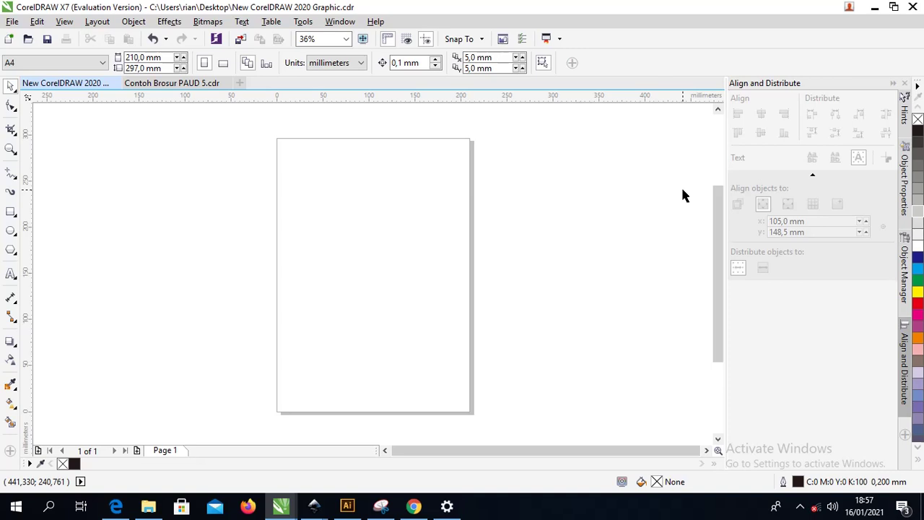
# - Set the document units to centimeters and the A4 page orientation to landscape
pyautogui.click(337, 64)
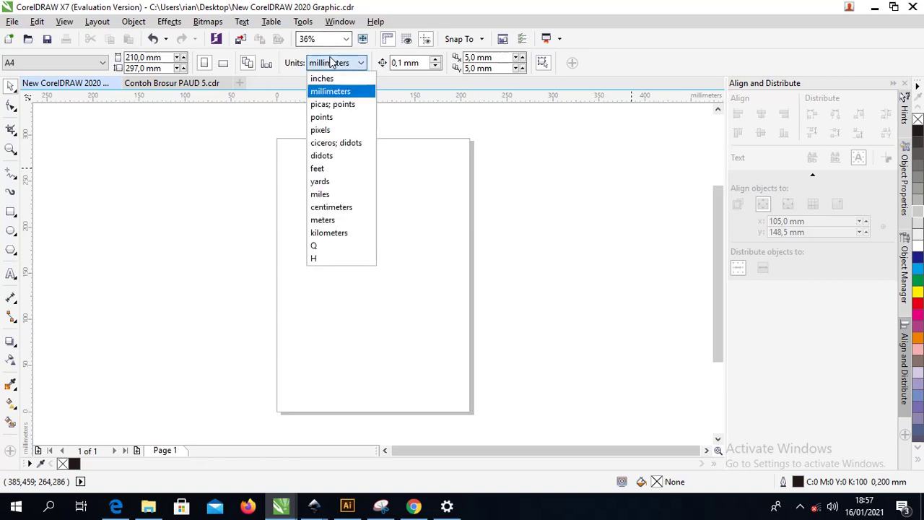
pyautogui.click(345, 206)
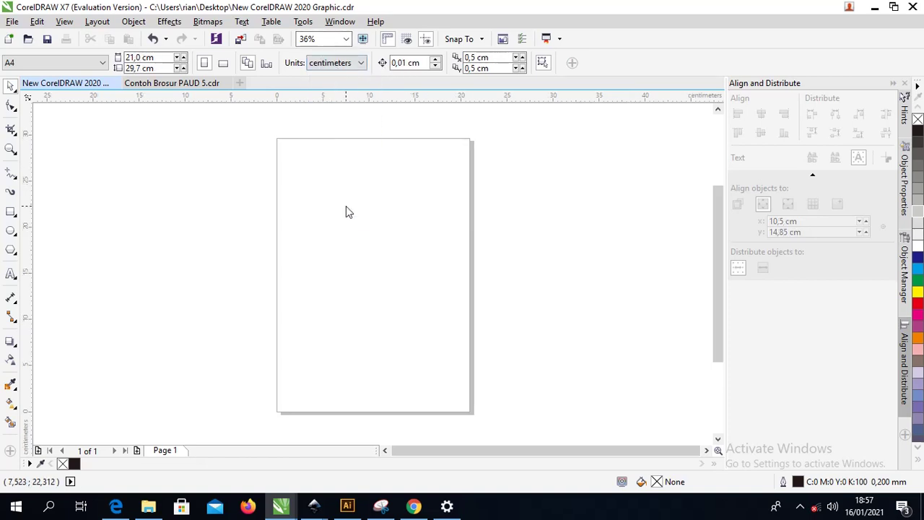
pyautogui.click(225, 63)
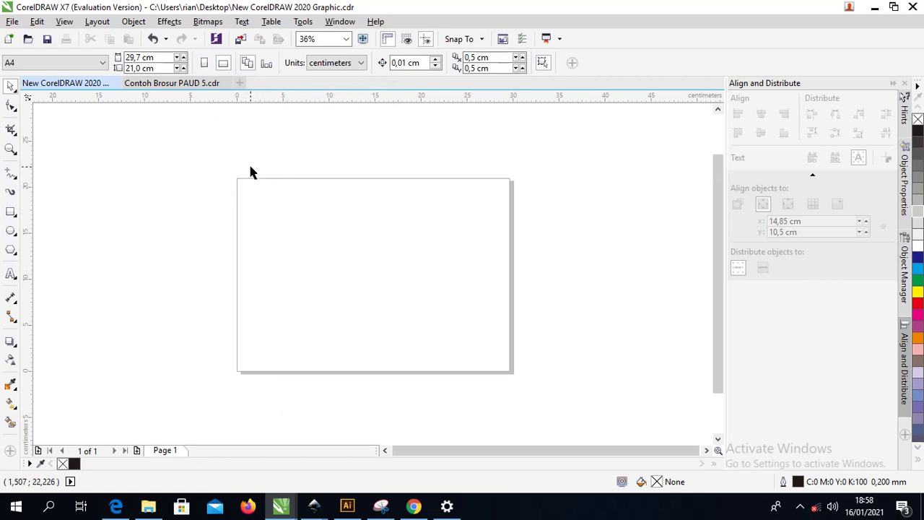
# - Create a rectangle matching the page, 29.7 by 21 cm, and undo a trial move of it
pyautogui.hscroll(1, 249, 171)
pyautogui.scroll(-2, 189, 210)
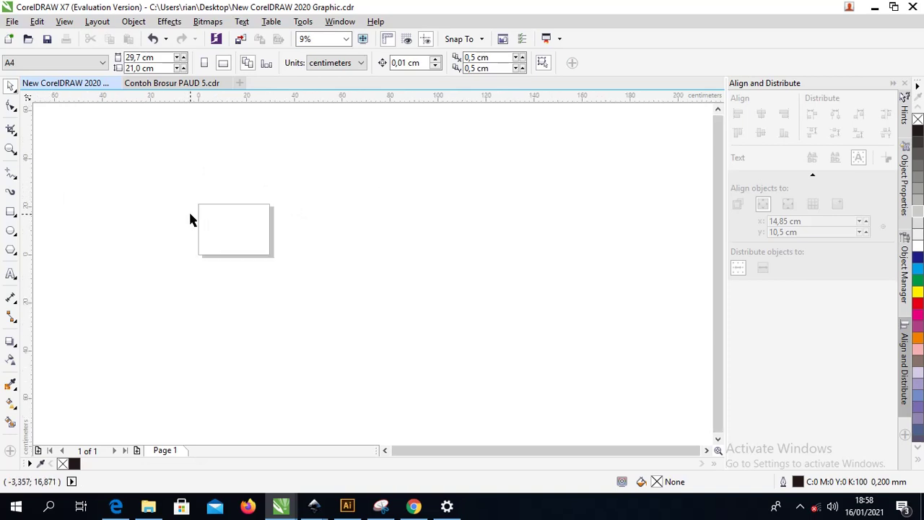
pyautogui.scroll(1, 188, 210)
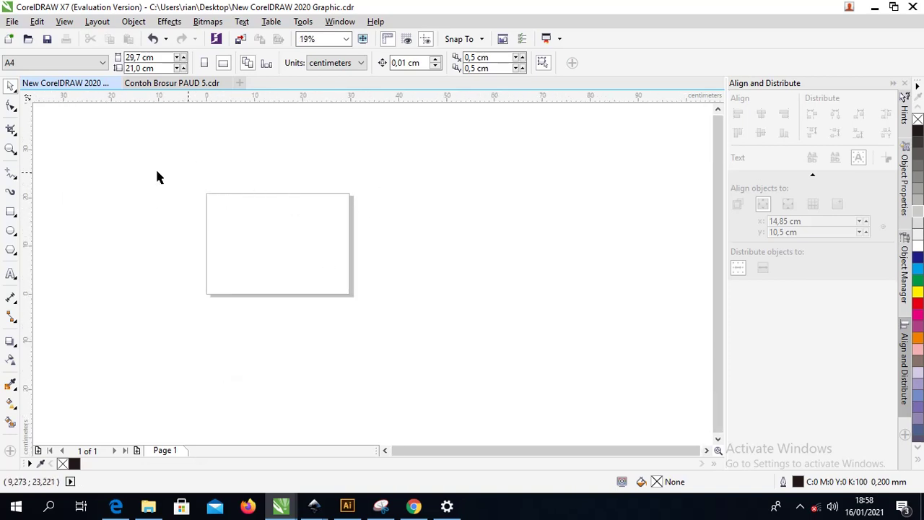
pyautogui.doubleClick(16, 214)
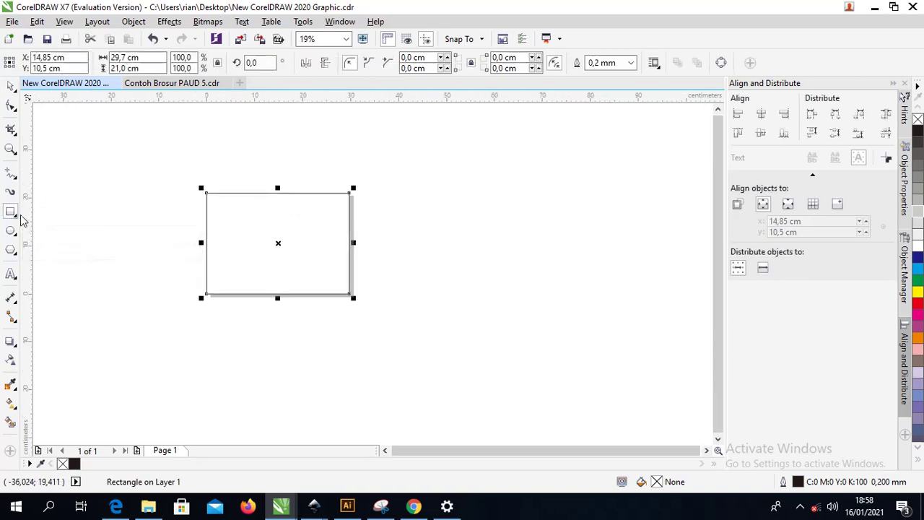
pyautogui.moveTo(217, 203); pyautogui.dragTo(389, 196)
pyautogui.hotkey('ctrl', 'z')
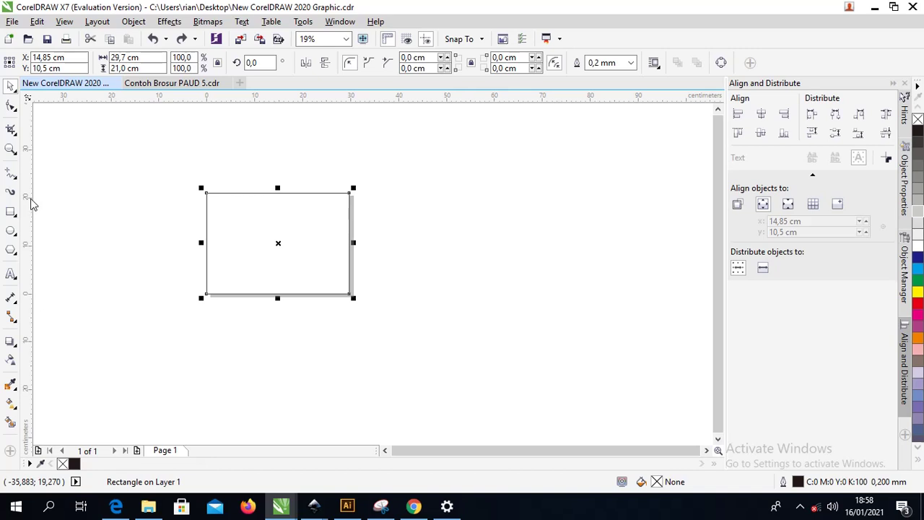
# - Draw a vertical 2-Point Line about 25.3 cm long just outside the page's left edge, extending past its top and bottom
pyautogui.click(11, 175)
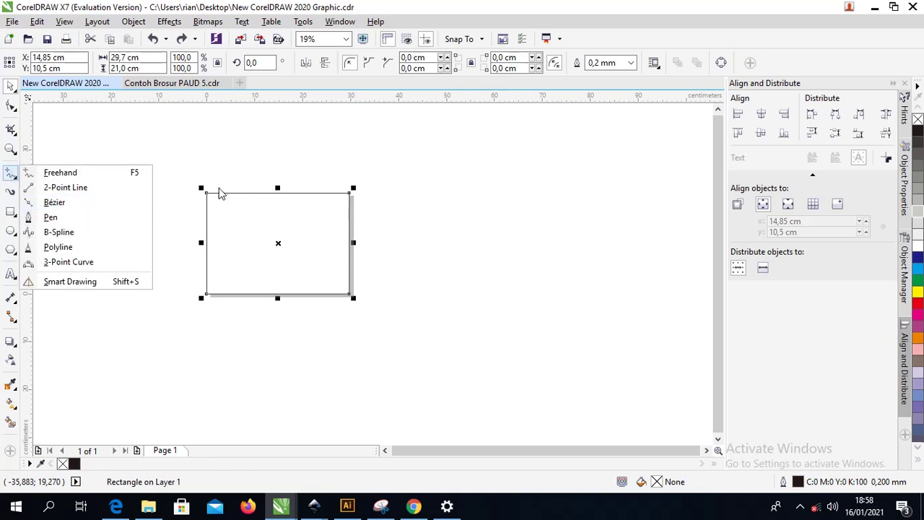
pyautogui.scroll(2, 205, 200)
pyautogui.scroll(1, 312, 207)
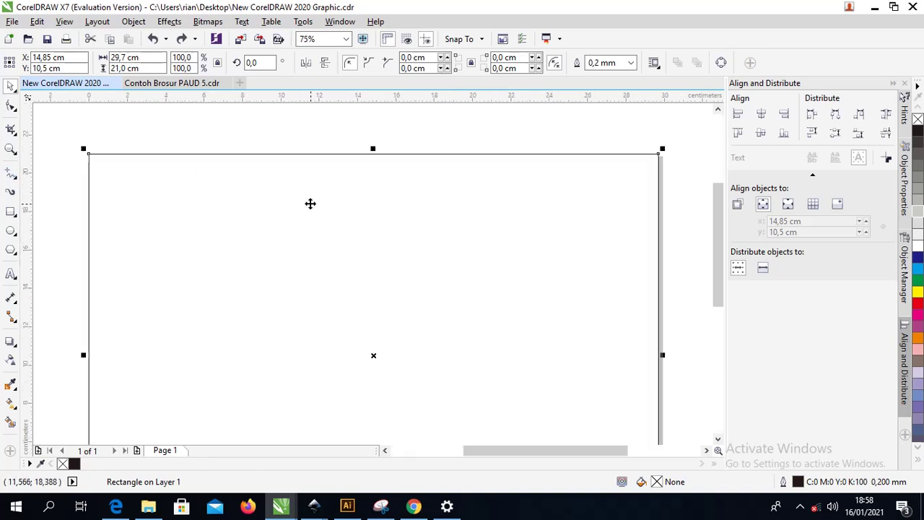
pyautogui.scroll(-1, 310, 198)
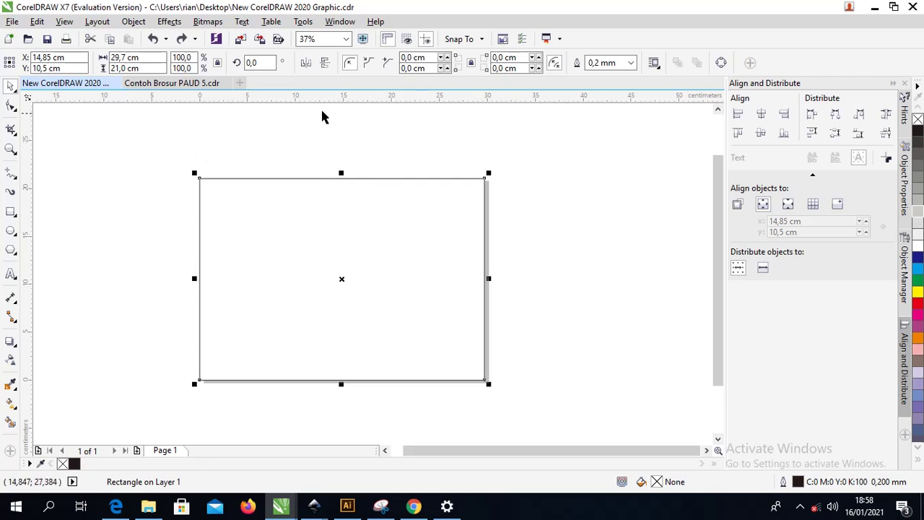
pyautogui.click(7, 175)
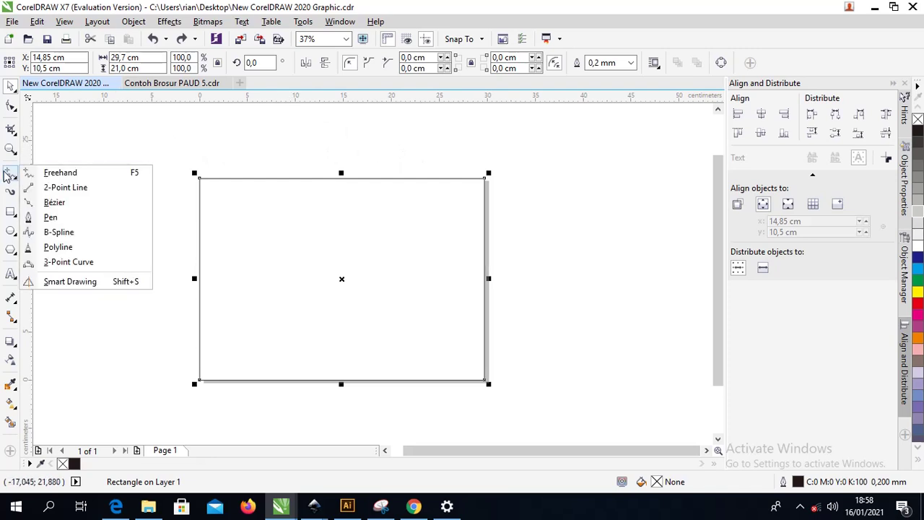
pyautogui.click(57, 187)
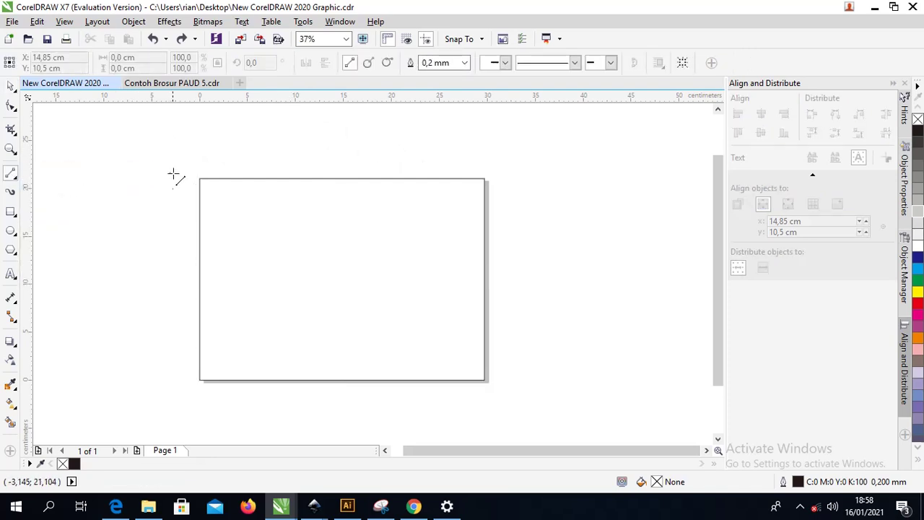
pyautogui.moveTo(178, 164); pyautogui.dragTo(177, 406)
# - Align the vertical line to the left edge of the rectangle
pyautogui.click(11, 85)
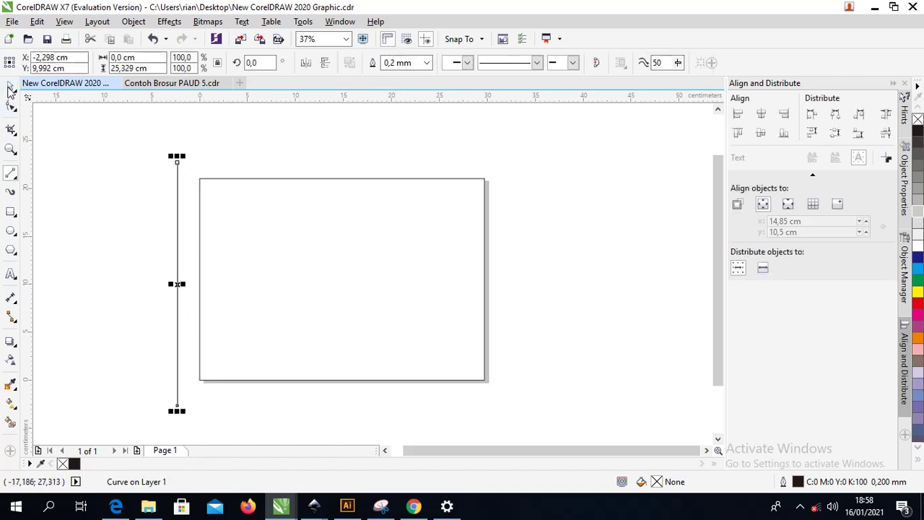
pyautogui.keyDown('shift'); pyautogui.click(229, 179); pyautogui.keyUp('shift')
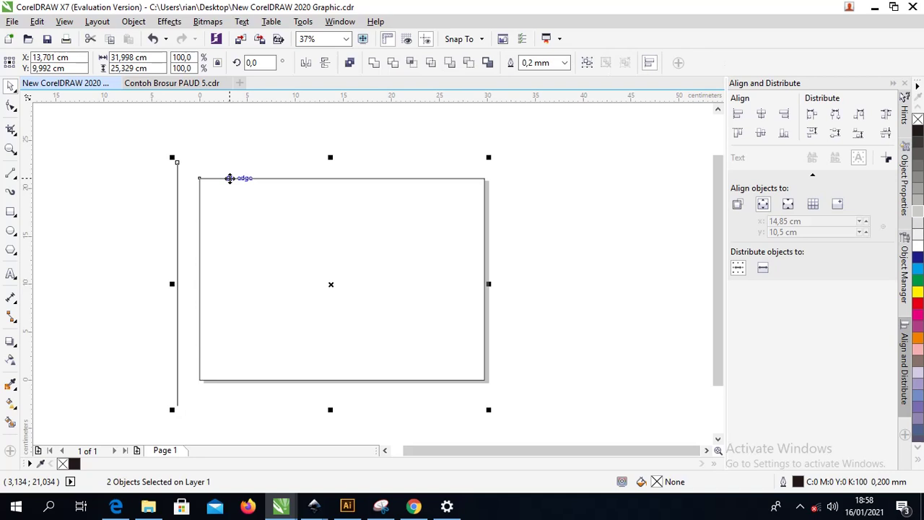
pyautogui.press('l')
pyautogui.click(207, 165)
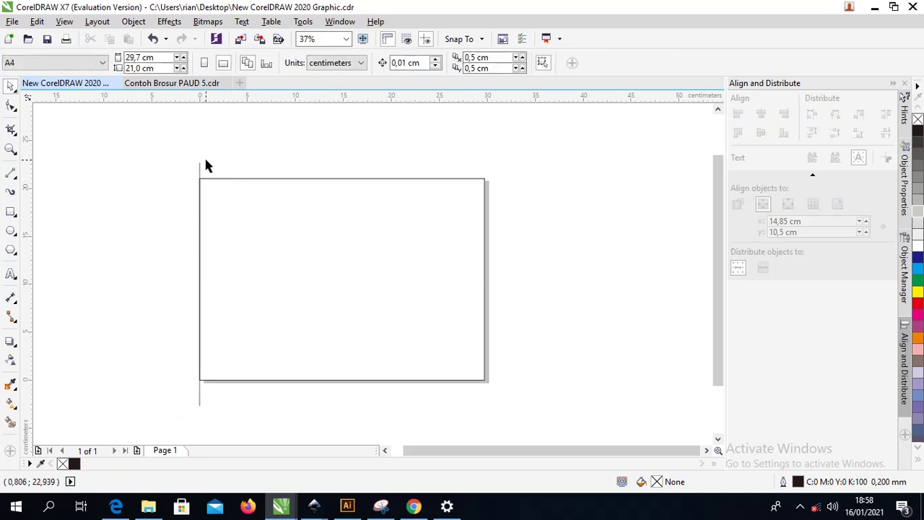
# - Duplicate the vertical line and align the copy to the rectangle's right edge
pyautogui.click(200, 165)
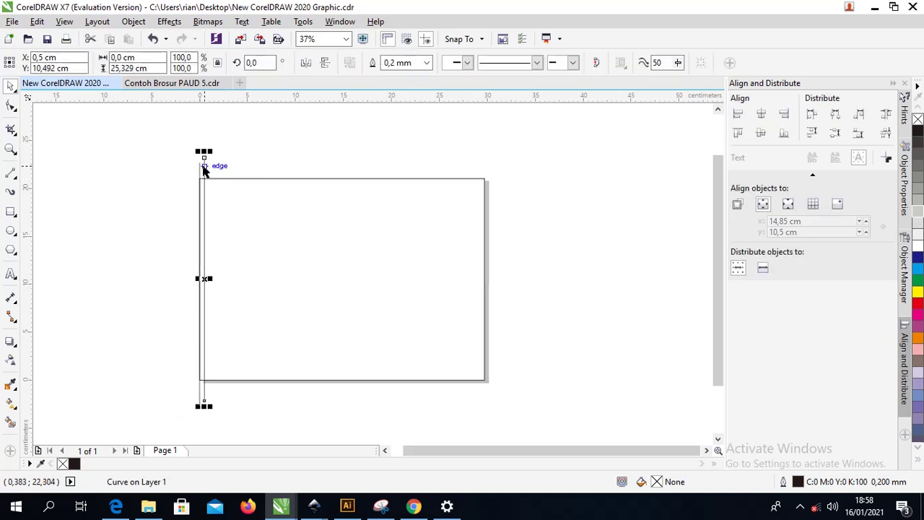
pyautogui.keyDown('shift'); pyautogui.click(221, 178); pyautogui.keyUp('shift')
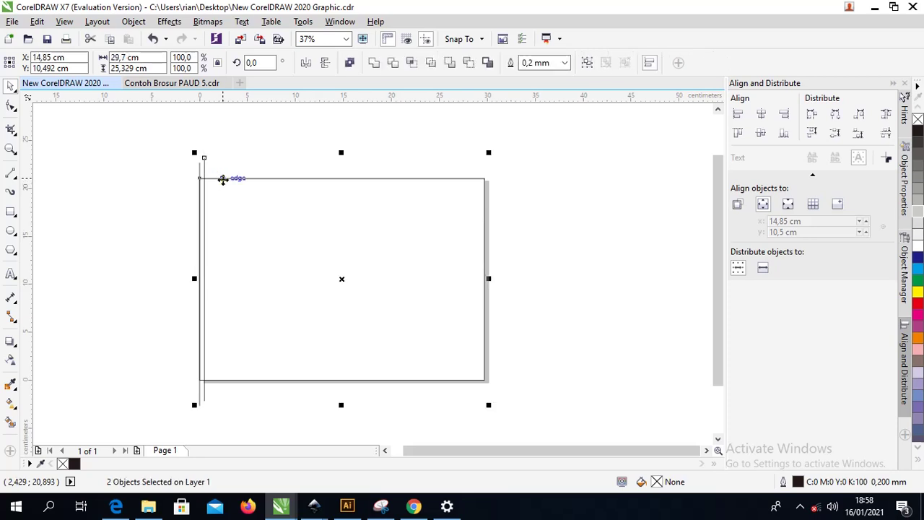
pyautogui.press('r')
pyautogui.click(215, 150)
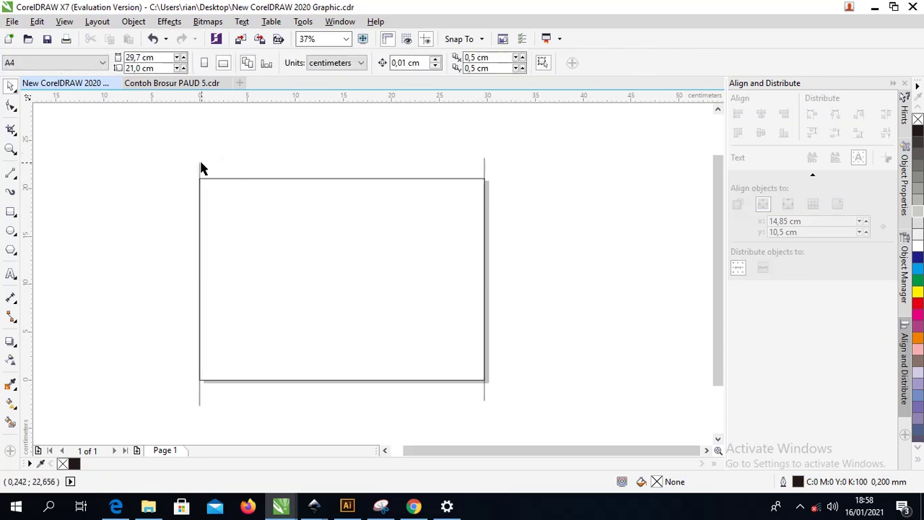
# - Duplicate the line on the rectangle's left edge twice, offsetting each copy by 0.5 cm
pyautogui.click(200, 165)
pyautogui.press('Up')
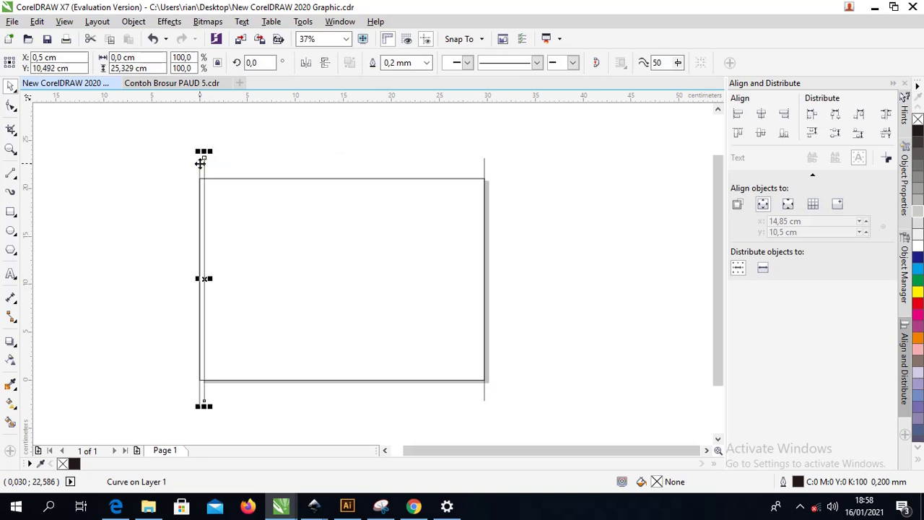
pyautogui.press('Right')
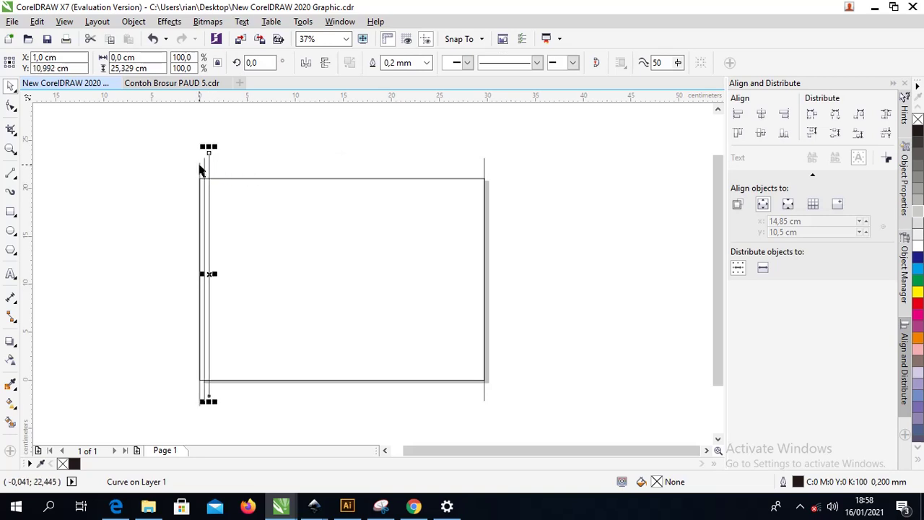
# - Select the four vertical lines and distribute them with equal horizontal spacing across the rectangle
pyautogui.keyDown('shift'); pyautogui.click(205, 168); pyautogui.keyUp('shift')
pyautogui.click(205, 170)
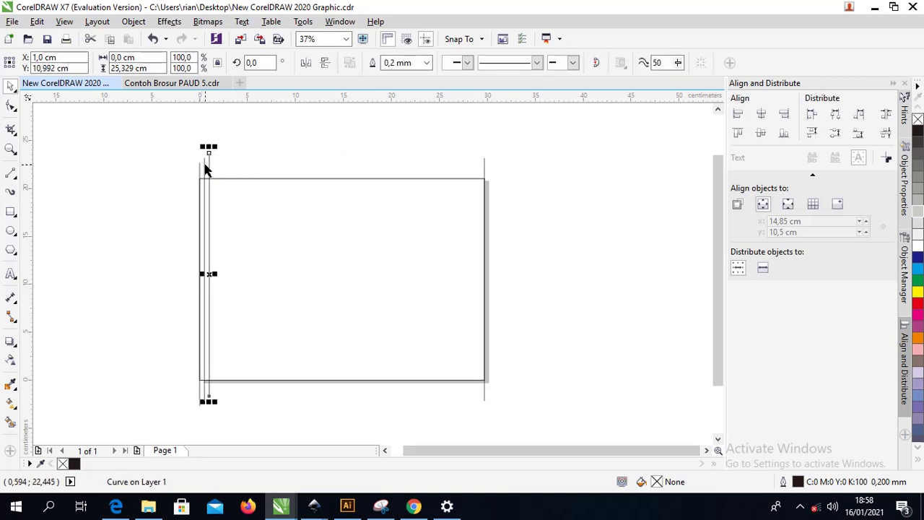
pyautogui.keyDown('shift'); pyautogui.click(206, 169); pyautogui.keyUp('shift')
pyautogui.keyDown('shift'); pyautogui.click(200, 172); pyautogui.keyUp('shift')
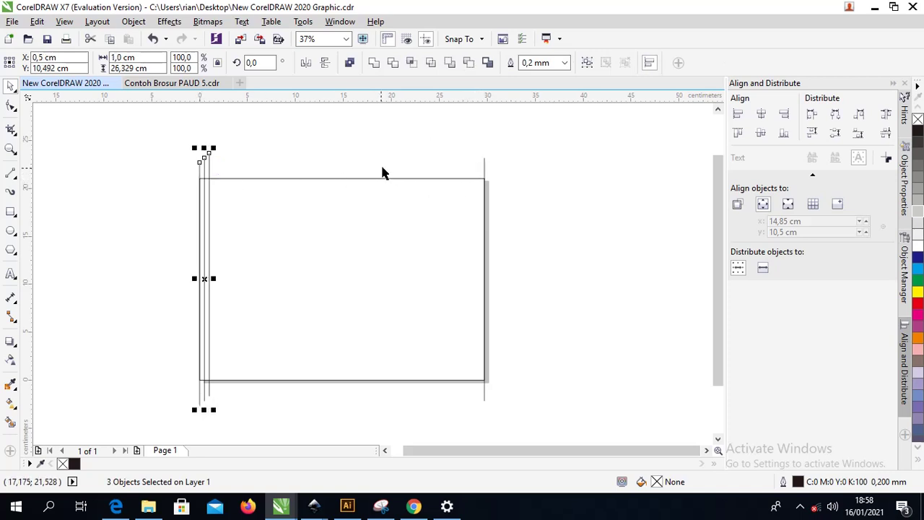
pyautogui.keyDown('shift'); pyautogui.click(485, 171); pyautogui.keyUp('shift')
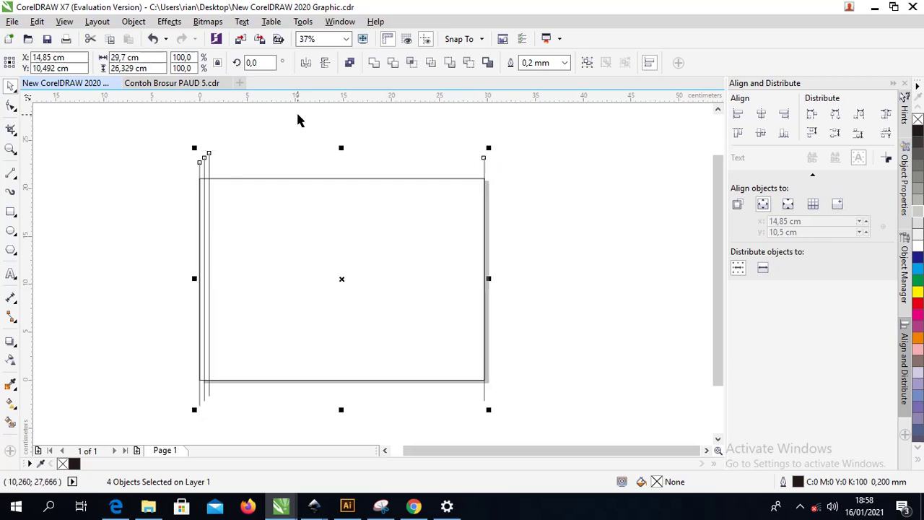
pyautogui.click(886, 114)
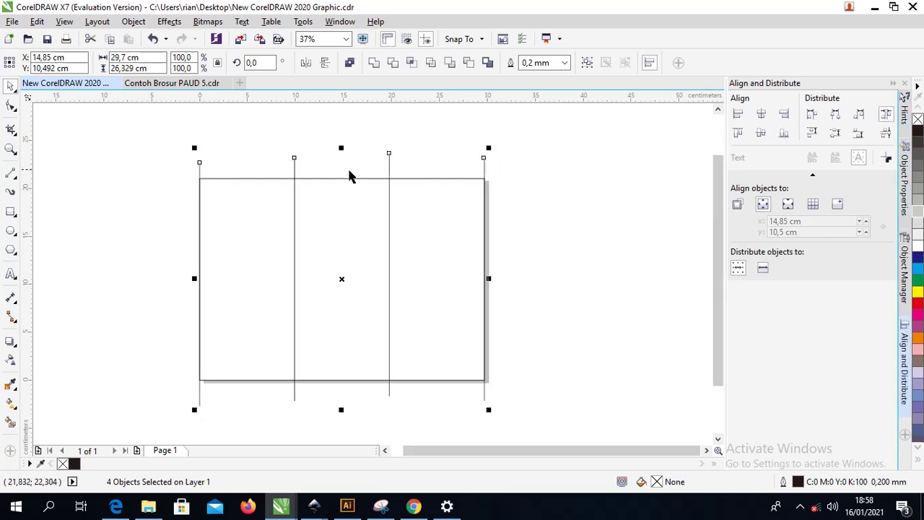
# - Align the four vertical lines on their horizontal center axis so their ends are level
pyautogui.scroll(3, 315, 211)
pyautogui.scroll(-3, 310, 206)
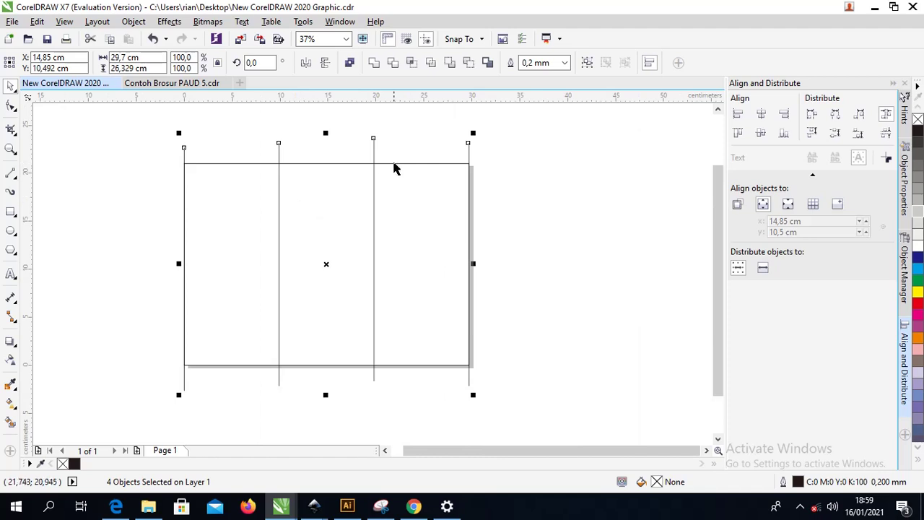
pyautogui.press('e')
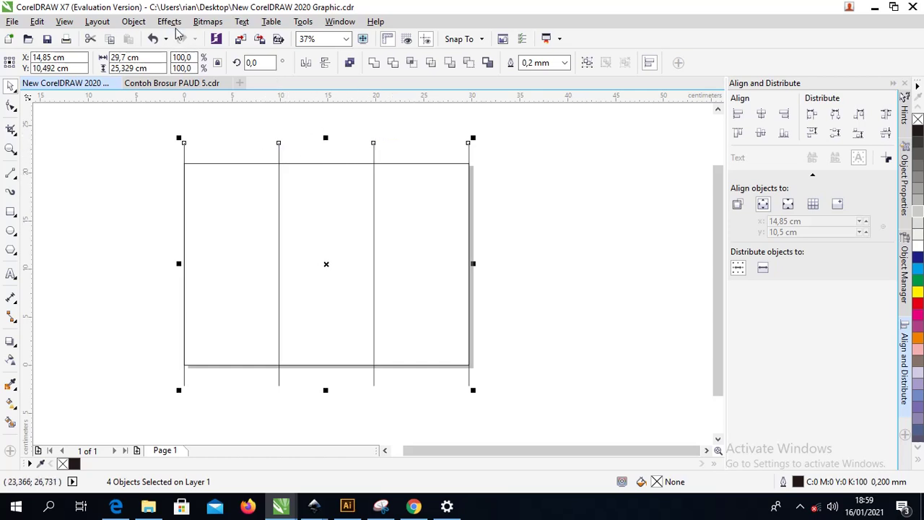
# - Combine the four vertical lines into one object and undo a trial move of it
pyautogui.click(136, 21)
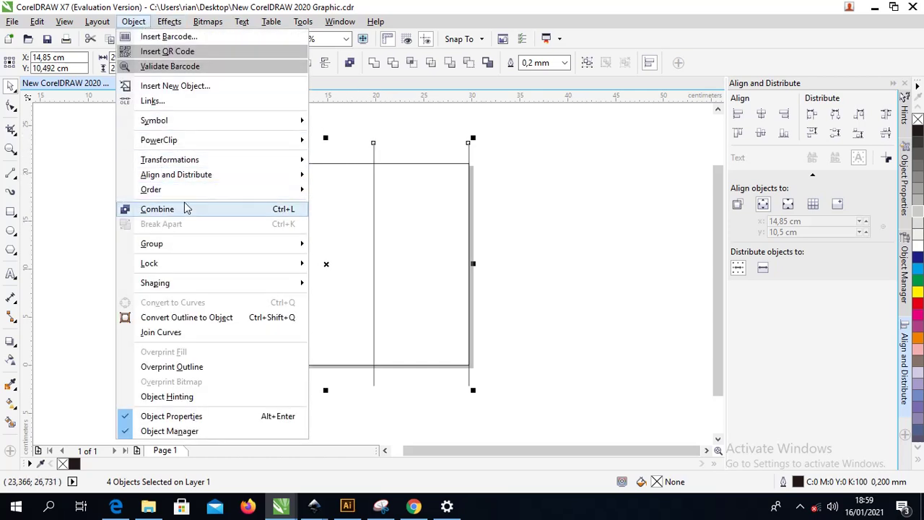
pyautogui.click(270, 211)
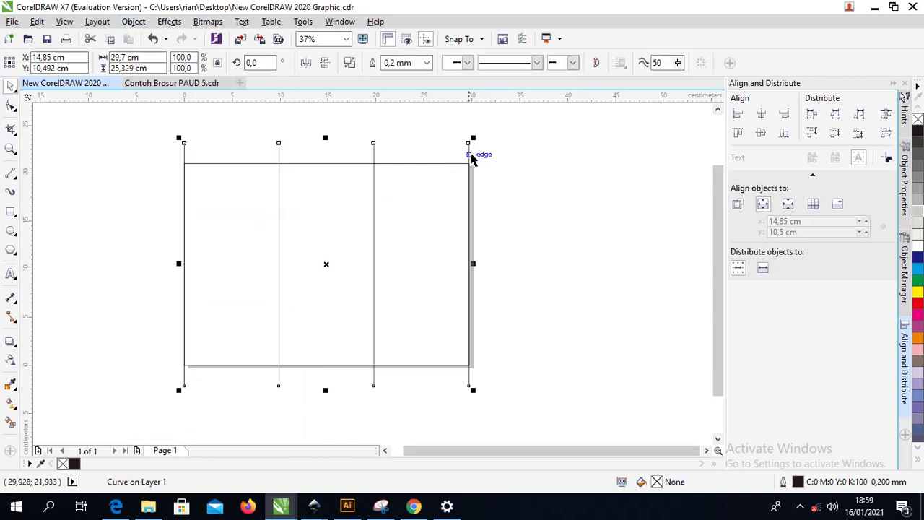
pyautogui.moveTo(471, 154); pyautogui.dragTo(463, 156)
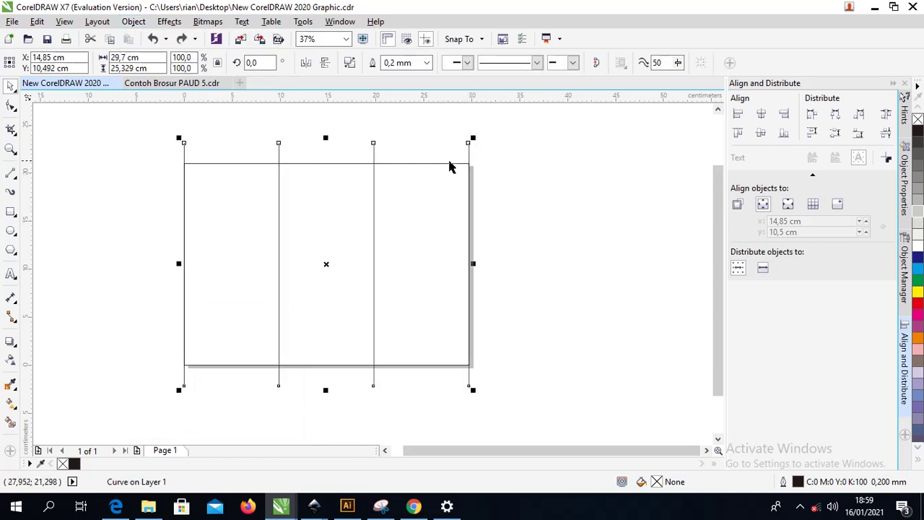
pyautogui.hotkey('ctrl', 'z')
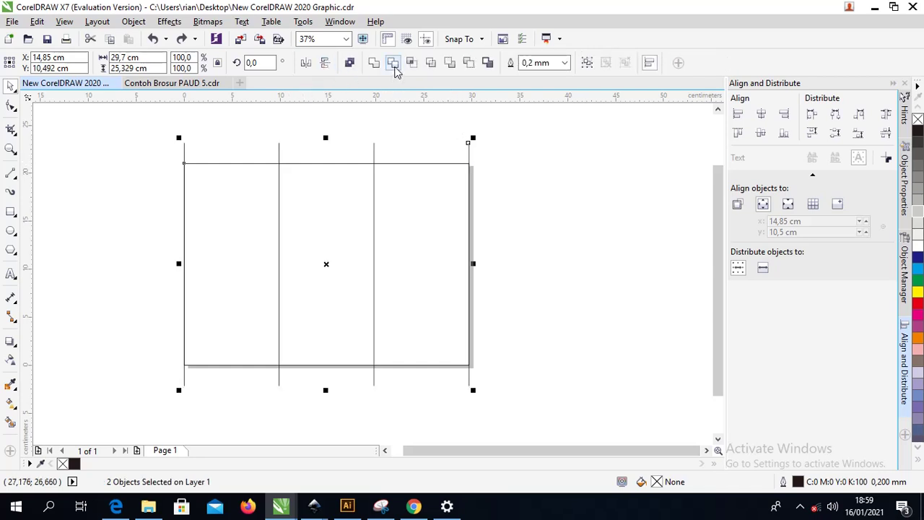
# - Trim the rectangle with the combined lines to divide it into three panels, and delete the lines
pyautogui.moveTo(403, 164); pyautogui.dragTo(361, 182)
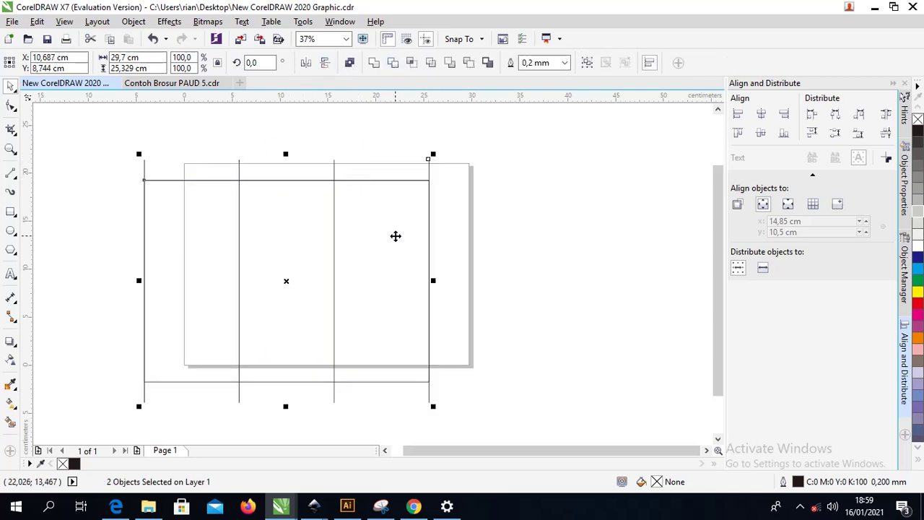
pyautogui.hotkey('ctrl', 'z')
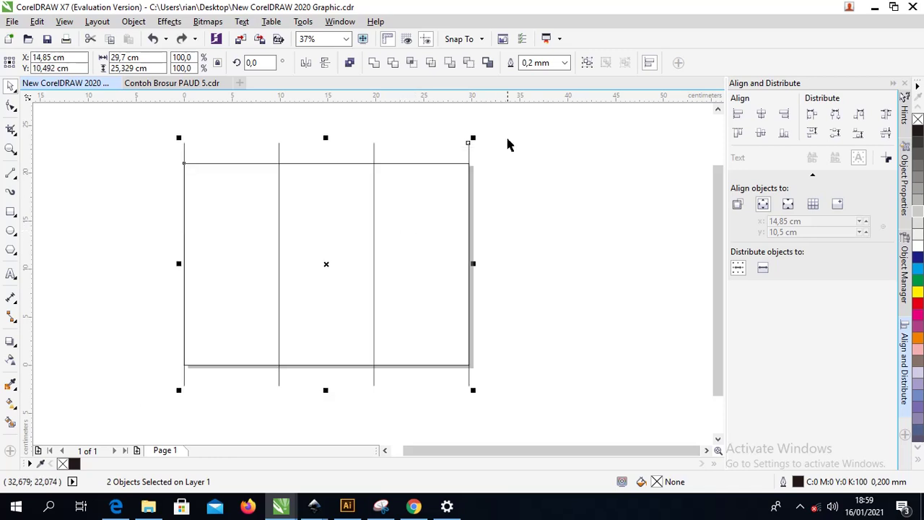
pyautogui.click(395, 65)
pyautogui.click(394, 145)
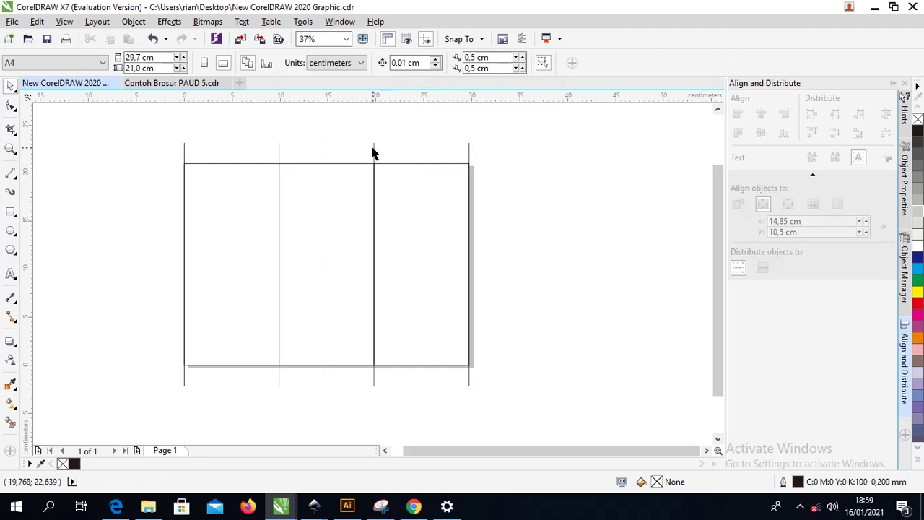
pyautogui.click(374, 153)
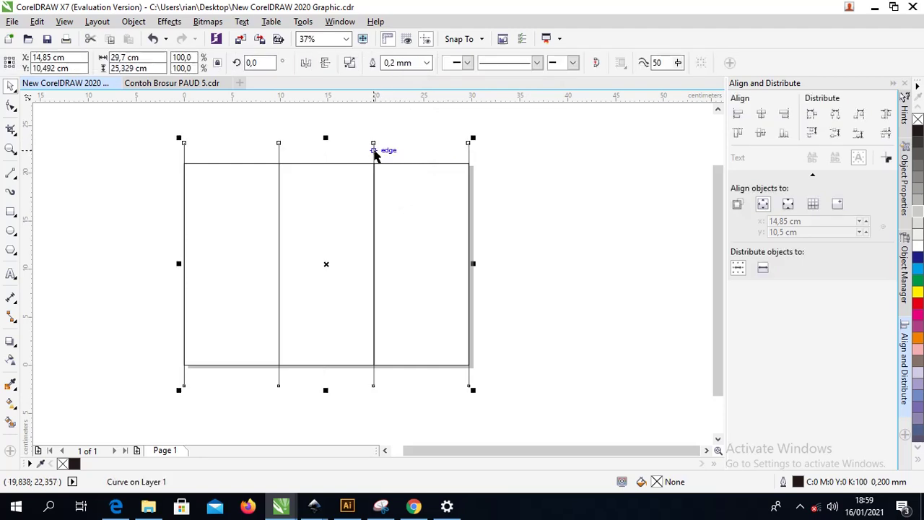
pyautogui.press('Escape')
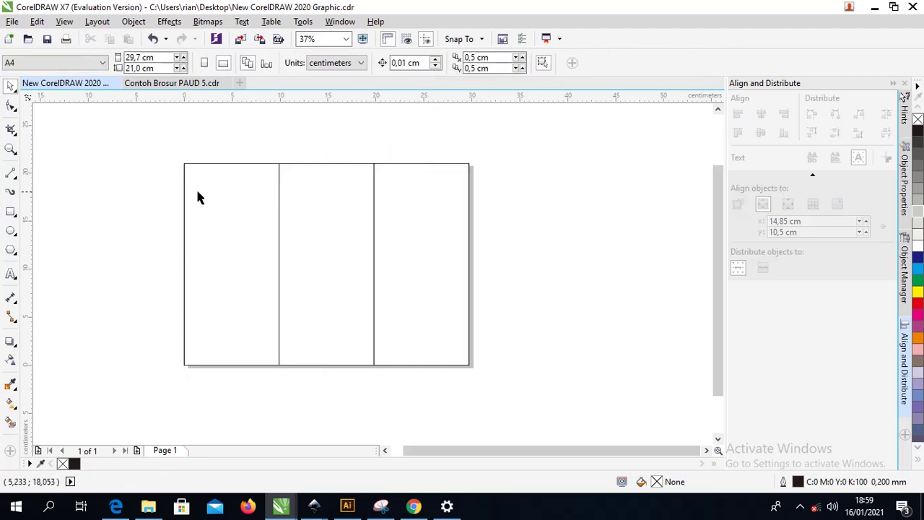
# - Break the trimmed rectangle apart so its three vertical panels become separate objects
pyautogui.scroll(2, 249, 187)
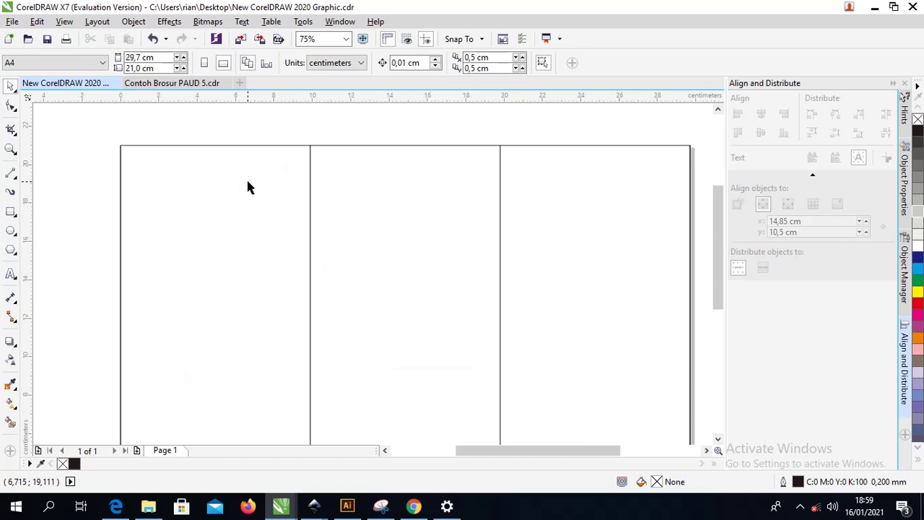
pyautogui.scroll(-2, 247, 183)
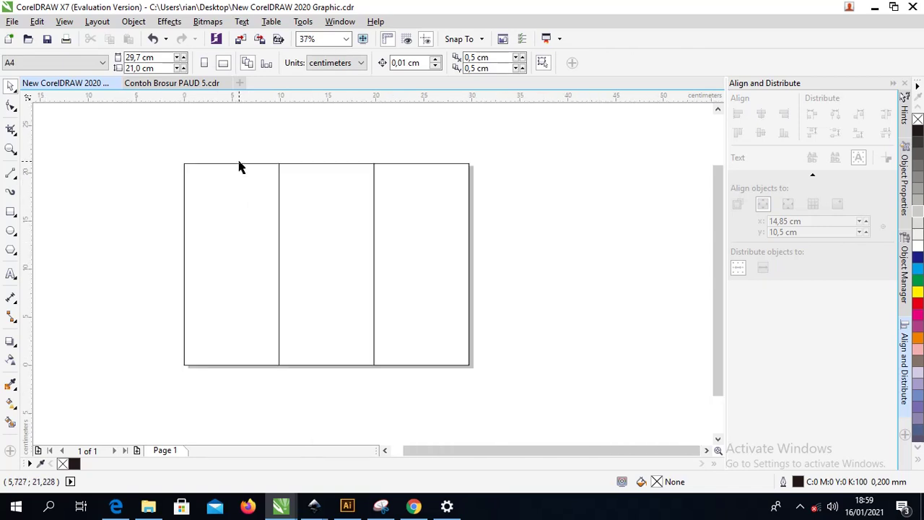
pyautogui.click(239, 165)
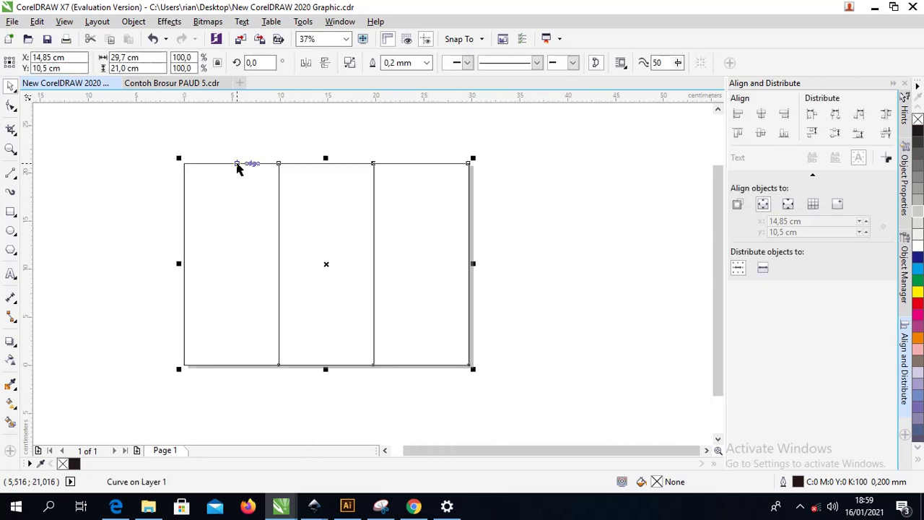
pyautogui.click(349, 65)
pyautogui.click(277, 156)
# - Fill the first panel with very light grey, the middle panel with 30% black and the third panel with 40% black
pyautogui.click(271, 166)
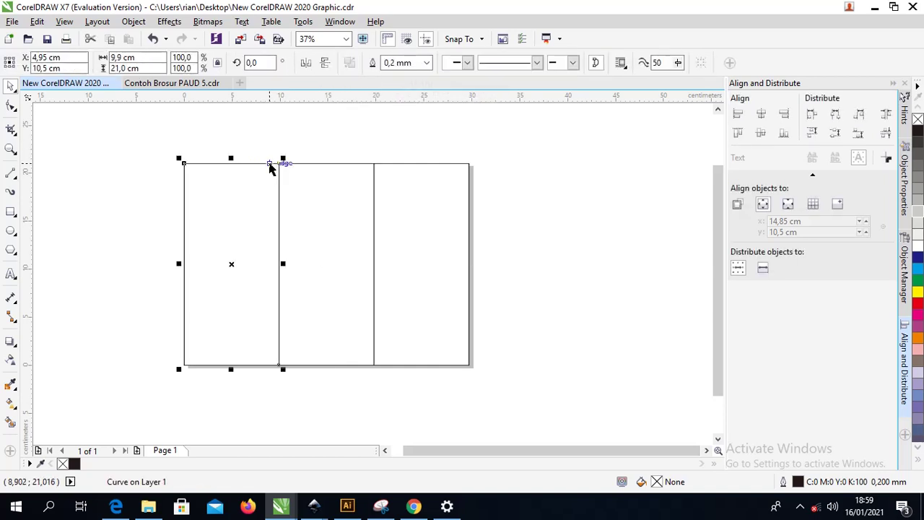
pyautogui.click(918, 217)
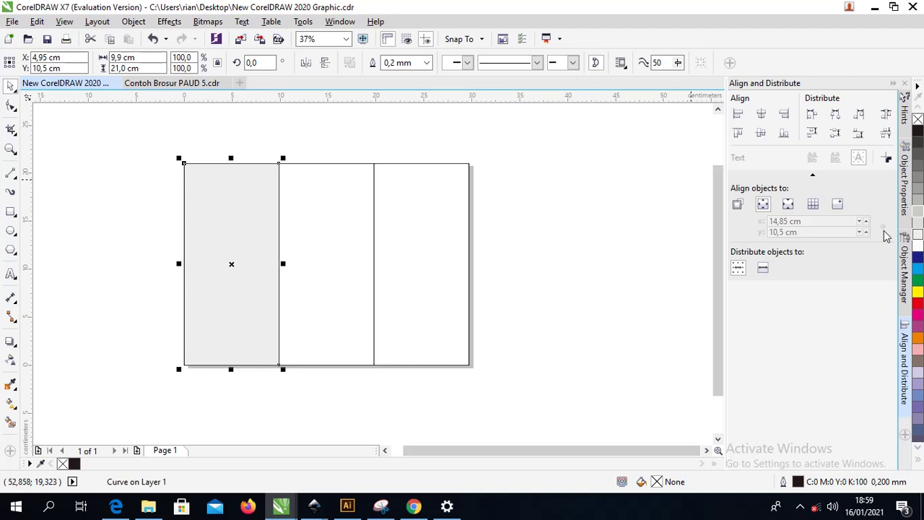
pyautogui.click(324, 167)
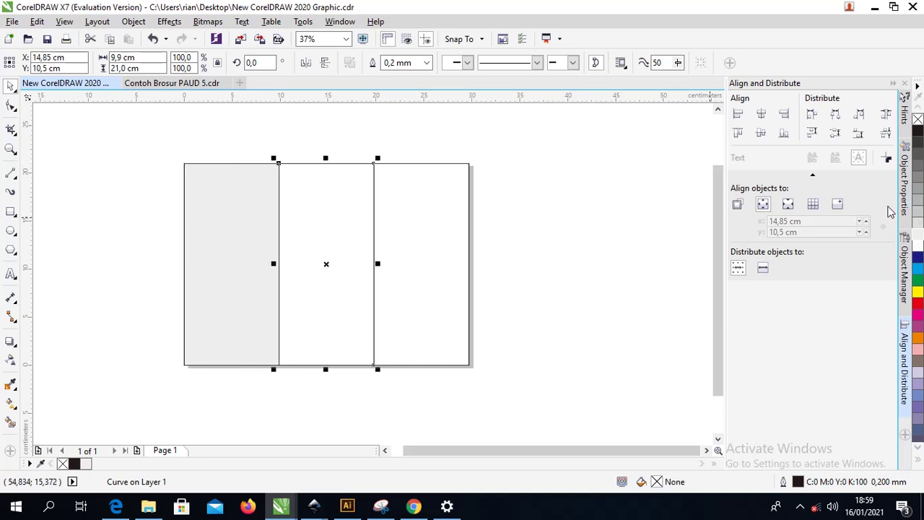
pyautogui.click(918, 211)
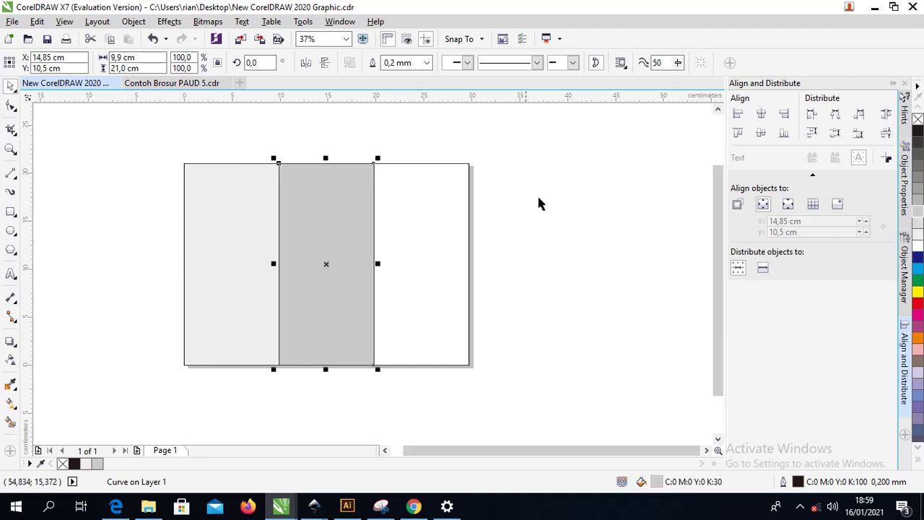
pyautogui.click(464, 171)
pyautogui.click(918, 202)
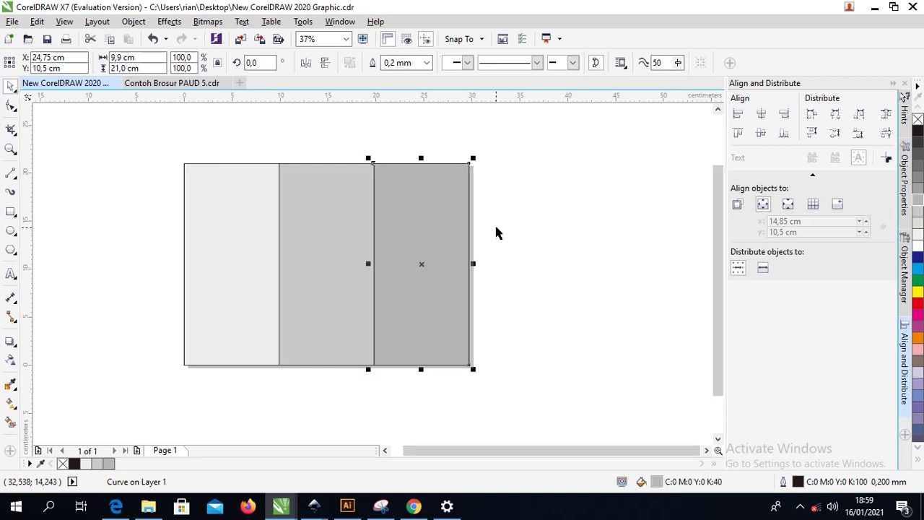
# - Select all the panels together and remove their outlines
pyautogui.moveTo(546, 354); pyautogui.dragTo(309, 357)
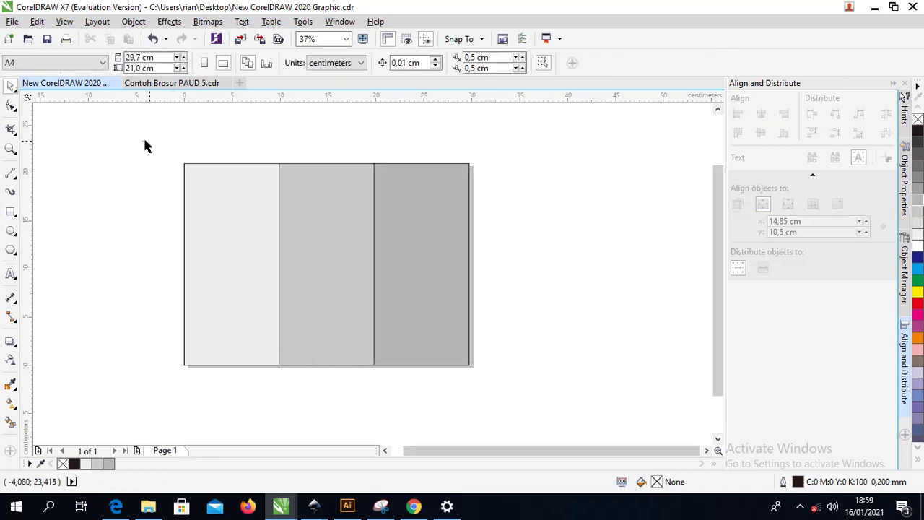
pyautogui.moveTo(143, 147); pyautogui.dragTo(547, 369)
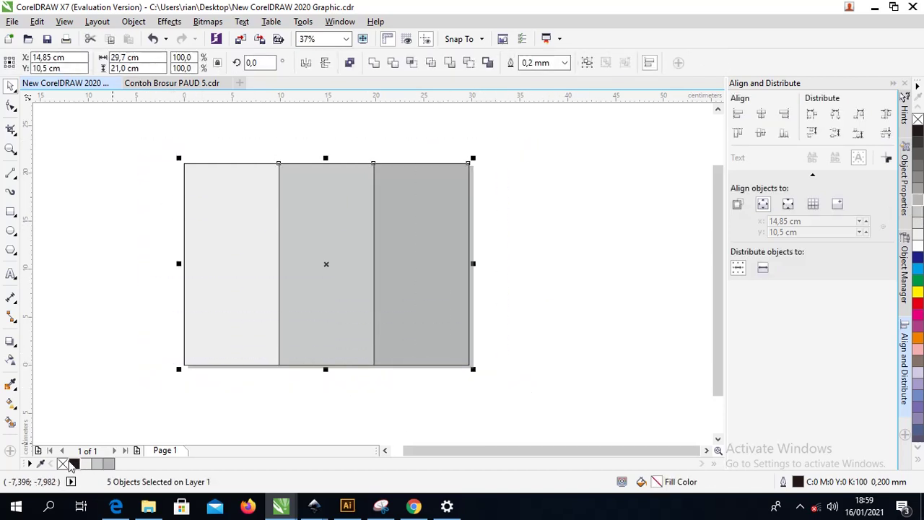
pyautogui.rightClick(68, 463)
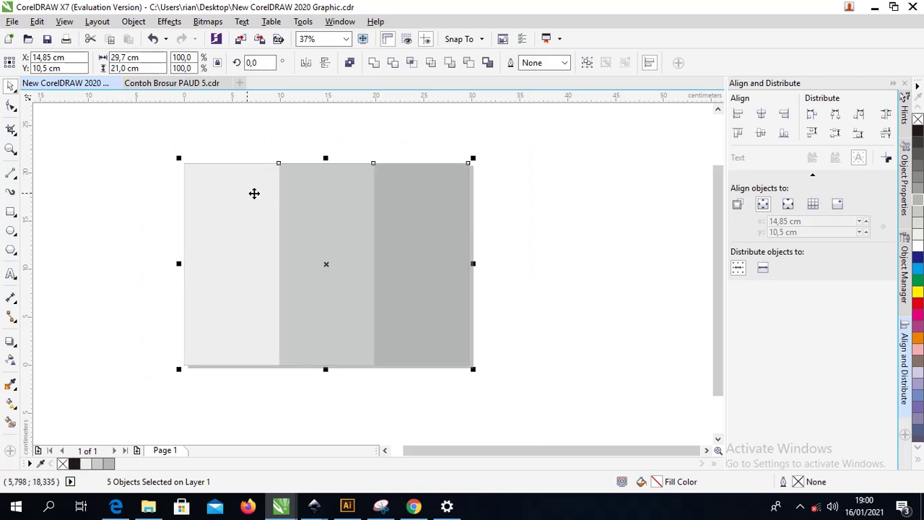
pyautogui.scroll(2, 236, 180)
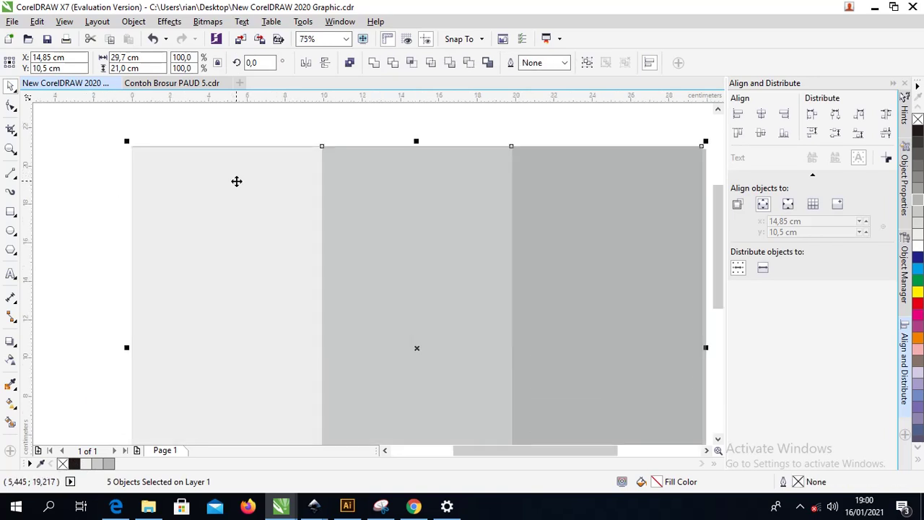
pyautogui.scroll(-2, 236, 181)
pyautogui.scroll(2, 279, 195)
pyautogui.scroll(-2, 274, 177)
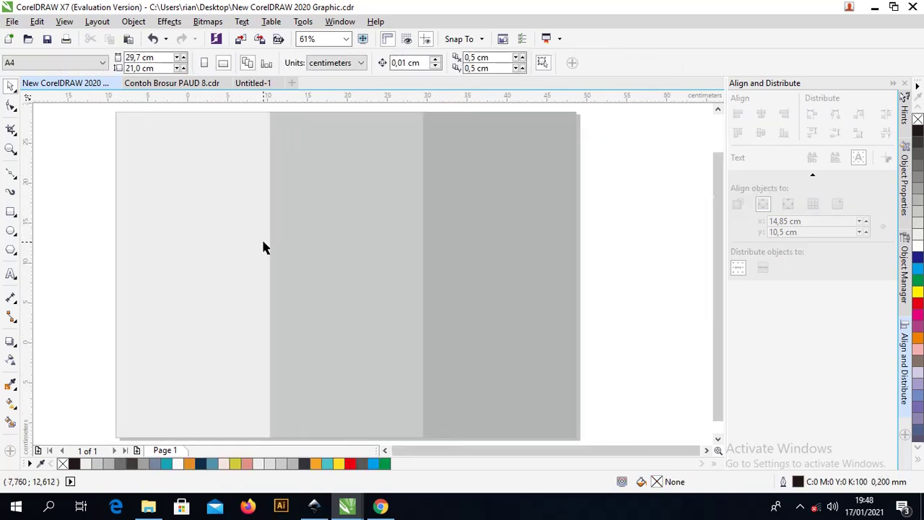
# - Draw a circle about 9.8 cm in diameter and position it over the light panel's upper-left corner, centred near X 3.2 cm, Y 17.8 cm
pyautogui.scroll(-2, 261, 248)
pyautogui.press('z')
pyautogui.moveTo(159, 165); pyautogui.dragTo(509, 366)
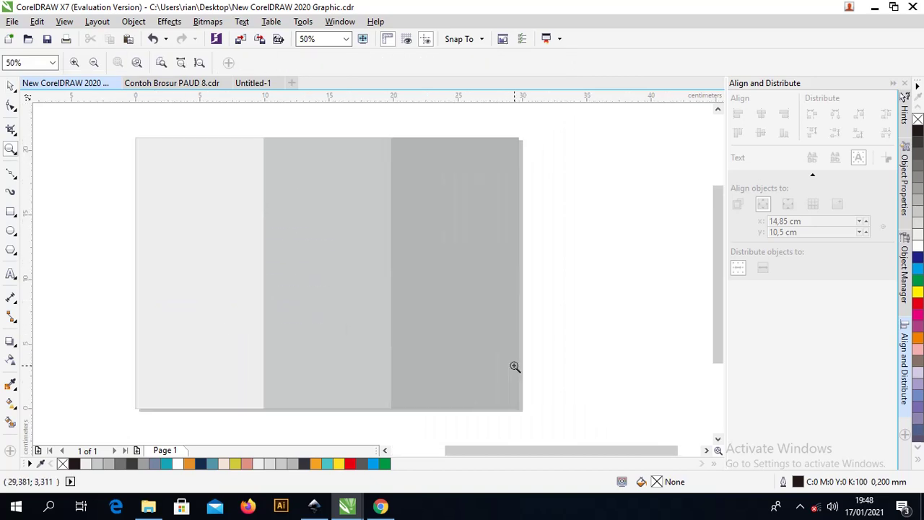
pyautogui.click(11, 231)
pyautogui.moveTo(101, 129); pyautogui.dragTo(210, 254)
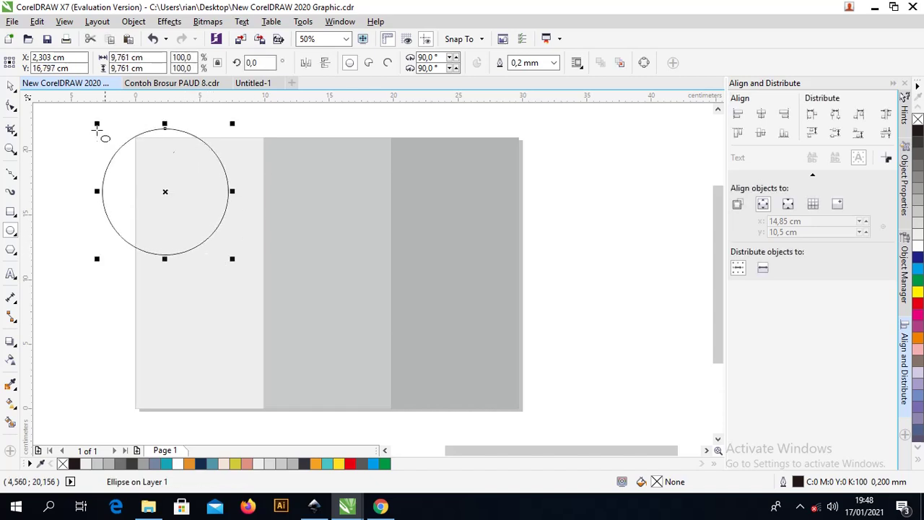
pyautogui.click(11, 86)
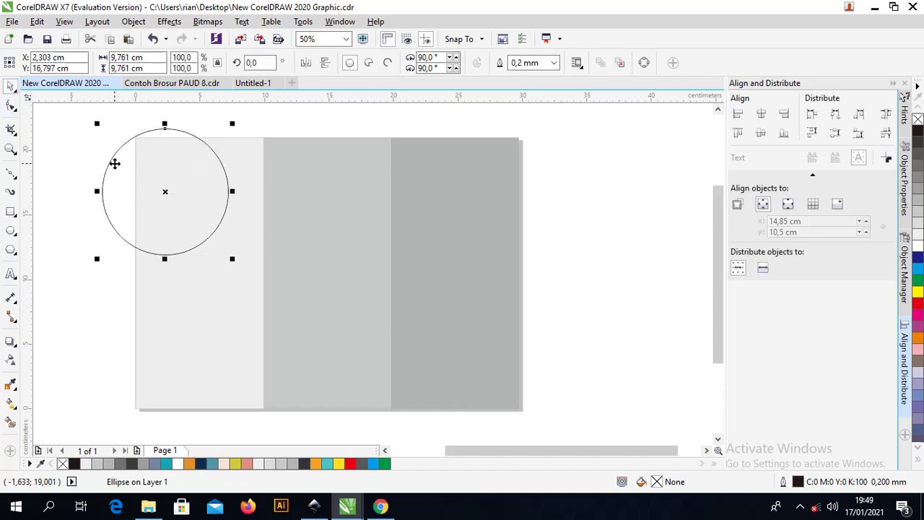
pyautogui.moveTo(115, 164); pyautogui.dragTo(111, 149)
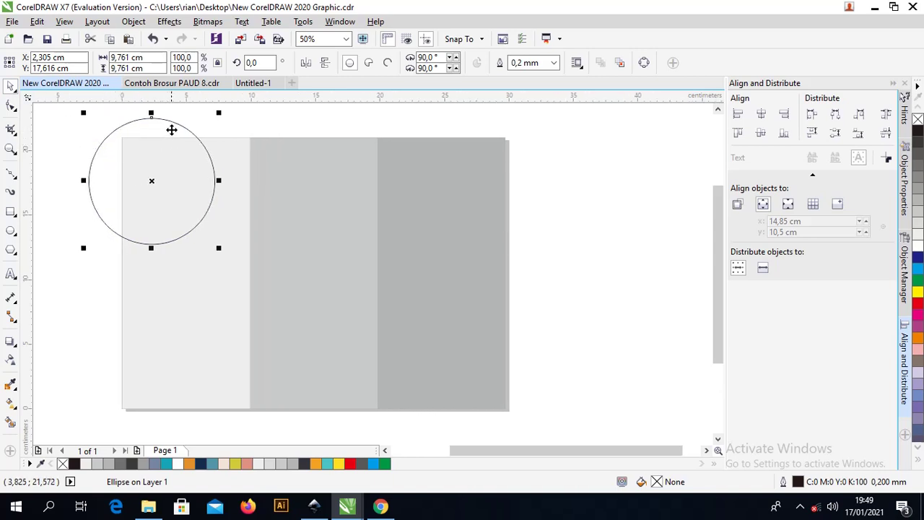
pyautogui.moveTo(171, 128); pyautogui.dragTo(185, 128)
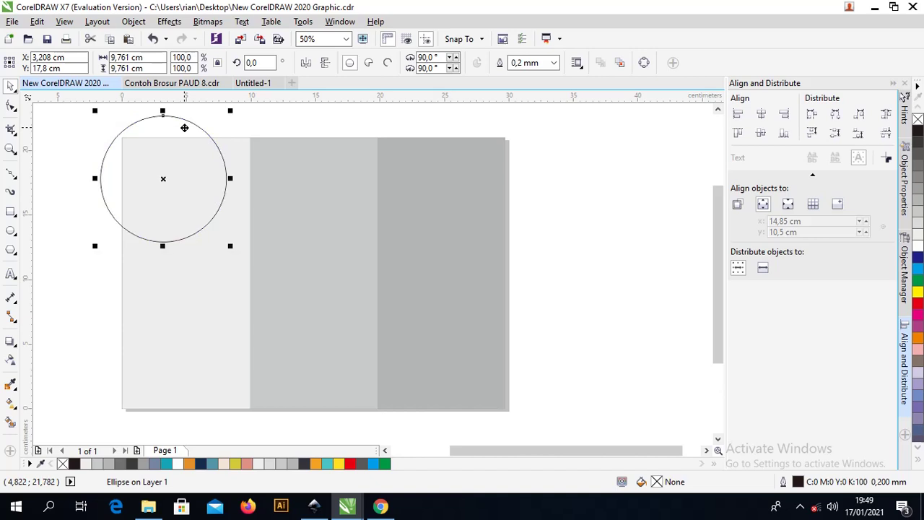
# - Smart Fill the area where the circle overlaps the light panel, and move the original circle across to the border between the other two panels
pyautogui.click(9, 424)
pyautogui.click(134, 171)
pyautogui.click(10, 85)
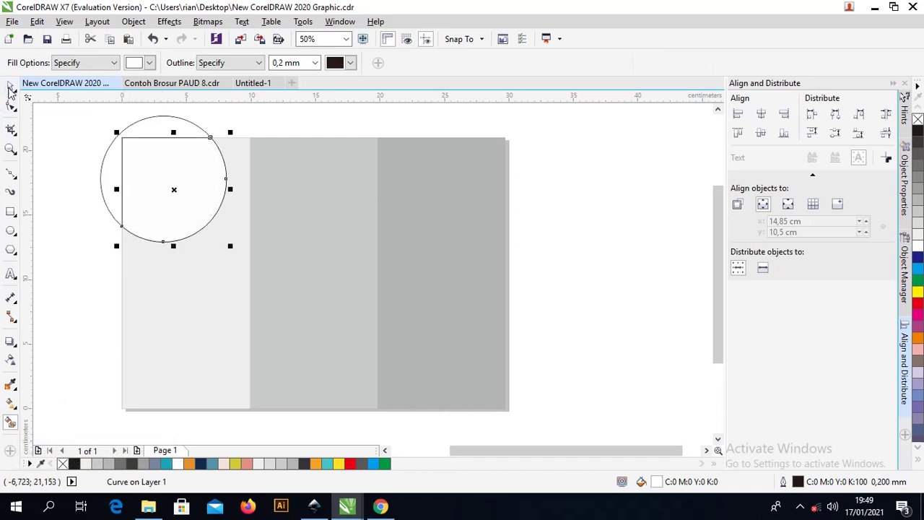
pyautogui.click(198, 130)
pyautogui.moveTo(189, 143); pyautogui.dragTo(428, 143)
# - Remove the outline of the cropped circle shape on the light panel and fill it with 40% black
pyautogui.click(192, 154)
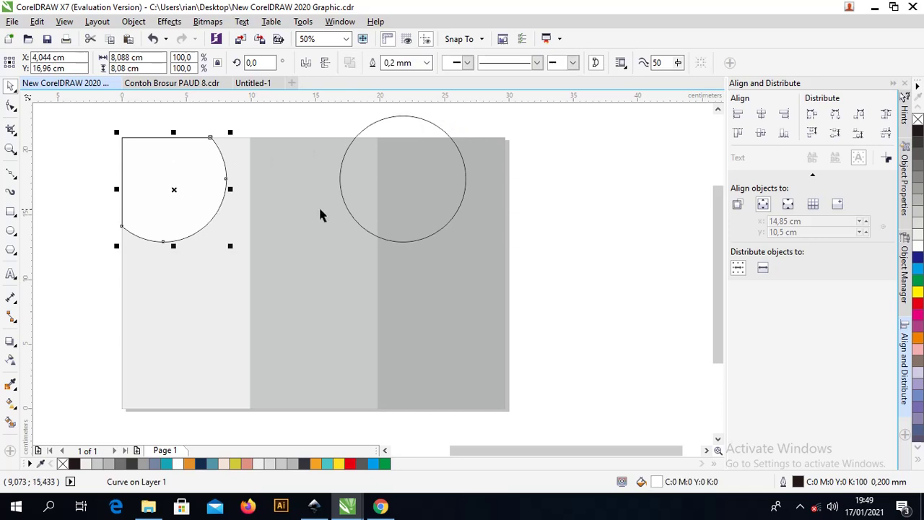
pyautogui.rightClick(918, 123)
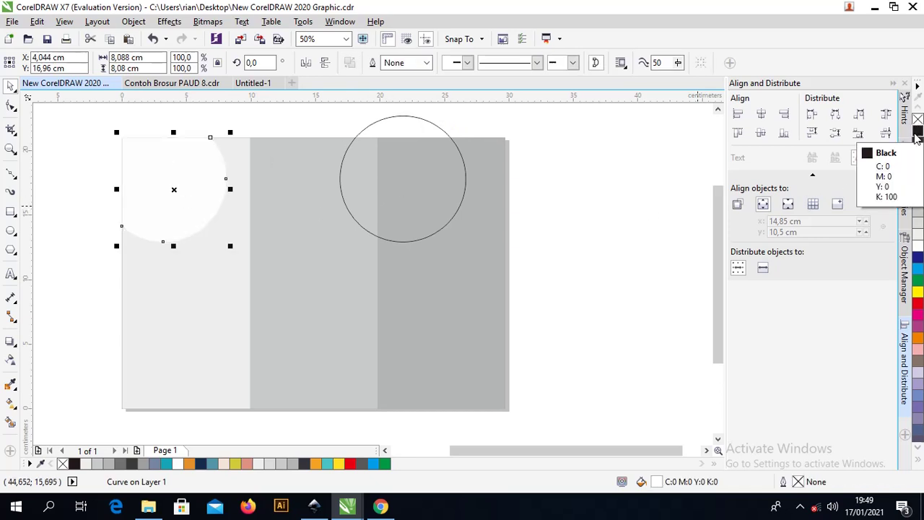
pyautogui.click(918, 202)
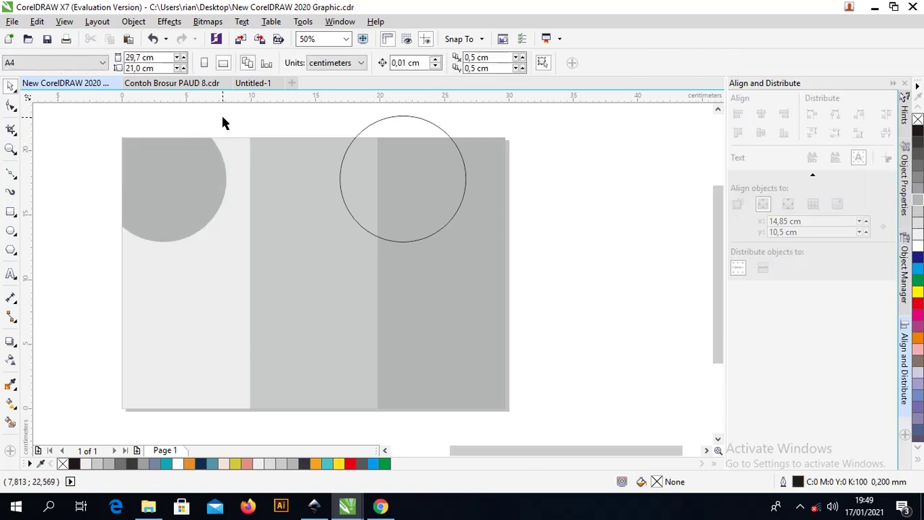
# - Give the grey cropped circle a black hairline outline and place an unfilled outlined duplicate of it on top
pyautogui.press('z')
pyautogui.moveTo(87, 124); pyautogui.dragTo(372, 240)
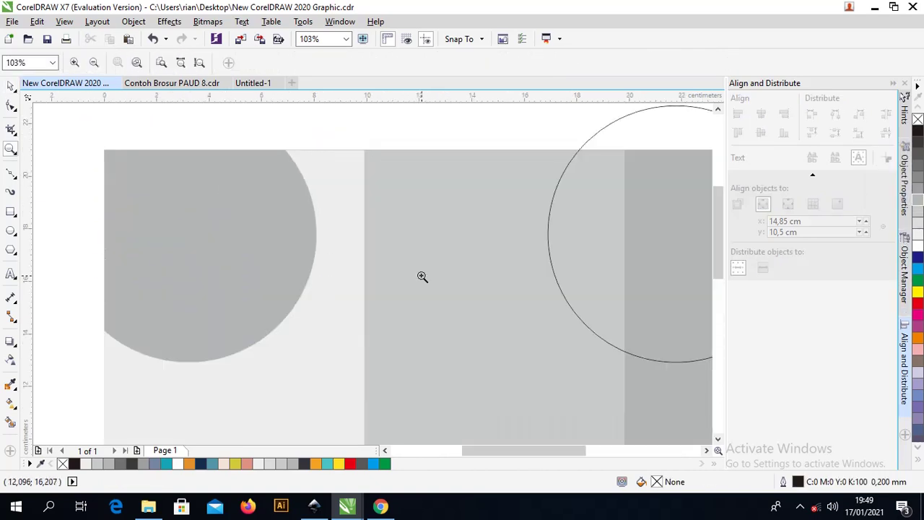
pyautogui.click(10, 87)
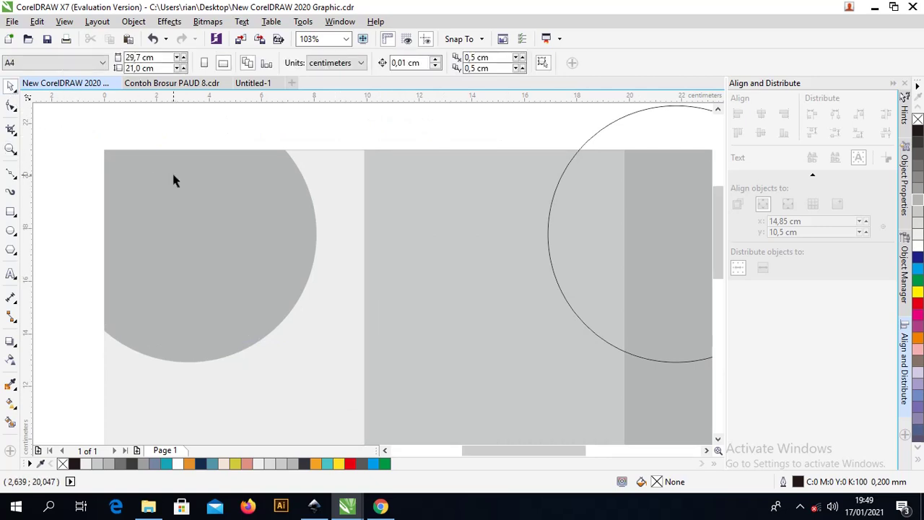
pyautogui.click(200, 192)
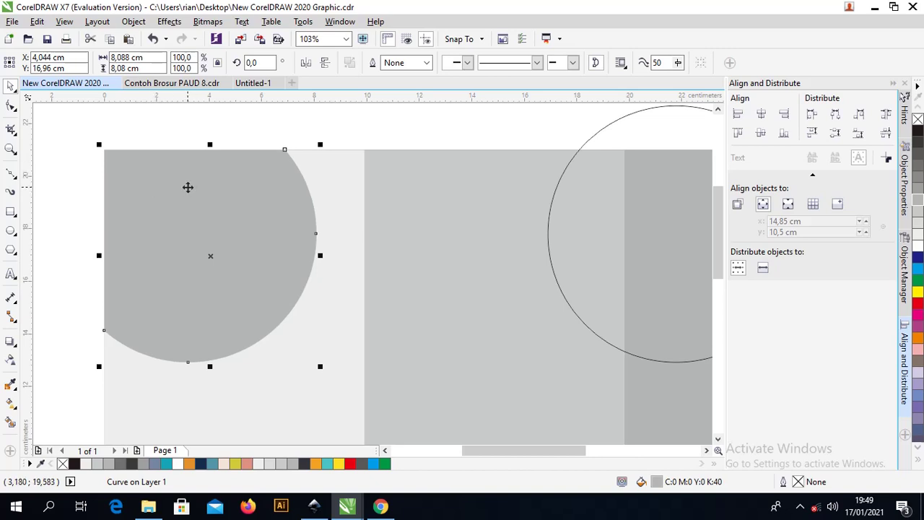
pyautogui.rightClick(73, 463)
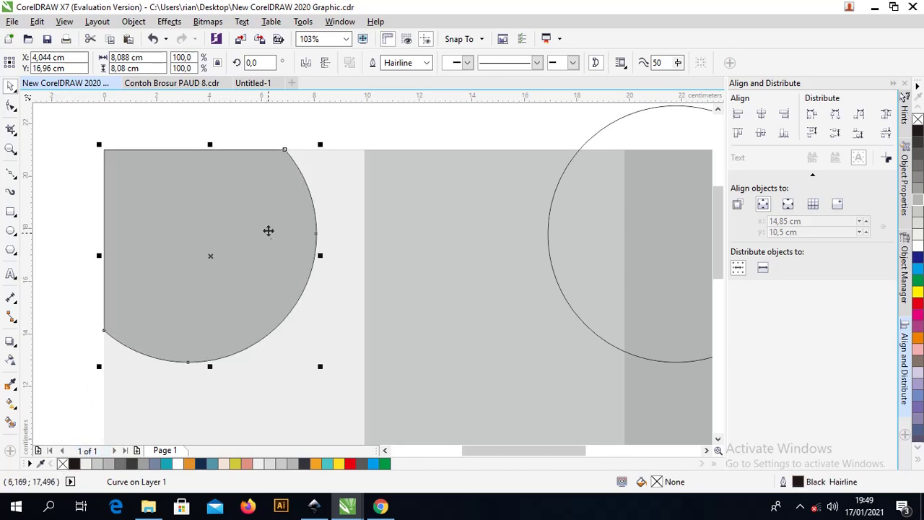
pyautogui.click(291, 160)
pyautogui.moveTo(291, 159); pyautogui.dragTo(340, 154)
pyautogui.hotkey('ctrl', 'z')
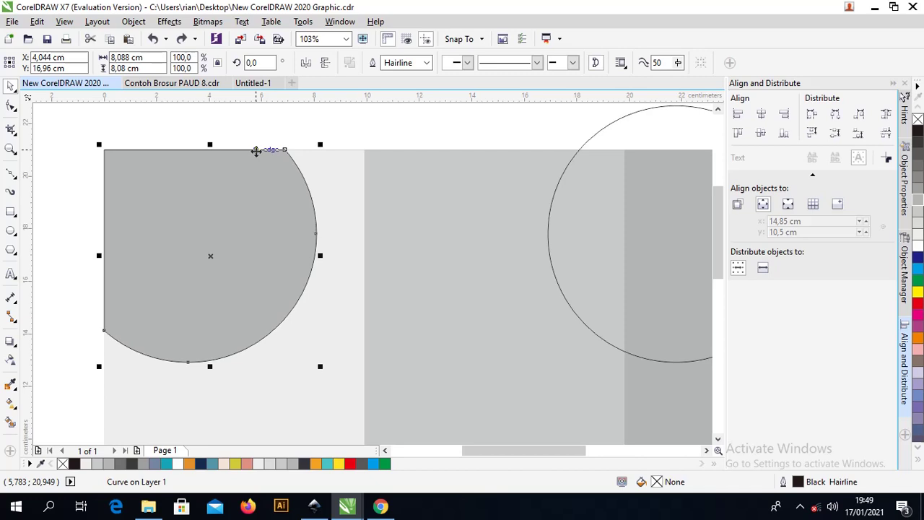
# - Shift the unfilled outline copy about 0.5 cm to the left of the grey cropped circle
pyautogui.moveTo(256, 150); pyautogui.dragTo(247, 149)
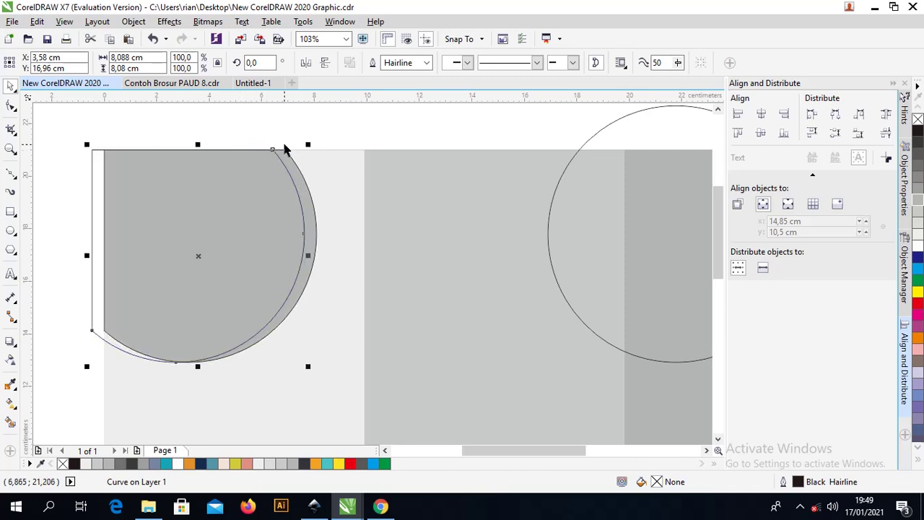
pyautogui.scroll(2, 286, 149)
pyautogui.scroll(-2, 285, 150)
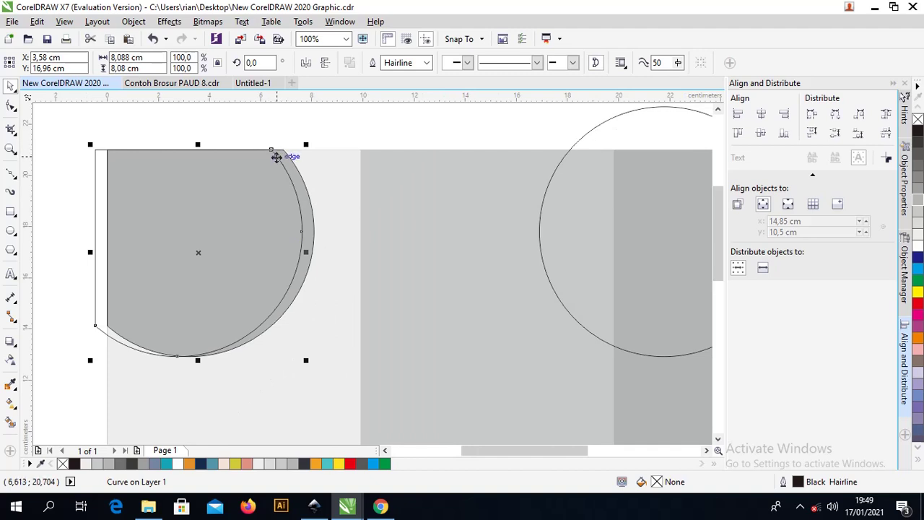
pyautogui.moveTo(276, 156); pyautogui.dragTo(275, 149)
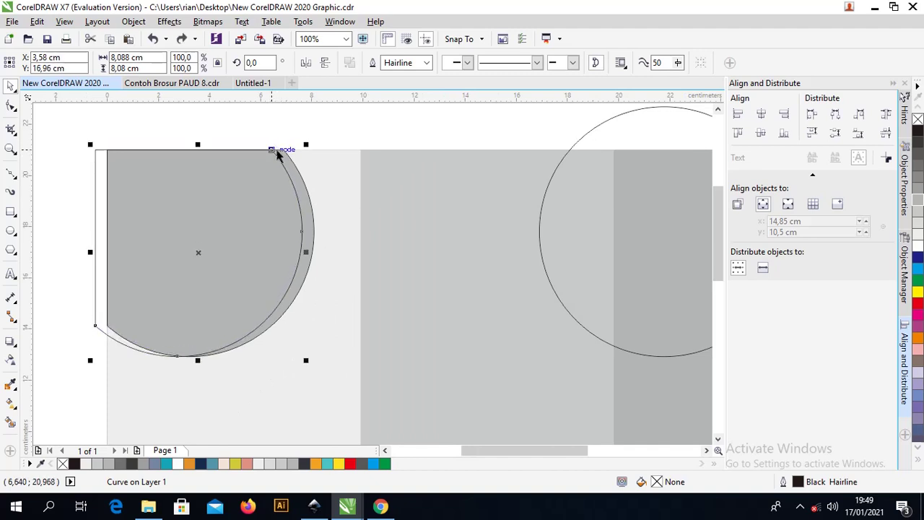
# - Place the outline copy's rotation centre on its upper-right node and rotate the copy about 3.2° counterclockwise
pyautogui.click(233, 221)
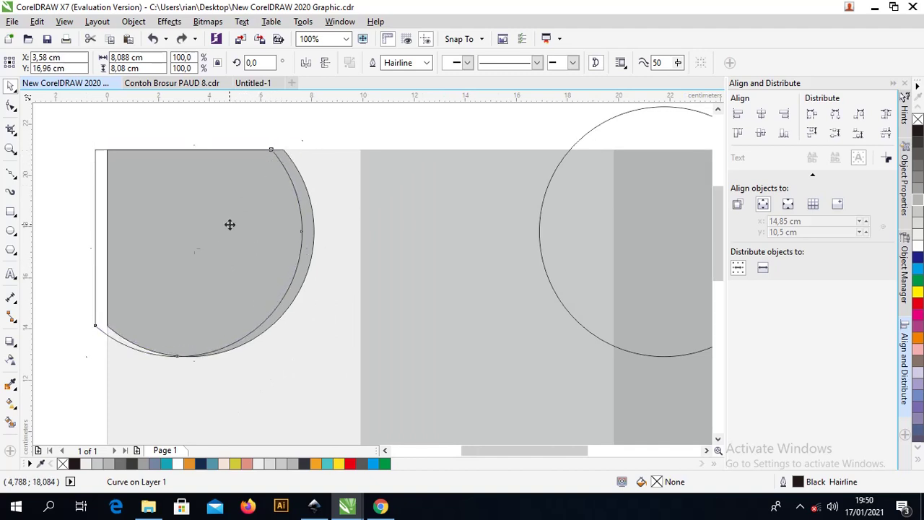
pyautogui.moveTo(266, 156); pyautogui.dragTo(271, 149)
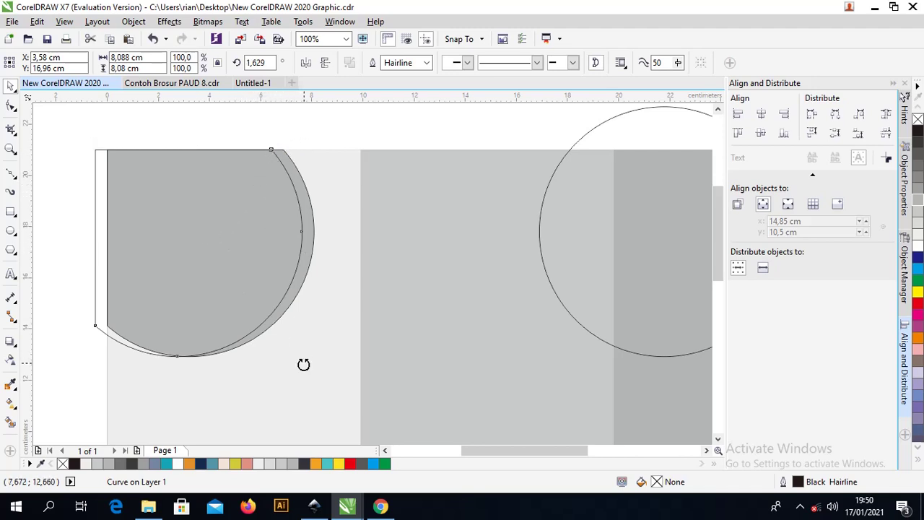
pyautogui.moveTo(304, 365)
pyautogui.mouseDown()
pyautogui.moveTo(320, 369)
pyautogui.moveTo(317, 357)
pyautogui.mouseUp()
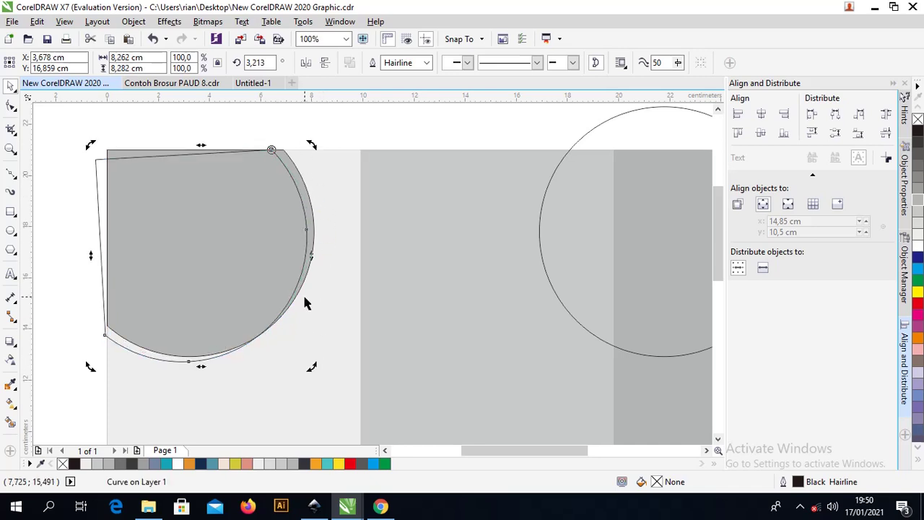
# - Smart Fill the thin crescent between the grey shape's curved edge and the rotated outline in white with a 0.2 mm black outline
pyautogui.click(296, 127)
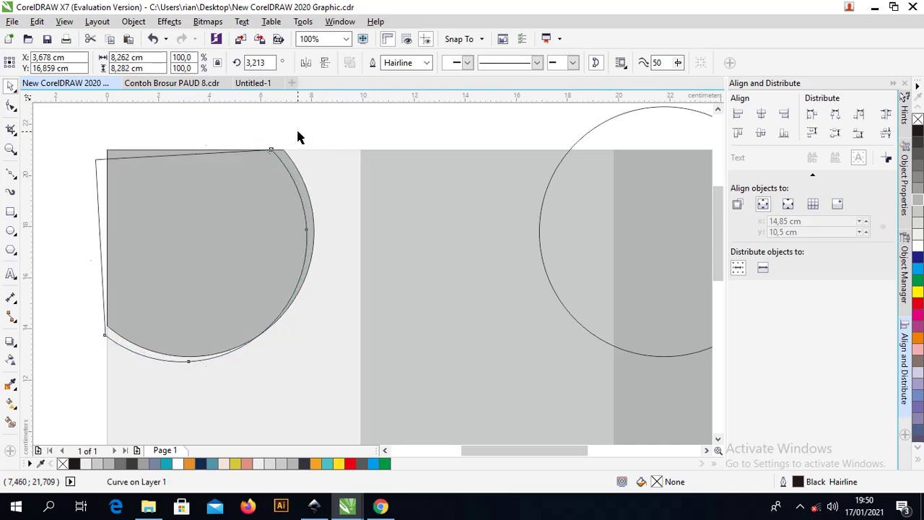
pyautogui.click(10, 422)
pyautogui.click(293, 169)
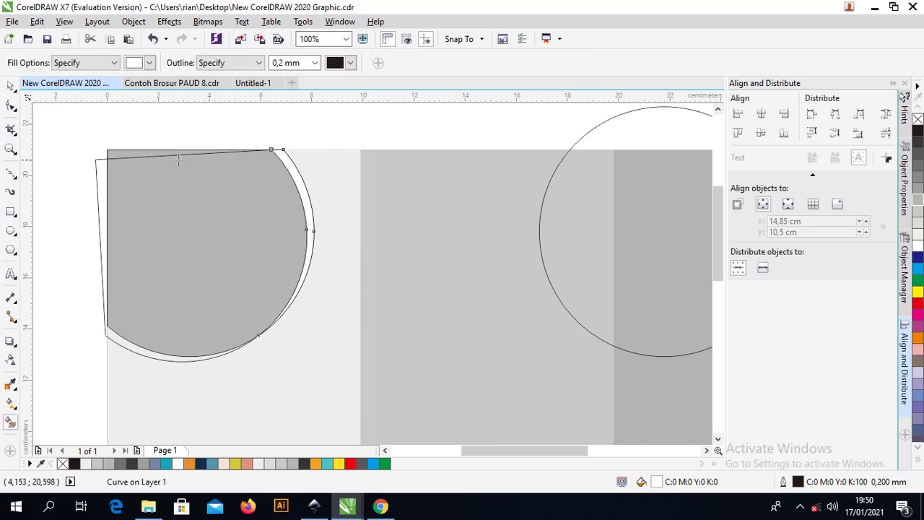
# - Fill the thin white crescent beside the grey cropped circle with dark blue
pyautogui.click(11, 87)
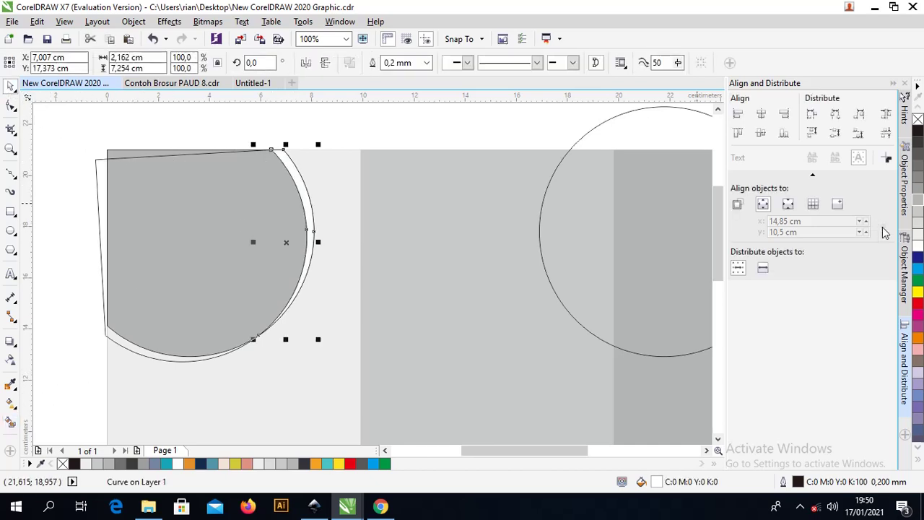
pyautogui.click(918, 257)
pyautogui.click(283, 119)
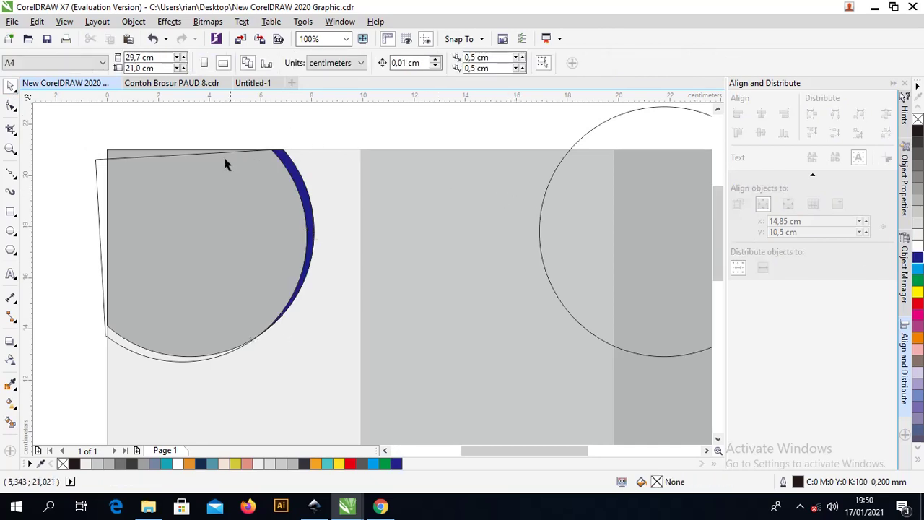
# - Rotate the unfilled hairline outline copy back to about 359.9° and delete it
pyautogui.click(203, 161)
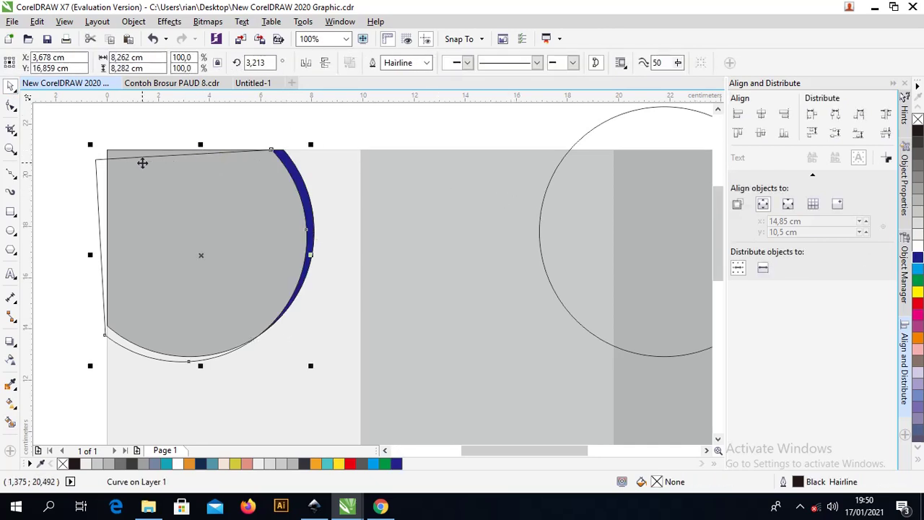
pyautogui.moveTo(94, 150); pyautogui.dragTo(104, 137)
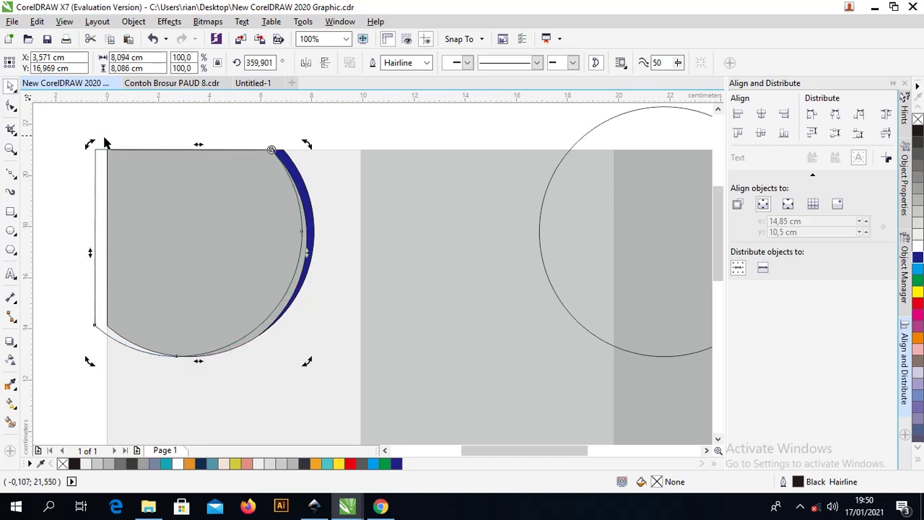
pyautogui.click(268, 138)
pyautogui.click(233, 154)
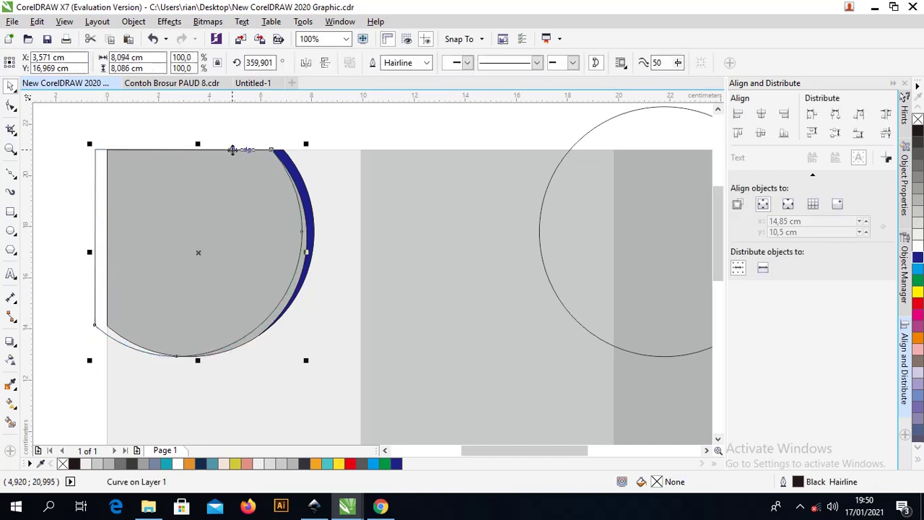
pyautogui.press('Escape')
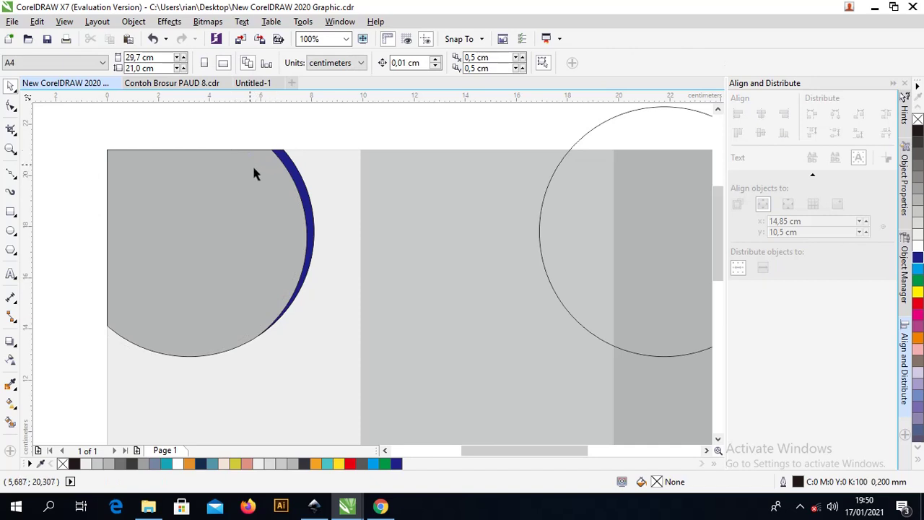
# - Enlarge the unfilled outline around the blue crescent to about 102.9%, roughly 8.32 by 8.31 cm, keeping its upper-left corner fixed
pyautogui.click(252, 166)
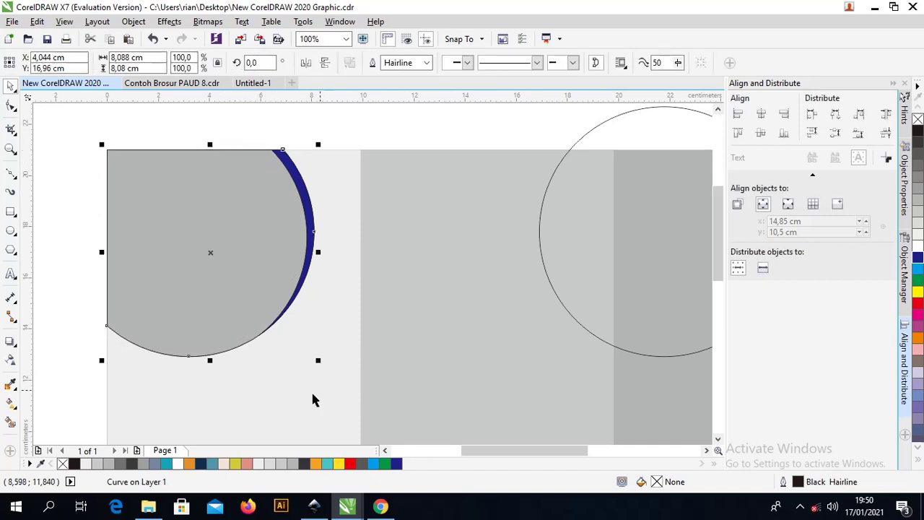
pyautogui.moveTo(231, 356); pyautogui.dragTo(243, 363)
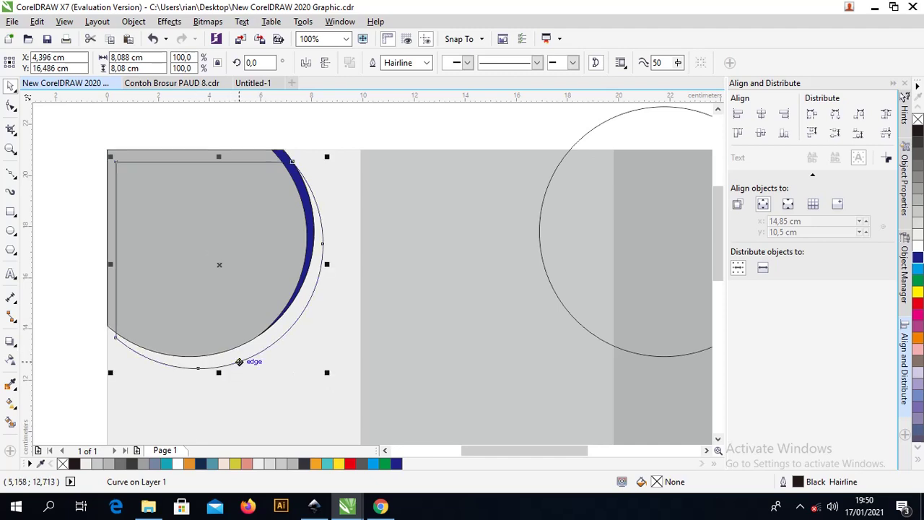
pyautogui.hotkey('ctrl', 'z')
pyautogui.moveTo(317, 362); pyautogui.dragTo(326, 368)
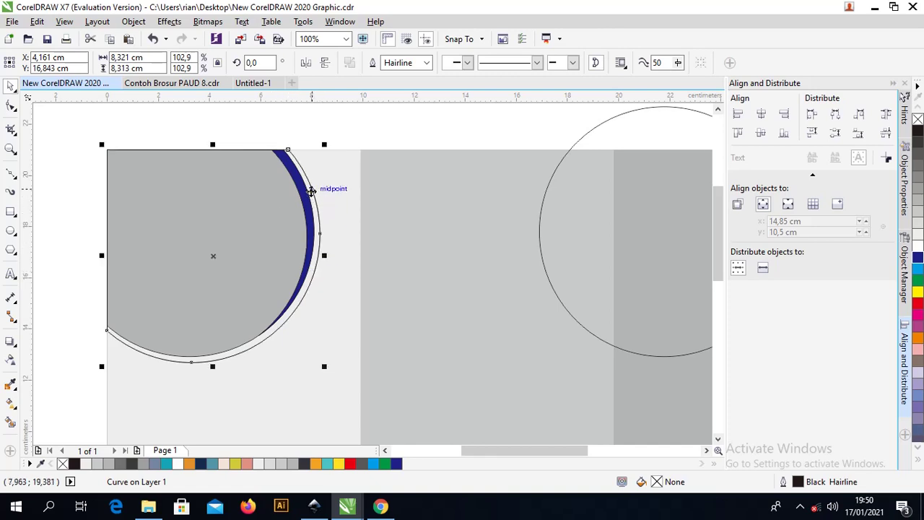
# - Rotate a copy of the enlarged outline about 3.8° clockwise around its upper-left corner and delete the unrotated original
pyautogui.click(214, 256)
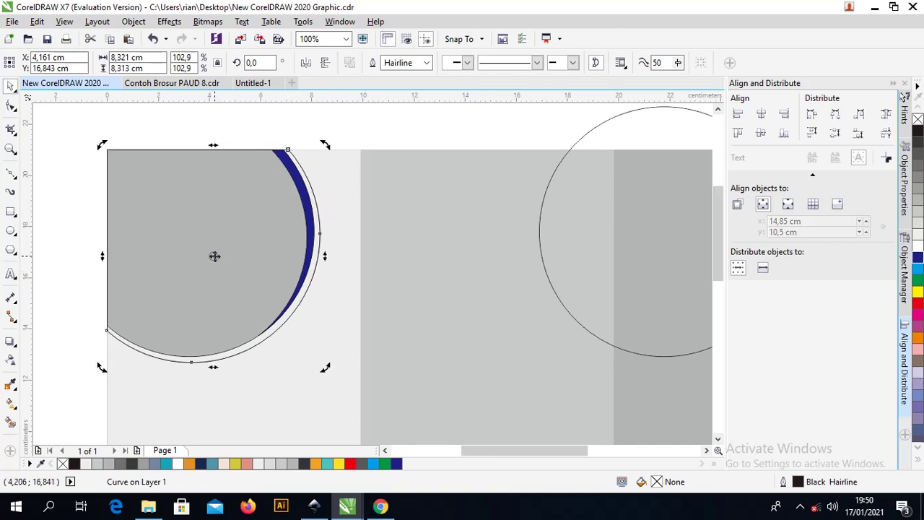
pyautogui.moveTo(106, 160); pyautogui.dragTo(107, 150)
pyautogui.moveTo(325, 146)
pyautogui.mouseDown()
pyautogui.moveTo(313, 139)
pyautogui.moveTo(320, 161)
pyautogui.mouseUp()
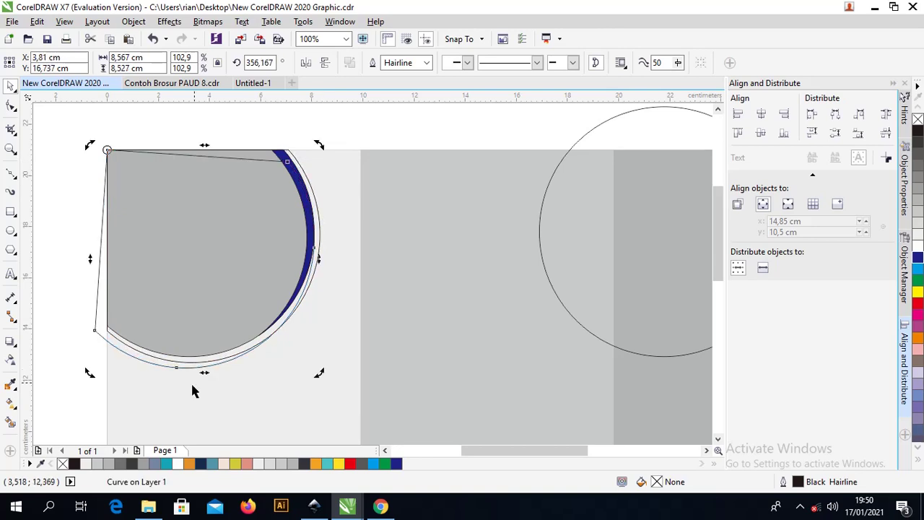
pyautogui.click(74, 376)
pyautogui.click(127, 346)
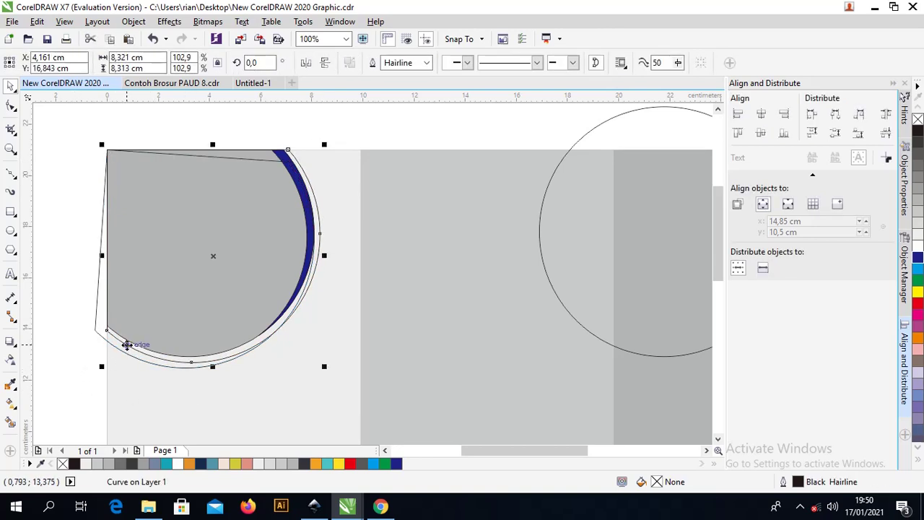
pyautogui.press('Escape')
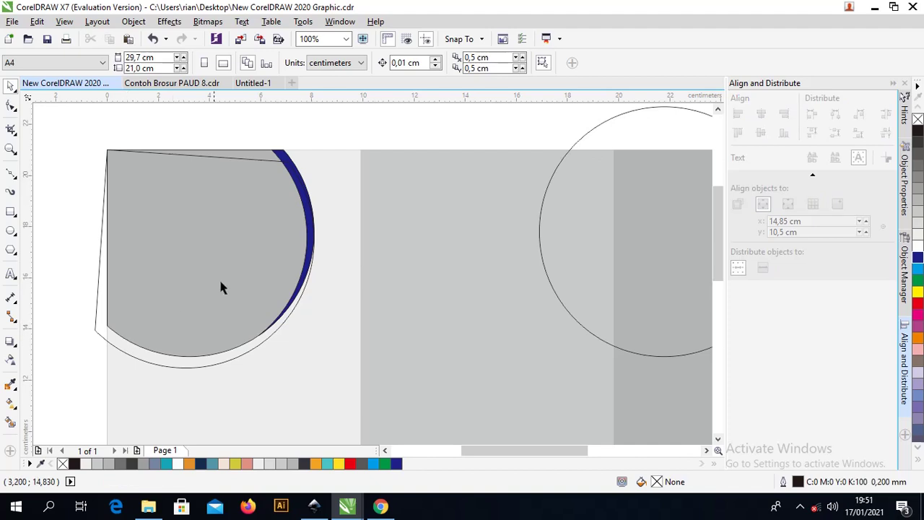
# - Rotate the remaining outline about 2° counterclockwise around its upper-left corner and shift it about 0.09 cm to the left
pyautogui.click(242, 164)
pyautogui.click(243, 159)
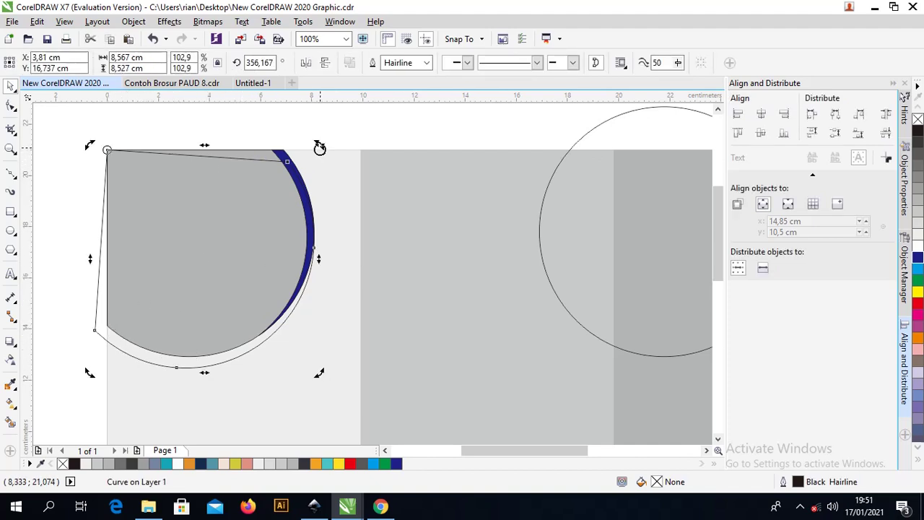
pyautogui.moveTo(320, 144); pyautogui.dragTo(313, 140)
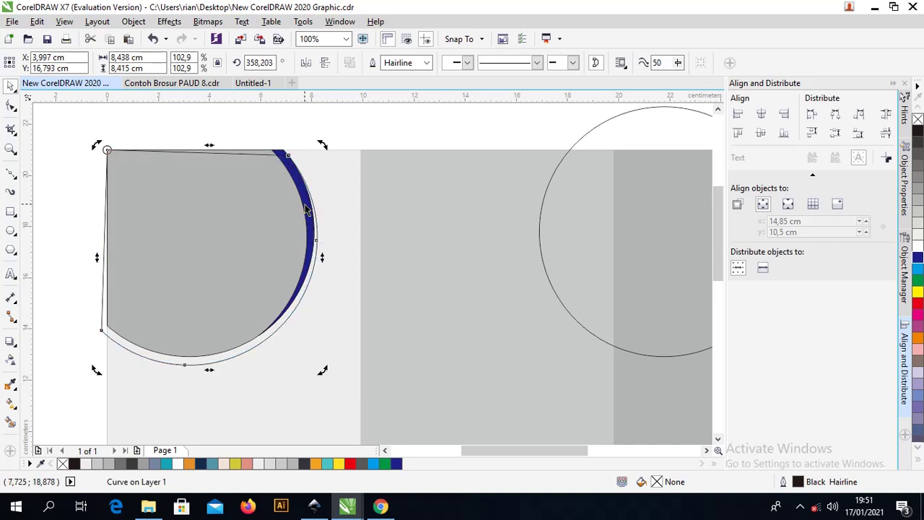
pyautogui.press('Escape')
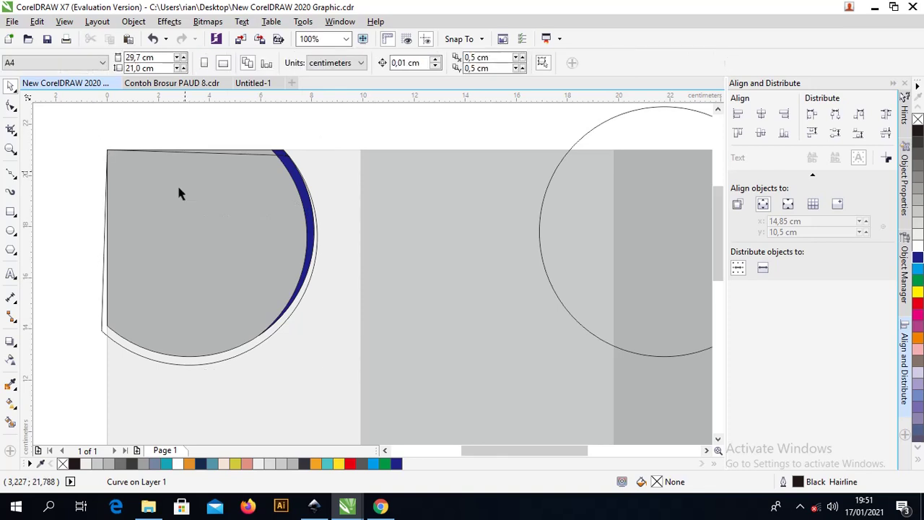
pyautogui.click(102, 329)
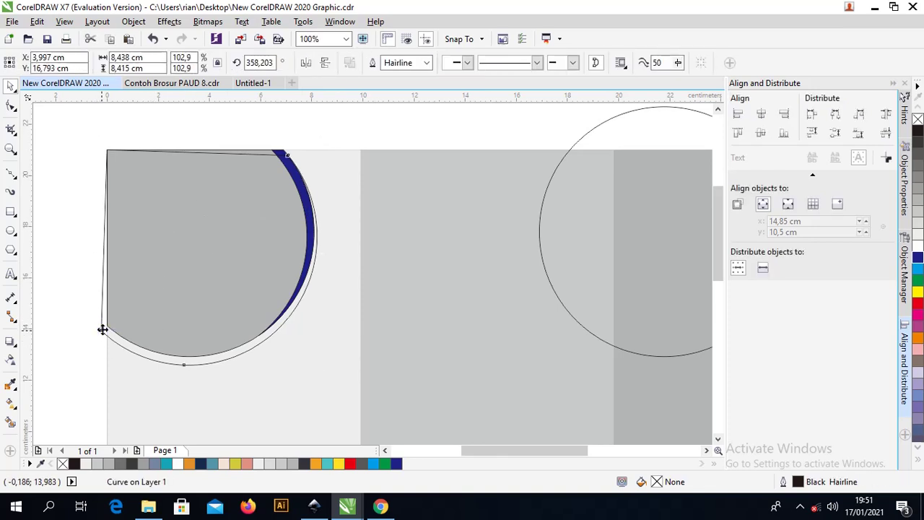
pyautogui.moveTo(103, 329); pyautogui.dragTo(103, 329)
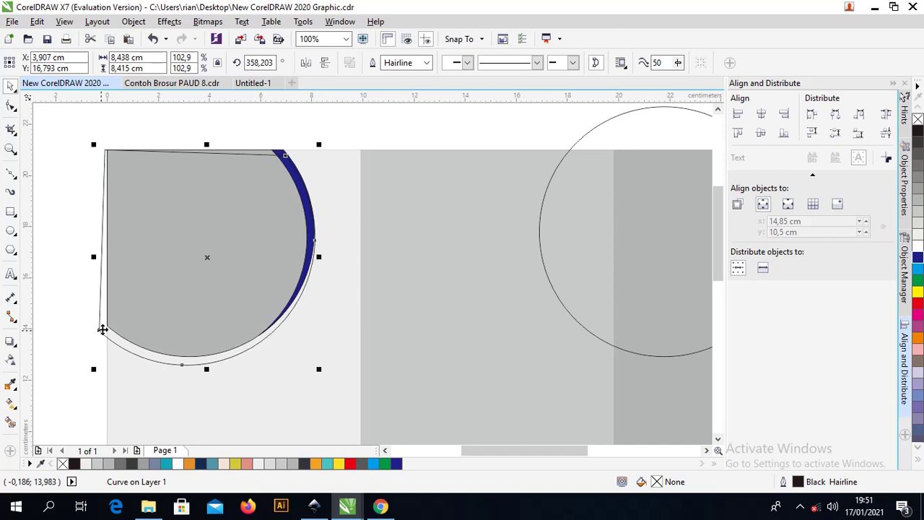
# - Smart Fill the band below the grey shape in white with a 0.2 mm black outline, and delete the construction outline
pyautogui.click(20, 423)
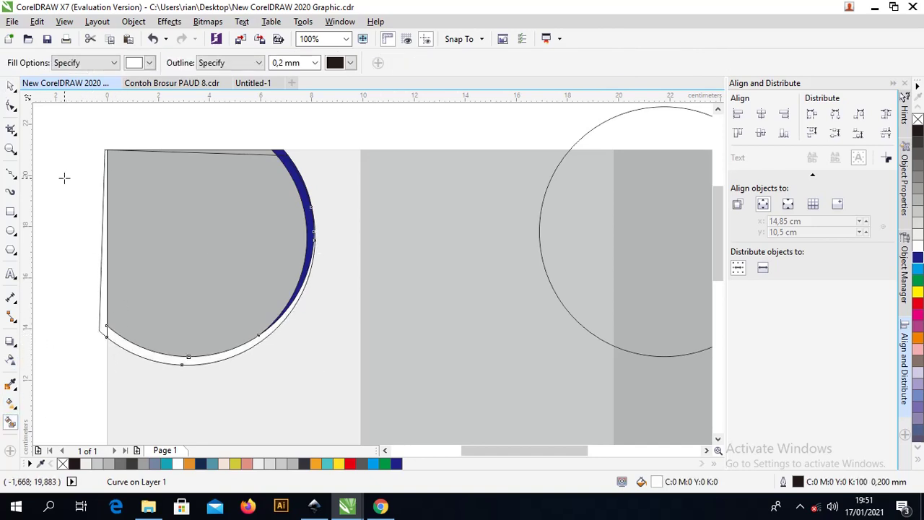
pyautogui.click(11, 86)
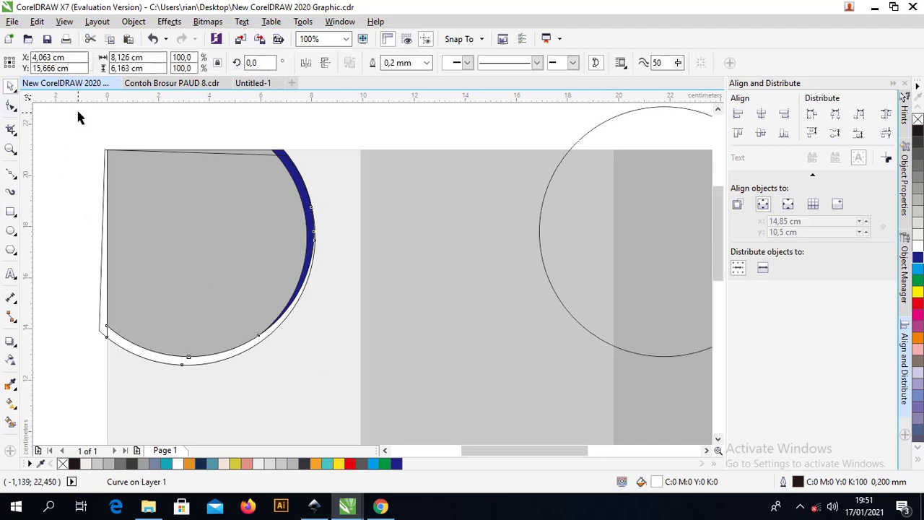
pyautogui.click(104, 166)
pyautogui.moveTo(105, 166); pyautogui.dragTo(103, 162)
pyautogui.click(103, 162)
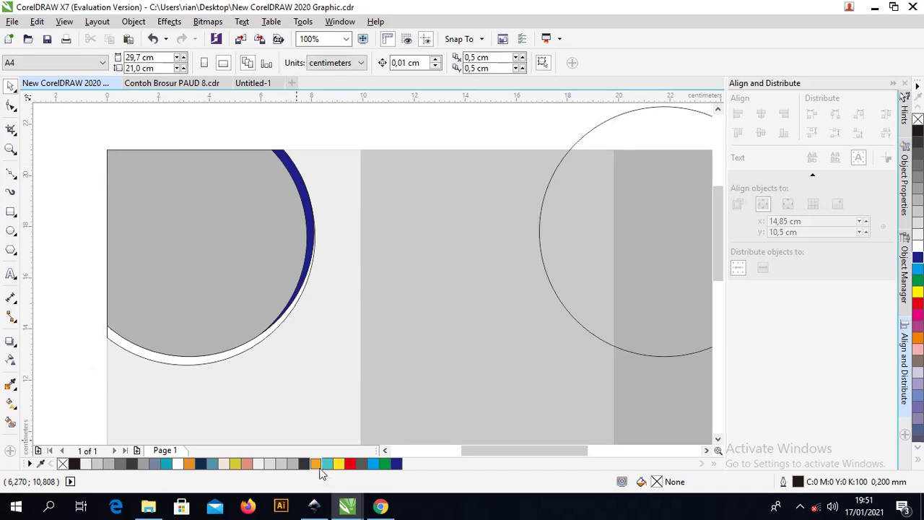
# - Fill the white band along the lower edge of the grey shape with red
pyautogui.click(226, 354)
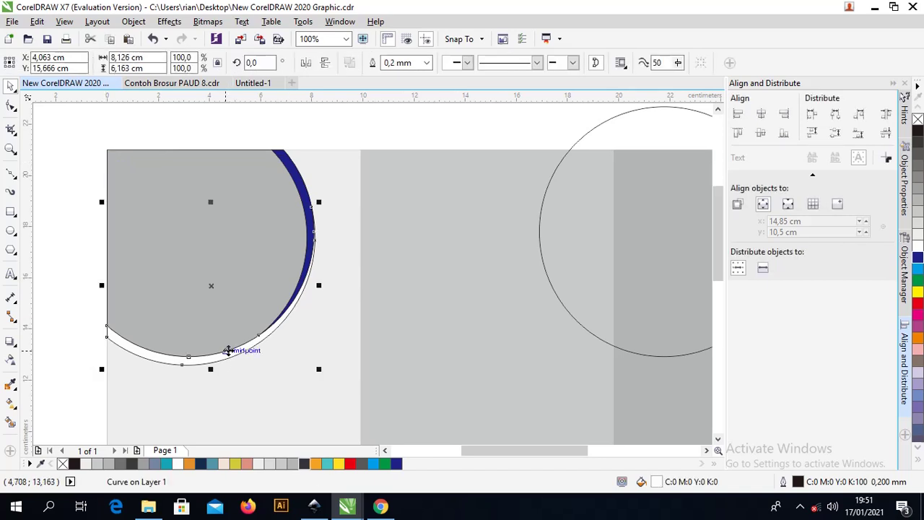
pyautogui.click(919, 307)
pyautogui.click(299, 134)
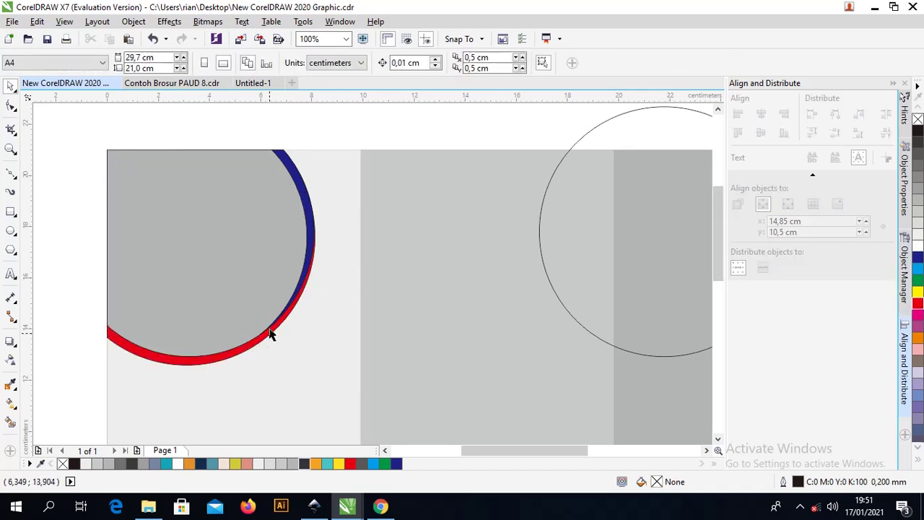
# - Shift the red crescent about 0.1 cm down and rotate it about 2.2° clockwise around its centre
pyautogui.click(269, 338)
pyautogui.moveTo(269, 337); pyautogui.dragTo(269, 340)
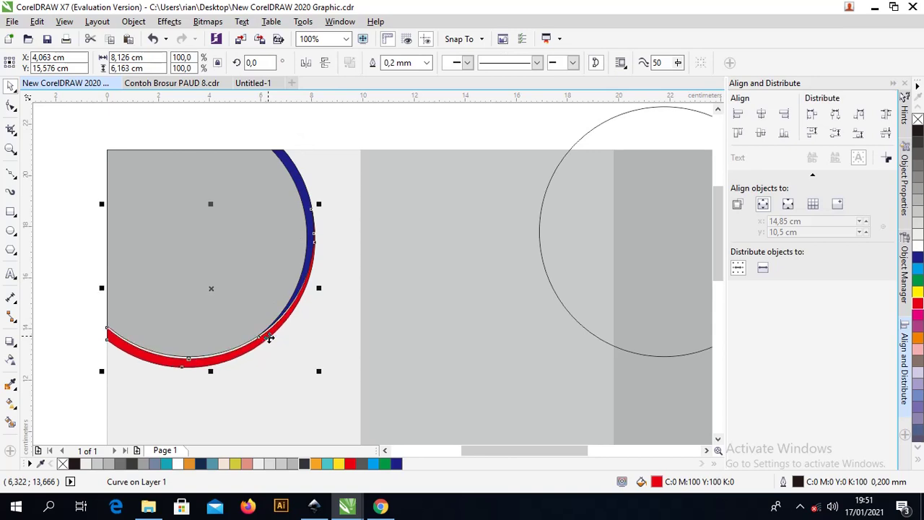
pyautogui.click(268, 338)
pyautogui.moveTo(320, 207); pyautogui.dragTo(323, 209)
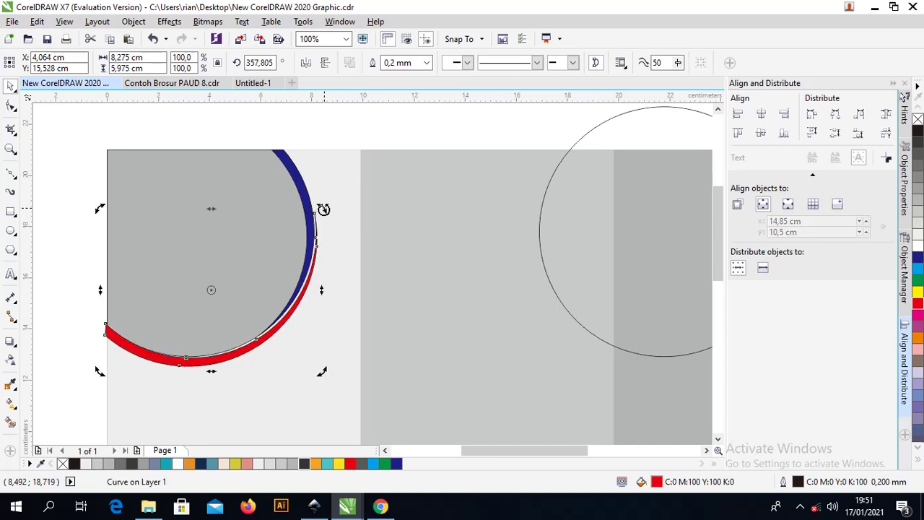
pyautogui.moveTo(324, 209); pyautogui.dragTo(323, 210)
pyautogui.click(298, 128)
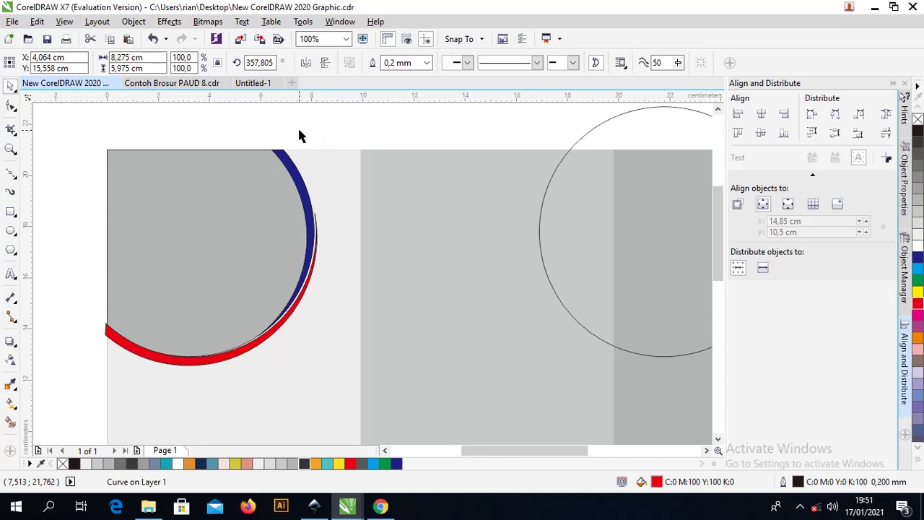
# - Remove the outlines from the grey cropped circle and its blue and red crescents together
pyautogui.moveTo(80, 136); pyautogui.dragTo(413, 399)
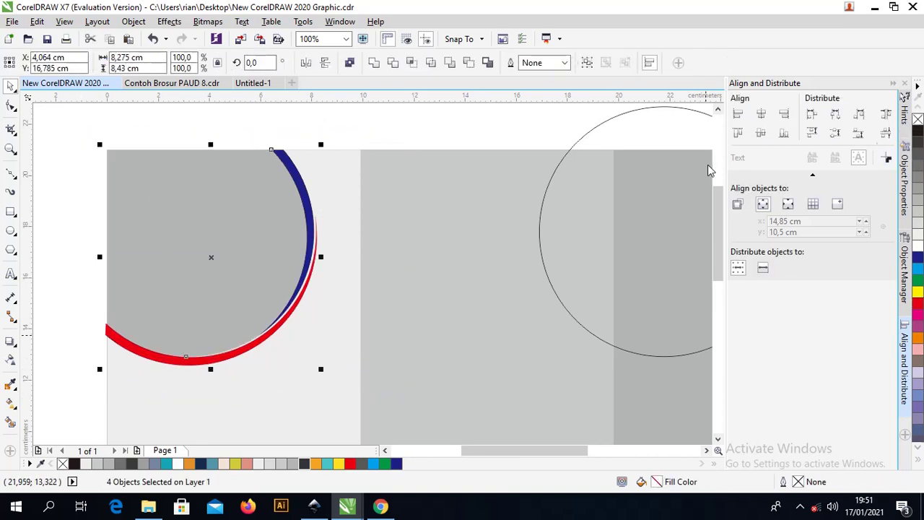
pyautogui.click(325, 134)
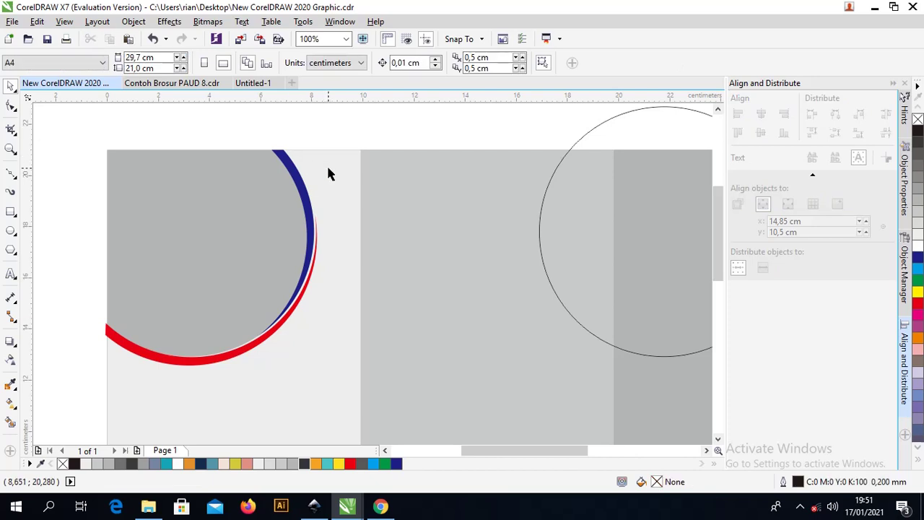
# - Move the unfilled circle about 12 cm to the right, mostly off the third panel
pyautogui.scroll(-2, 249, 191)
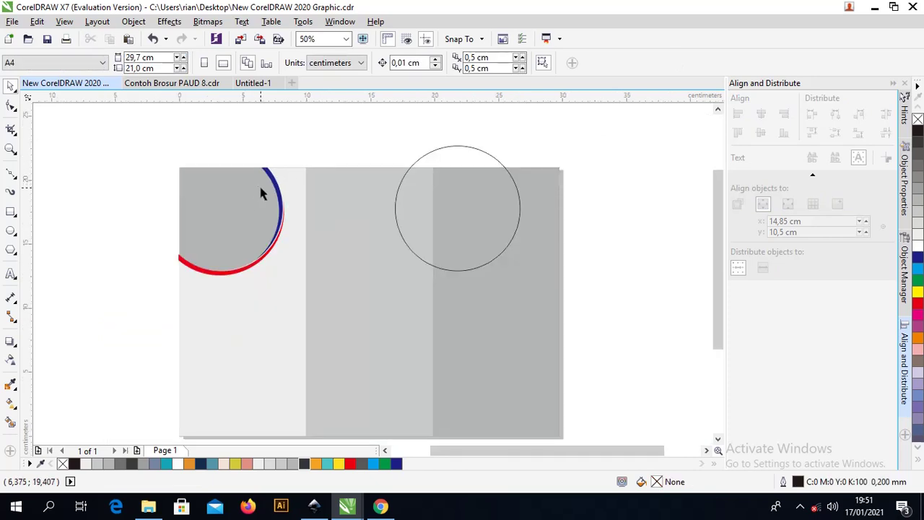
pyautogui.press('z')
pyautogui.moveTo(168, 158); pyautogui.dragTo(586, 437)
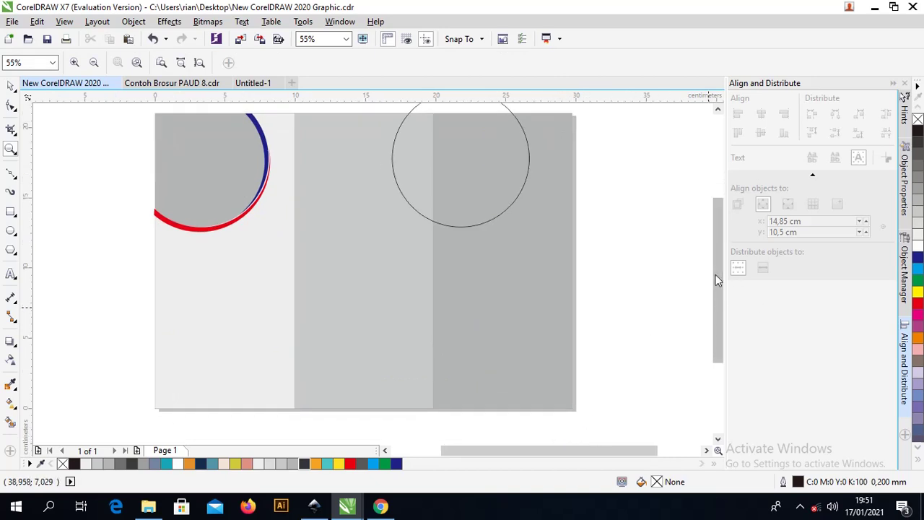
pyautogui.moveTo(720, 279)
pyautogui.mouseDown()
pyautogui.moveTo(715, 246)
pyautogui.moveTo(712, 268)
pyautogui.mouseUp()
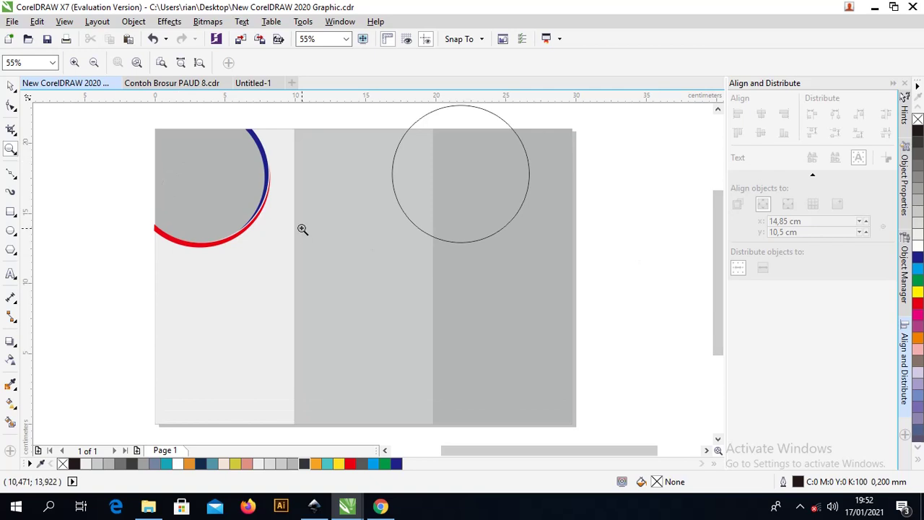
pyautogui.click(11, 85)
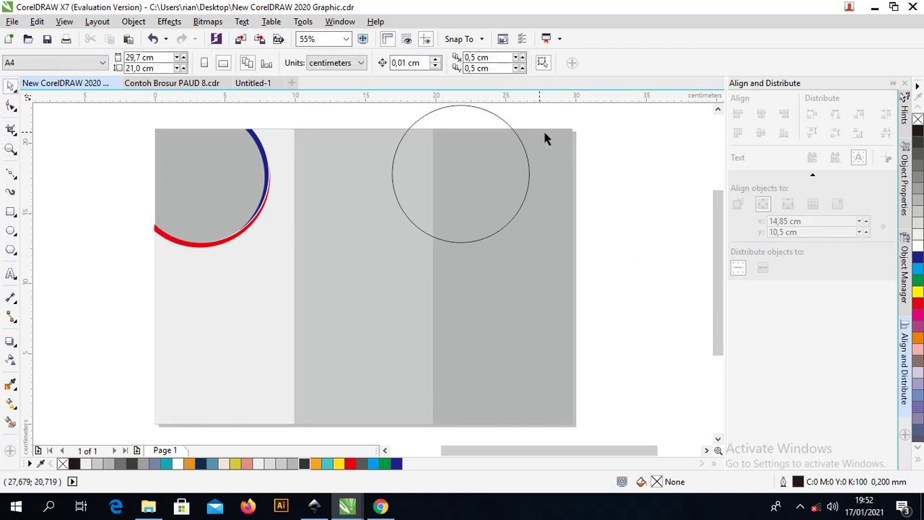
pyautogui.moveTo(517, 135); pyautogui.dragTo(687, 139)
pyautogui.click(11, 174)
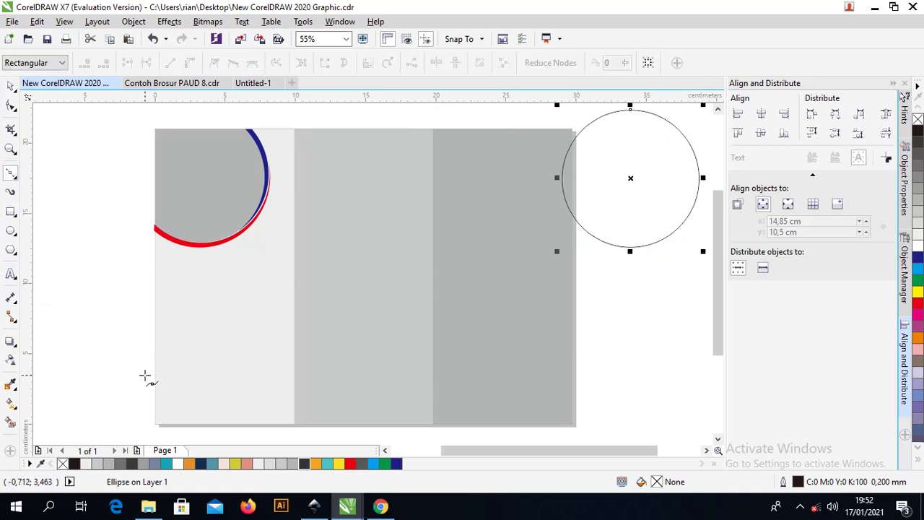
pyautogui.click(146, 371)
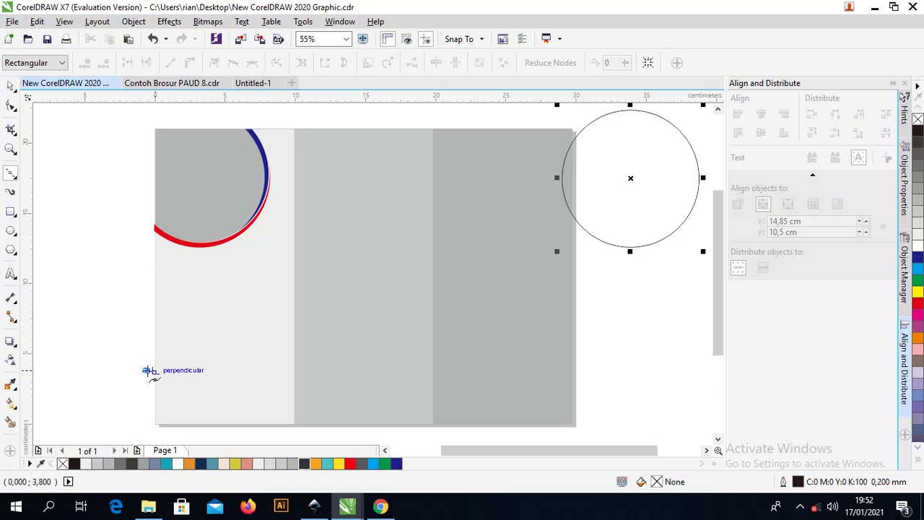
pyautogui.click(11, 85)
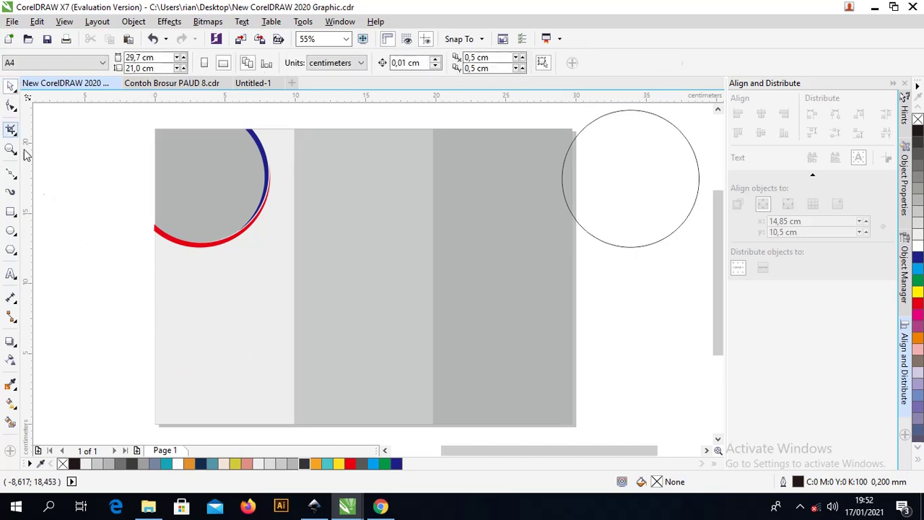
# - Undo the circle's move and draw an open five-node zigzag Bezier line across the lower part of all three panels
pyautogui.hotkey('ctrl', 'z')
pyautogui.click(11, 173)
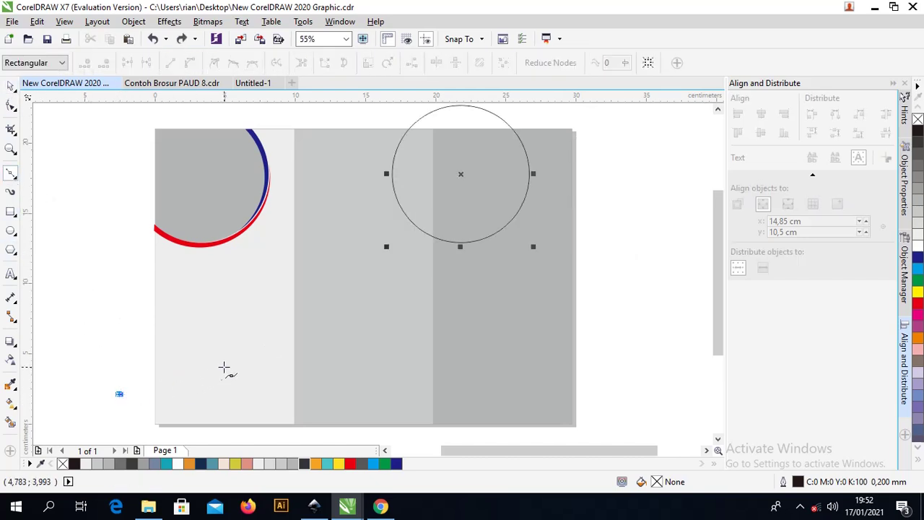
pyautogui.click(242, 355)
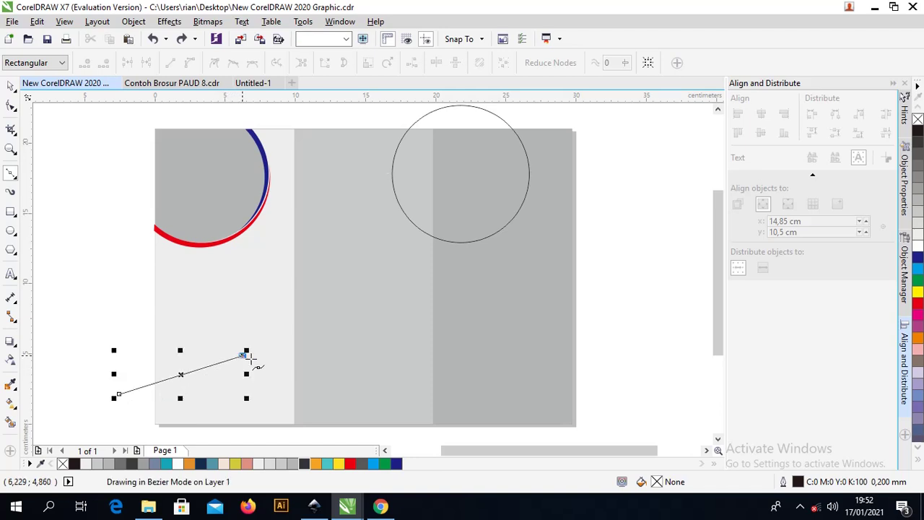
pyautogui.click(331, 379)
pyautogui.click(458, 353)
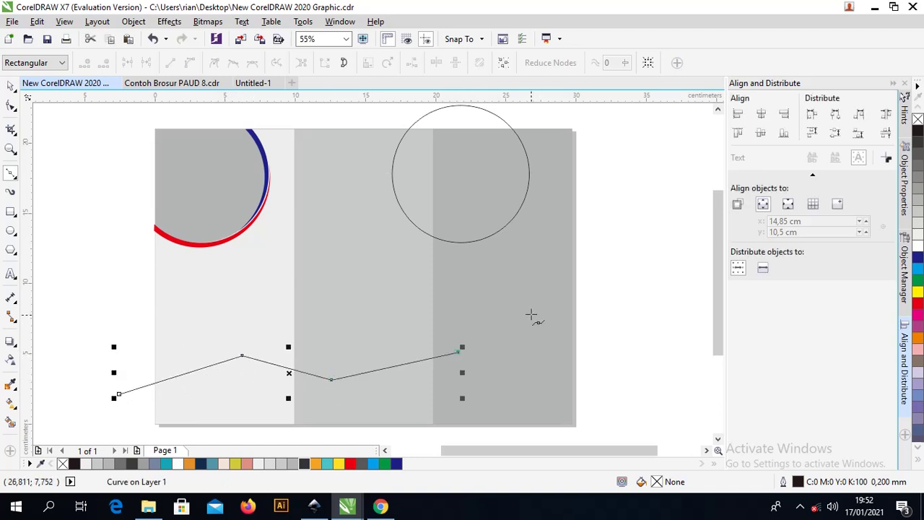
pyautogui.click(602, 327)
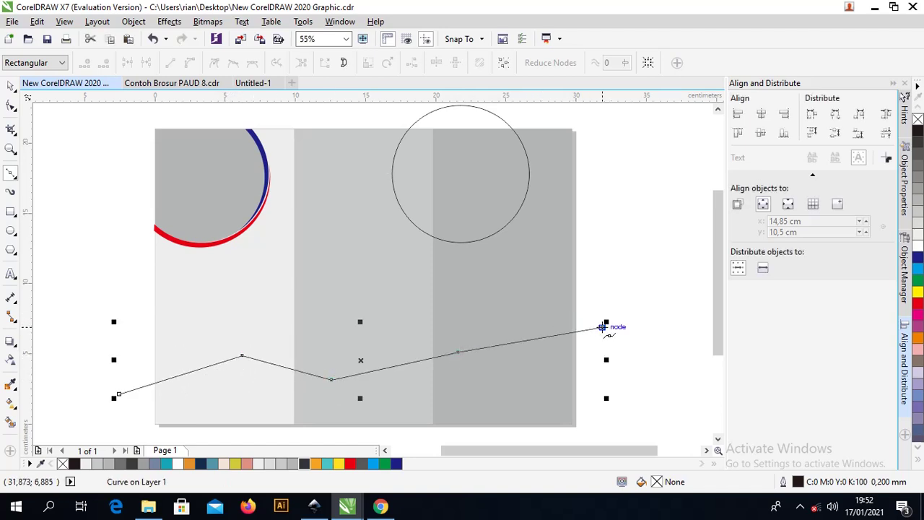
# - Raise the zigzag's node on the third panel about 2 cm and its left end node about 0.8 cm
pyautogui.click(11, 105)
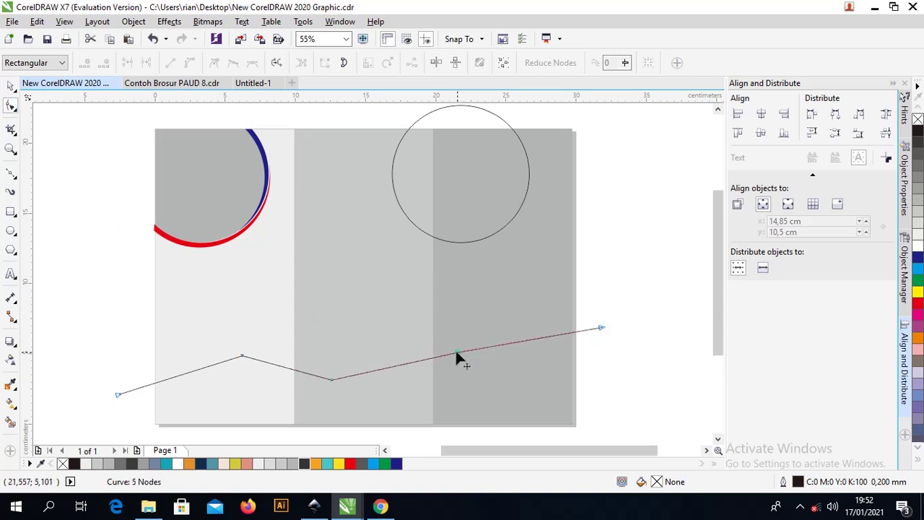
pyautogui.moveTo(456, 352); pyautogui.dragTo(465, 325)
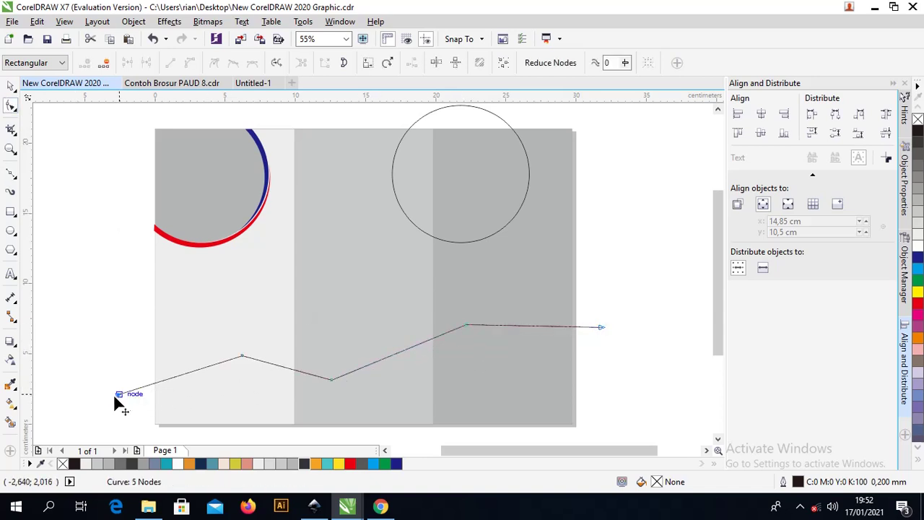
pyautogui.moveTo(113, 393); pyautogui.dragTo(107, 383)
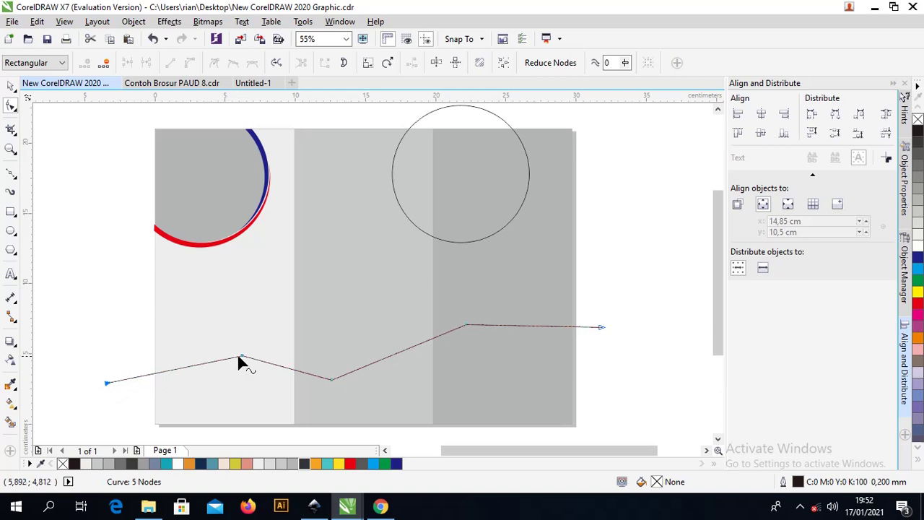
pyautogui.moveTo(240, 357); pyautogui.dragTo(238, 357)
# - Convert all segments of the zigzag line to curves and make its nodes symmetrical
pyautogui.moveTo(63, 268); pyautogui.dragTo(698, 406)
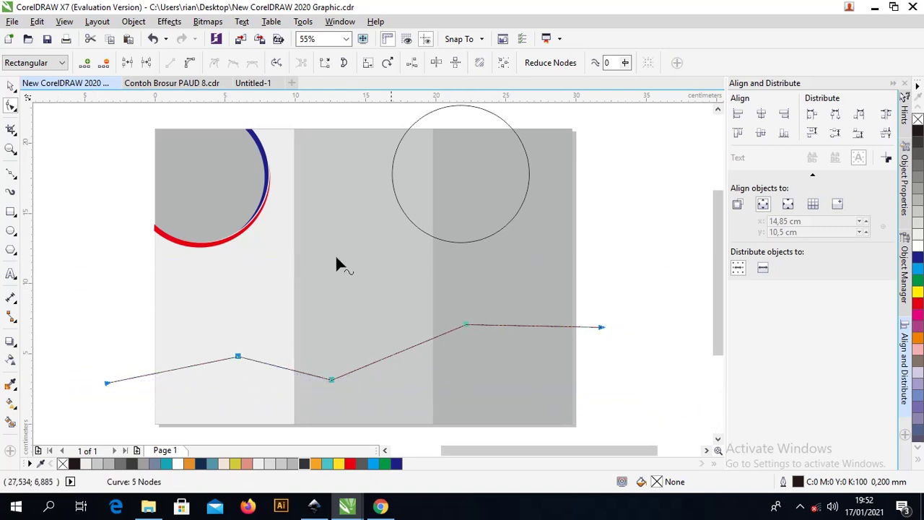
pyautogui.click(191, 63)
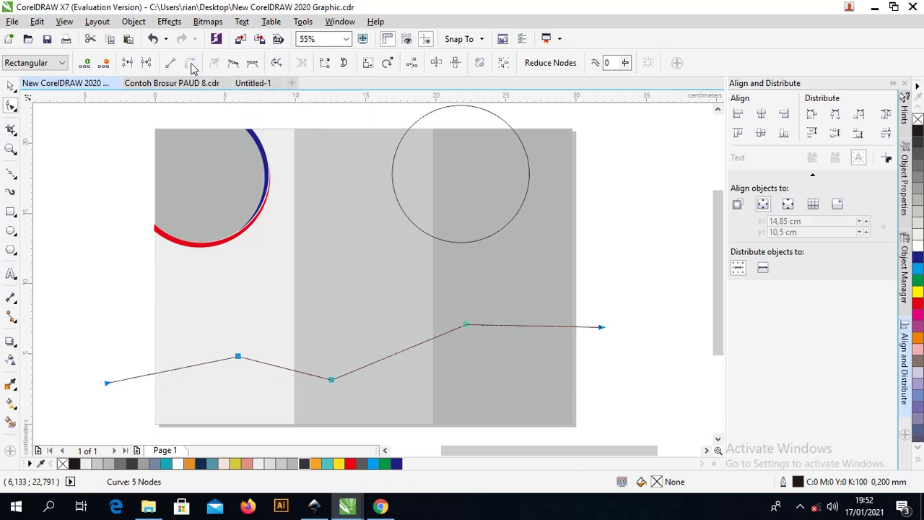
pyautogui.click(253, 64)
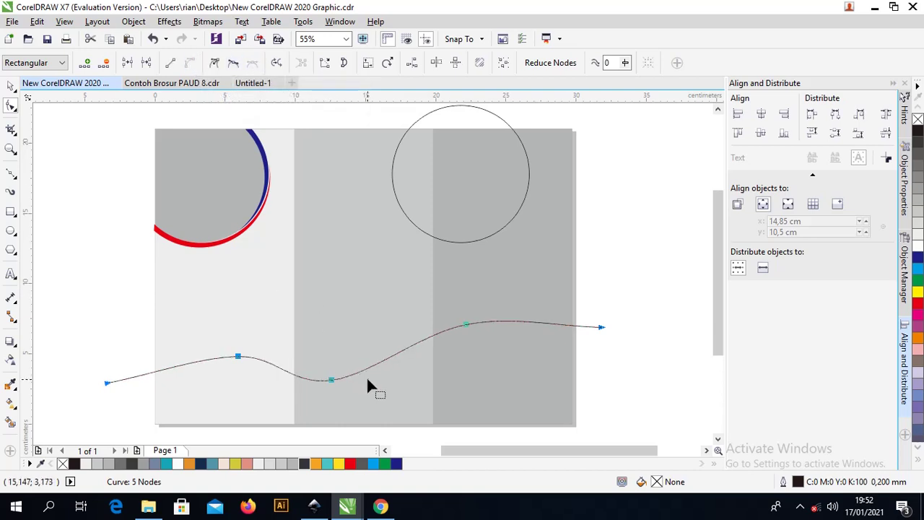
# - Shift the wave's first inner node about 1 cm left and the other two about 0.8 cm right, and bend the right end downward
pyautogui.moveTo(108, 384); pyautogui.dragTo(216, 368)
pyautogui.hotkey('ctrl', 'z')
pyautogui.moveTo(237, 359); pyautogui.dragTo(223, 359)
pyautogui.moveTo(330, 379); pyautogui.dragTo(342, 384)
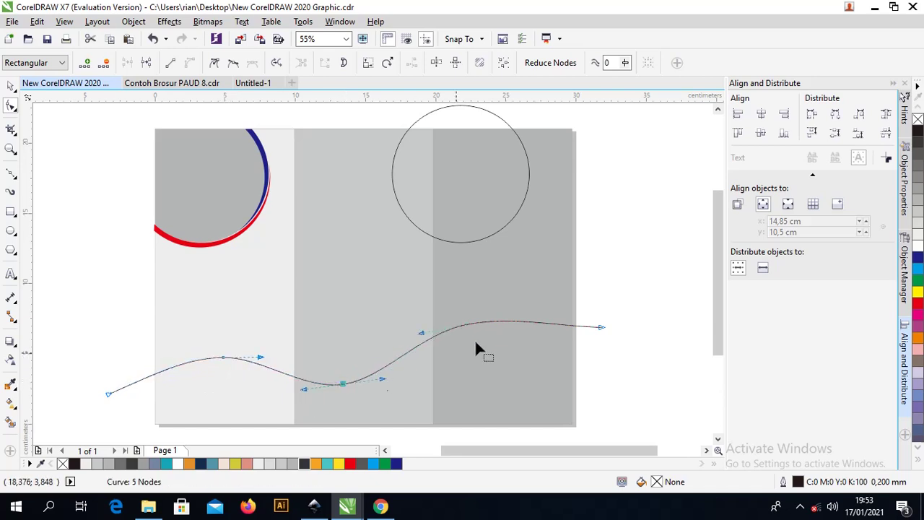
pyautogui.moveTo(465, 325); pyautogui.dragTo(477, 318)
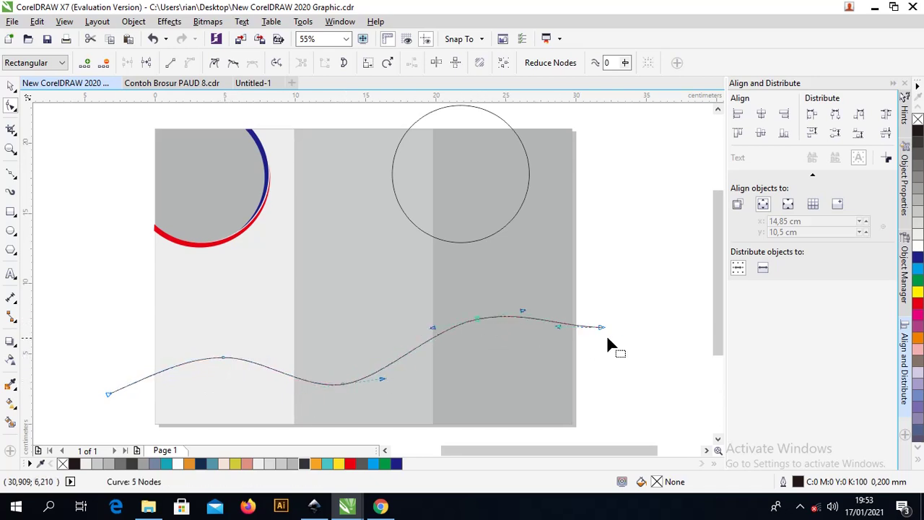
pyautogui.moveTo(603, 328); pyautogui.dragTo(569, 318)
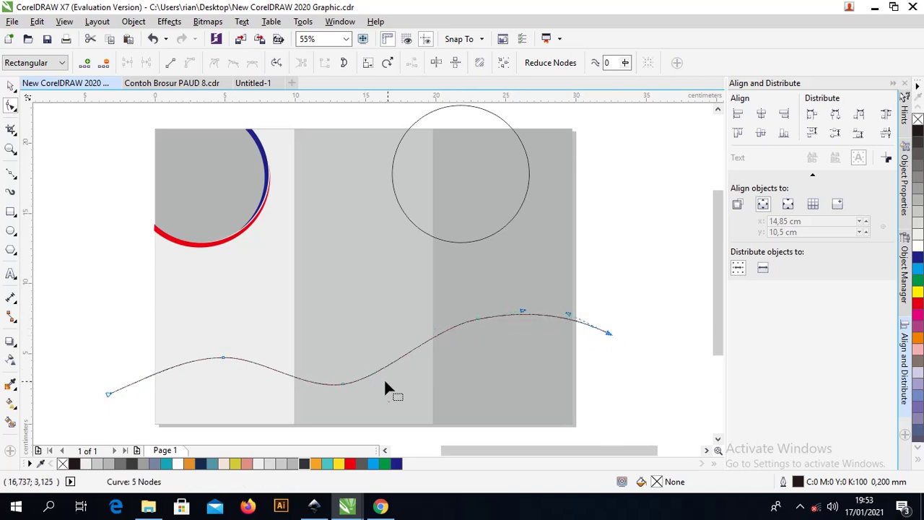
# - Delete the wave's node on the third panel, keeping the nodes on the first and second panels
pyautogui.click(343, 384)
pyautogui.scroll(2, 486, 326)
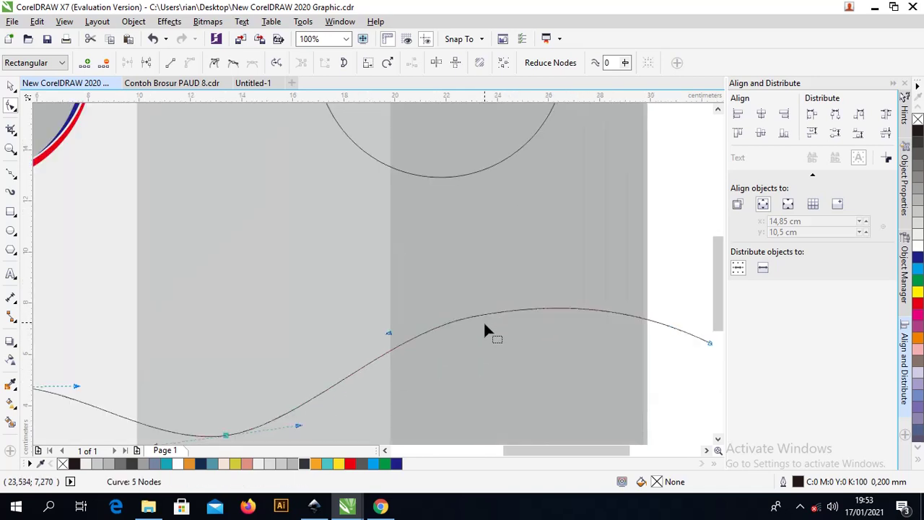
pyautogui.scroll(-2, 457, 325)
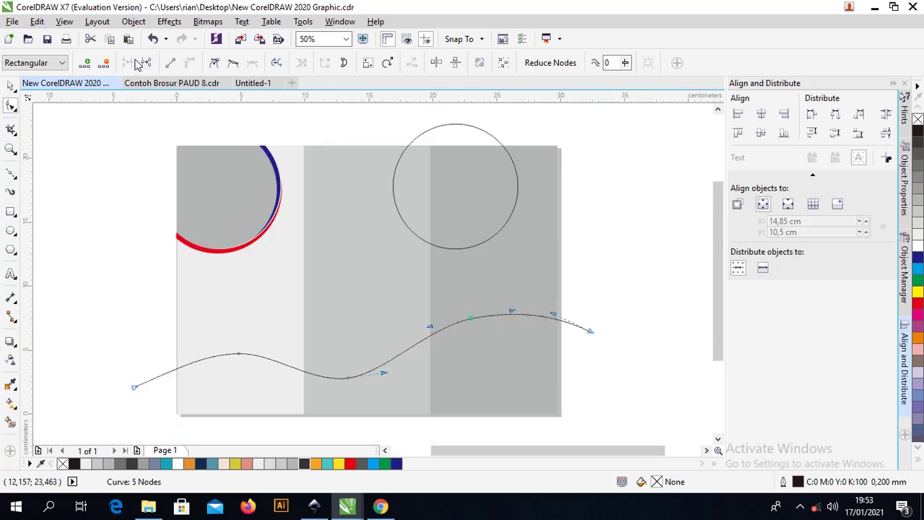
pyautogui.click(104, 63)
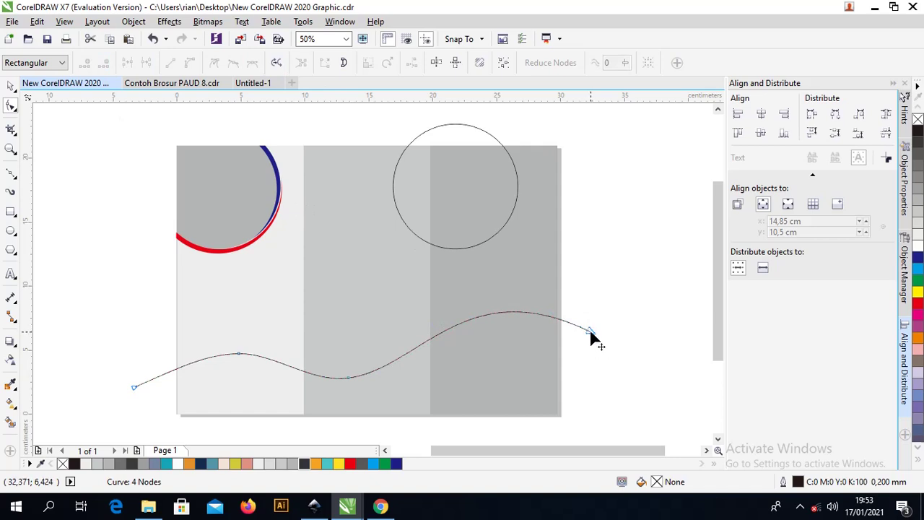
# - Move the wave's trough node about 0.5 cm right and raise the crest node on the first panel about 0.6 cm
pyautogui.click(591, 332)
pyautogui.moveTo(347, 376); pyautogui.dragTo(354, 377)
pyautogui.moveTo(240, 353); pyautogui.dragTo(239, 346)
pyautogui.click(354, 376)
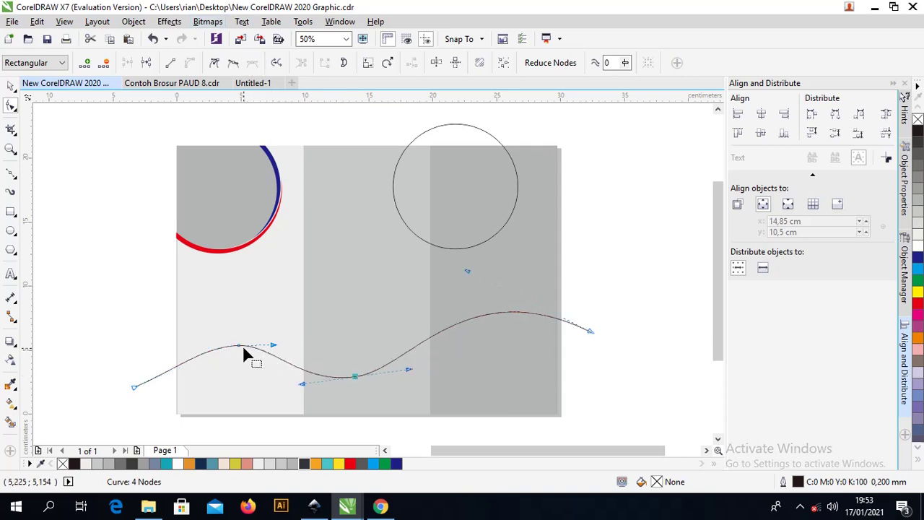
pyautogui.moveTo(240, 346); pyautogui.dragTo(241, 352)
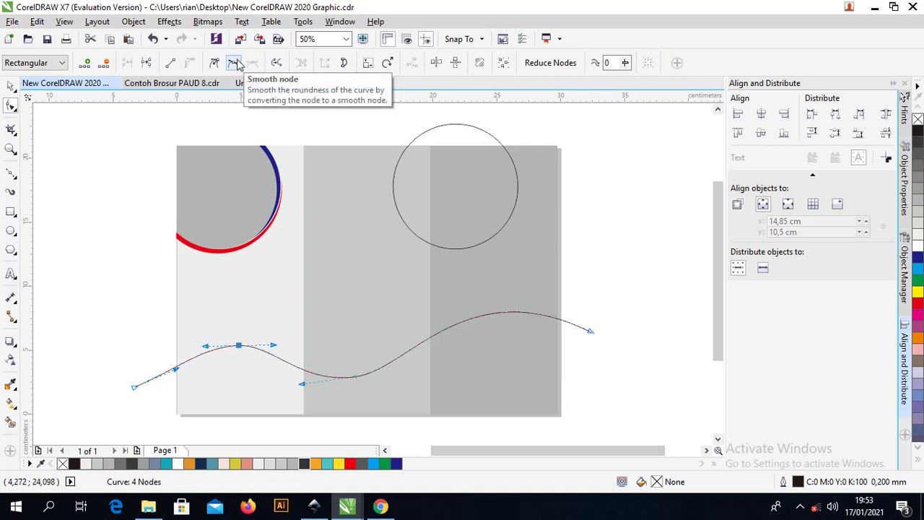
pyautogui.click(11, 85)
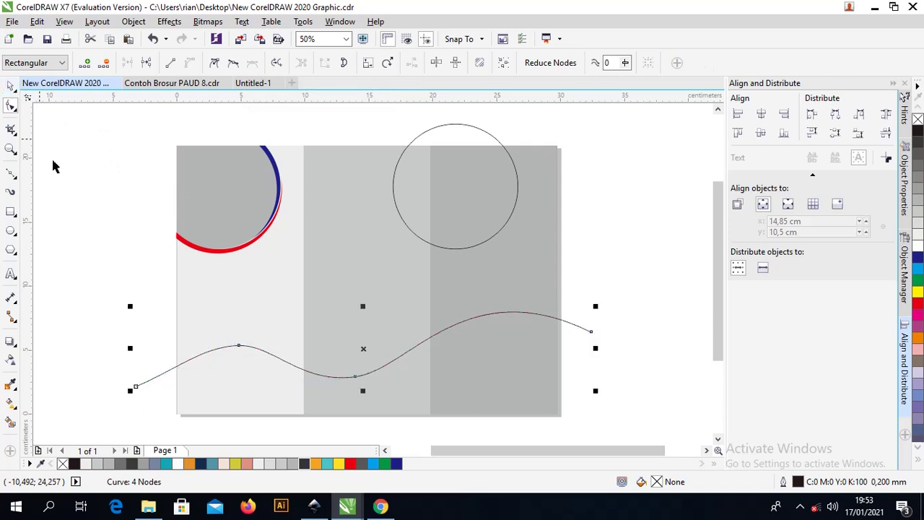
pyautogui.click(78, 178)
# - Shift the wave's first-panel crest node about 2 cm left and its left end node about 0.8 cm down and outward
pyautogui.scroll(-1, 78, 177)
pyautogui.click(427, 339)
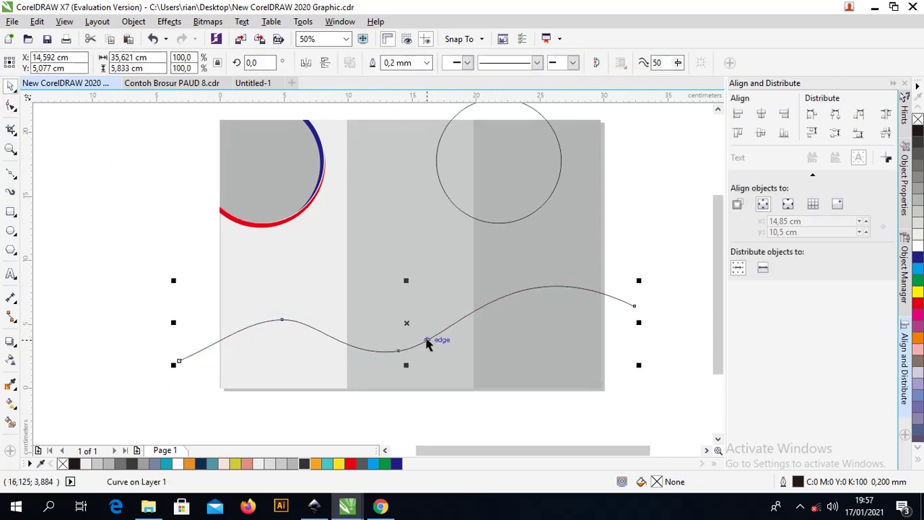
pyautogui.press('F10')
pyautogui.click(282, 321)
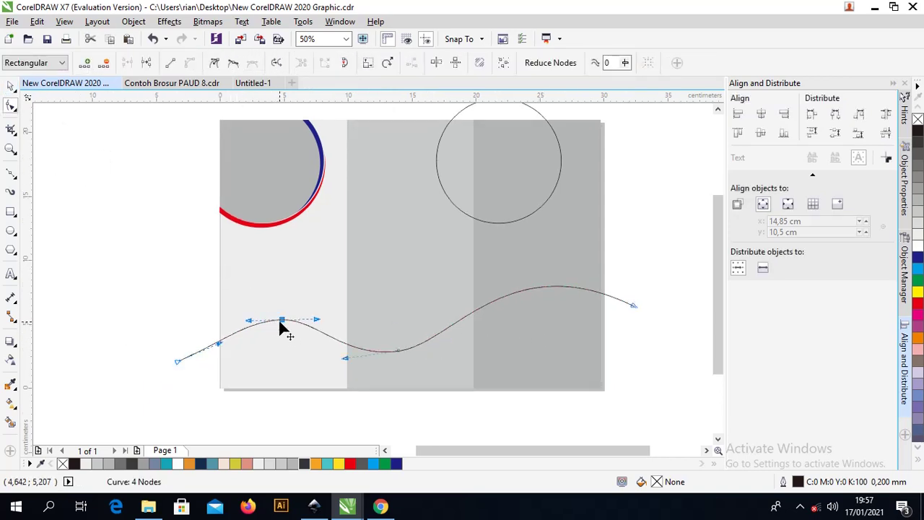
pyautogui.moveTo(282, 321); pyautogui.dragTo(264, 323)
pyautogui.moveTo(179, 362); pyautogui.dragTo(172, 370)
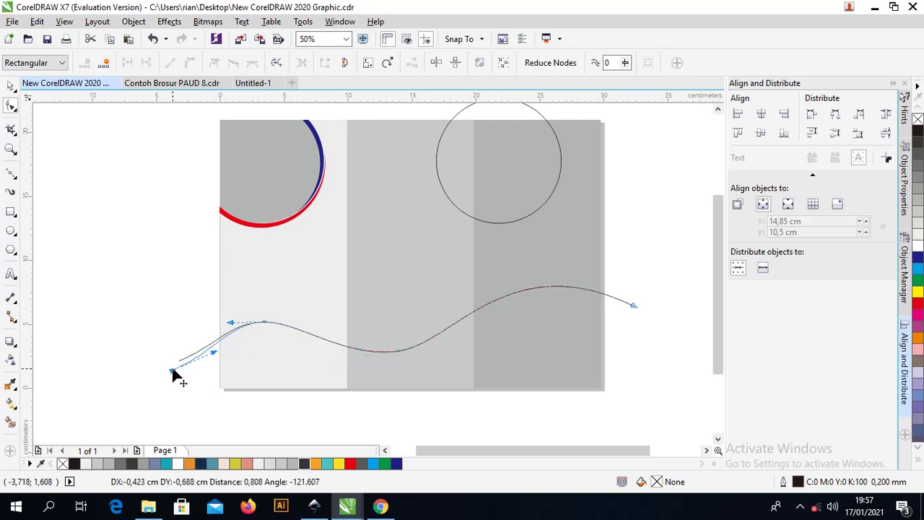
pyautogui.click(262, 324)
pyautogui.moveTo(264, 324); pyautogui.dragTo(256, 323)
# - Lower the wave's trough node about 1 cm and steepen the left end by pulling its control handle upward
pyautogui.moveTo(396, 353); pyautogui.dragTo(400, 363)
pyautogui.hotkey('ctrl', 'z')
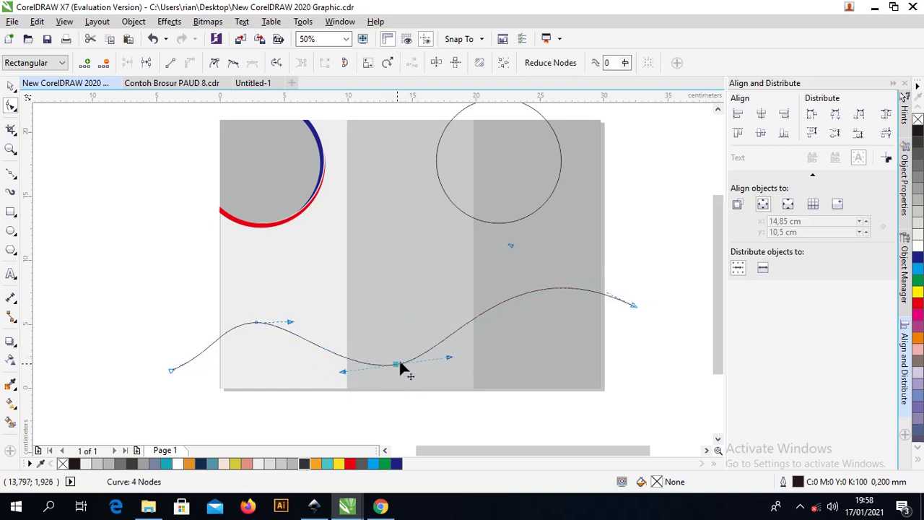
pyautogui.click(171, 371)
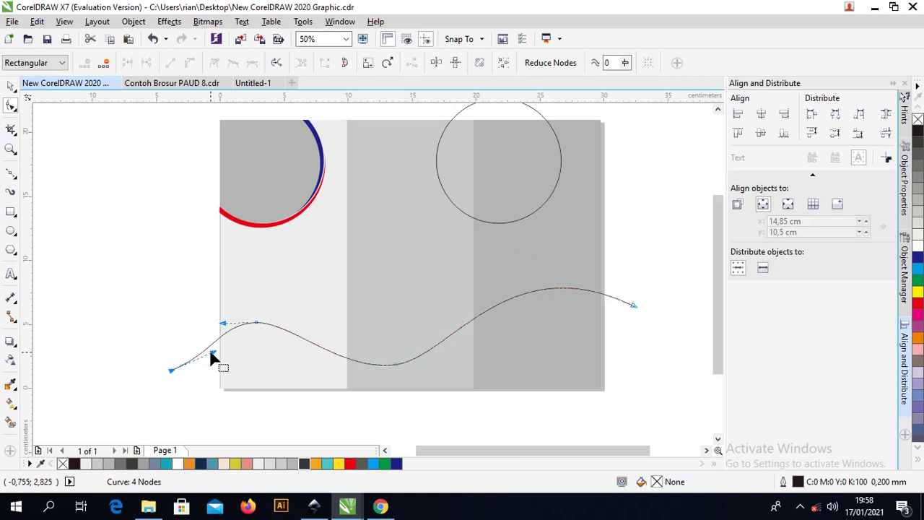
pyautogui.click(180, 366)
pyautogui.moveTo(214, 351); pyautogui.dragTo(207, 338)
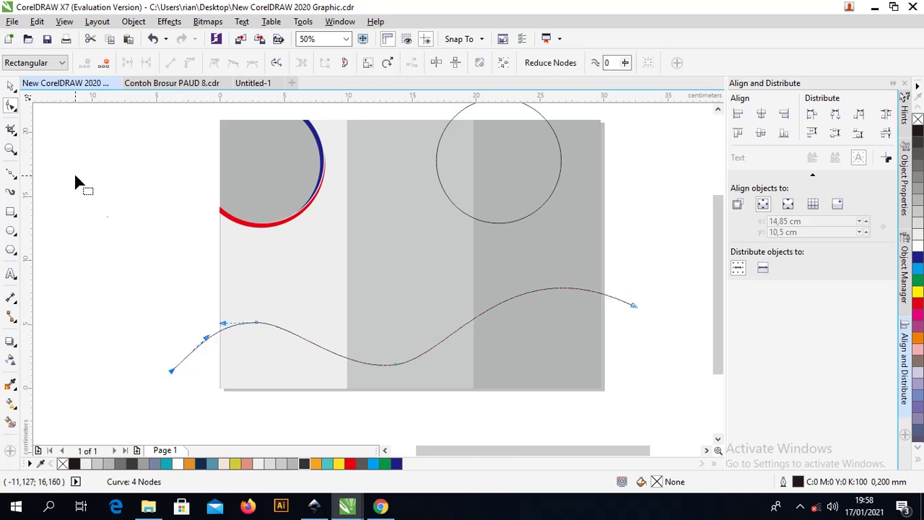
pyautogui.click(11, 86)
pyautogui.click(111, 252)
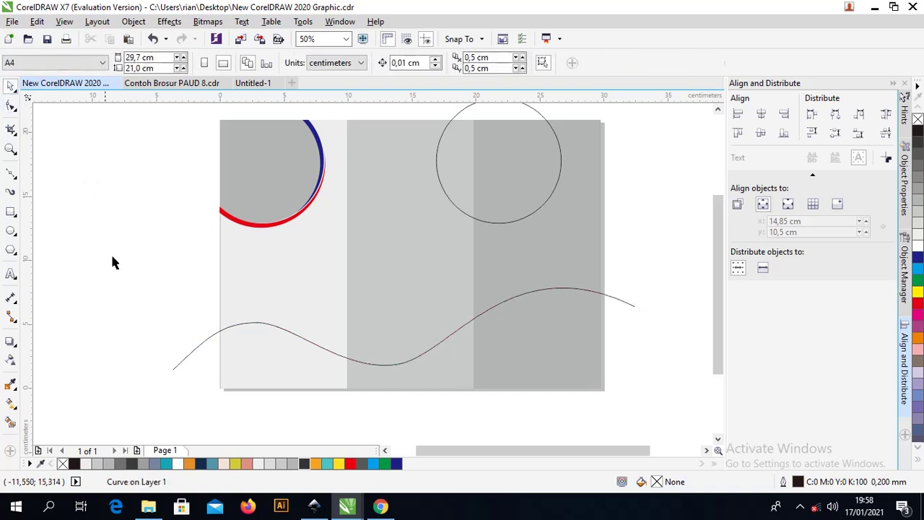
# - Select the wavy curve across the panels and set its outline width to 10 mm
pyautogui.scroll(-1, 315, 310)
pyautogui.moveTo(449, 309); pyautogui.dragTo(431, 157)
pyautogui.press('z')
pyautogui.moveTo(555, 386); pyautogui.dragTo(210, 264)
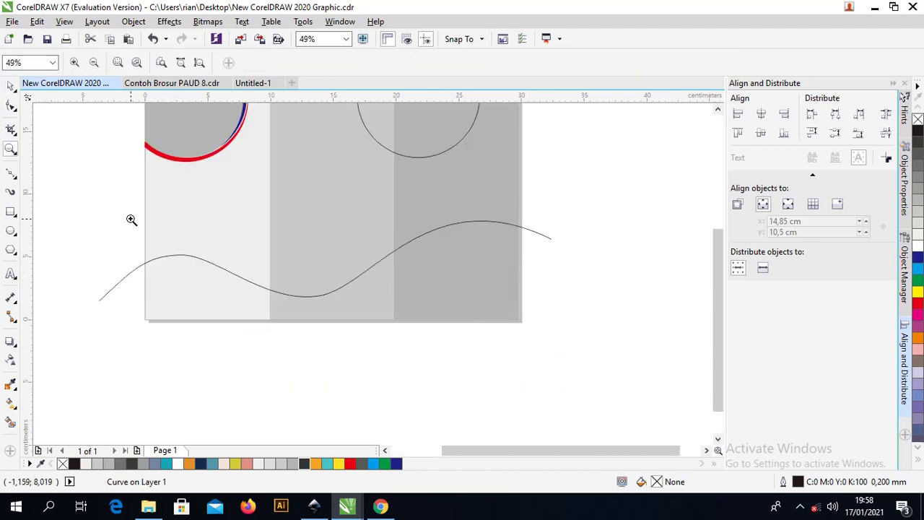
pyautogui.click(11, 86)
pyautogui.moveTo(718, 293); pyautogui.dragTo(718, 266)
pyautogui.press('Escape')
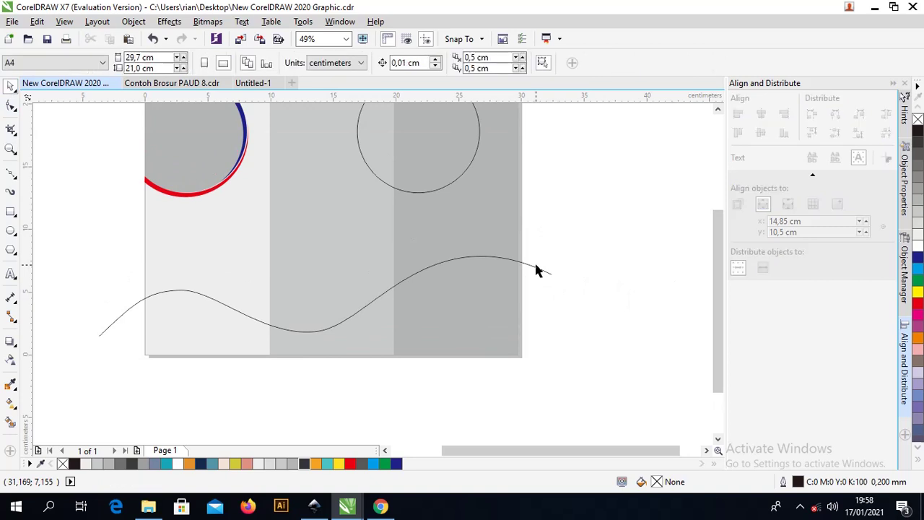
pyautogui.click(541, 268)
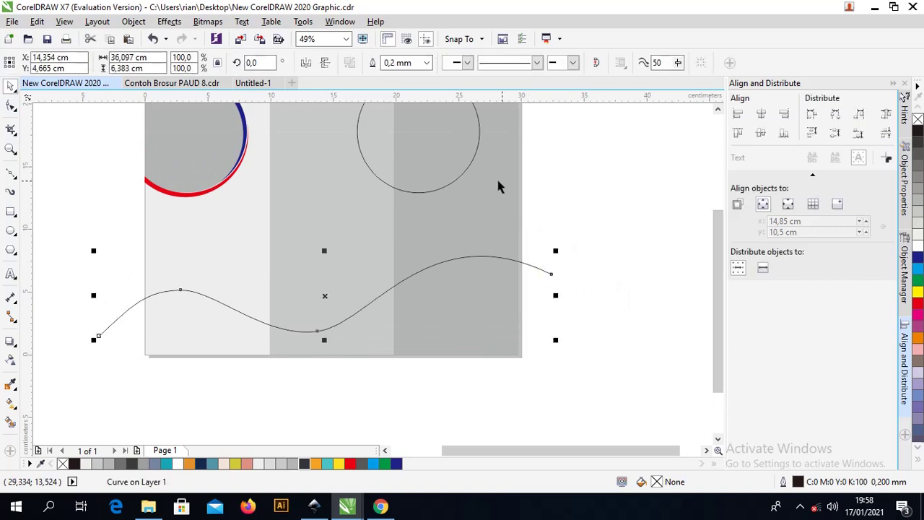
pyautogui.click(426, 63)
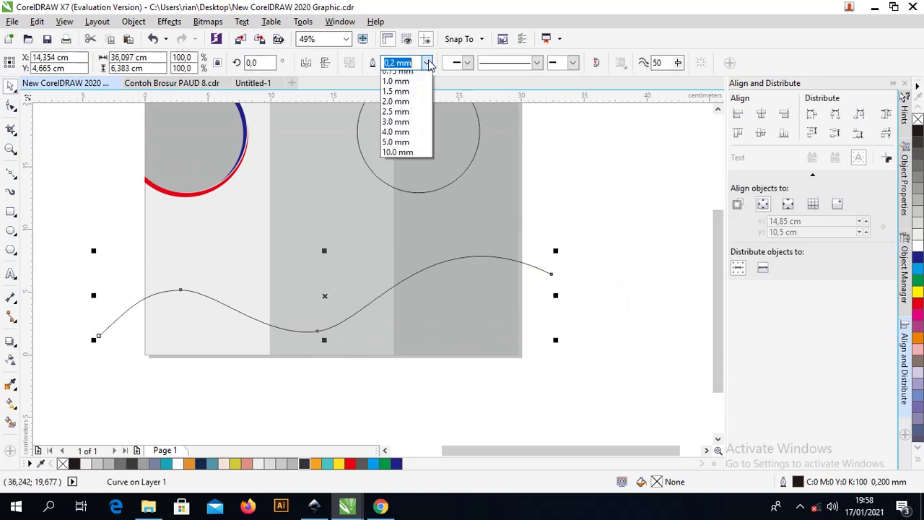
pyautogui.click(402, 214)
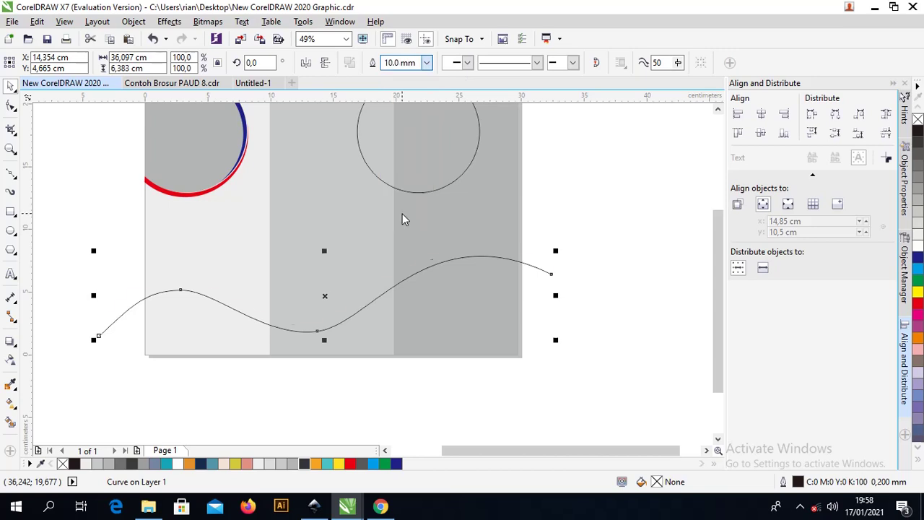
# - Try outline widths of 18, 19 and 20 mm on the wavy curve
pyautogui.click(401, 63)
pyautogui.write('1')
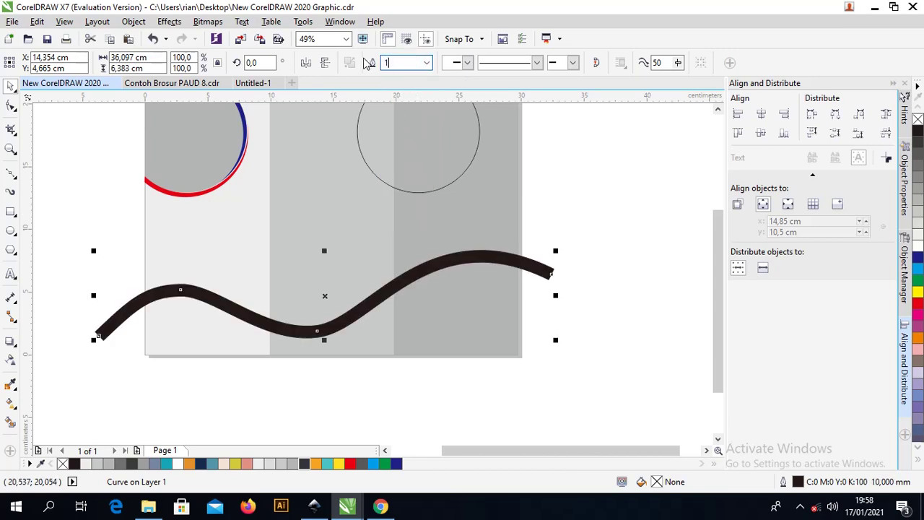
pyautogui.write('8')
pyautogui.press('Return')
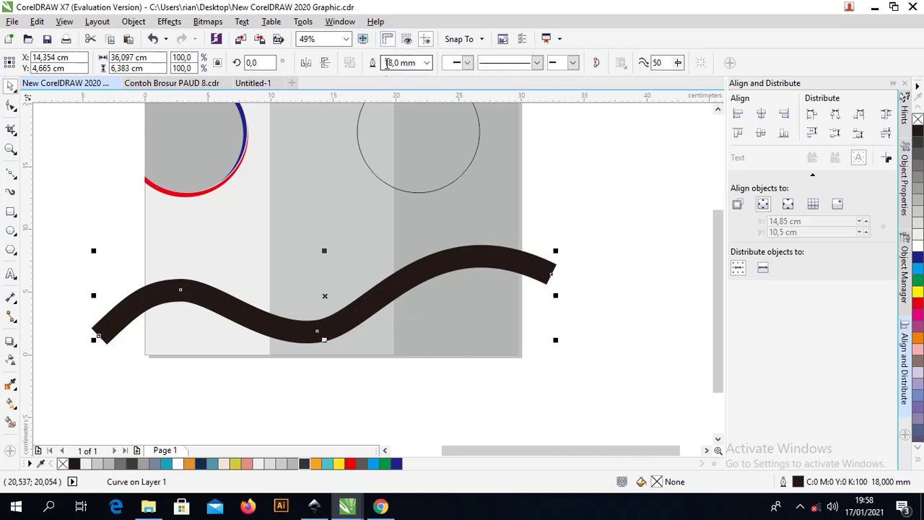
pyautogui.click(390, 63)
pyautogui.click(390, 64)
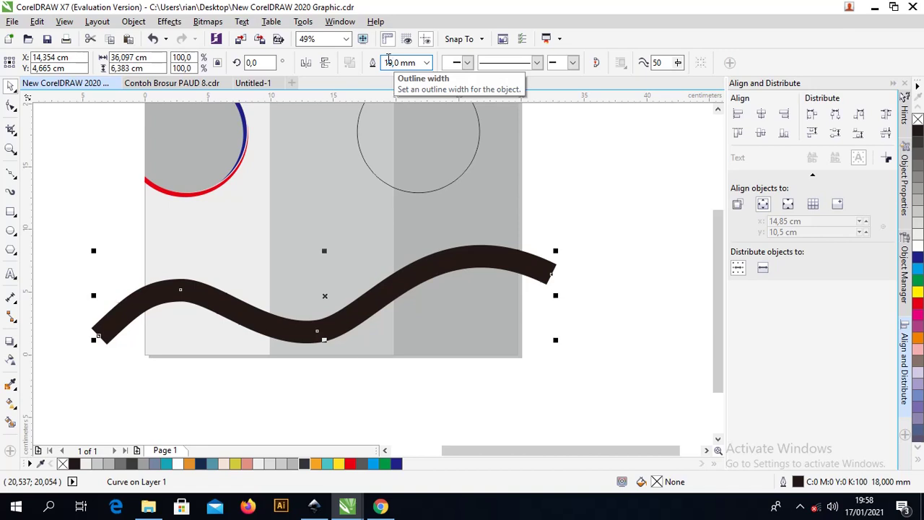
pyautogui.press('Return')
pyautogui.click(390, 63)
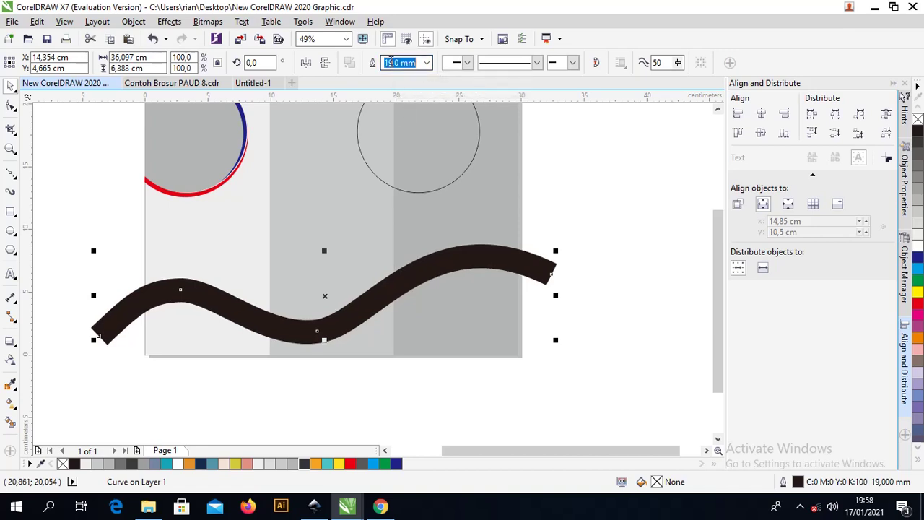
pyautogui.click(390, 63)
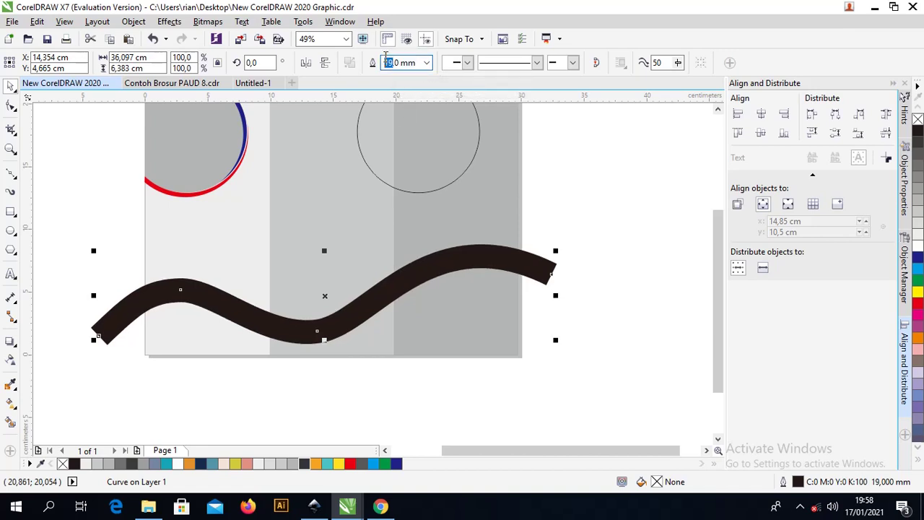
pyautogui.write('20')
pyautogui.press('Return')
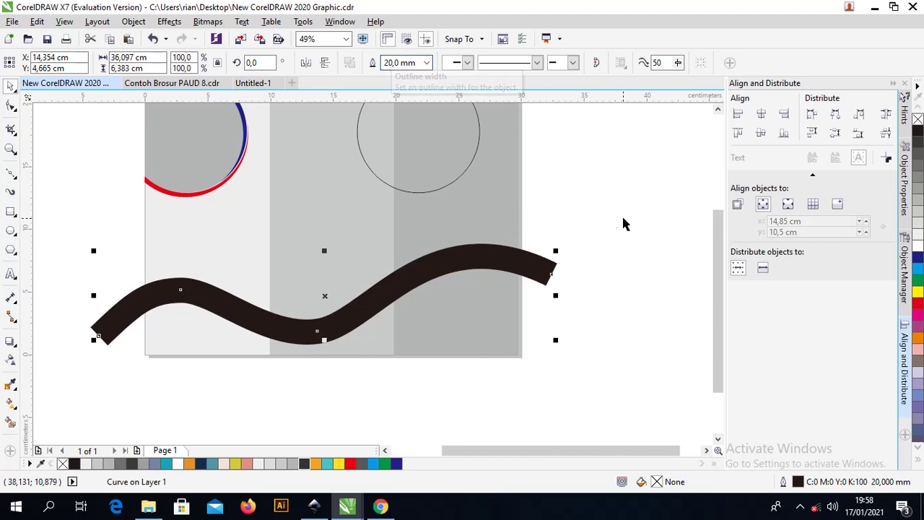
# - Extend the wavy curve by moving its left end node about 0.7 cm outward
pyautogui.click(135, 261)
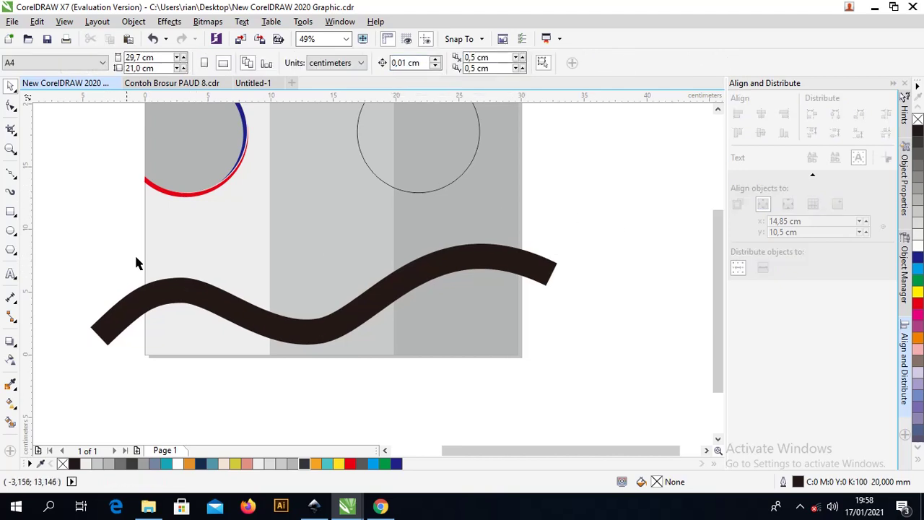
pyautogui.click(148, 296)
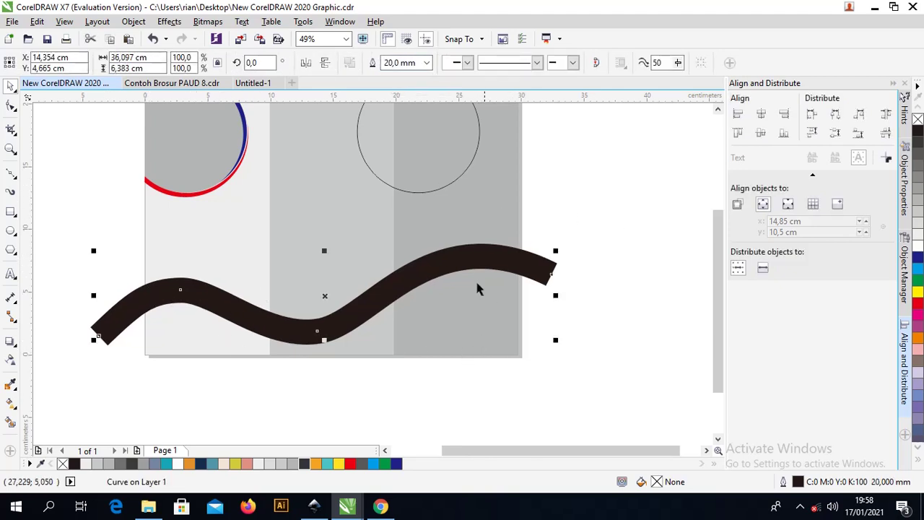
pyautogui.press('F10')
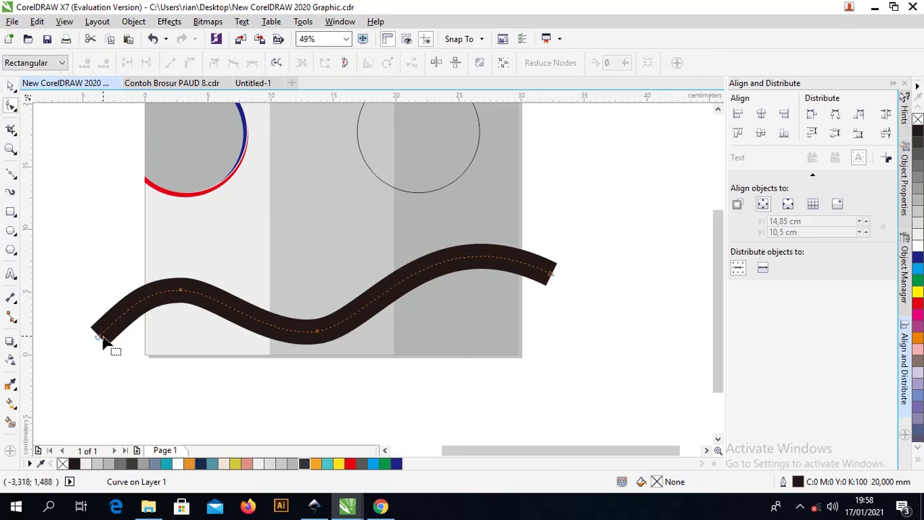
pyautogui.moveTo(99, 342); pyautogui.dragTo(90, 338)
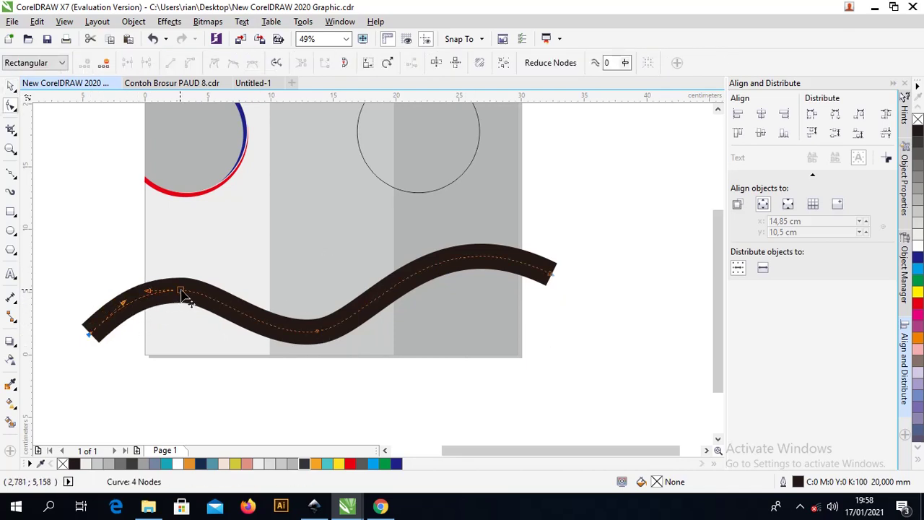
pyautogui.click(181, 291)
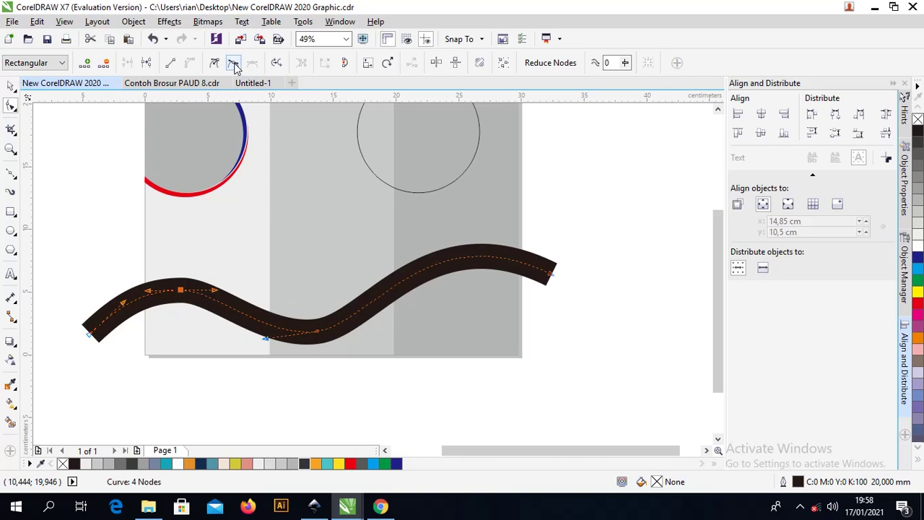
pyautogui.click(125, 190)
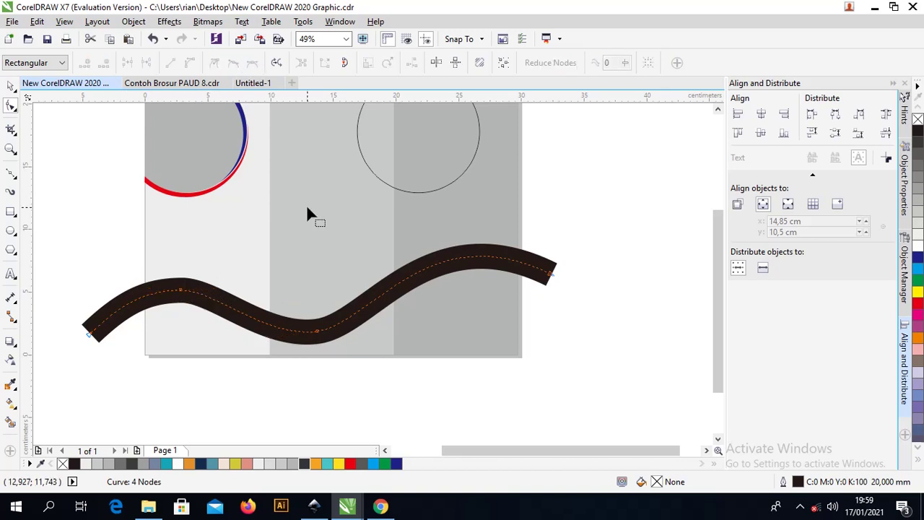
pyautogui.press('space')
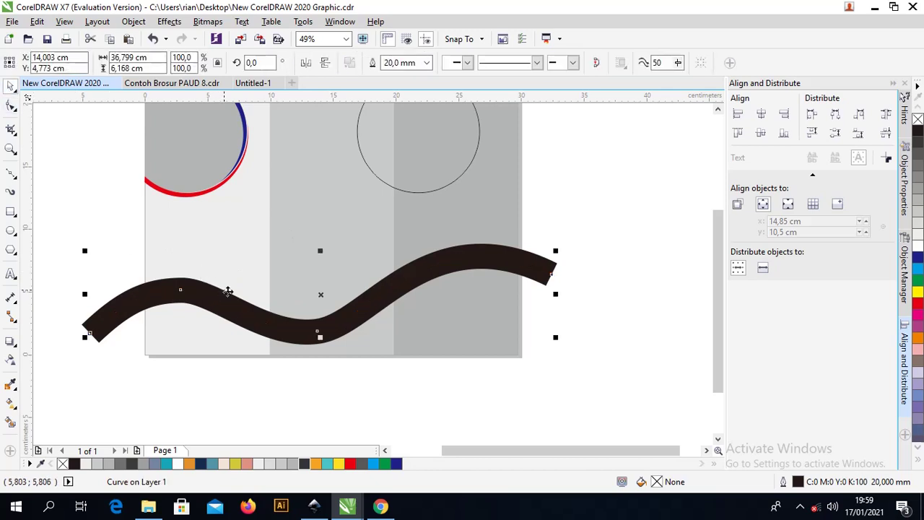
# - Set the wavy curve's outline width to 23 mm and convert the outline to an object
pyautogui.scroll(-3, 226, 291)
pyautogui.scroll(3, 328, 267)
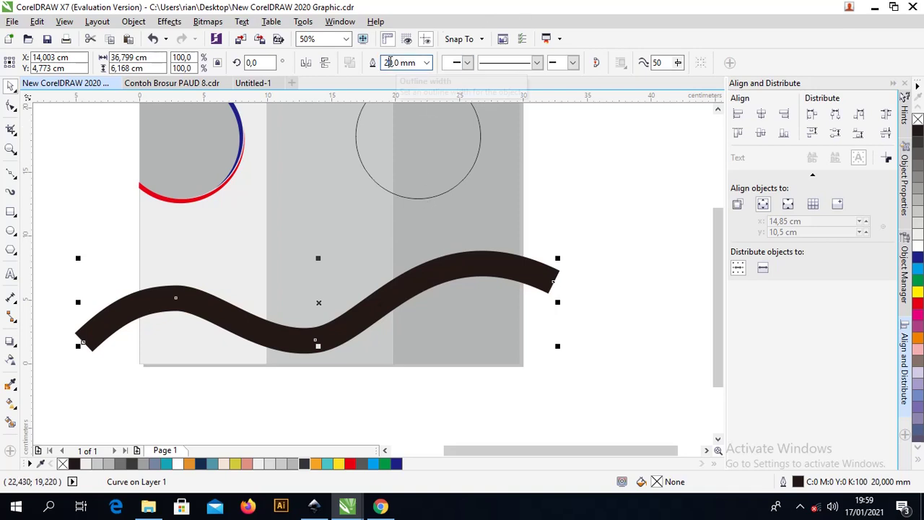
pyautogui.click(391, 62)
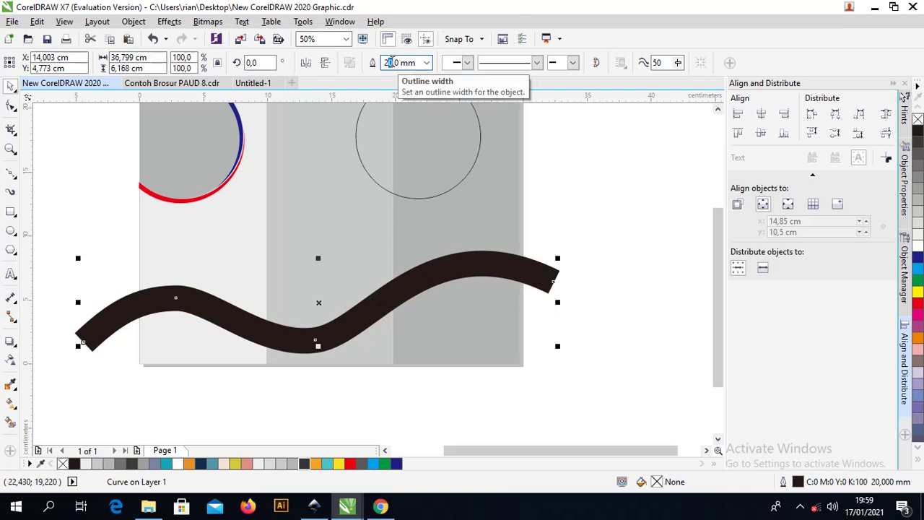
pyautogui.press('Delete')
pyautogui.write('3')
pyautogui.press('Return')
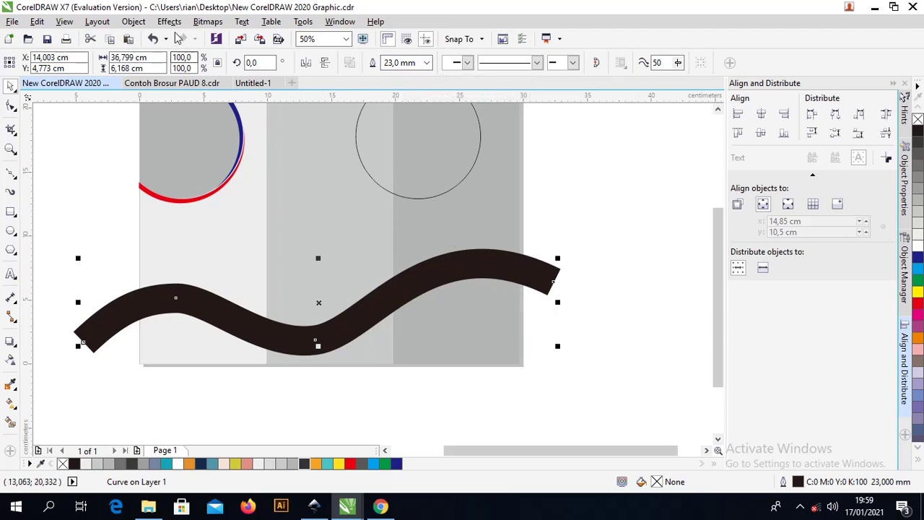
pyautogui.click(139, 22)
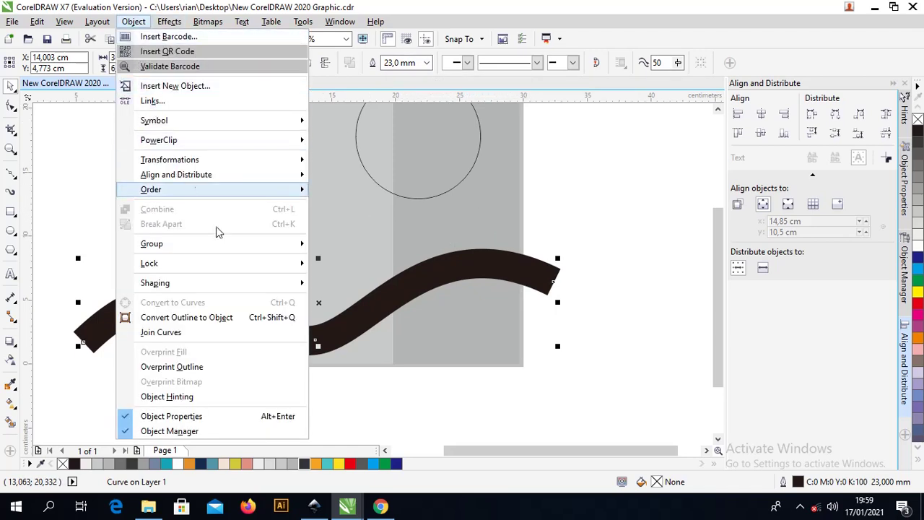
pyautogui.click(223, 321)
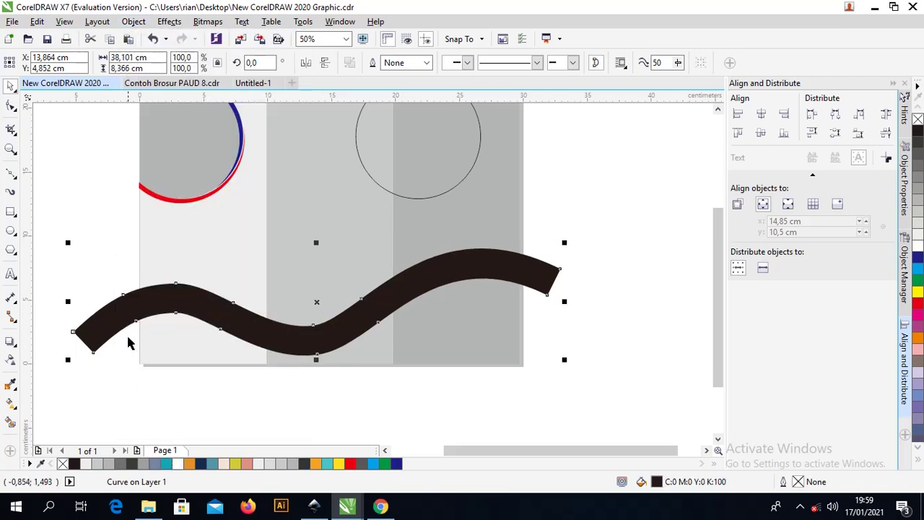
pyautogui.click(11, 107)
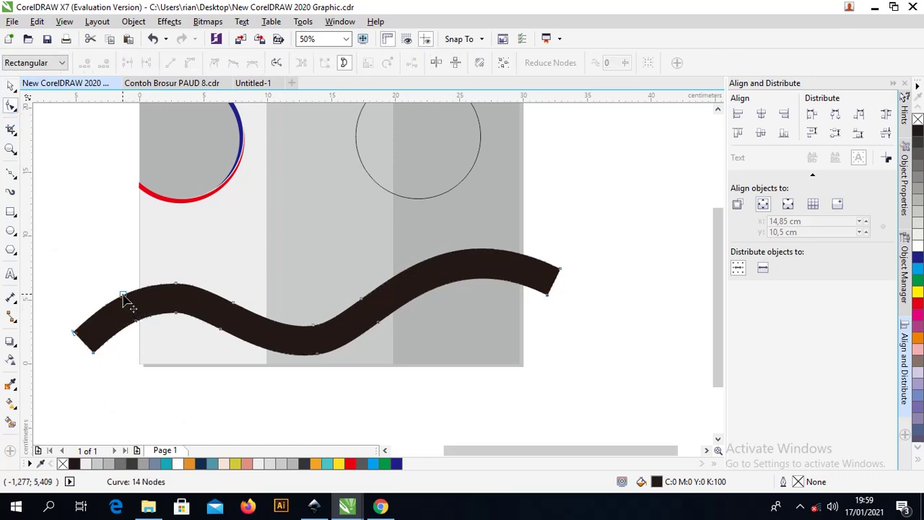
pyautogui.moveTo(78, 327); pyautogui.dragTo(173, 277)
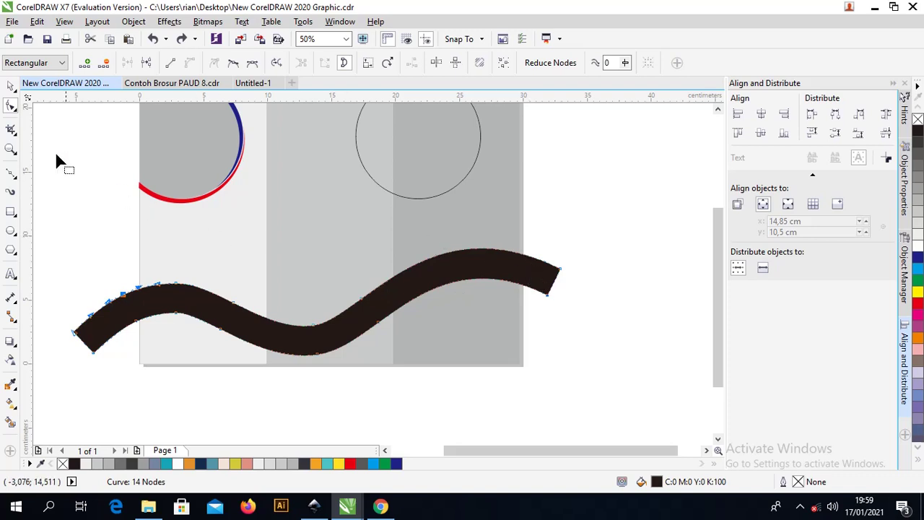
pyautogui.click(11, 85)
pyautogui.click(582, 249)
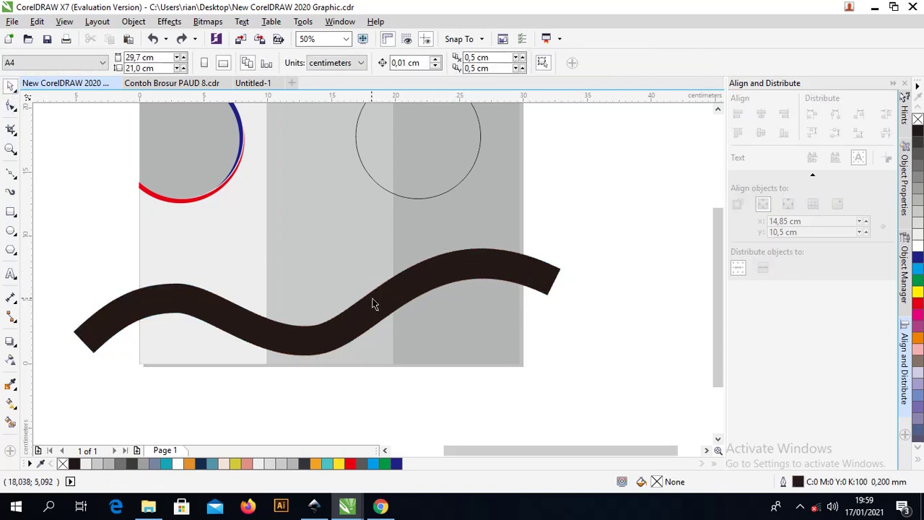
# - Move the wave band up about 0.4 cm and compress its height from above to about 7.65 cm
pyautogui.click(329, 326)
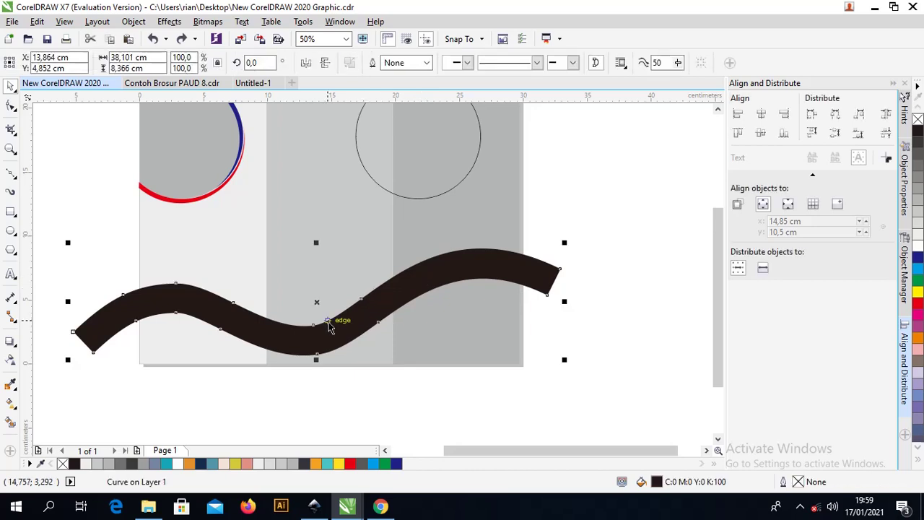
pyautogui.moveTo(329, 326); pyautogui.dragTo(329, 325)
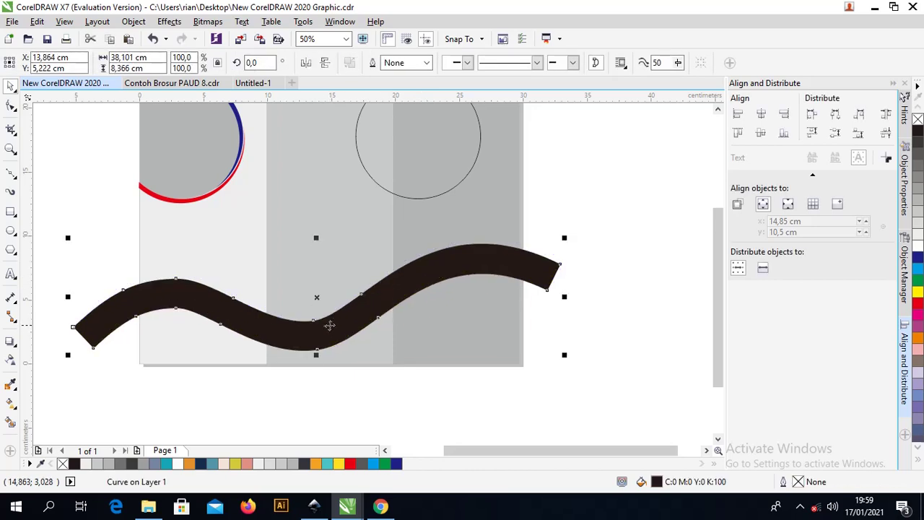
pyautogui.moveTo(318, 243); pyautogui.dragTo(318, 252)
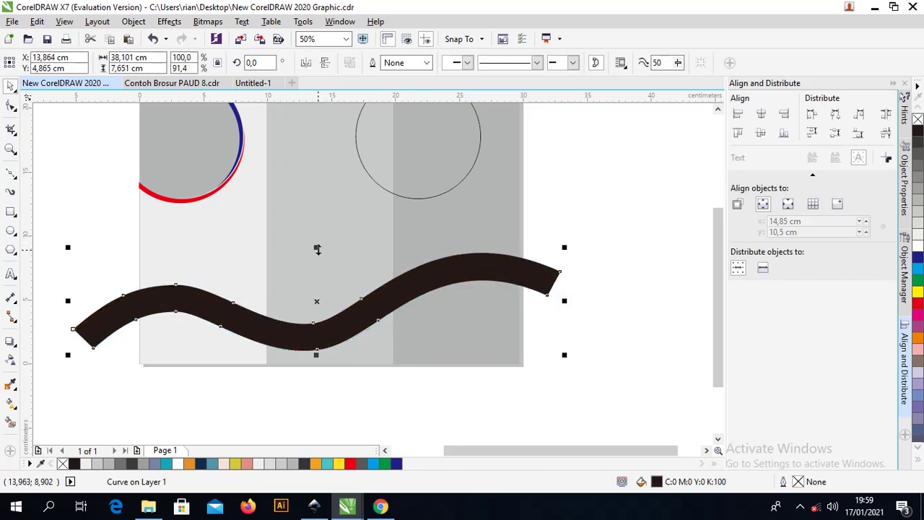
pyautogui.moveTo(364, 317); pyautogui.dragTo(363, 311)
# - Give the wave band a hairline black outline and remove its fill
pyautogui.press('z')
pyautogui.moveTo(608, 388); pyautogui.dragTo(61, 217)
pyautogui.click(11, 85)
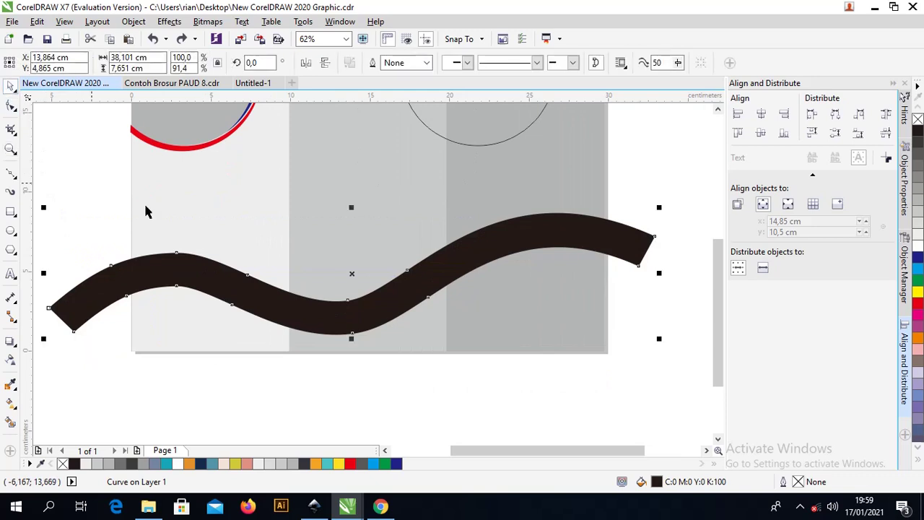
pyautogui.rightClick(919, 136)
pyautogui.click(918, 120)
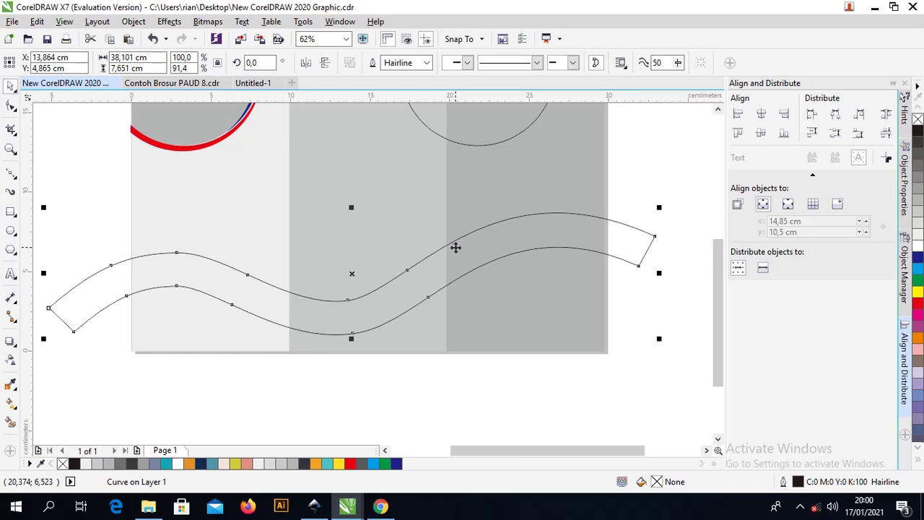
# - Duplicate the wave band, place the copy about 4.9 cm left and 3 cm below the original, and rotate it about 8.3°
pyautogui.hotkey('ctrl', 'd')
pyautogui.moveTo(457, 239); pyautogui.dragTo(370, 294)
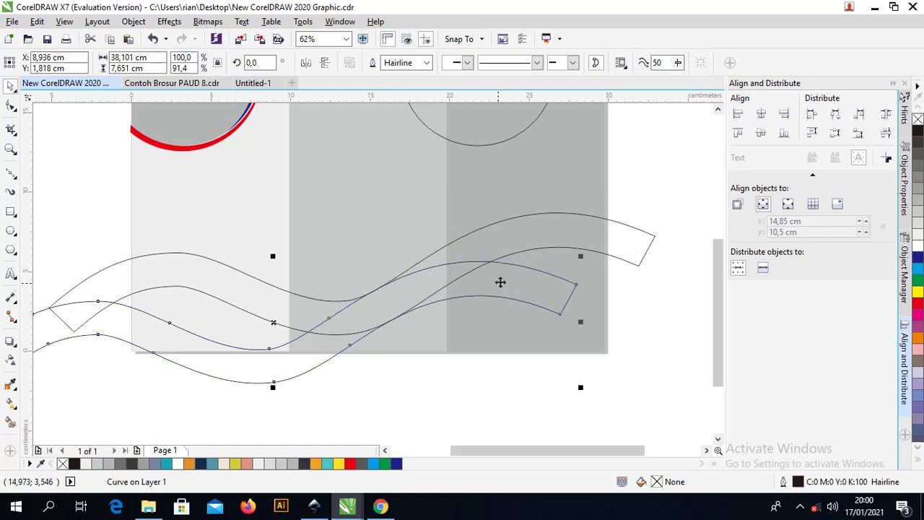
pyautogui.click(509, 273)
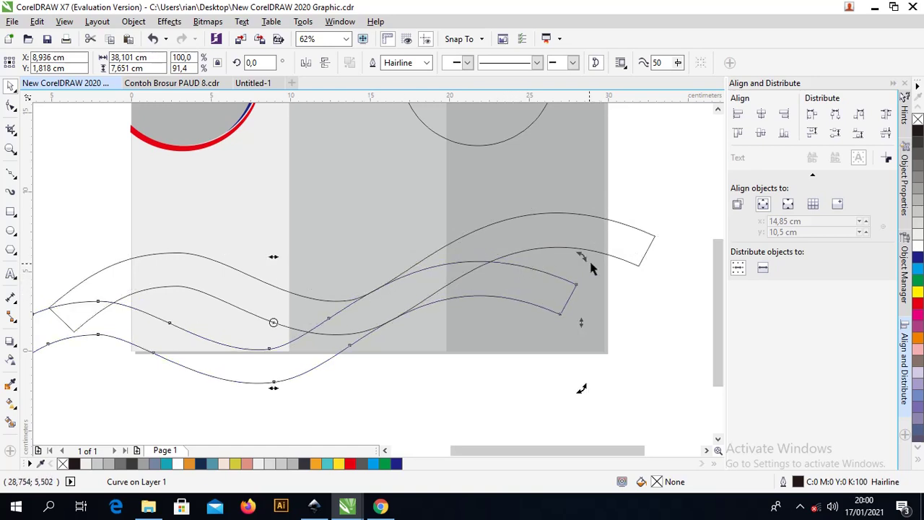
pyautogui.moveTo(585, 258); pyautogui.dragTo(551, 222)
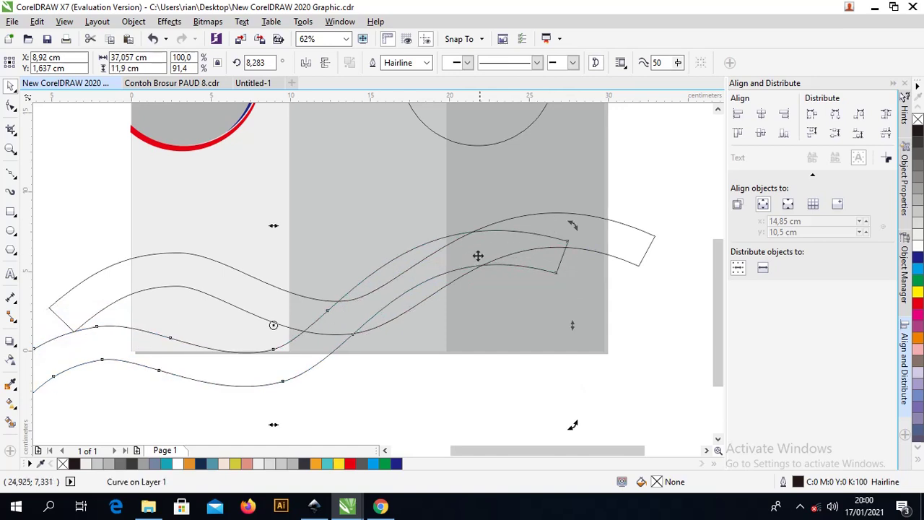
# - Fit the rotated copy against the original band by moving it about 0.4 cm right and 1 cm down in total
pyautogui.click(438, 241)
pyautogui.moveTo(433, 241); pyautogui.dragTo(431, 260)
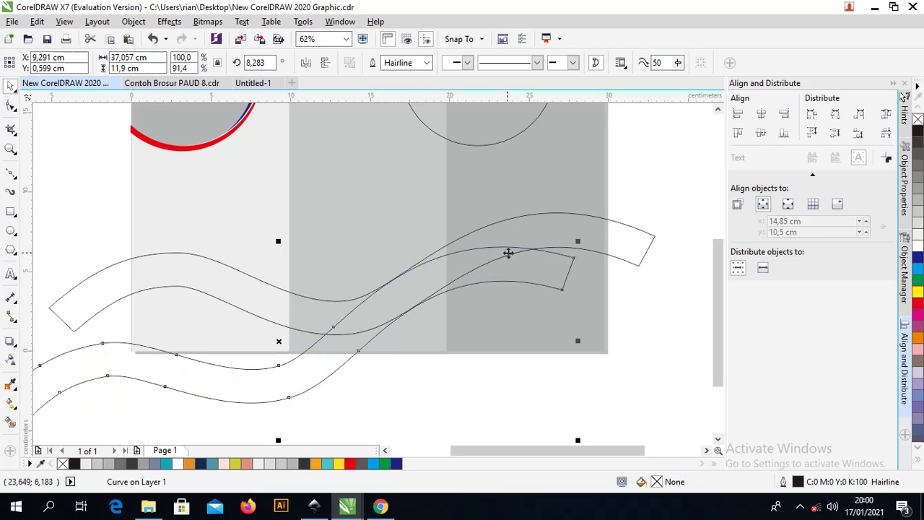
pyautogui.scroll(2, 508, 253)
pyautogui.scroll(-1, 503, 224)
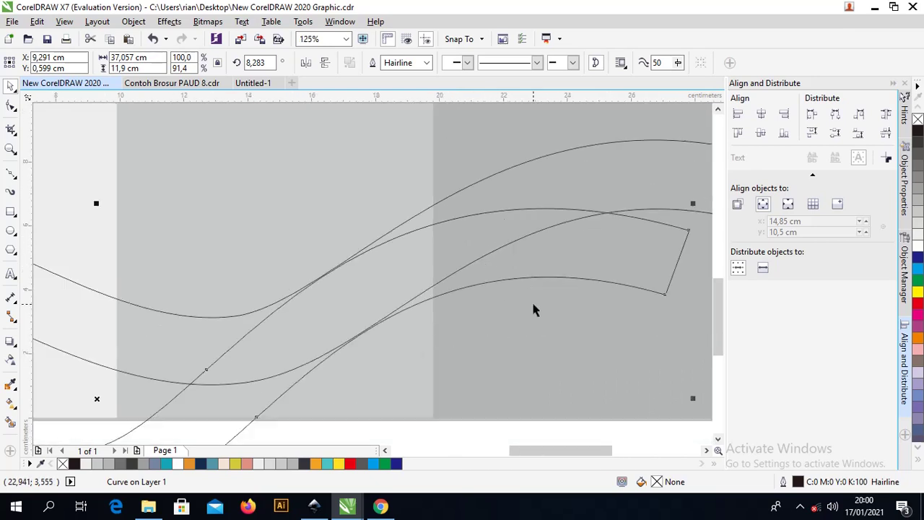
pyautogui.press('Up')
pyautogui.press('Up')
pyautogui.press('Up')
pyautogui.press('Up')
pyautogui.press('Up')
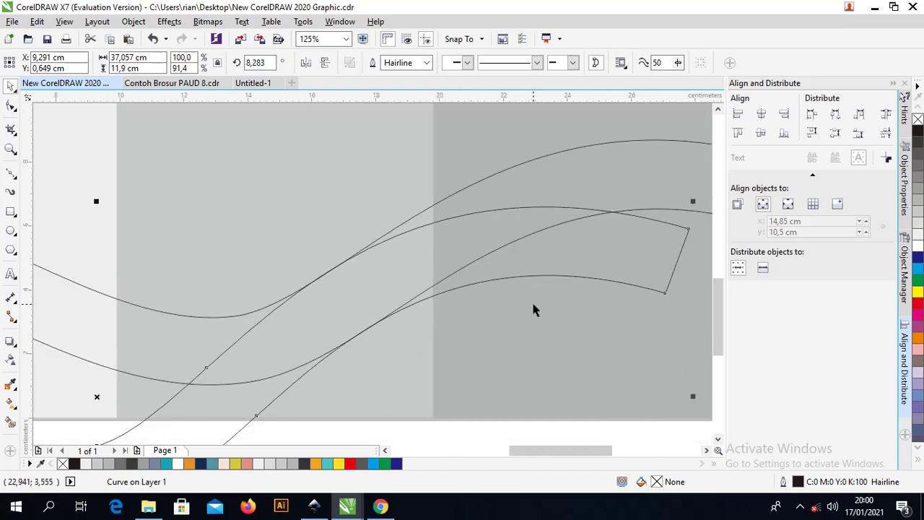
# - Smart Fill the overlap of the two bands on the second and third panels with white and a 0.2 mm black outline
pyautogui.scroll(-2, 540, 306)
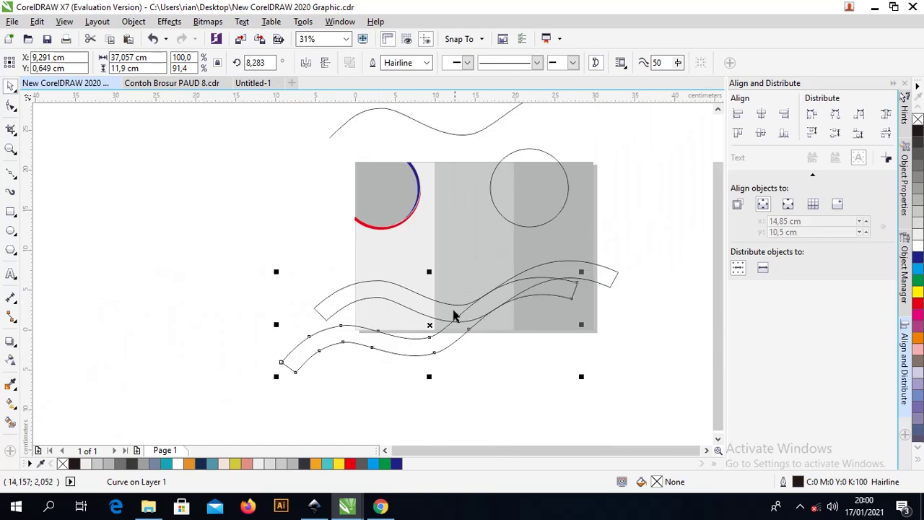
pyautogui.scroll(1, 454, 314)
pyautogui.click(10, 423)
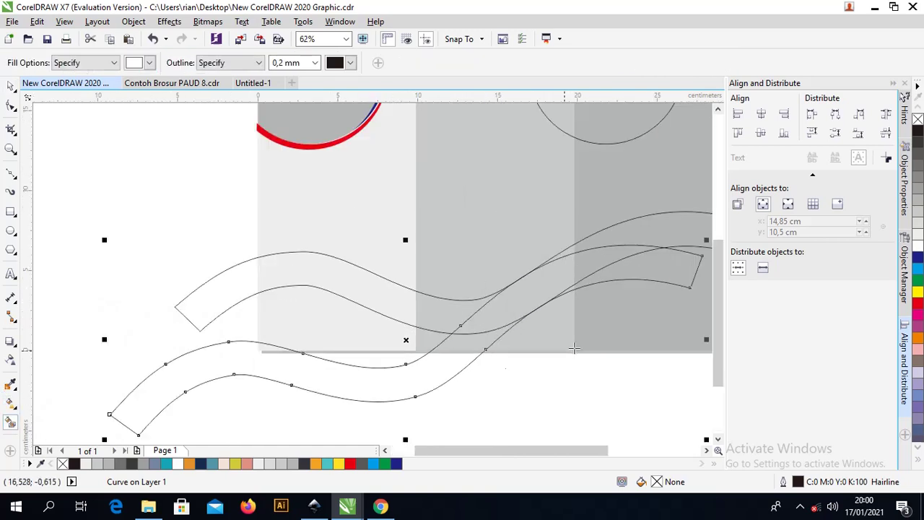
pyautogui.click(550, 271)
pyautogui.click(592, 263)
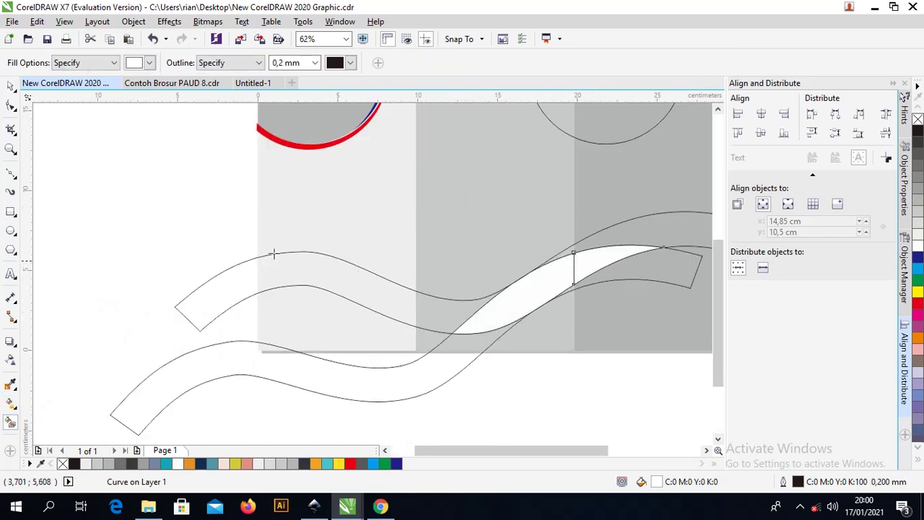
# - Weld the two white overlap pieces on the second and third panels into a single shape
pyautogui.click(10, 85)
pyautogui.click(506, 320)
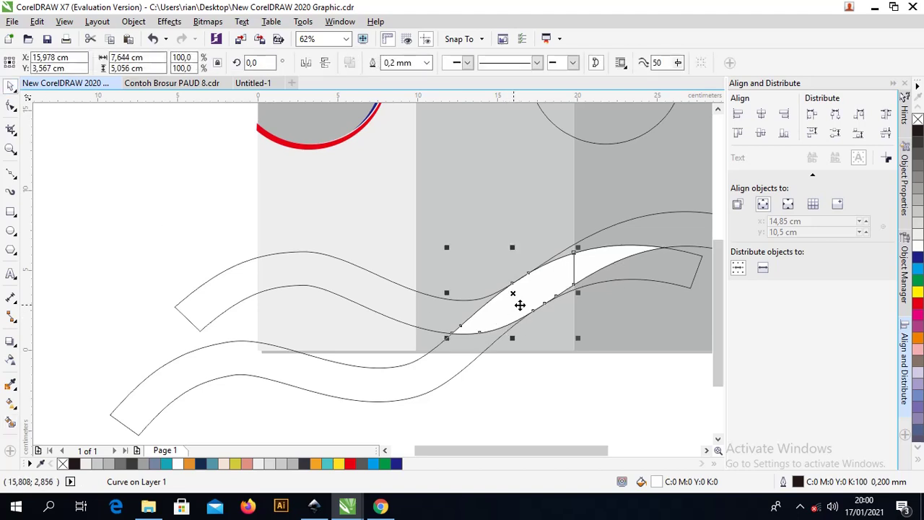
pyautogui.keyDown('shift'); pyautogui.click(596, 259); pyautogui.keyUp('shift')
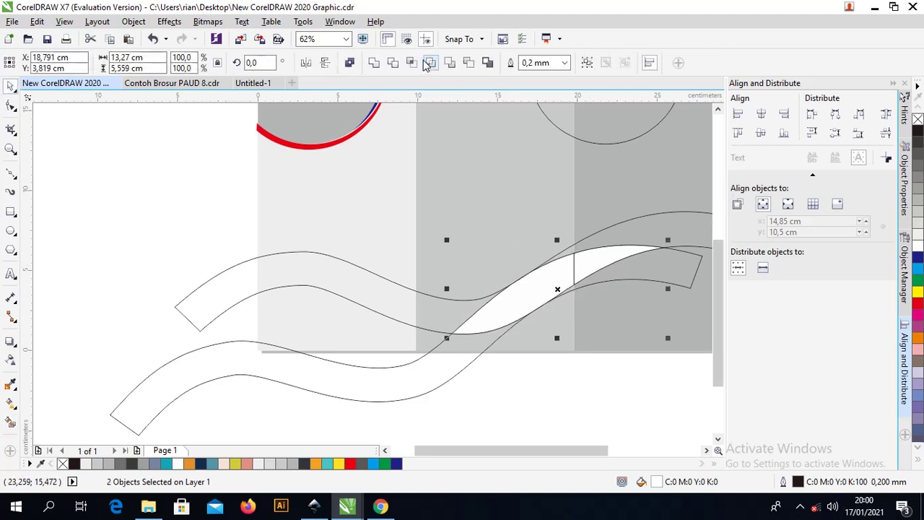
pyautogui.click(374, 62)
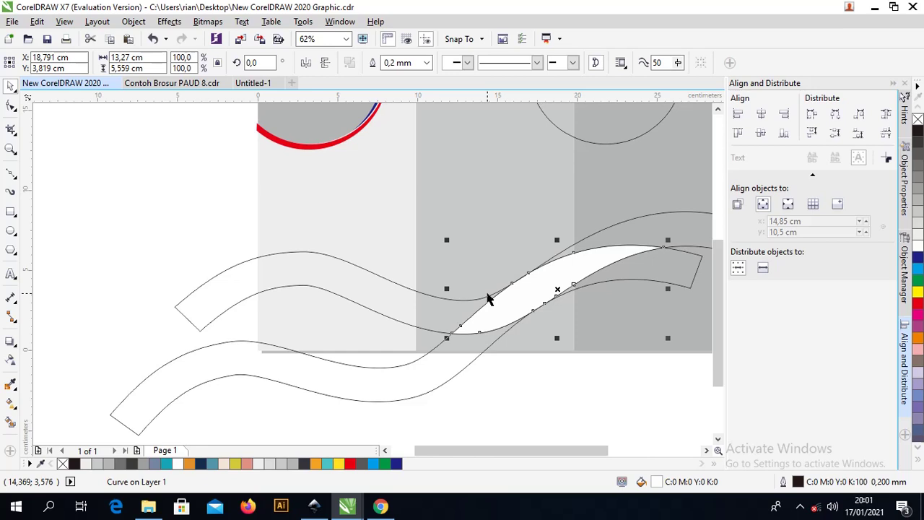
# - Draw a curve starting just above the white shape, touching its upper edge, and sweeping down to the lower part of the first panel
pyautogui.scroll(2, 487, 299)
pyautogui.scroll(-4, 483, 286)
pyautogui.press('z')
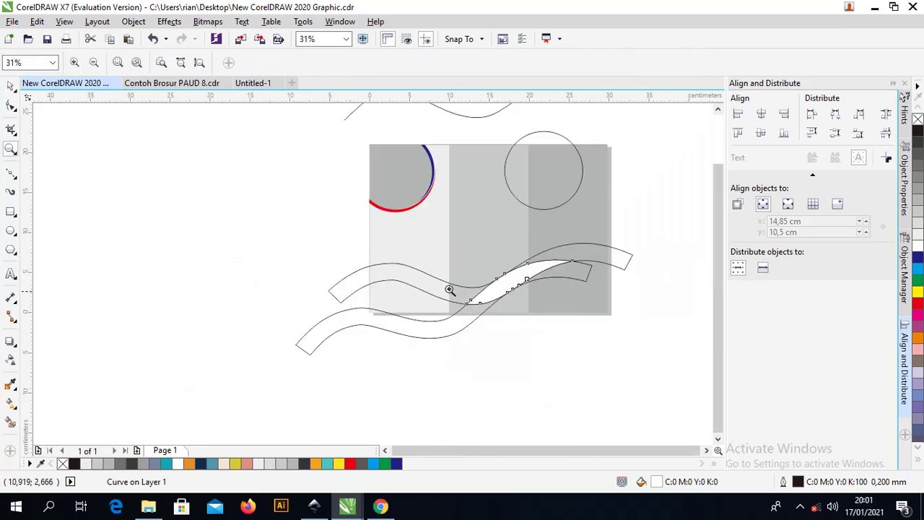
pyautogui.moveTo(312, 249); pyautogui.dragTo(695, 331)
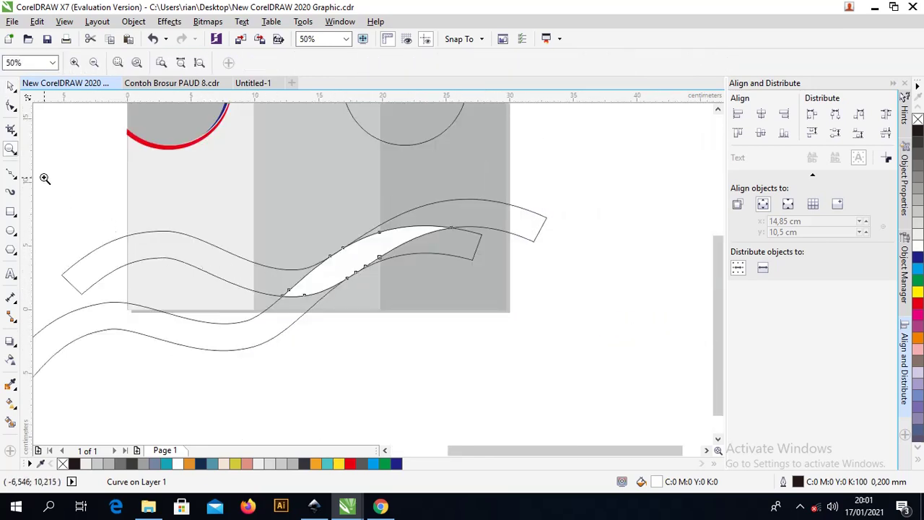
pyautogui.click(11, 173)
pyautogui.scroll(2, 119, 241)
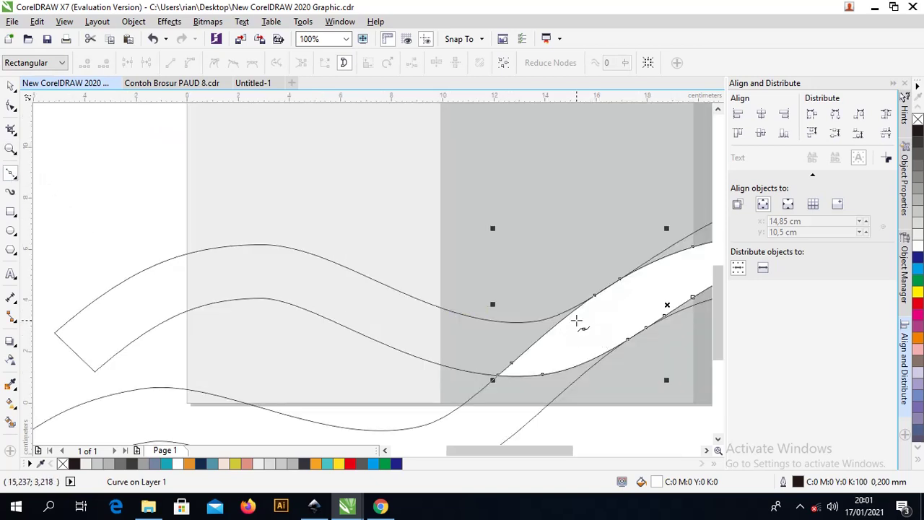
pyautogui.scroll(-2, 578, 320)
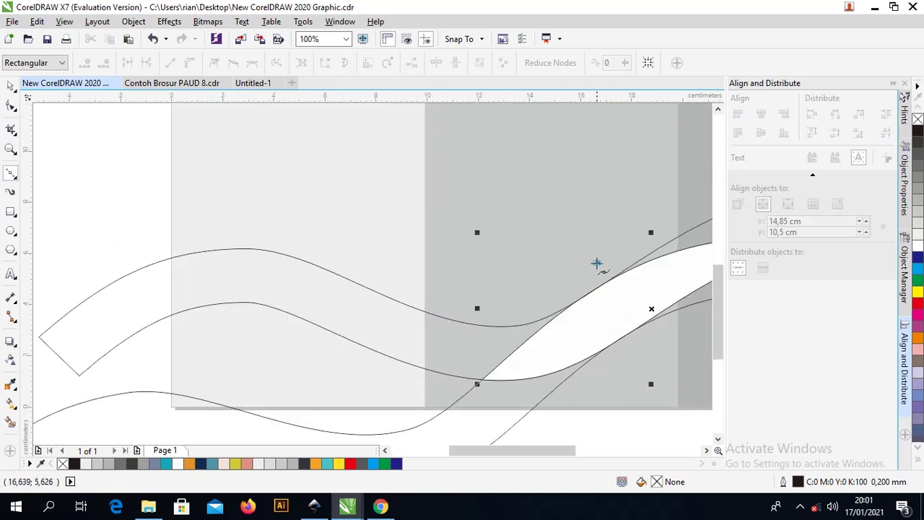
pyautogui.scroll(1, 599, 264)
pyautogui.click(578, 298)
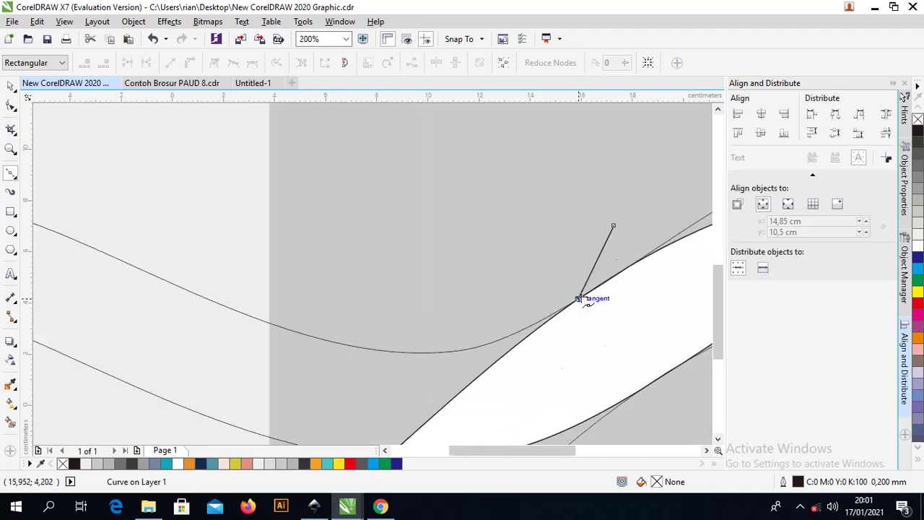
pyautogui.scroll(-1, 475, 342)
pyautogui.scroll(-1, 421, 343)
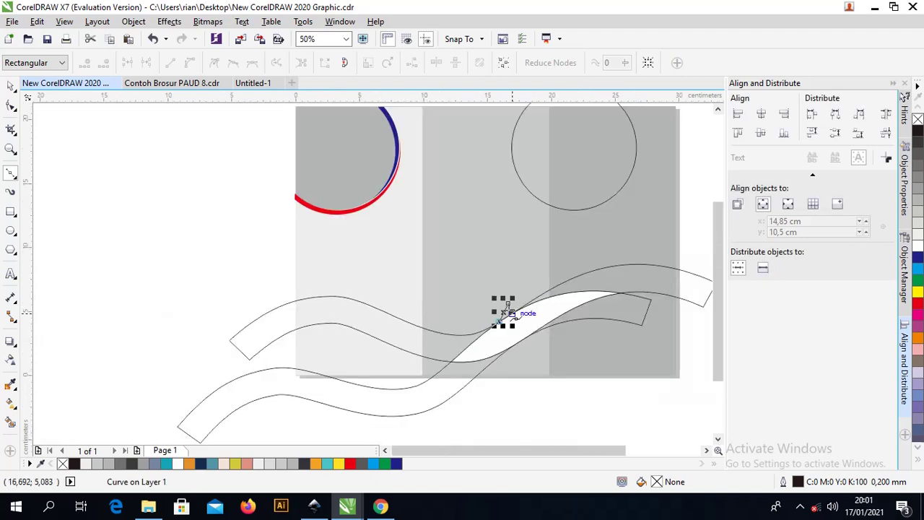
pyautogui.scroll(1, 490, 327)
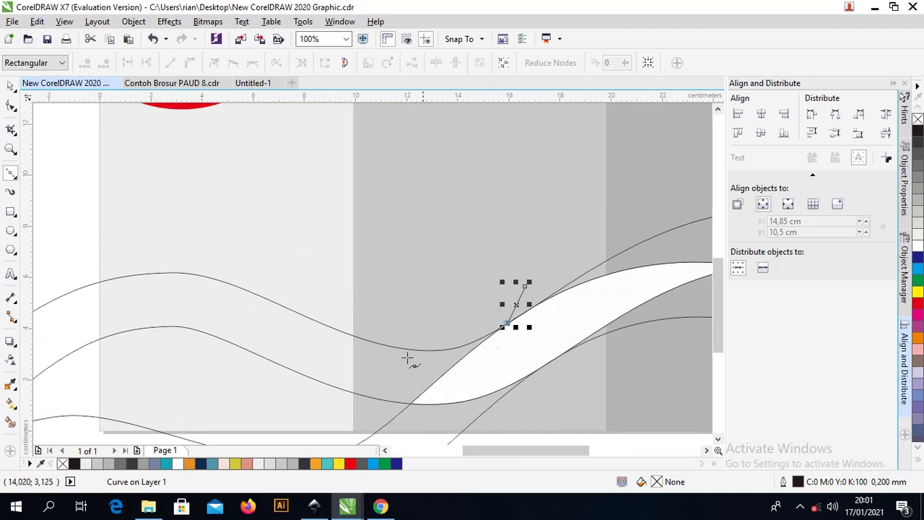
pyautogui.moveTo(299, 392); pyautogui.dragTo(219, 402)
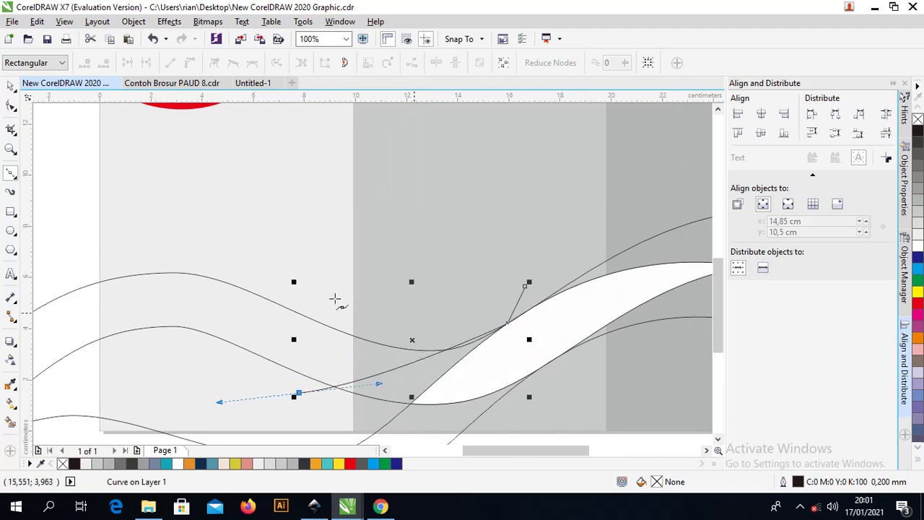
# - Reshape the new curve by extending its lower end node further across the first panel and lengthening the node's handle until the curve flows smoothly
pyautogui.click(11, 105)
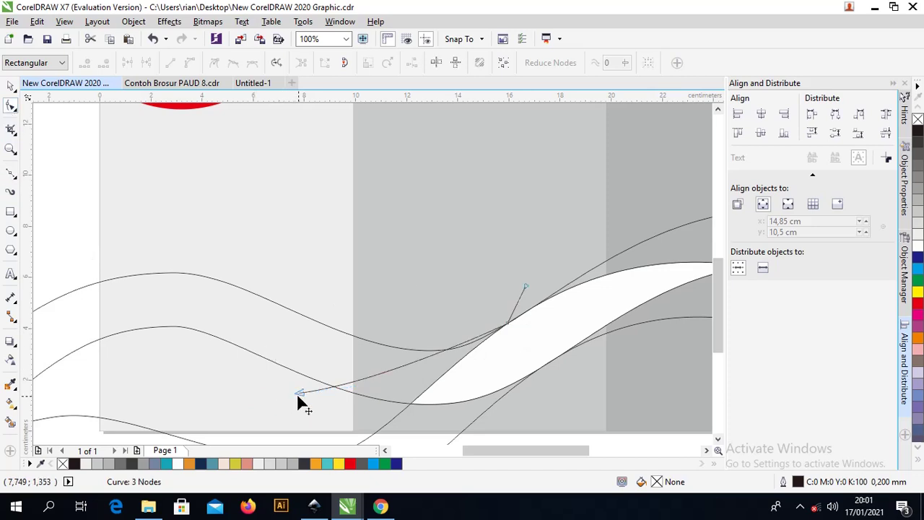
pyautogui.moveTo(299, 393); pyautogui.dragTo(262, 406)
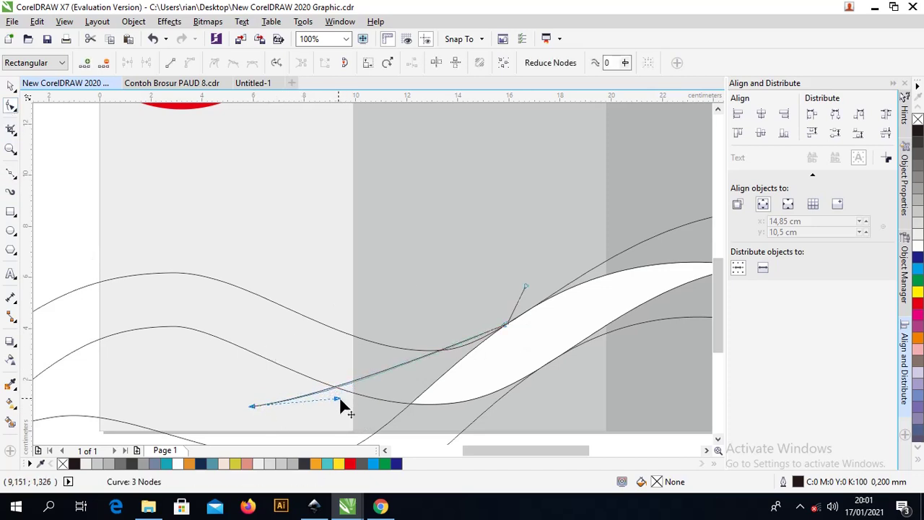
pyautogui.moveTo(339, 399); pyautogui.dragTo(409, 397)
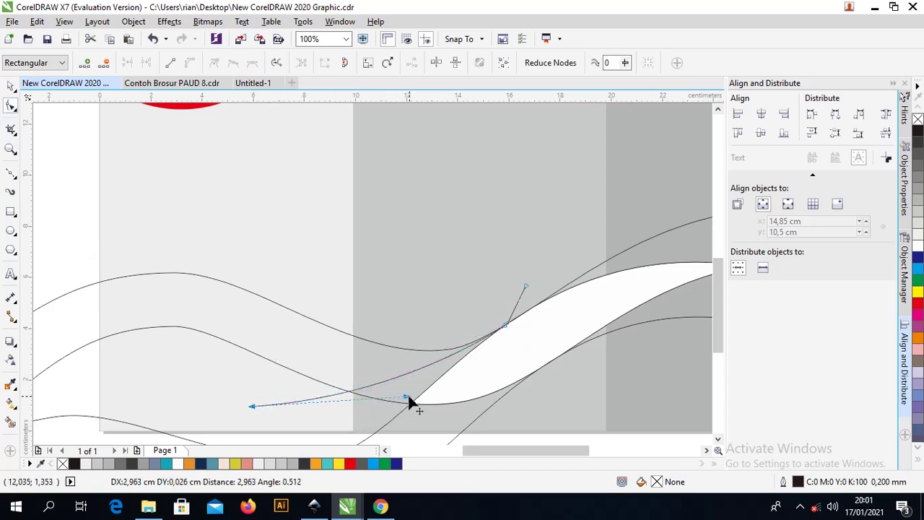
pyautogui.scroll(-1, 384, 339)
pyautogui.scroll(1, 471, 343)
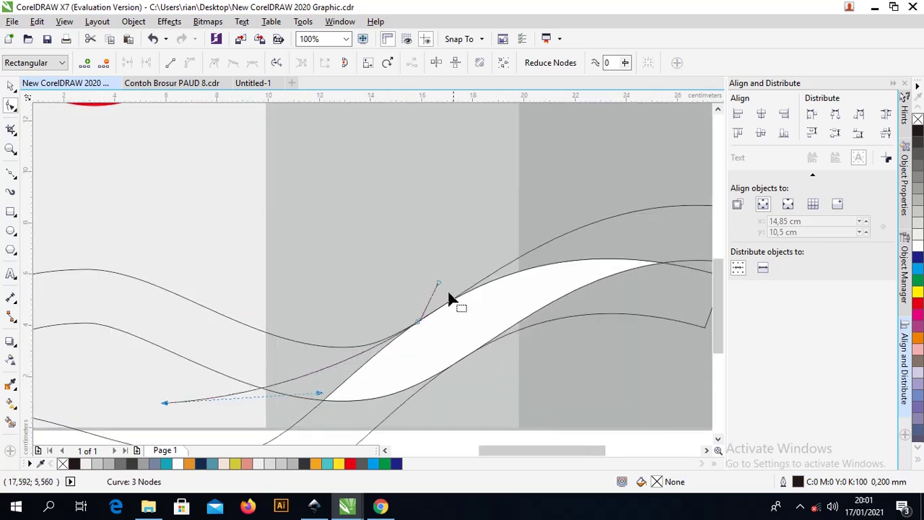
pyautogui.moveTo(165, 403); pyautogui.dragTo(127, 397)
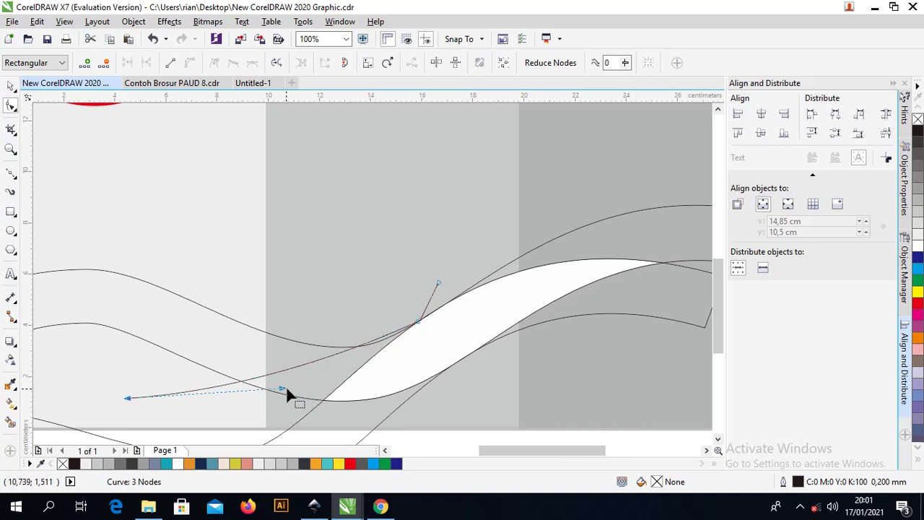
pyautogui.moveTo(286, 391); pyautogui.dragTo(322, 394)
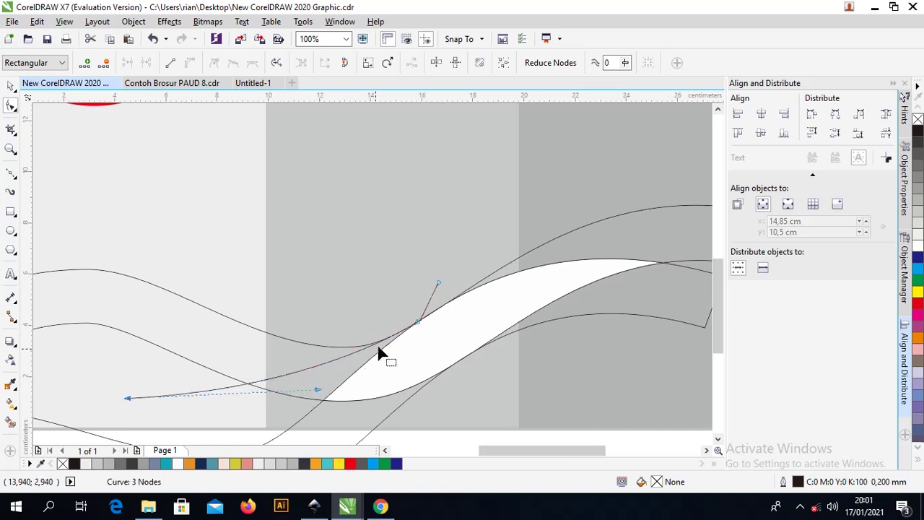
pyautogui.scroll(2, 390, 341)
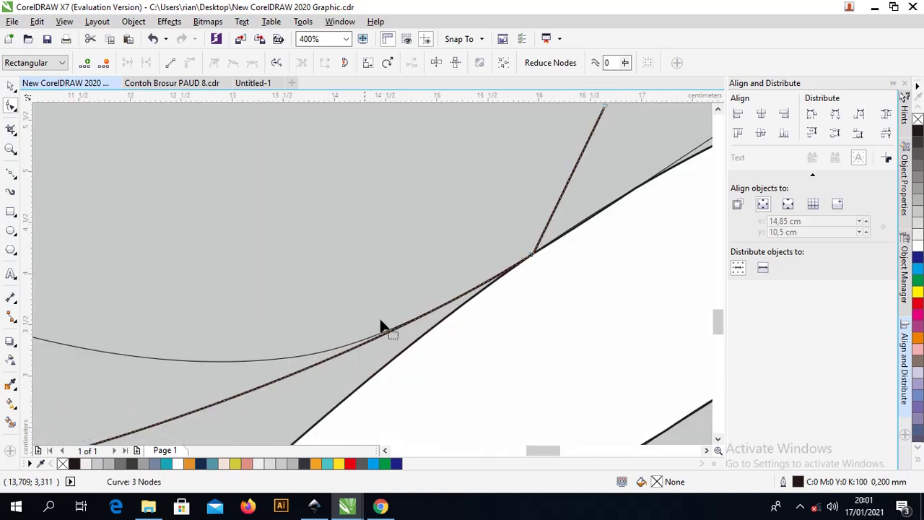
pyautogui.scroll(-2, 380, 326)
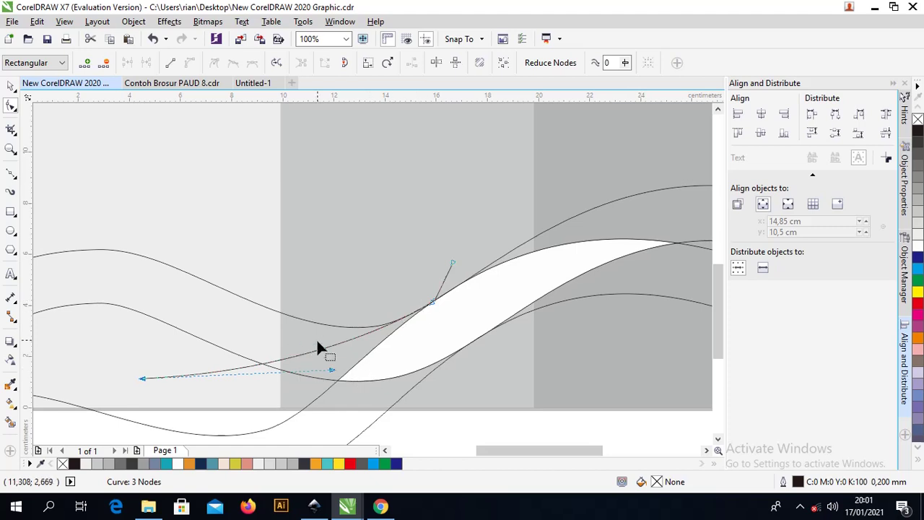
# - Smart Fill the areas between the new curve and the band's lower edge with white, and weld them to the white shape
pyautogui.click(10, 423)
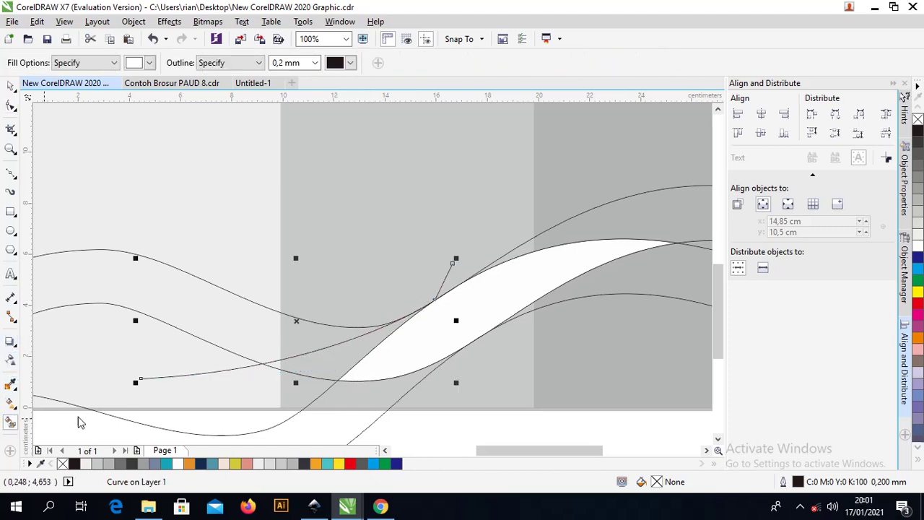
pyautogui.click(327, 364)
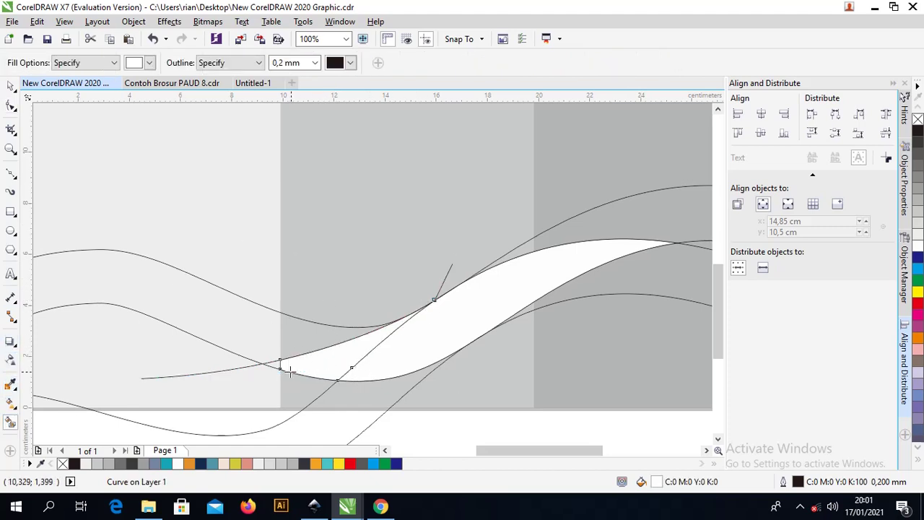
pyautogui.click(10, 86)
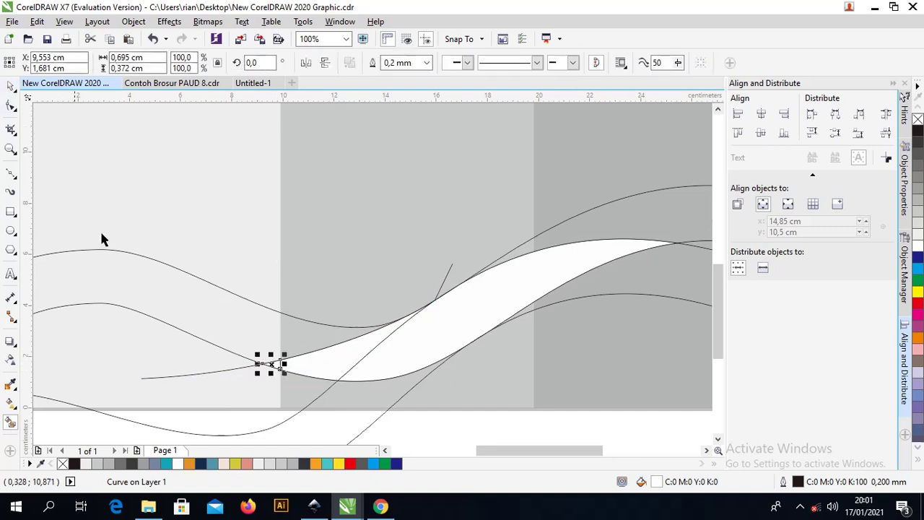
pyautogui.keyDown('shift'); pyautogui.click(335, 369); pyautogui.keyUp('shift')
pyautogui.keyDown('shift'); pyautogui.click(440, 334); pyautogui.keyUp('shift')
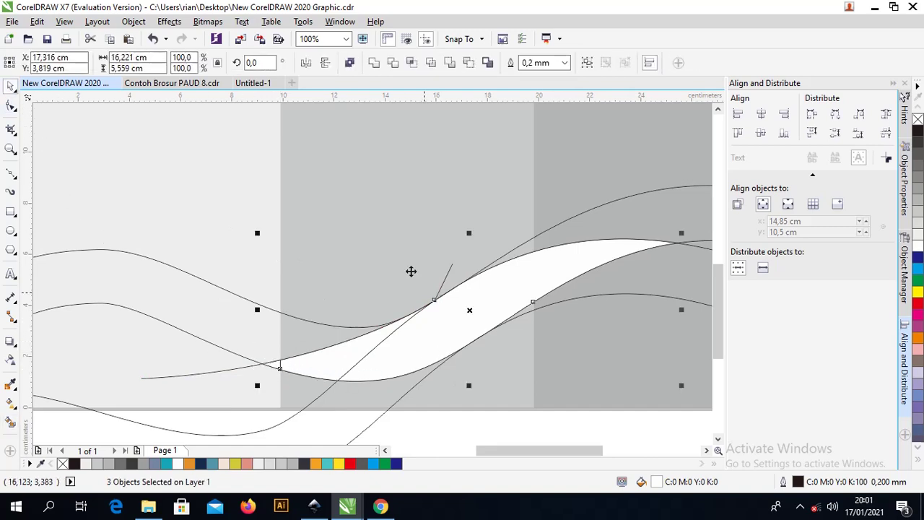
pyautogui.click(374, 62)
pyautogui.scroll(-2, 323, 190)
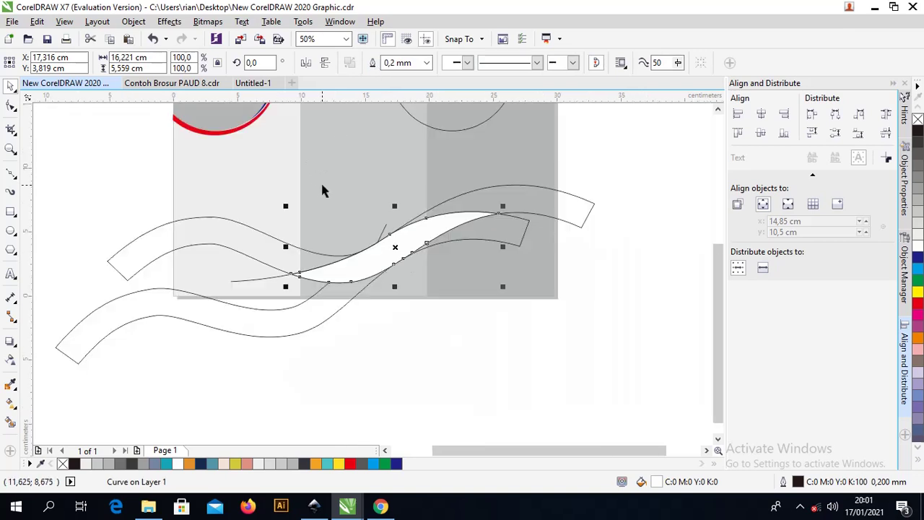
# - Delete the rotated copy of the wave band and the helper curve
pyautogui.click(345, 340)
pyautogui.click(316, 324)
pyautogui.moveTo(315, 324); pyautogui.dragTo(334, 394)
pyautogui.click(286, 280)
pyautogui.moveTo(287, 280); pyautogui.dragTo(275, 304)
pyautogui.scroll(-3, 519, 331)
pyautogui.moveTo(559, 365); pyautogui.dragTo(340, 269)
pyautogui.click(346, 259)
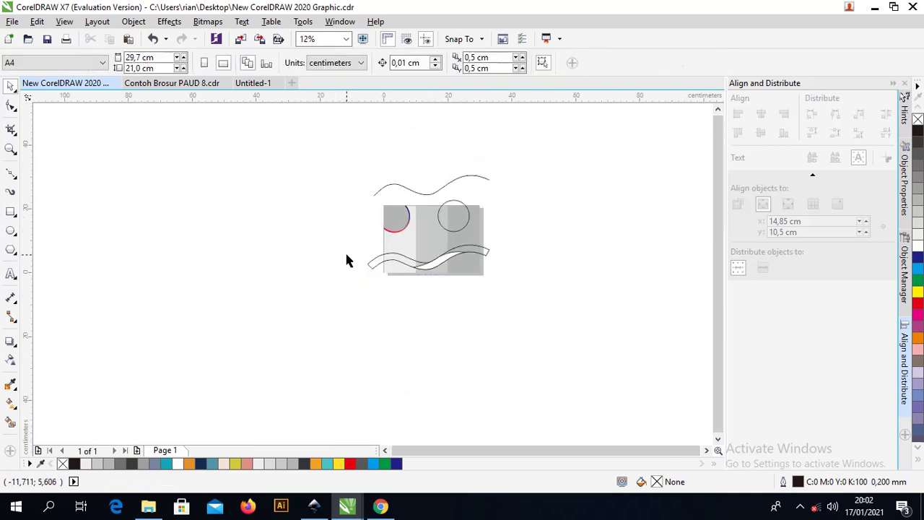
# - Trim the remaining wave band with the white shape
pyautogui.press('z')
pyautogui.moveTo(351, 187); pyautogui.dragTo(540, 291)
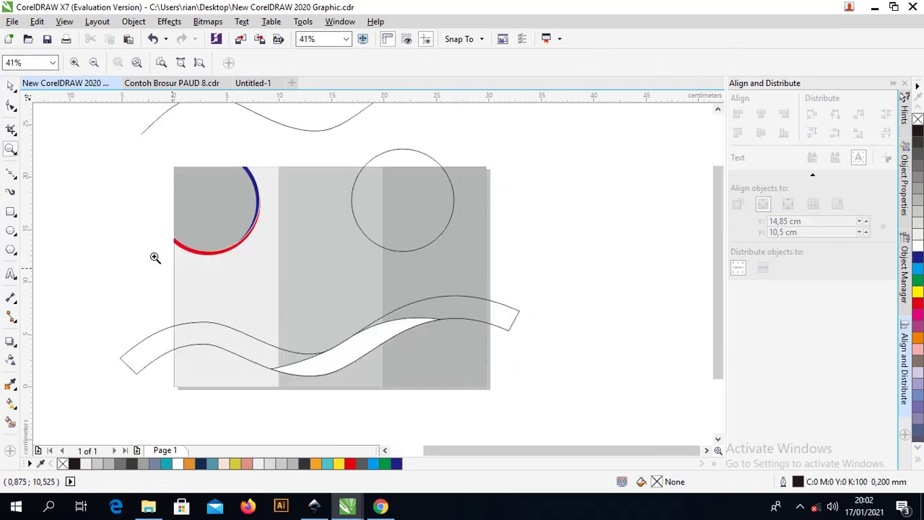
pyautogui.click(11, 85)
pyautogui.click(340, 361)
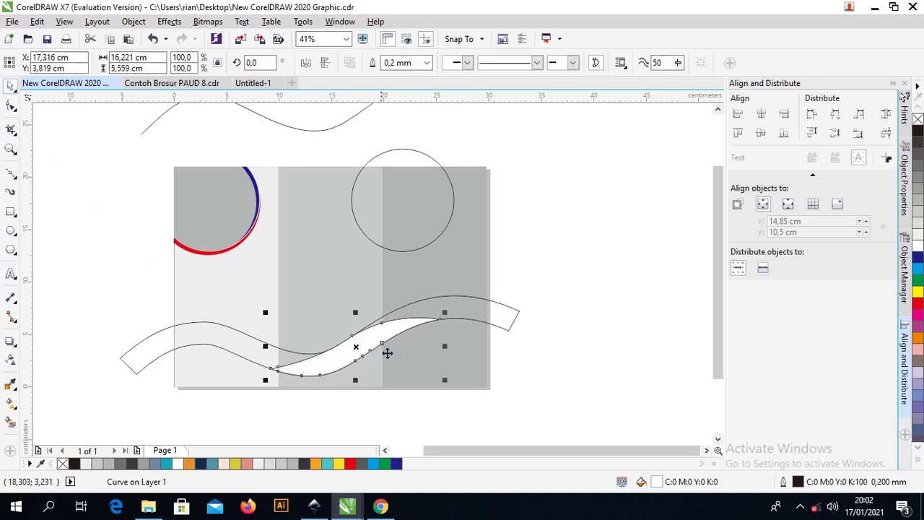
pyautogui.scroll(2, 405, 339)
pyautogui.moveTo(381, 314); pyautogui.dragTo(393, 347)
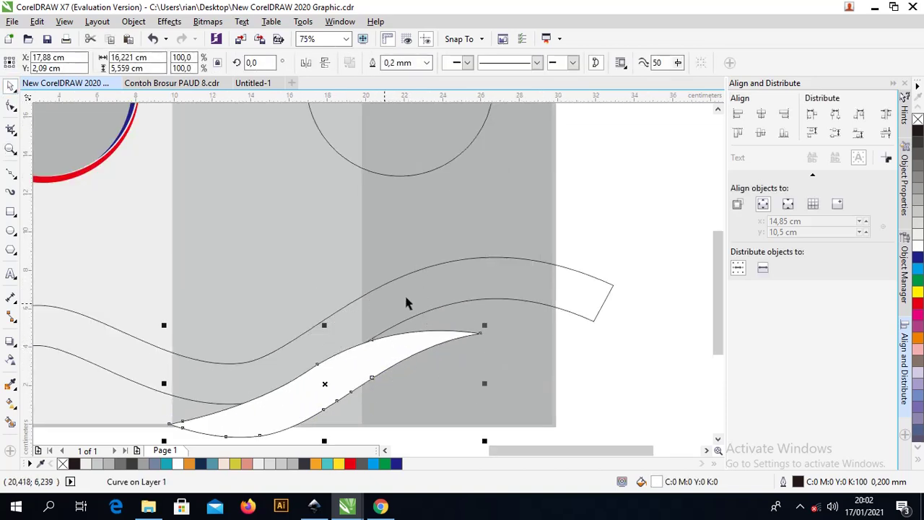
pyautogui.hotkey('ctrl', 'z')
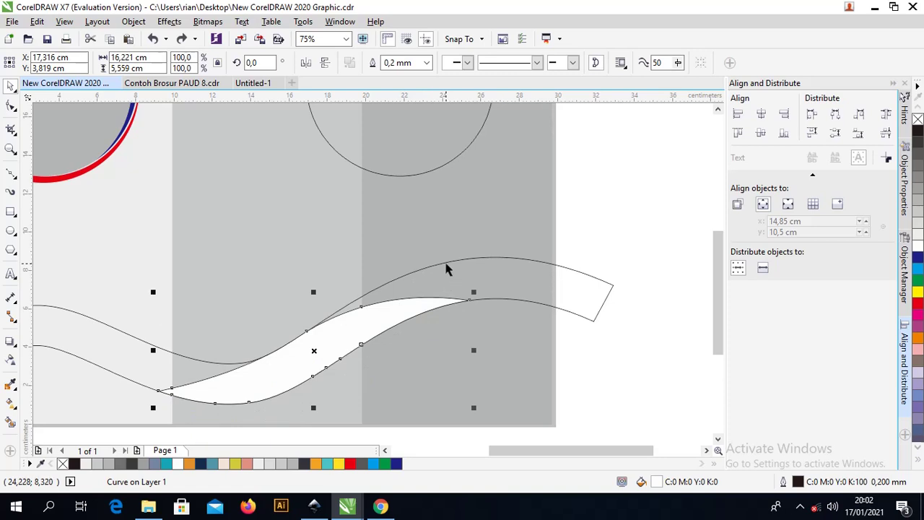
pyautogui.keyDown('shift'); pyautogui.click(446, 263); pyautogui.keyUp('shift')
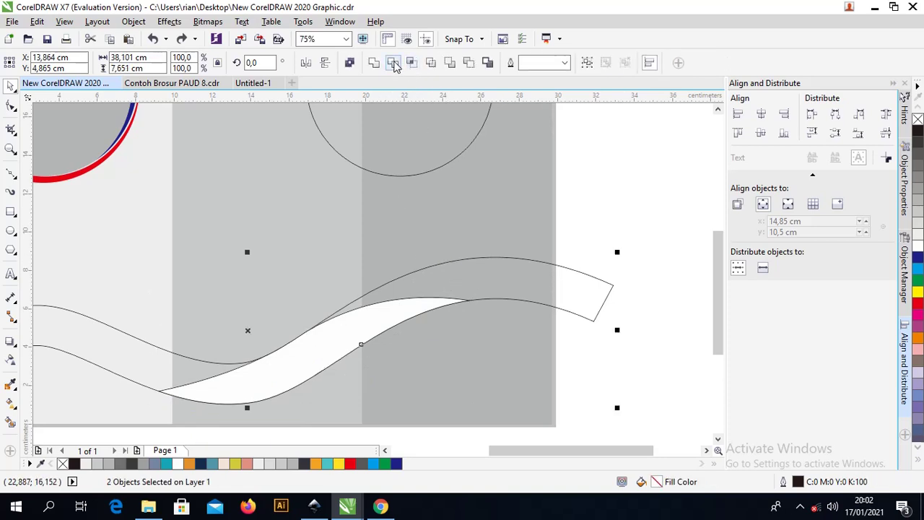
pyautogui.click(411, 63)
# - Try moving the white shape about 0.7 cm right and 3.4 cm down, away from the trimmed band
pyautogui.click(404, 356)
pyautogui.moveTo(362, 345); pyautogui.dragTo(366, 390)
pyautogui.hotkey('ctrl', 'z')
pyautogui.hotkey('ctrl', 'z')
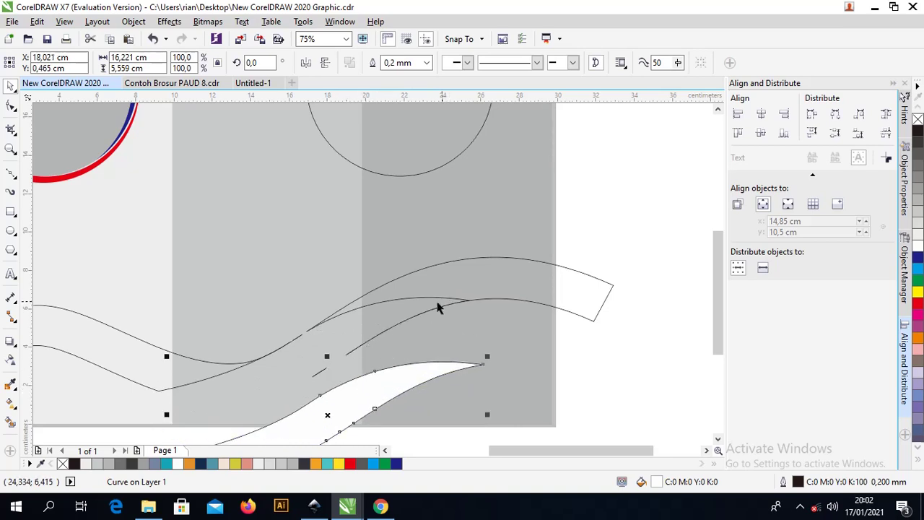
pyautogui.hotkey('ctrl', 'z')
pyautogui.hotkey('ctrl', 'z')
pyautogui.hotkey('ctrl', 'z')
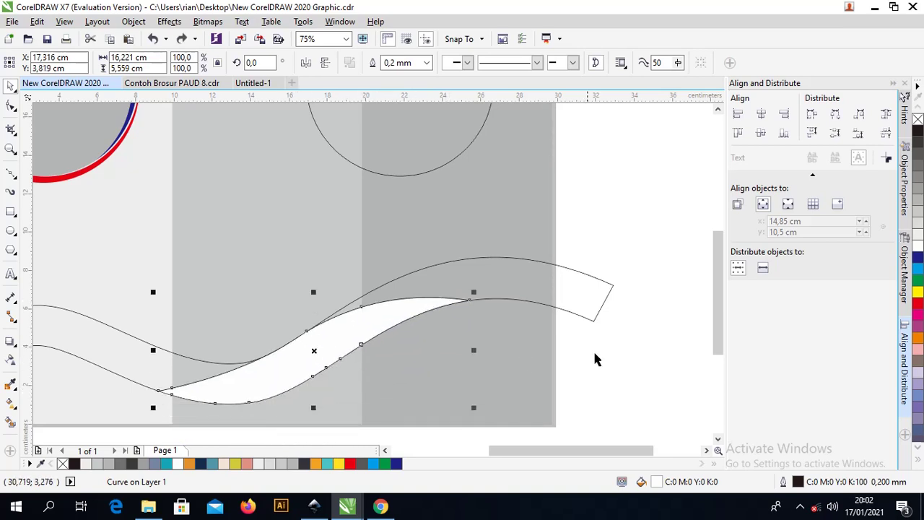
# - Break the trimmed wave band apart into separate pieces
pyautogui.click(596, 359)
pyautogui.click(593, 320)
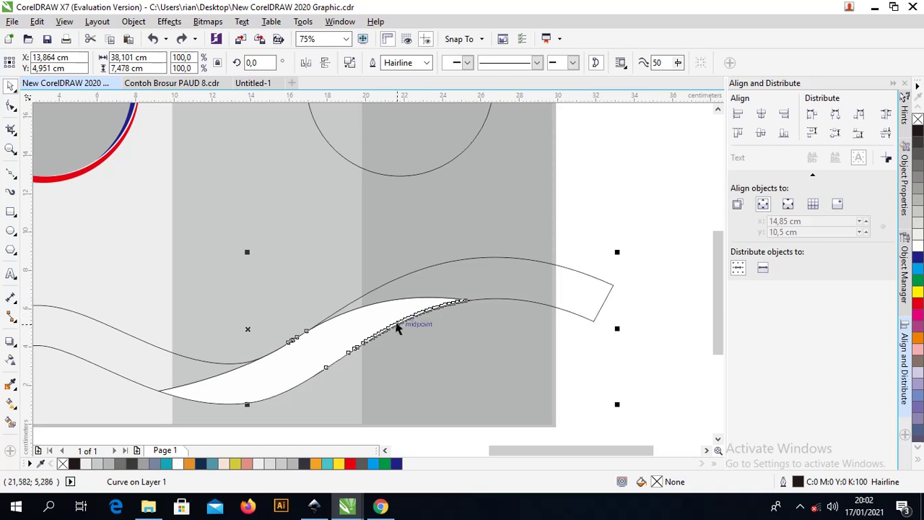
pyautogui.click(351, 63)
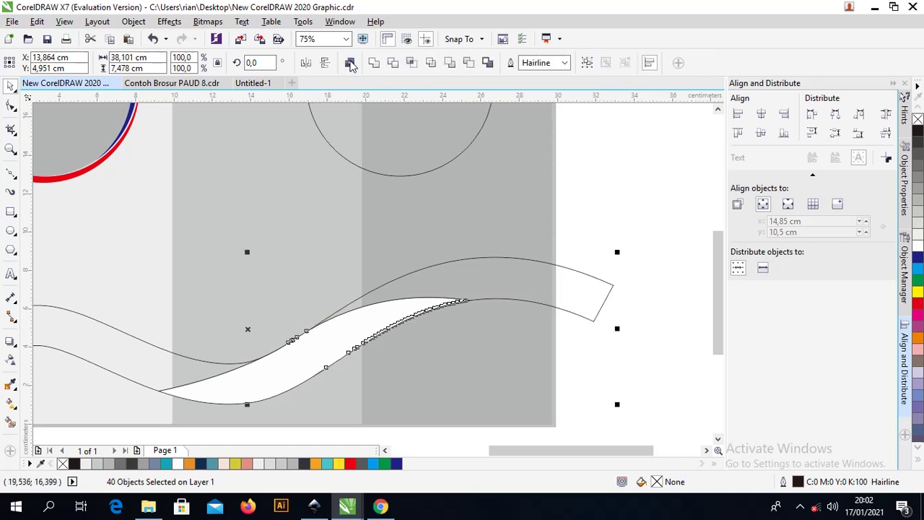
pyautogui.click(647, 323)
pyautogui.click(604, 304)
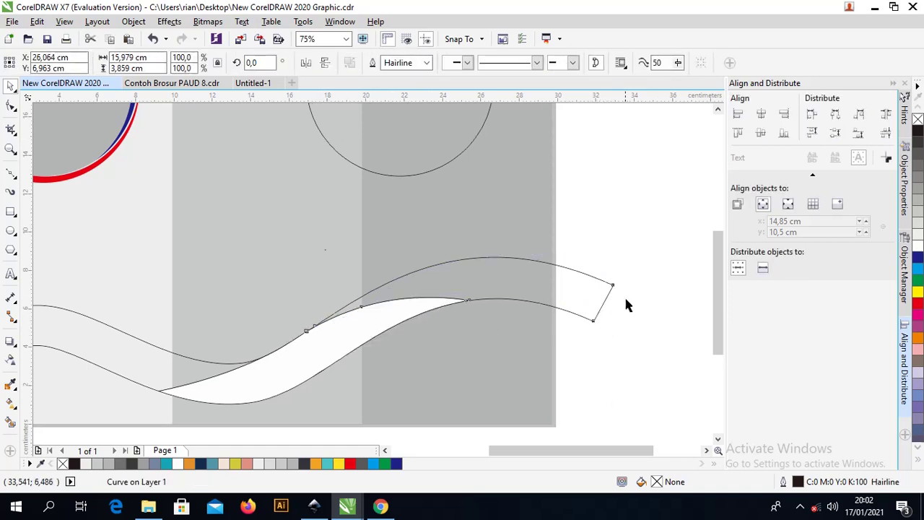
# - Check the nodes of the band piece on the first panel and select the piece running across the third panel
pyautogui.click(165, 349)
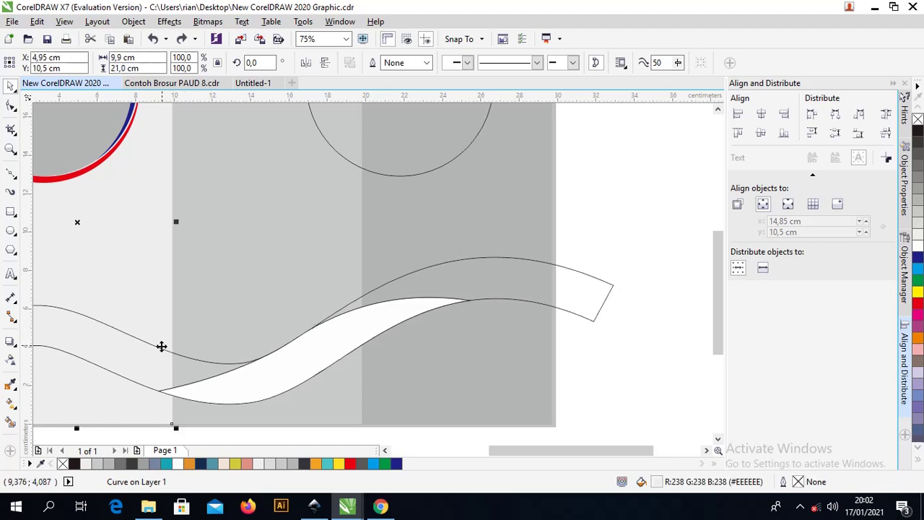
pyautogui.click(161, 352)
pyautogui.press('F10')
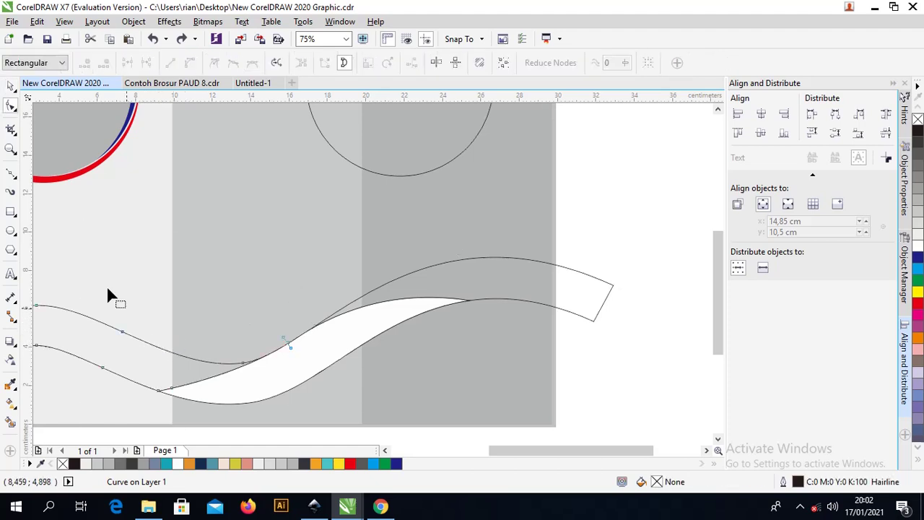
pyautogui.click(11, 86)
pyautogui.click(604, 330)
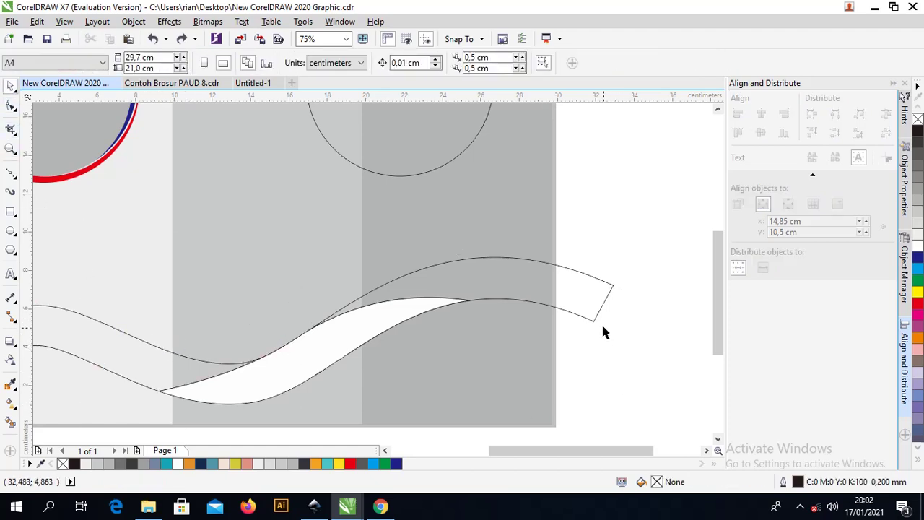
pyautogui.click(592, 318)
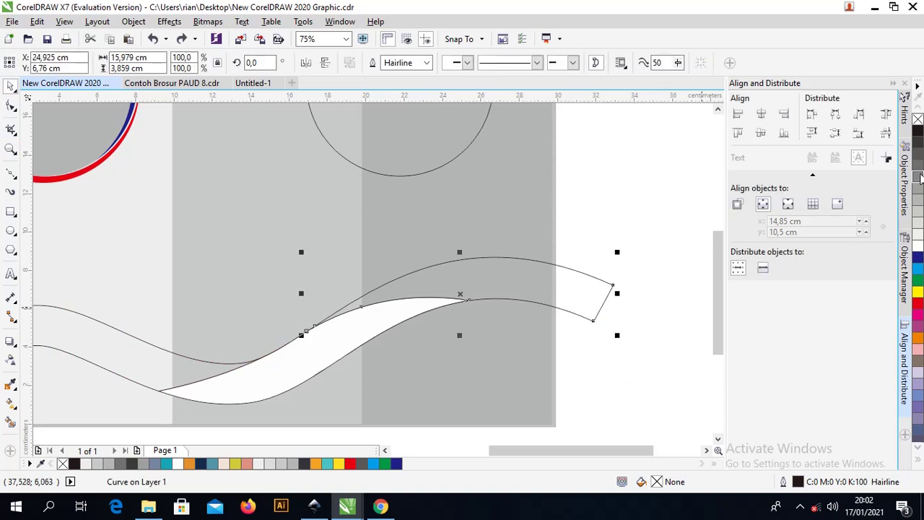
# - Fill the right wave segment with 60% black and nudge the white wave shape down by about 0.12 cm
pyautogui.click(918, 180)
pyautogui.press('Escape')
pyautogui.click(336, 344)
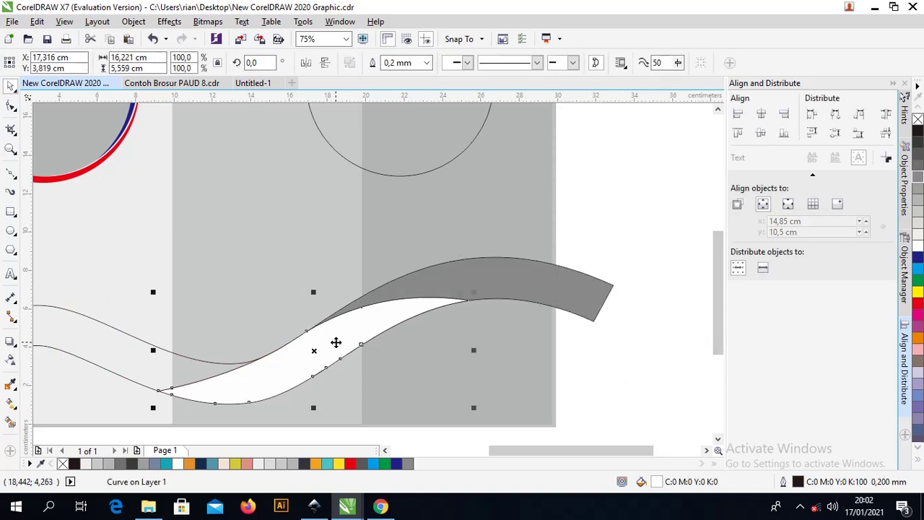
pyautogui.press('Down')
pyautogui.press('Down')
pyautogui.press('Down')
pyautogui.press('Down')
pyautogui.press('Down')
pyautogui.press('Down')
pyautogui.press('Down')
pyautogui.press('Down')
pyautogui.press('Down')
pyautogui.press('Down')
pyautogui.press('Down')
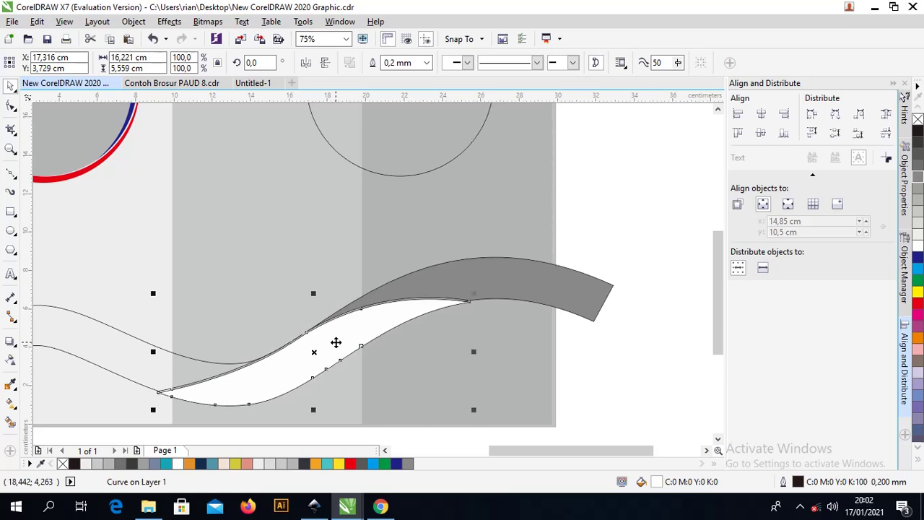
pyautogui.press('Down')
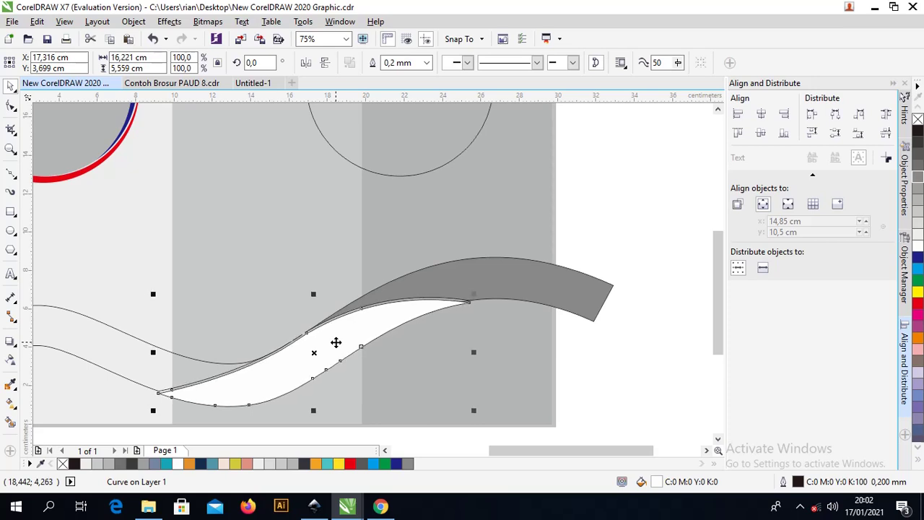
# - Fill the left wave segment with 80% black and remove the outlines from all the wave shapes
pyautogui.click(103, 331)
pyautogui.click(918, 163)
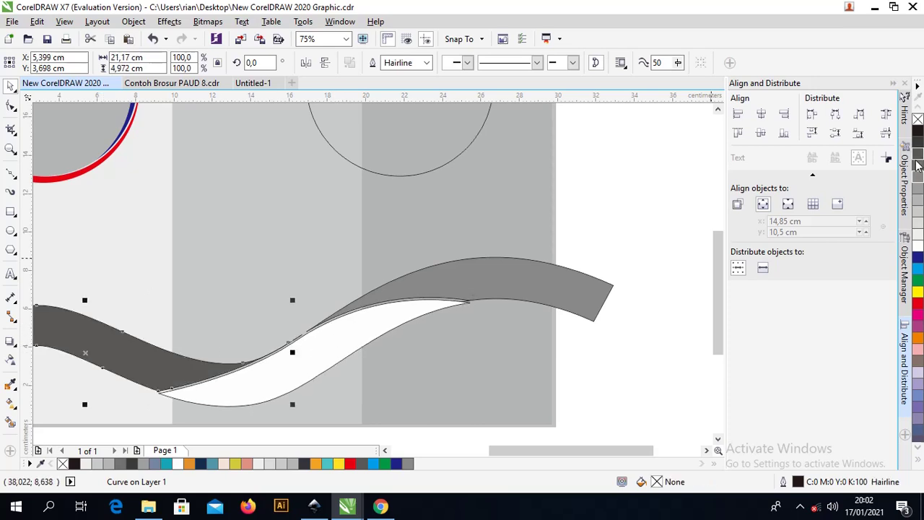
pyautogui.click(674, 207)
pyautogui.scroll(-2, 600, 291)
pyautogui.moveTo(650, 391); pyautogui.dragTo(211, 266)
pyautogui.rightClick(918, 119)
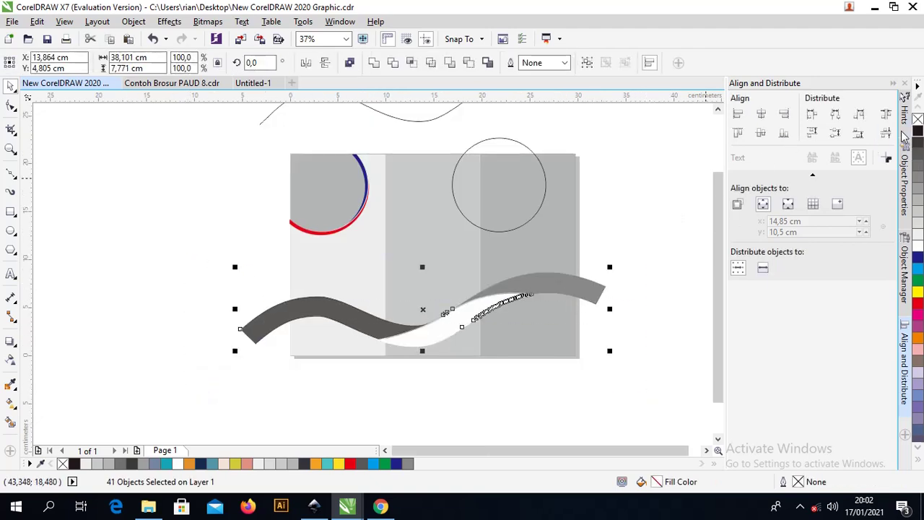
pyautogui.click(595, 233)
# - Draw a vertical two-point line about 20.4 cm long just outside the page's right edge, crossing the mid-gray wave
pyautogui.scroll(2, 548, 285)
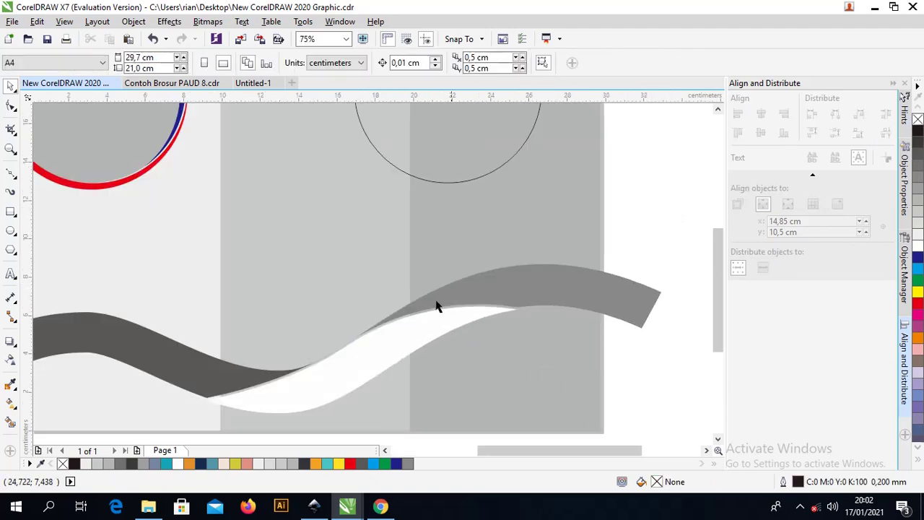
pyautogui.click(584, 276)
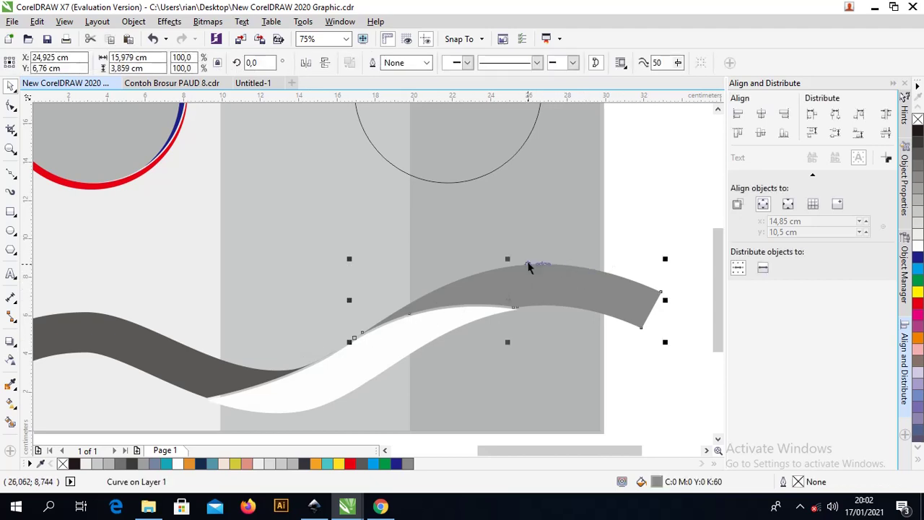
pyautogui.scroll(-2, 527, 265)
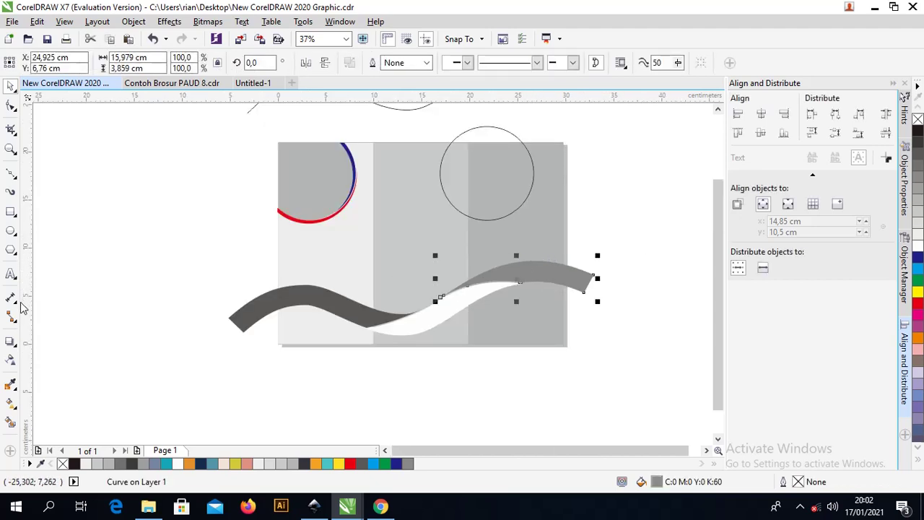
pyautogui.click(11, 173)
pyautogui.click(585, 183)
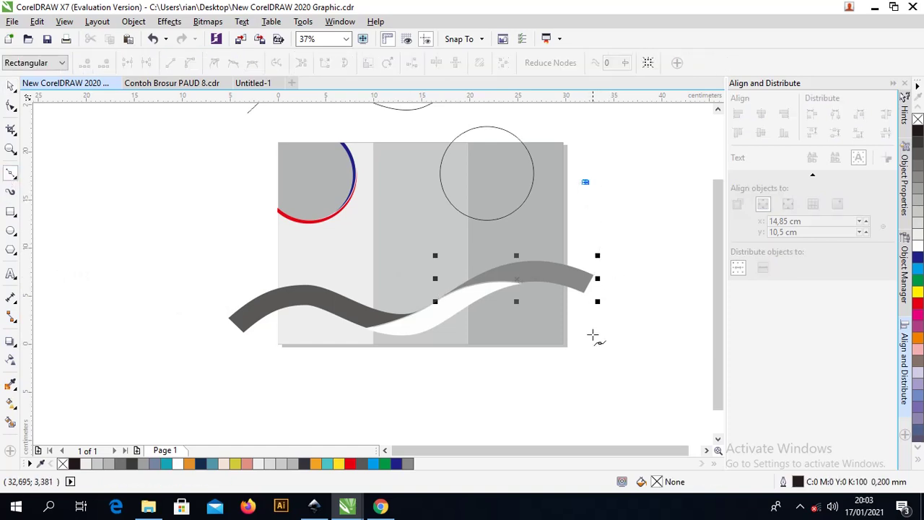
pyautogui.click(11, 175)
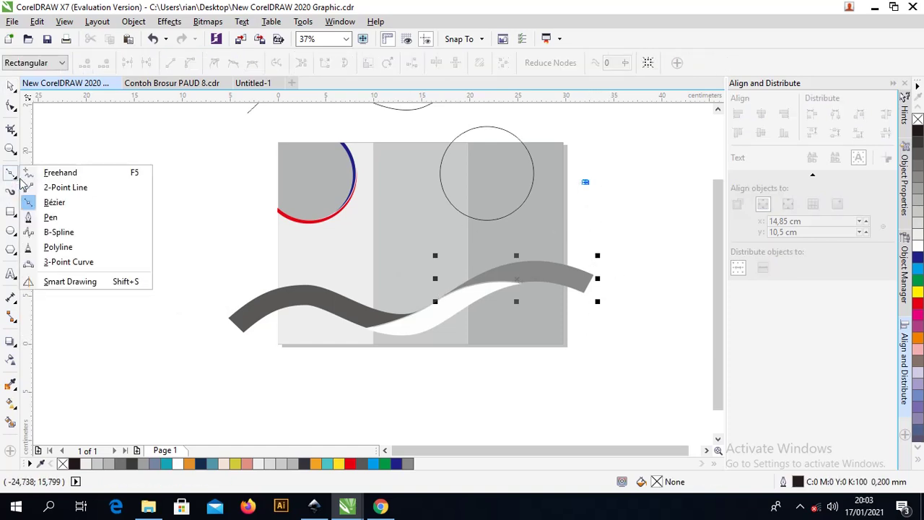
pyautogui.click(51, 186)
pyautogui.moveTo(583, 218); pyautogui.dragTo(582, 419)
pyautogui.click(10, 86)
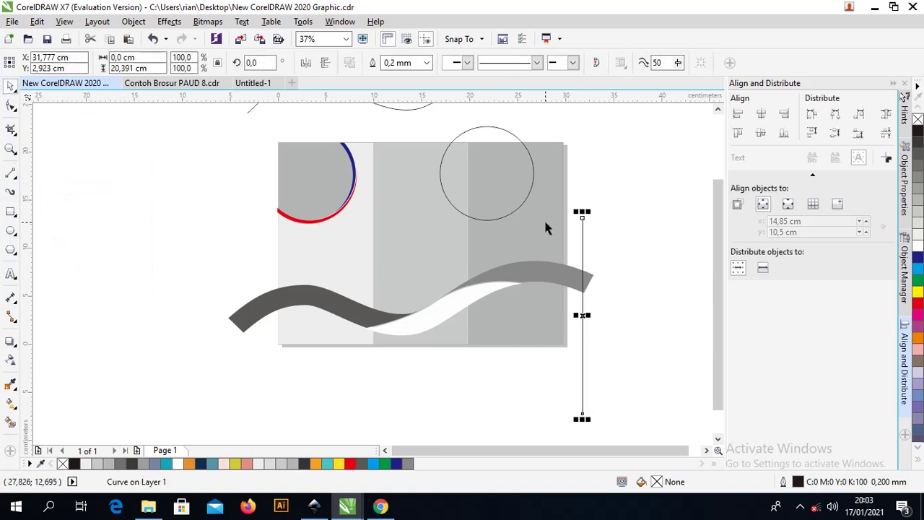
# - Align the vertical line with the right edge of the rightmost gray background panel
pyautogui.keyDown('shift'); pyautogui.click(547, 221); pyautogui.keyUp('shift')
pyautogui.press('r')
pyautogui.click(632, 226)
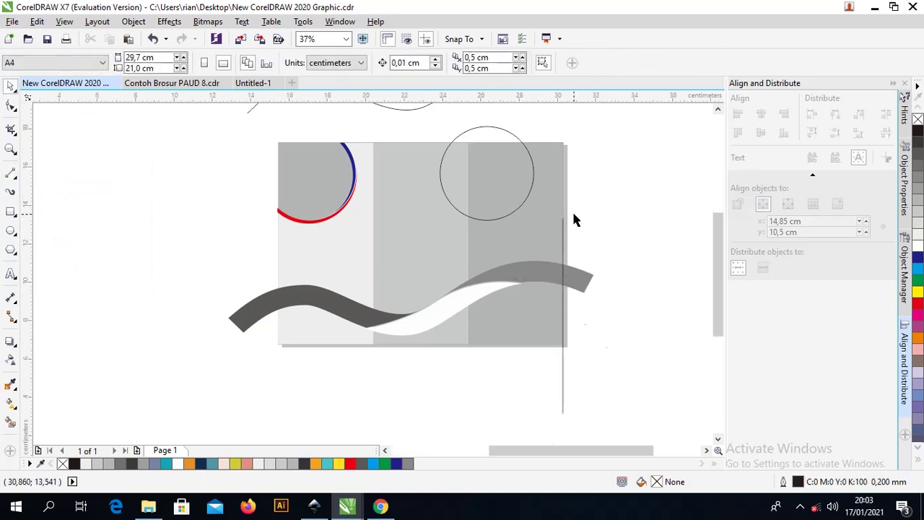
# - Trim the mid-gray wave with the vertical line at the page's right edge
pyautogui.scroll(2, 572, 217)
pyautogui.click(553, 270)
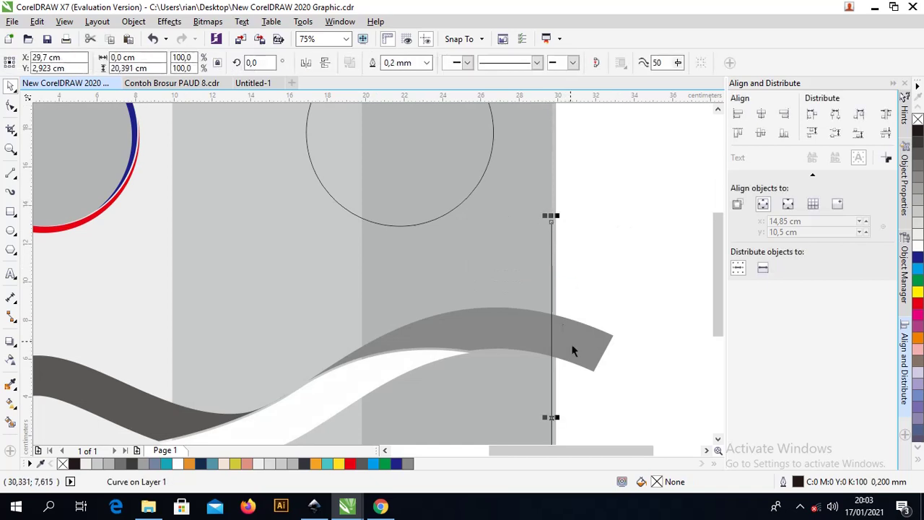
pyautogui.keyDown('shift'); pyautogui.click(573, 349); pyautogui.keyUp('shift')
pyautogui.click(404, 71)
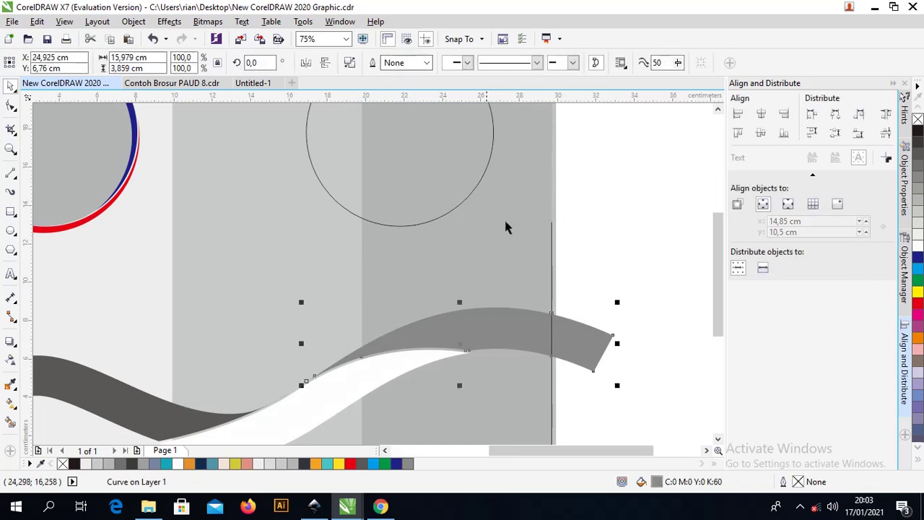
# - Break the trimmed mid-gray wave apart and delete the piece that extends beyond the page's right edge
pyautogui.scroll(-2, 611, 262)
pyautogui.click(598, 284)
pyautogui.click(601, 288)
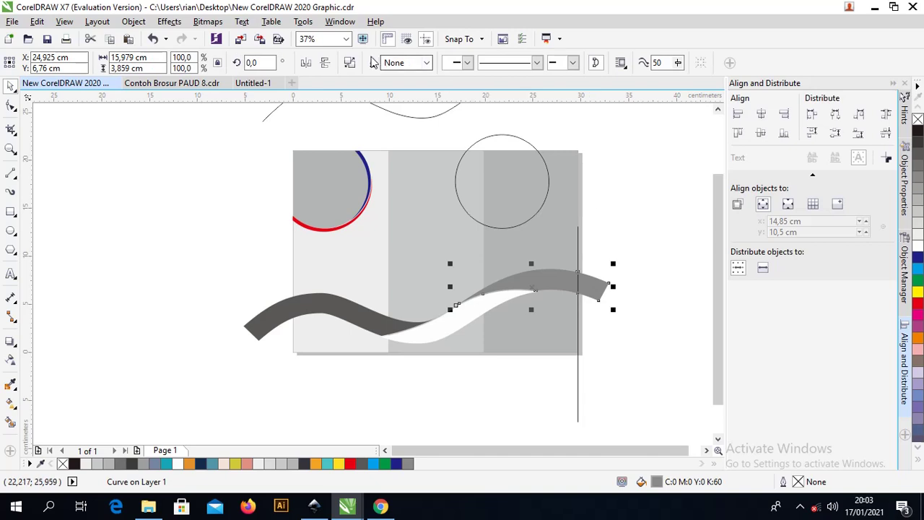
pyautogui.keyDown('shift'); pyautogui.click(610, 286); pyautogui.keyUp('shift')
pyautogui.click(603, 307)
pyautogui.click(599, 295)
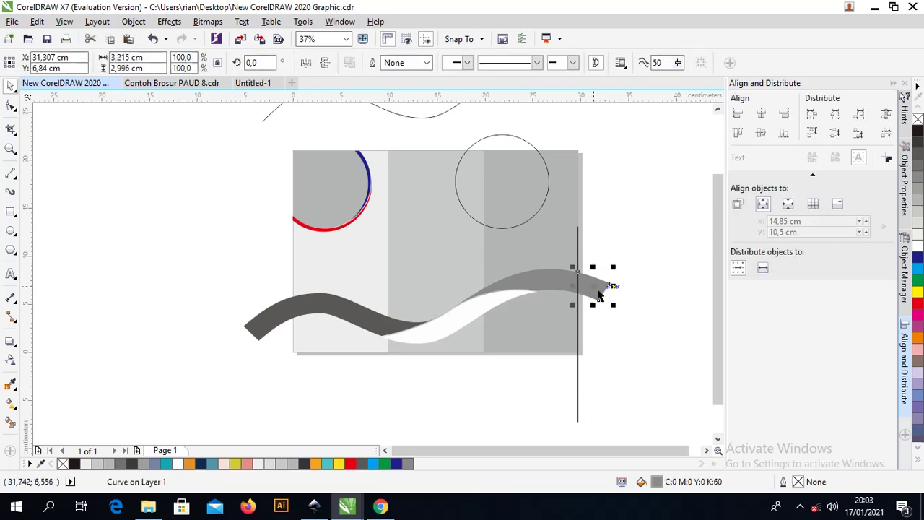
pyautogui.press('Delete')
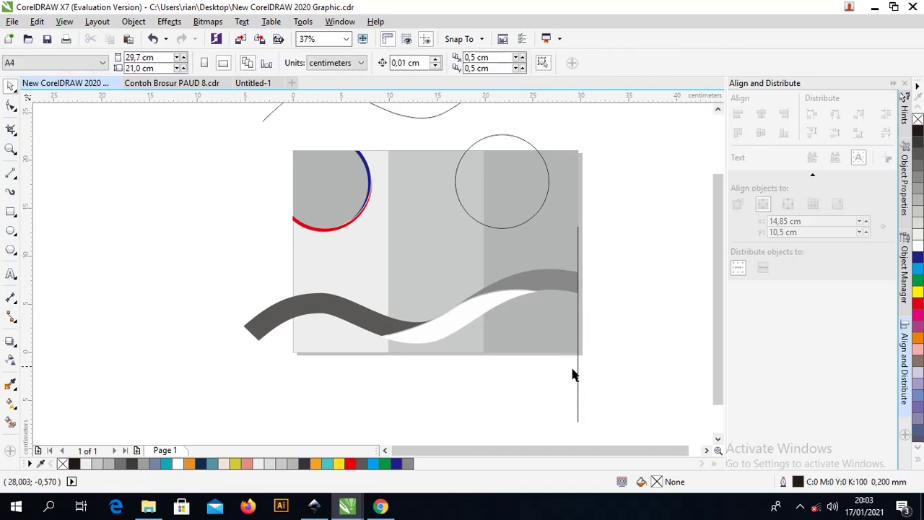
# - Align the vertical line with the left edge of the page background
pyautogui.click(577, 381)
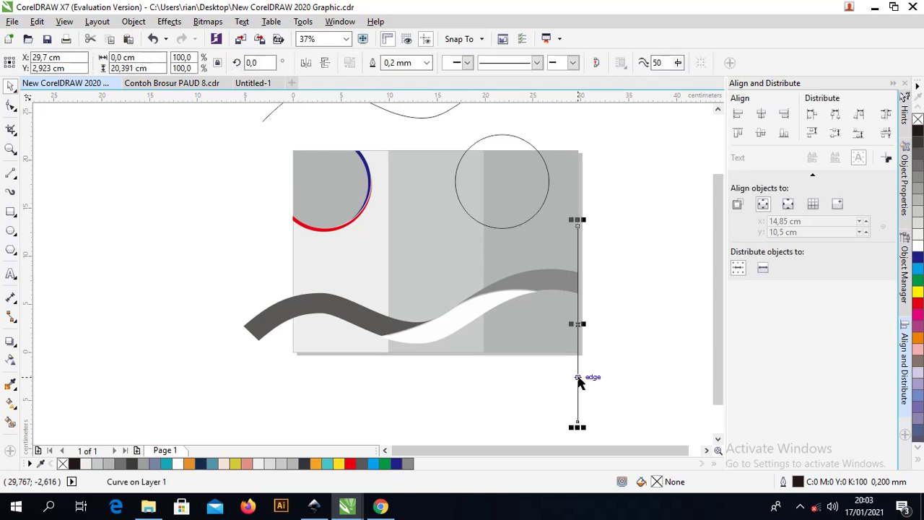
pyautogui.keyDown('shift'); pyautogui.click(294, 251); pyautogui.keyUp('shift')
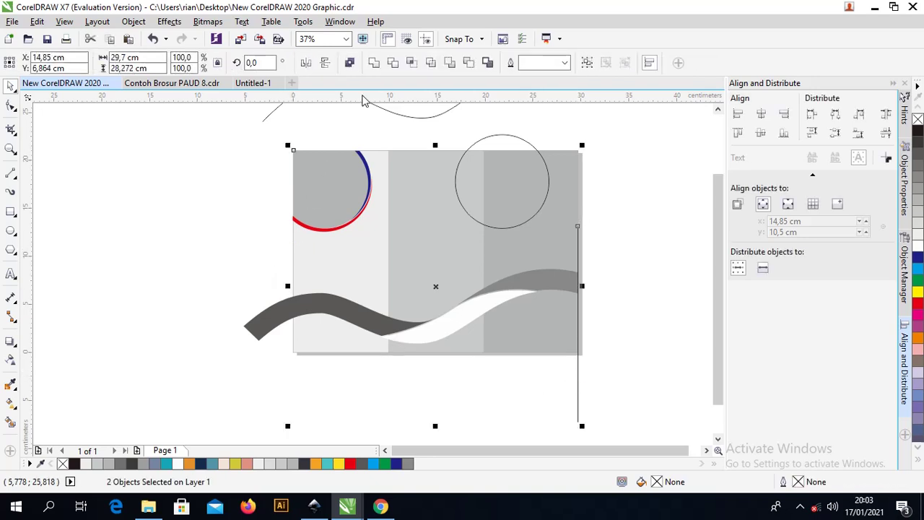
pyautogui.press('l')
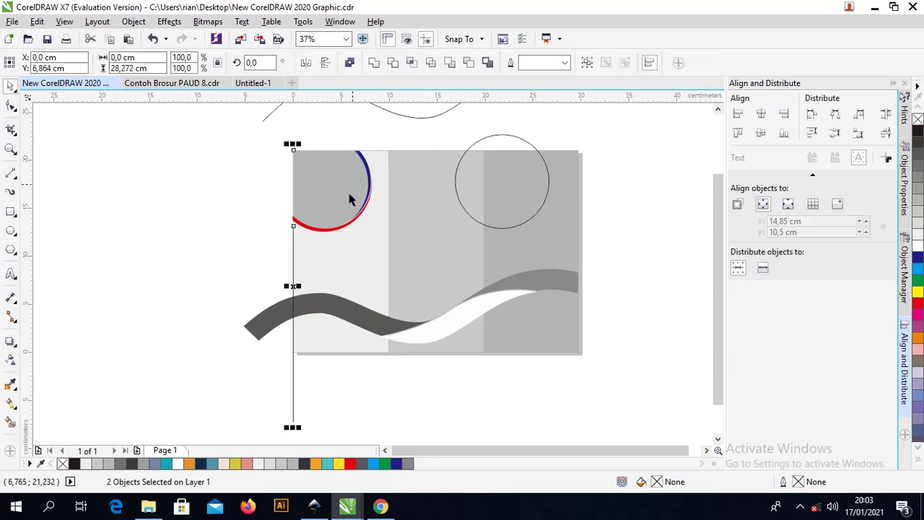
pyautogui.click(225, 270)
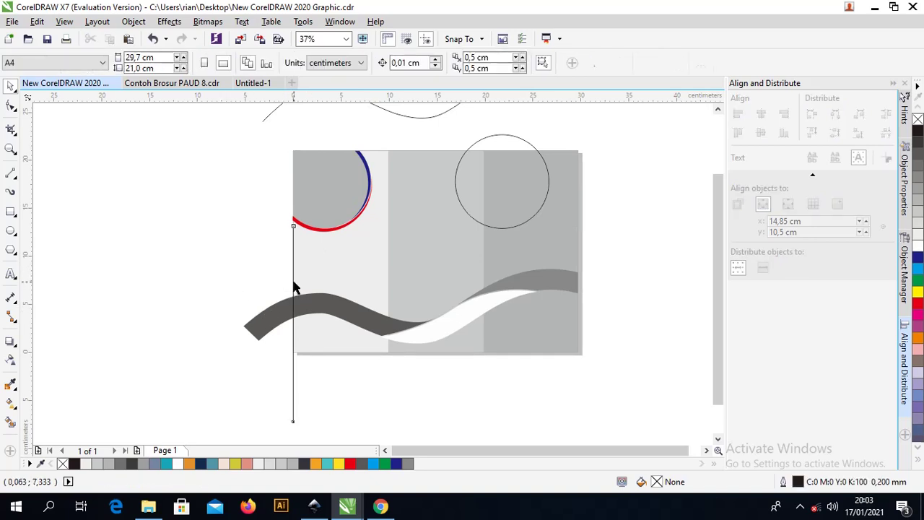
# - Trim the dark gray wave with the vertical line at the page's left edge
pyautogui.click(294, 287)
pyautogui.keyDown('shift'); pyautogui.click(275, 307); pyautogui.keyUp('shift')
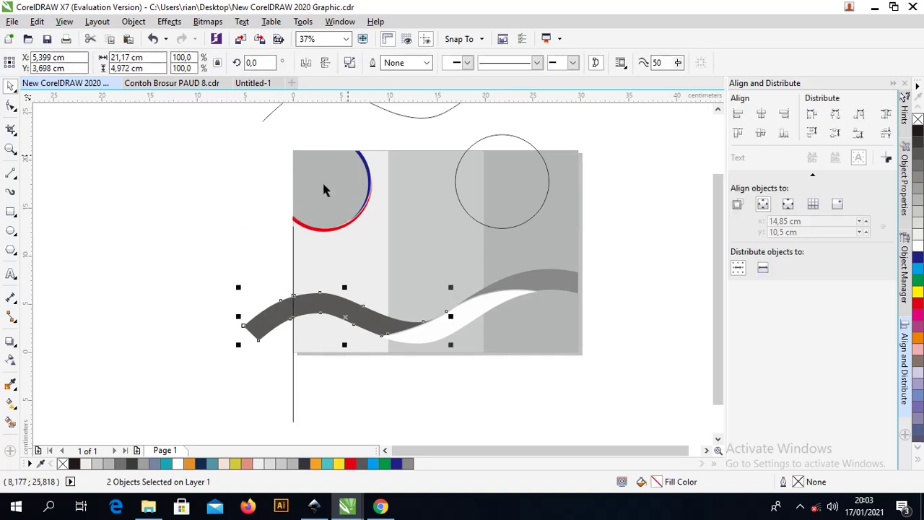
pyautogui.click(250, 267)
# - Break the trimmed dark gray wave apart, then delete its piece outside the page and the vertical cutting line
pyautogui.click(268, 325)
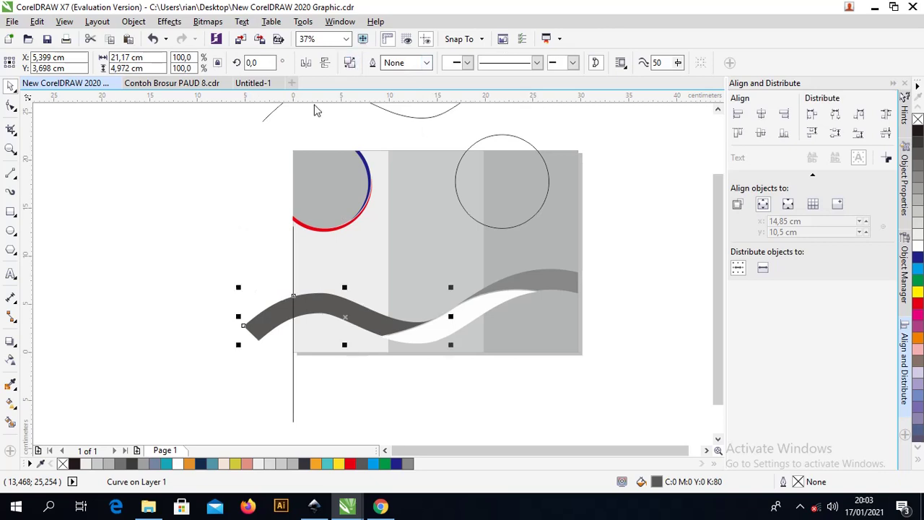
pyautogui.click(251, 289)
pyautogui.moveTo(263, 321); pyautogui.dragTo(241, 316)
pyautogui.press('Delete')
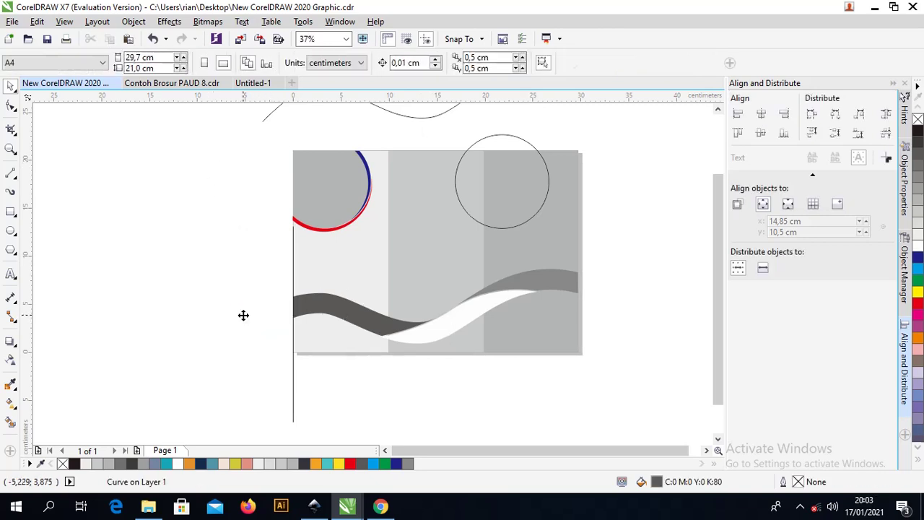
pyautogui.click(293, 386)
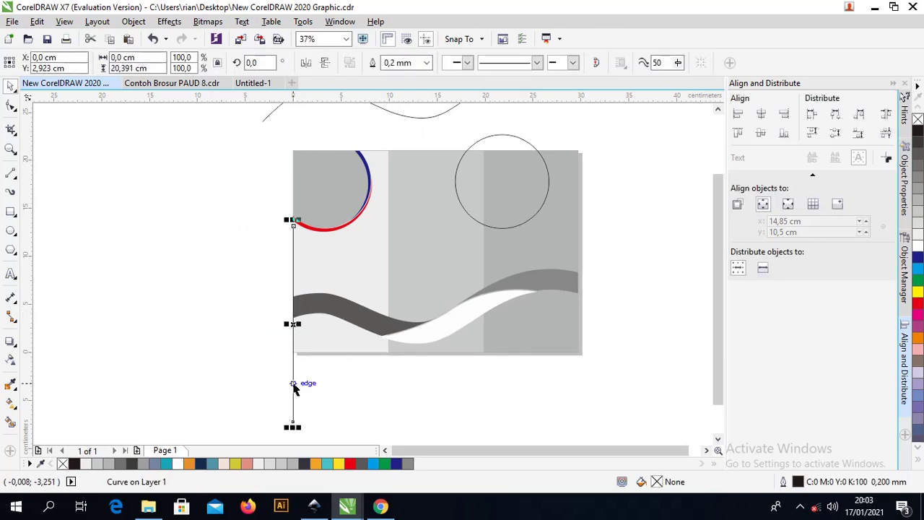
pyautogui.press('Delete')
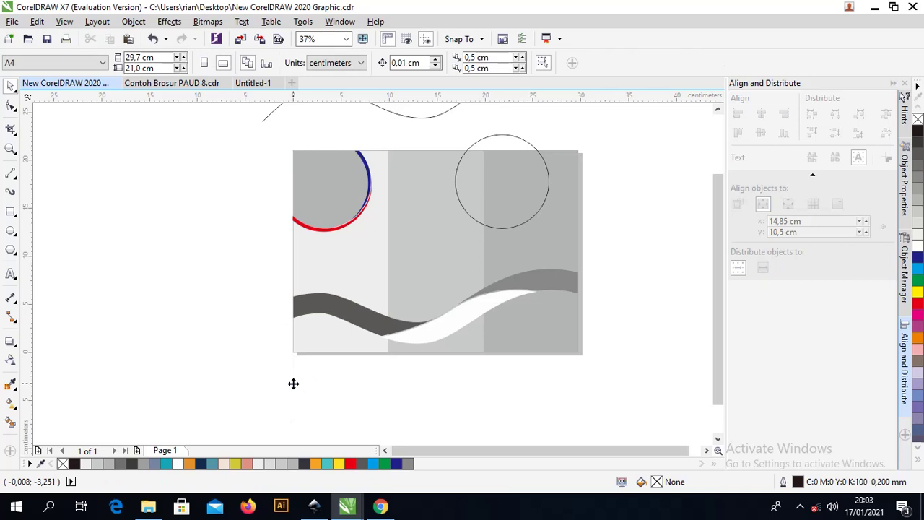
# - Move the unfilled circle off the page into the empty area on its left side
pyautogui.click(523, 139)
pyautogui.moveTo(524, 140); pyautogui.dragTo(228, 162)
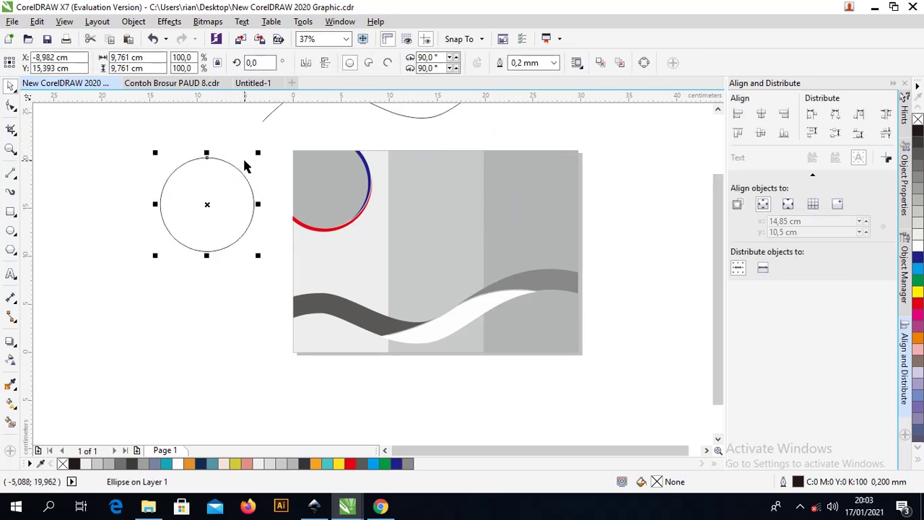
# - Import the images from Bahan.svg-path4197-238 through Pallet Warna in the Tutorial Dan Bahan folder, except Brosur_PAUD_8.svg-image4525-515, into the CorelDRAW drawing
pyautogui.click(153, 503)
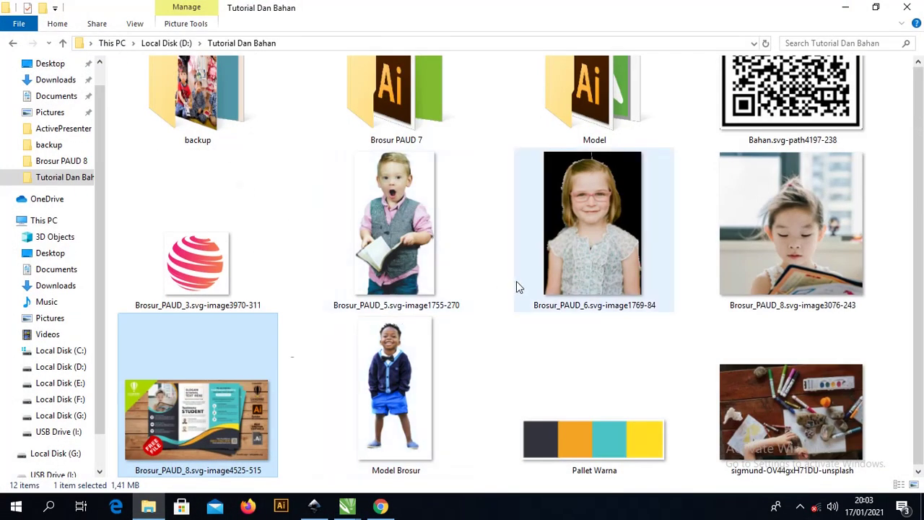
pyautogui.keyDown('ctrl'); pyautogui.scroll(-1, 515, 279); pyautogui.keyUp('ctrl')
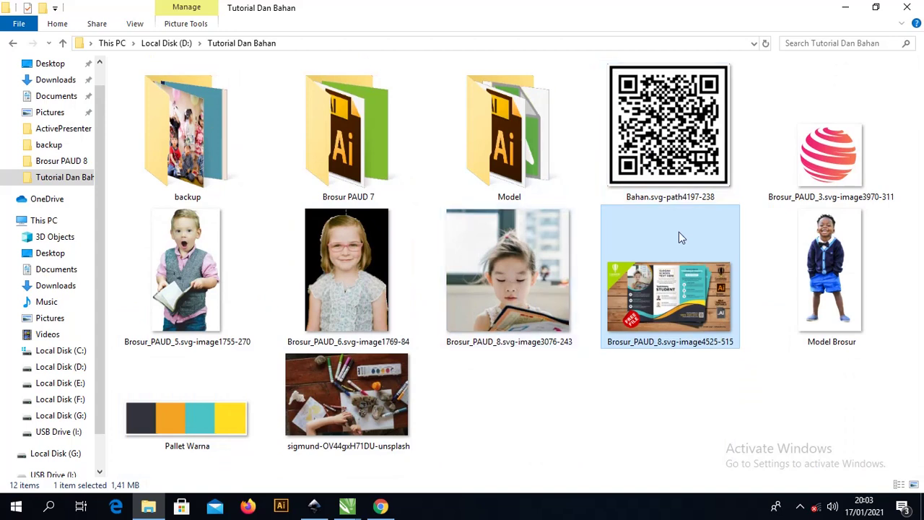
pyautogui.keyDown('shift'); pyautogui.click(192, 408); pyautogui.keyUp('shift')
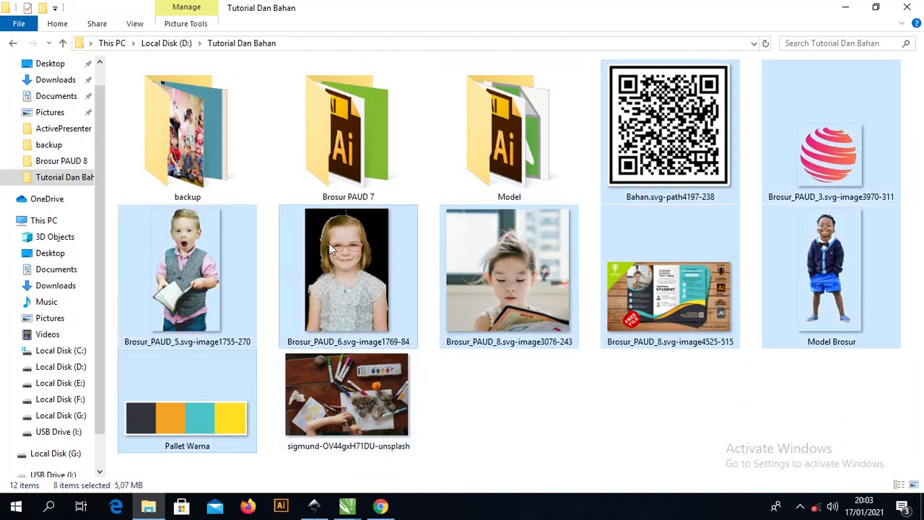
pyautogui.keyDown('ctrl'); pyautogui.click(668, 299); pyautogui.keyUp('ctrl')
pyautogui.moveTo(479, 346); pyautogui.dragTo(246, 365)
# - Move the standing boy photo clear of the page on its right and the reading girl photo beside the page's upper left
pyautogui.scroll(-3, 239, 288)
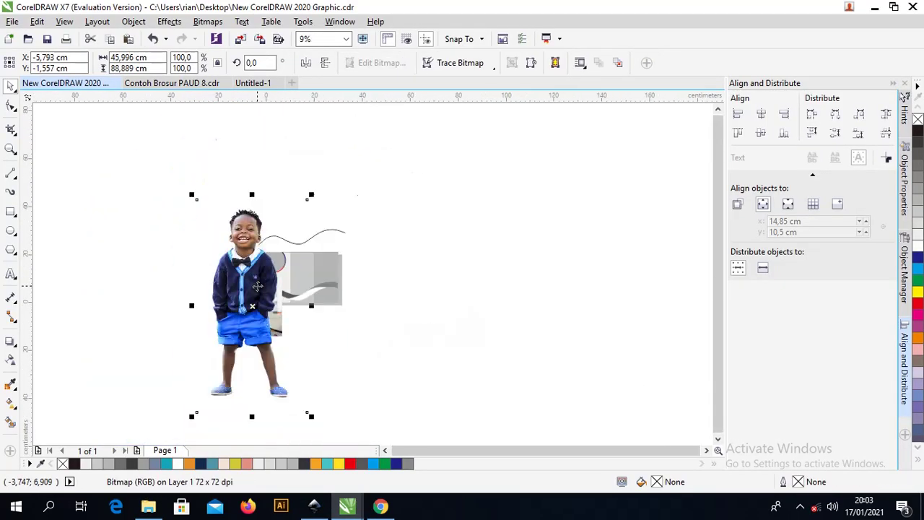
pyautogui.moveTo(235, 281); pyautogui.dragTo(458, 282)
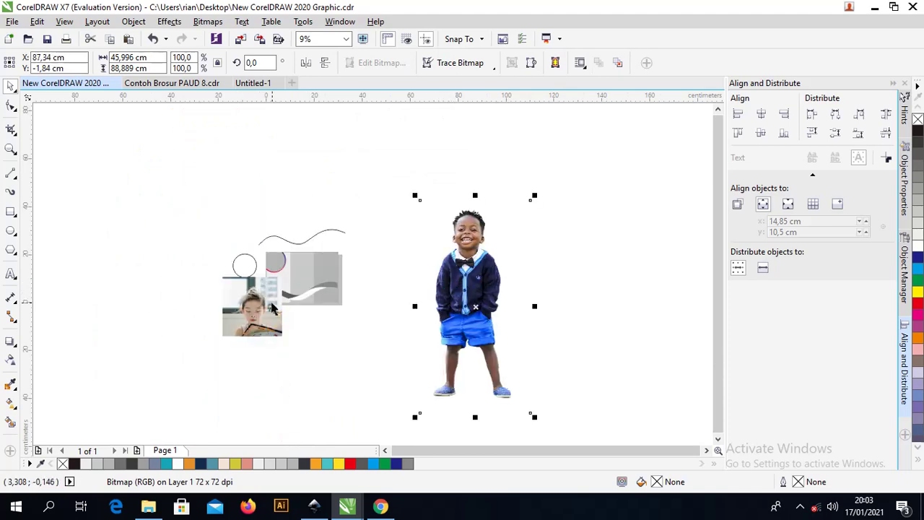
pyautogui.click(273, 267)
pyautogui.moveTo(274, 267); pyautogui.dragTo(272, 240)
pyautogui.scroll(5, 272, 240)
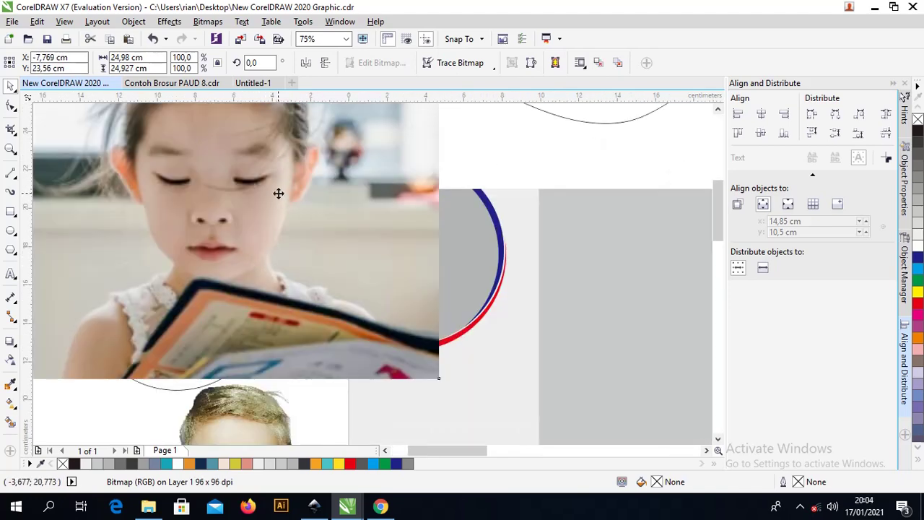
pyautogui.scroll(-4, 272, 240)
pyautogui.moveTo(250, 171); pyautogui.dragTo(228, 191)
pyautogui.scroll(1, 228, 191)
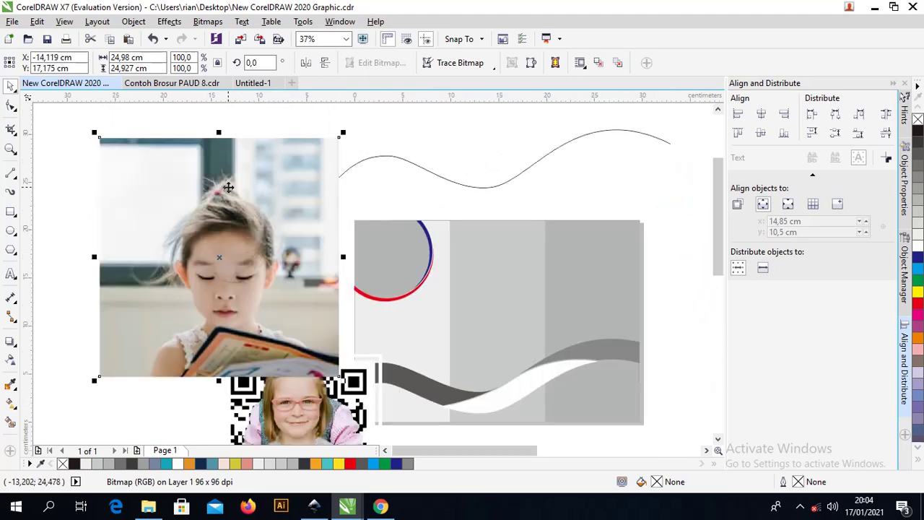
# - Place the reading girl photo inside the gray circular shape with PowerClip and make it fill the frame proportionally
pyautogui.rightClick(228, 187)
pyautogui.click(286, 134)
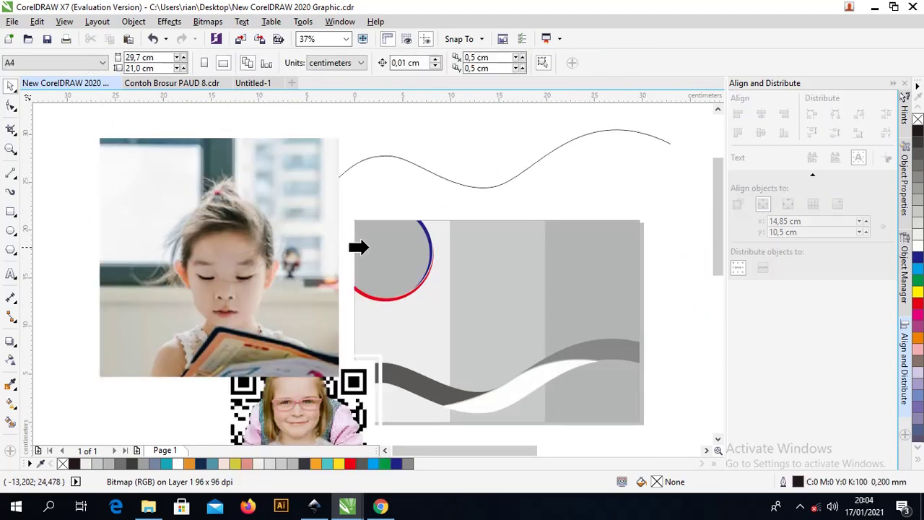
pyautogui.click(354, 246)
pyautogui.rightClick(373, 245)
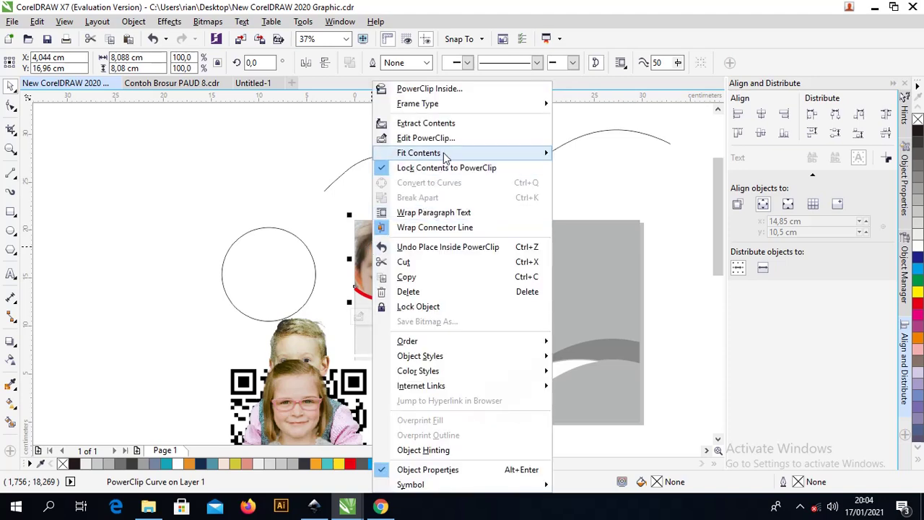
pyautogui.moveTo(505, 153)
pyautogui.click(611, 185)
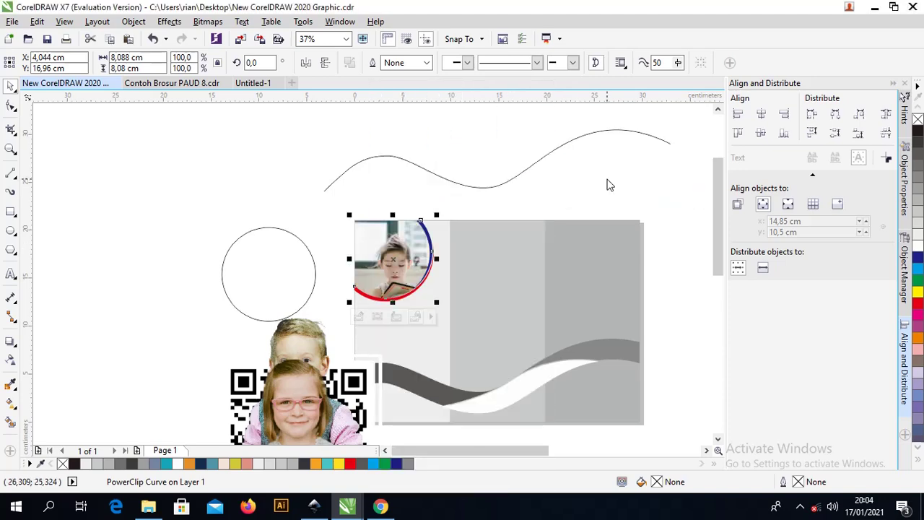
pyautogui.click(449, 130)
# - Open the circular frame's PowerClip contents to check how the girl photo fits, and finish editing this level
pyautogui.click(393, 257)
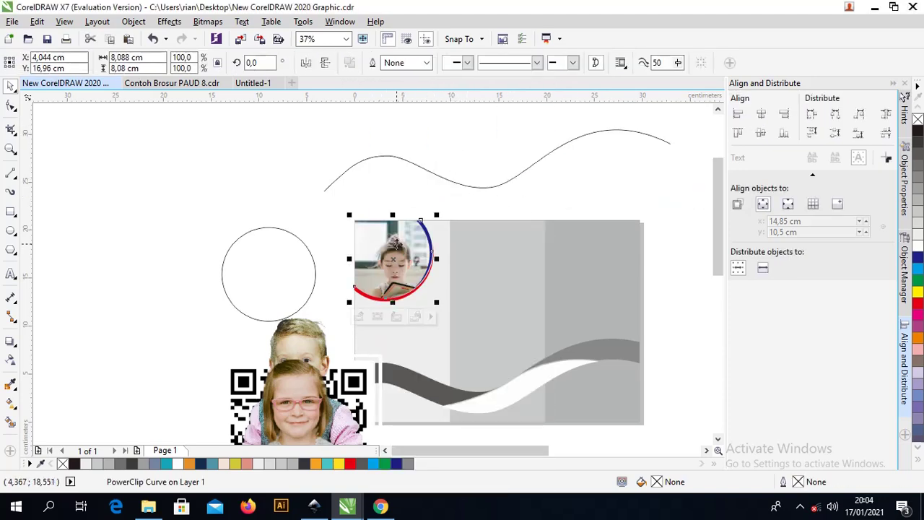
pyautogui.rightClick(397, 256)
pyautogui.click(439, 139)
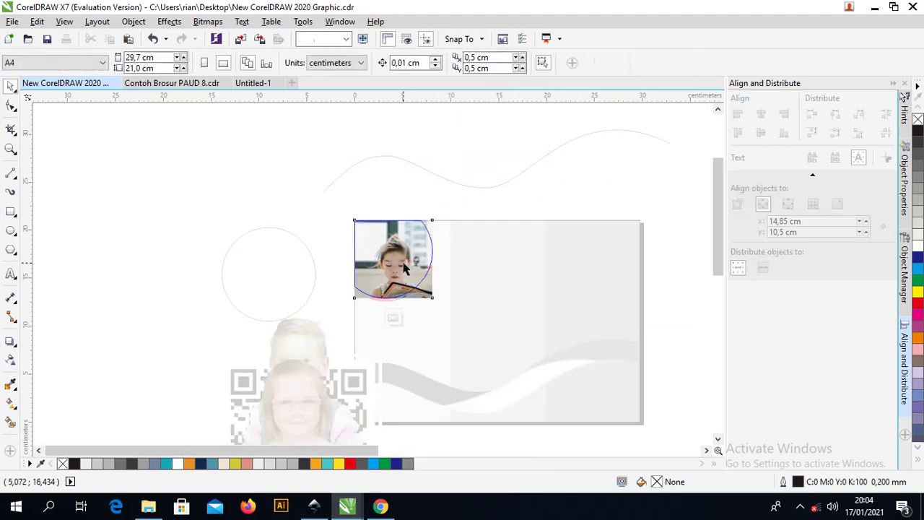
pyautogui.click(416, 265)
pyautogui.scroll(2, 415, 265)
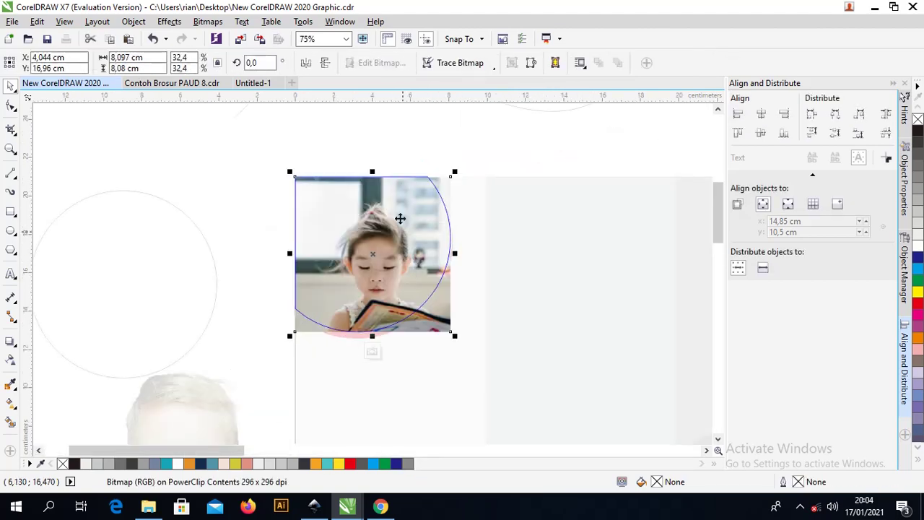
pyautogui.click(372, 138)
pyautogui.click(370, 210)
pyautogui.rightClick(373, 211)
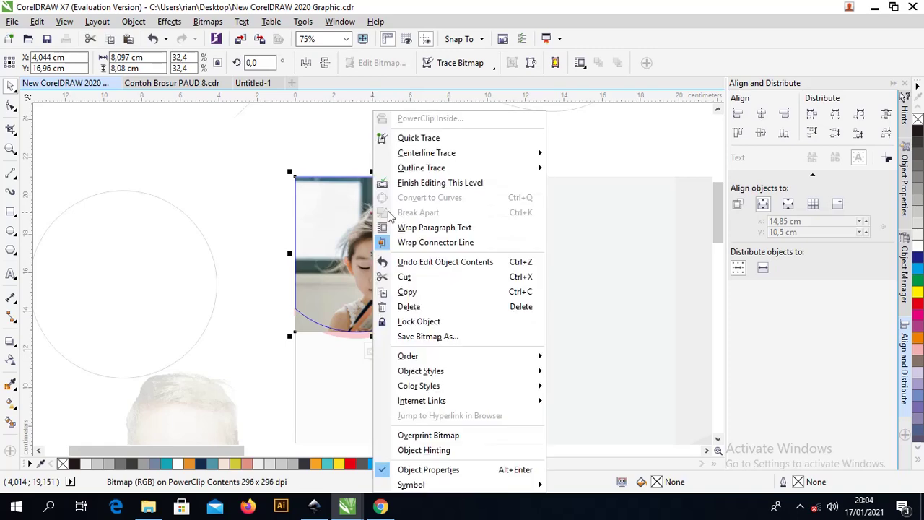
pyautogui.click(383, 184)
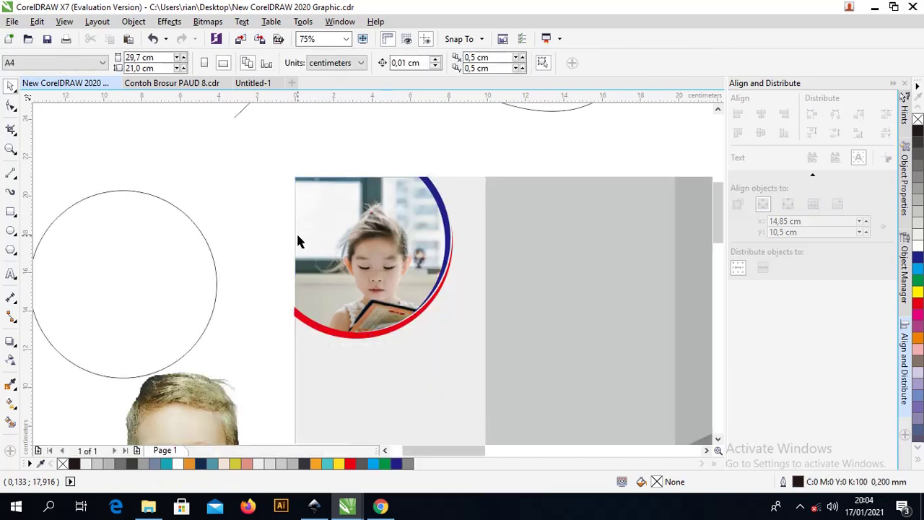
# - Move the boy with the book, red ball and QR code left of the page, and the girl with glasses and colour strip right of it
pyautogui.scroll(-2, 297, 235)
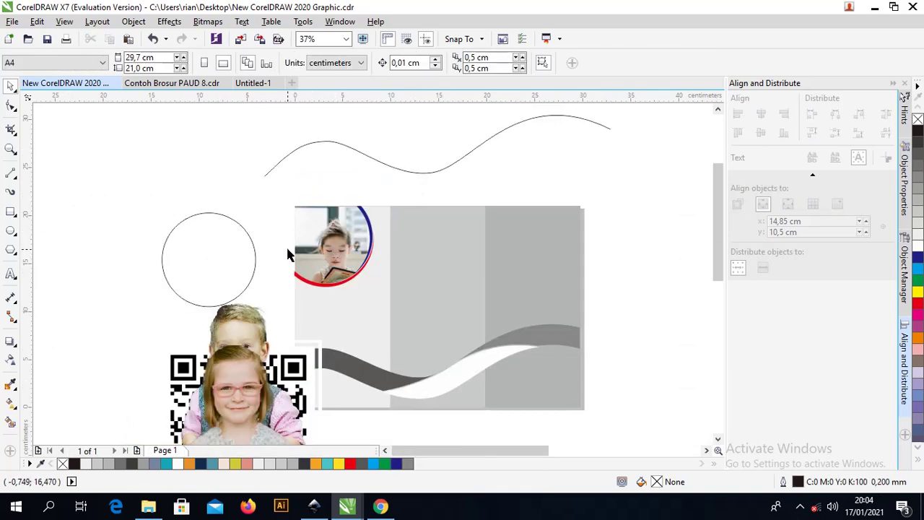
pyautogui.scroll(-2, 285, 333)
pyautogui.moveTo(269, 364); pyautogui.dragTo(144, 307)
pyautogui.click(260, 372)
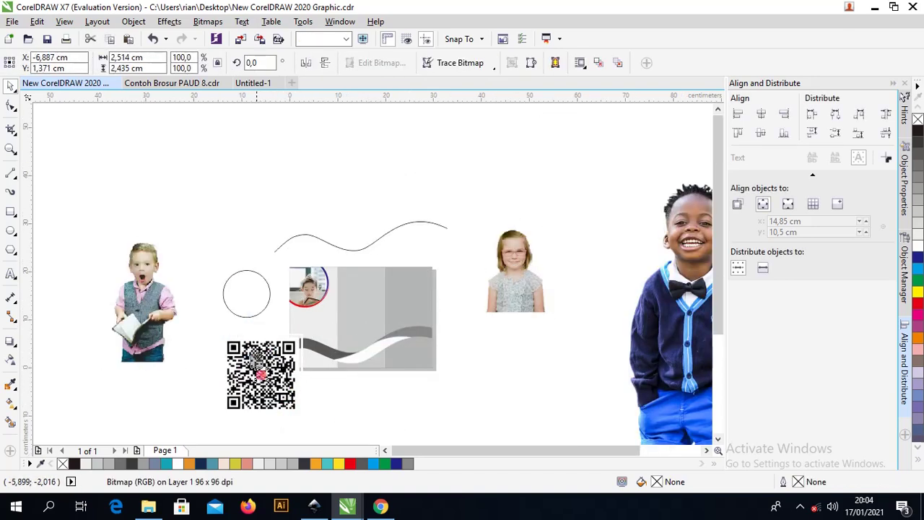
pyautogui.moveTo(260, 372); pyautogui.dragTo(251, 240)
pyautogui.moveTo(285, 362); pyautogui.dragTo(213, 316)
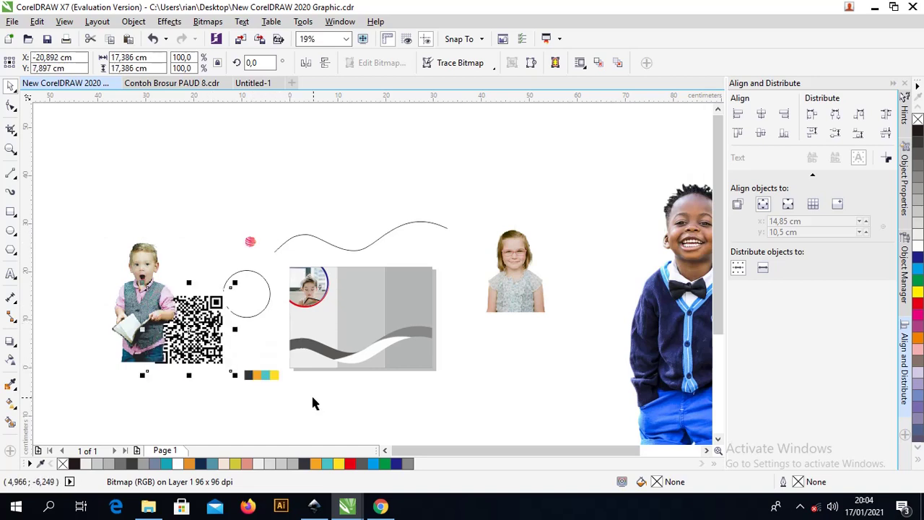
pyautogui.click(262, 375)
pyautogui.moveTo(261, 375); pyautogui.dragTo(472, 345)
# - Fill the page's left column with the dark navy sampled from the first swatch of the colour strip
pyautogui.press('z')
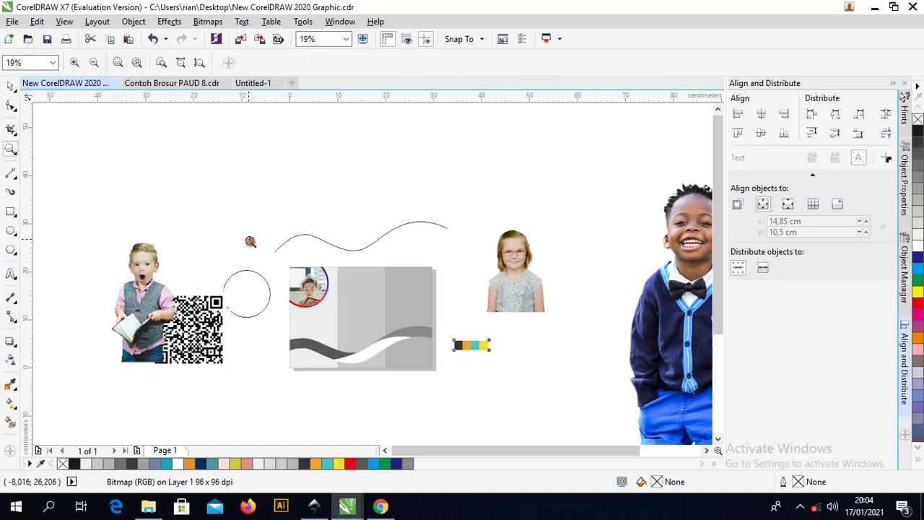
pyautogui.moveTo(250, 241); pyautogui.dragTo(529, 399)
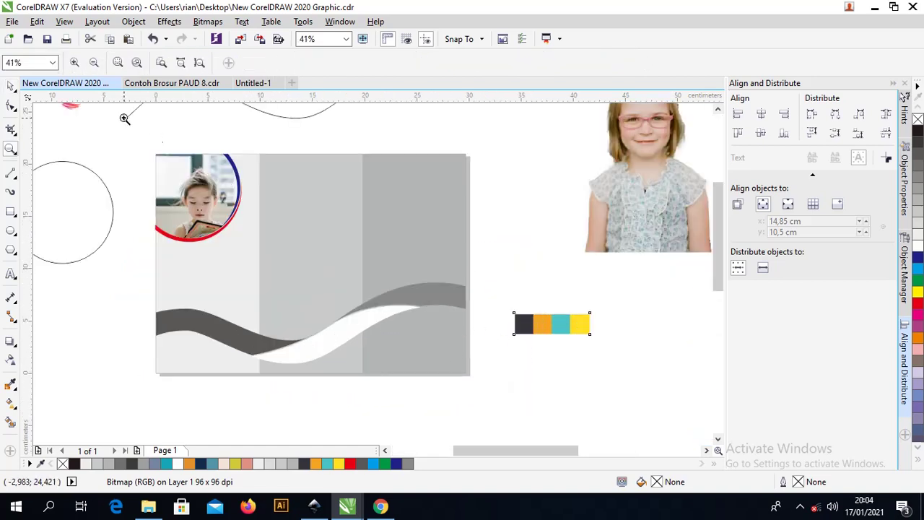
pyautogui.click(10, 85)
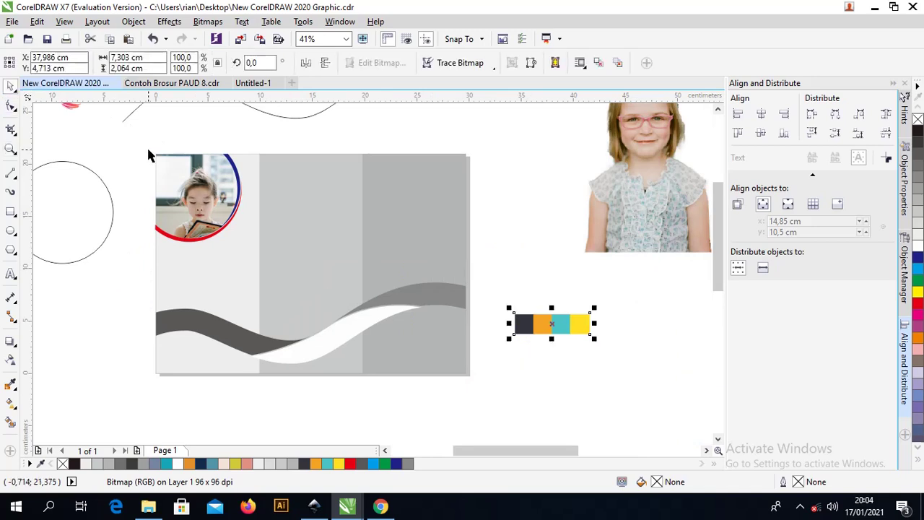
pyautogui.click(173, 270)
pyautogui.click(10, 385)
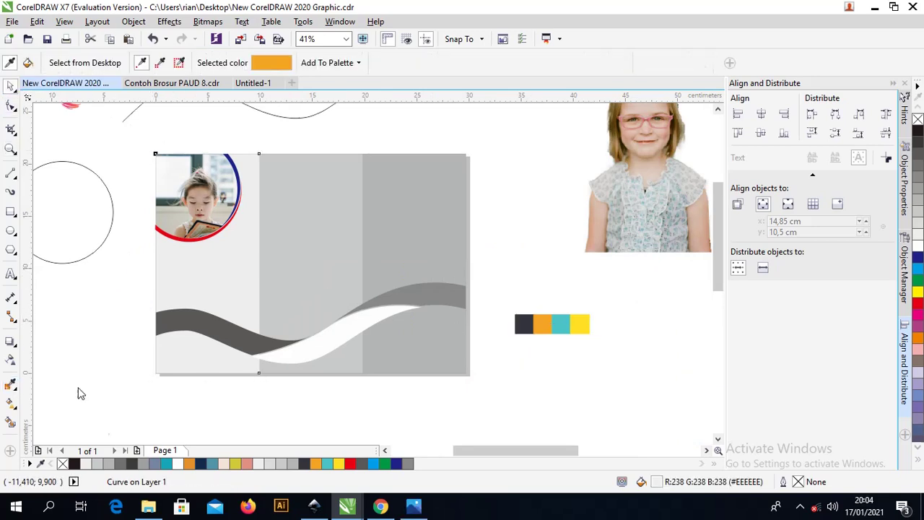
pyautogui.click(524, 323)
pyautogui.click(236, 268)
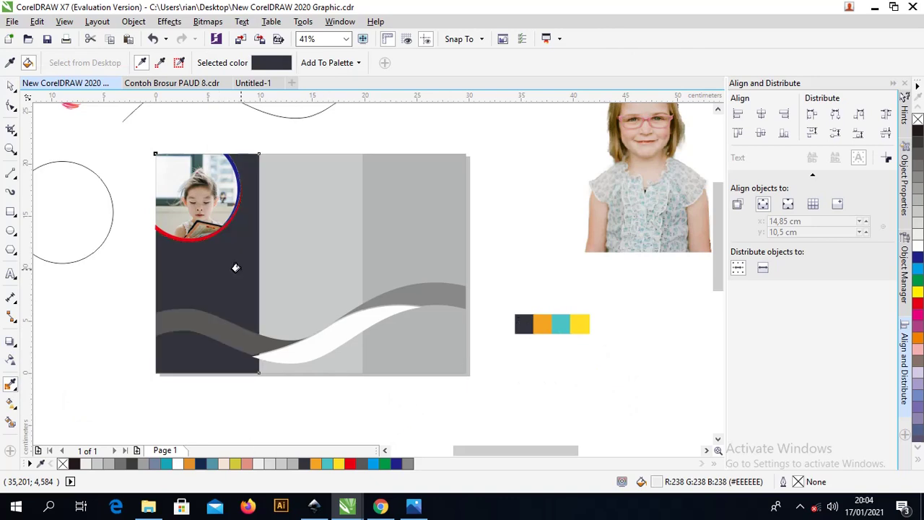
pyautogui.click(11, 87)
# - Shrink the middle column shape downwards from its upper edge to a height of about 2.66 cm, keeping its base in place
pyautogui.click(347, 372)
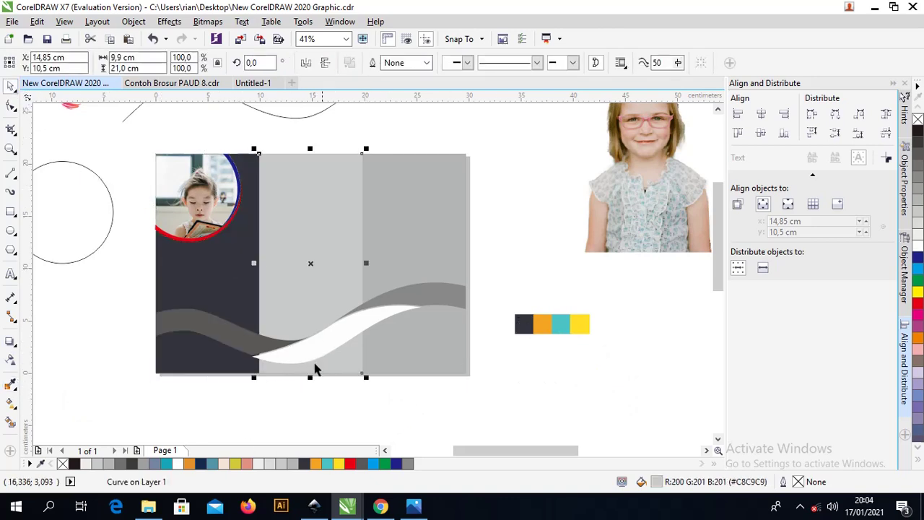
pyautogui.scroll(2, 292, 370)
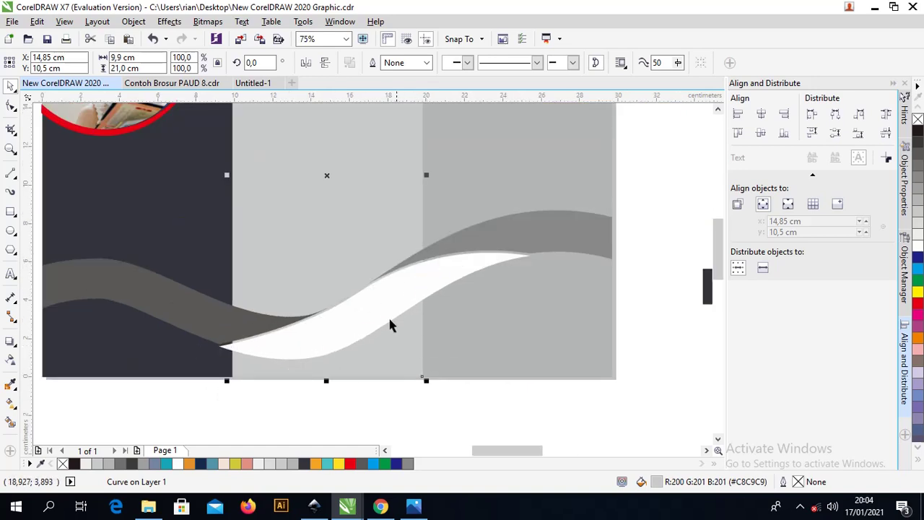
pyautogui.scroll(-2, 335, 339)
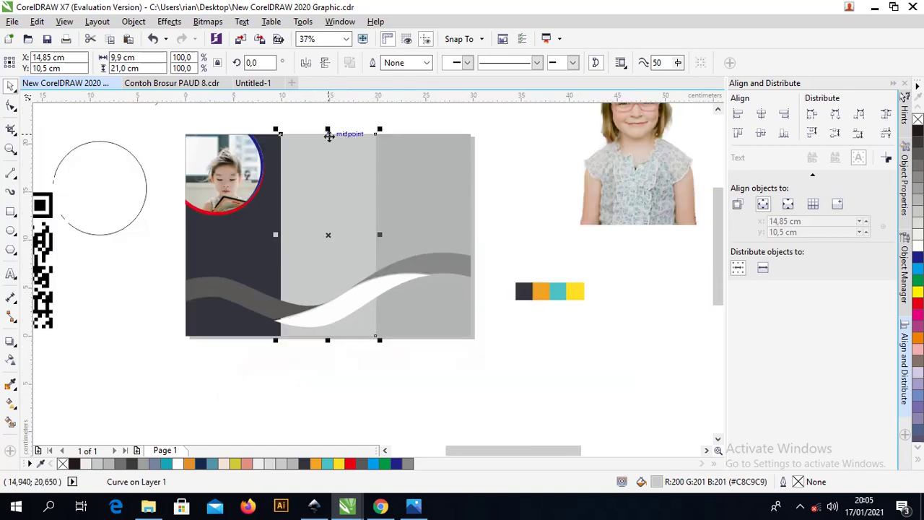
pyautogui.moveTo(327, 129); pyautogui.dragTo(323, 305)
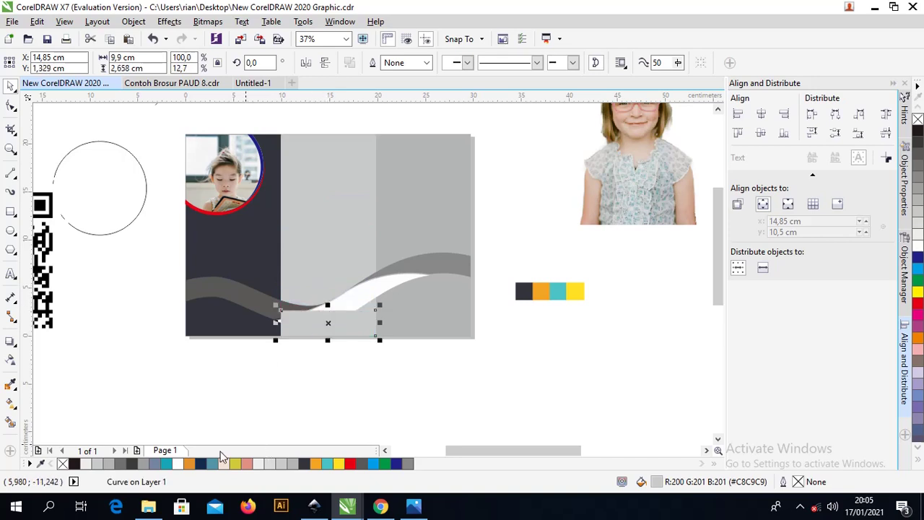
# - Fill the shortened middle block with the dark navy #31343B sampled from the colour strip
pyautogui.click(40, 466)
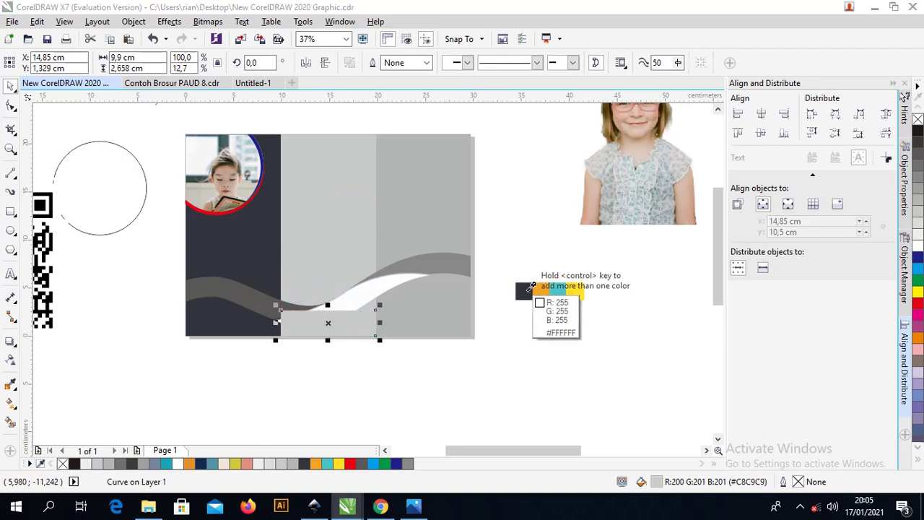
pyautogui.click(530, 296)
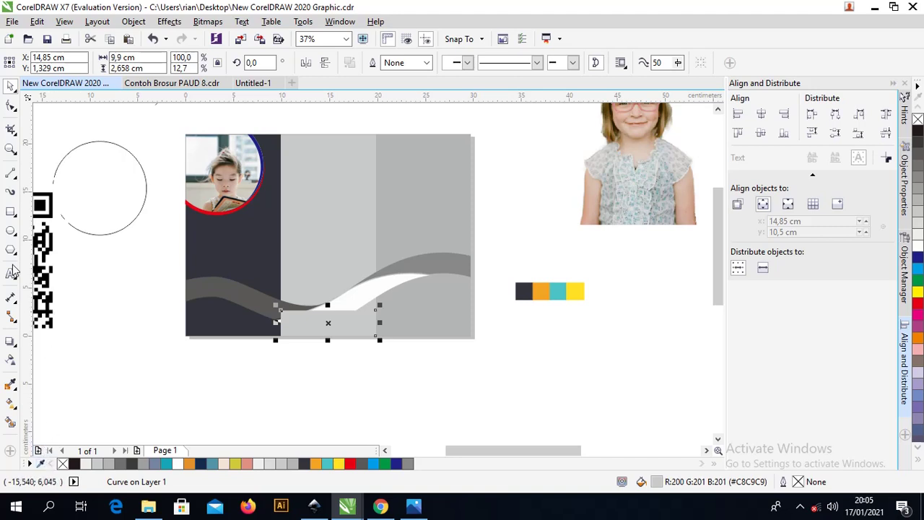
pyautogui.click(13, 385)
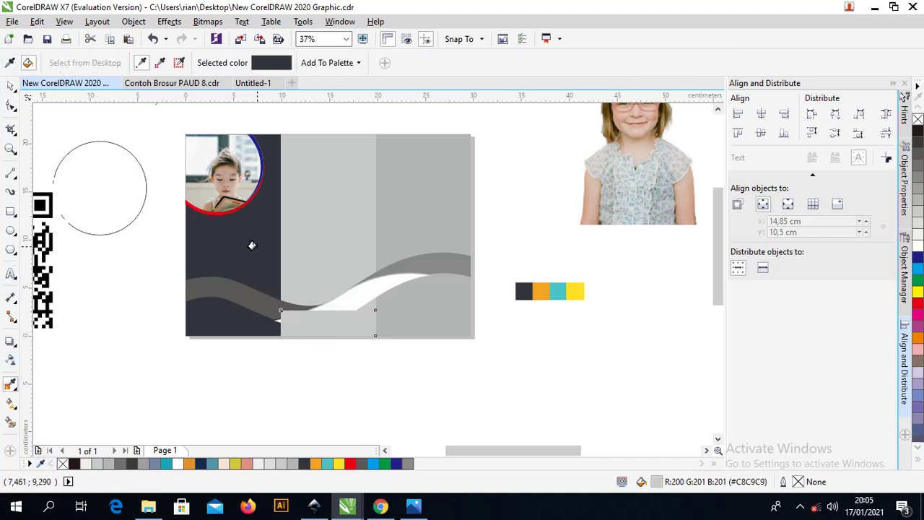
pyautogui.click(311, 320)
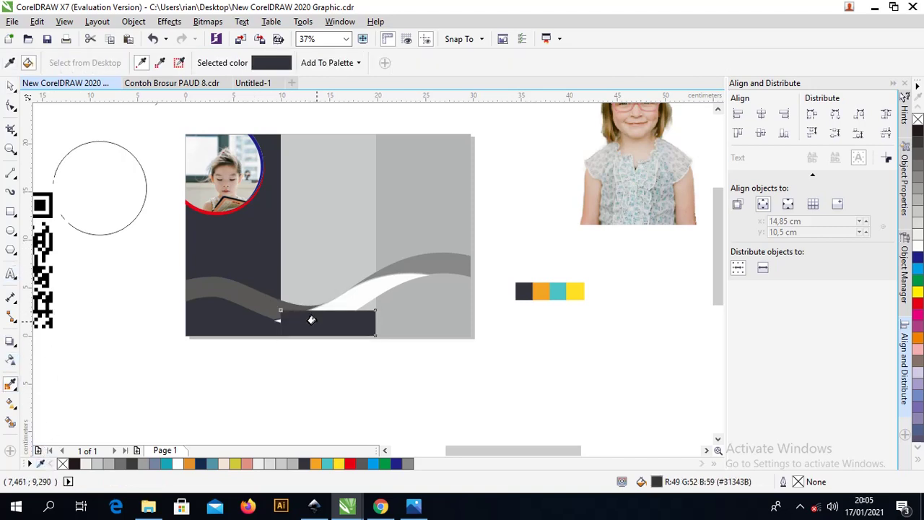
pyautogui.click(10, 86)
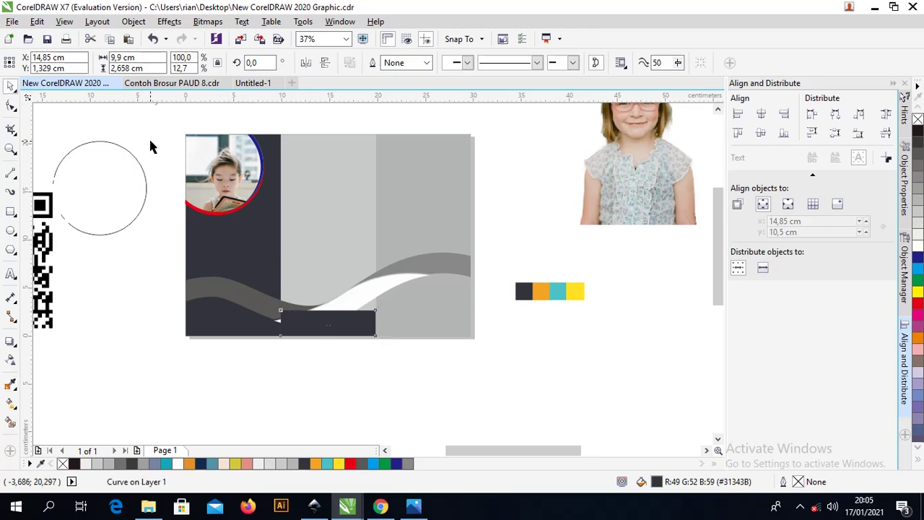
# - Send the dark middle block back one level behind the white wave and stretch its height to about 3.01 cm
pyautogui.hotkey('ctrl', 'pagedown')
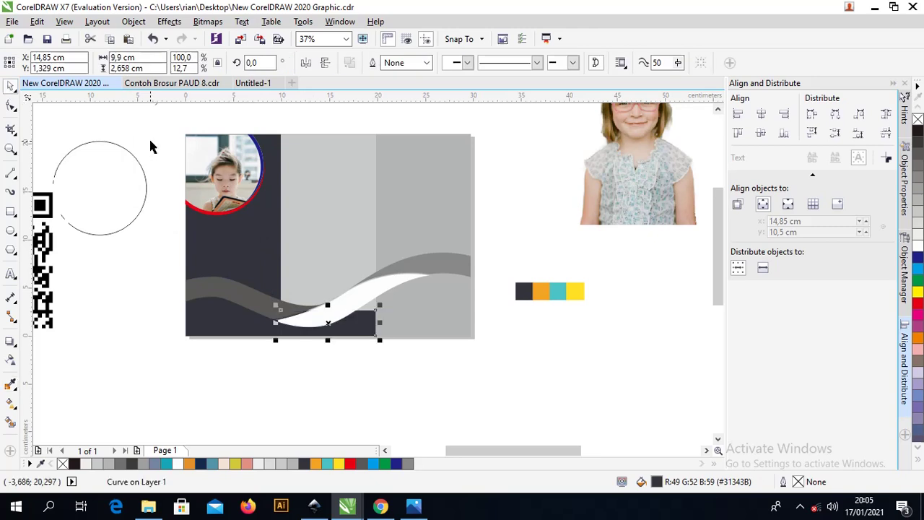
pyautogui.scroll(2, 307, 344)
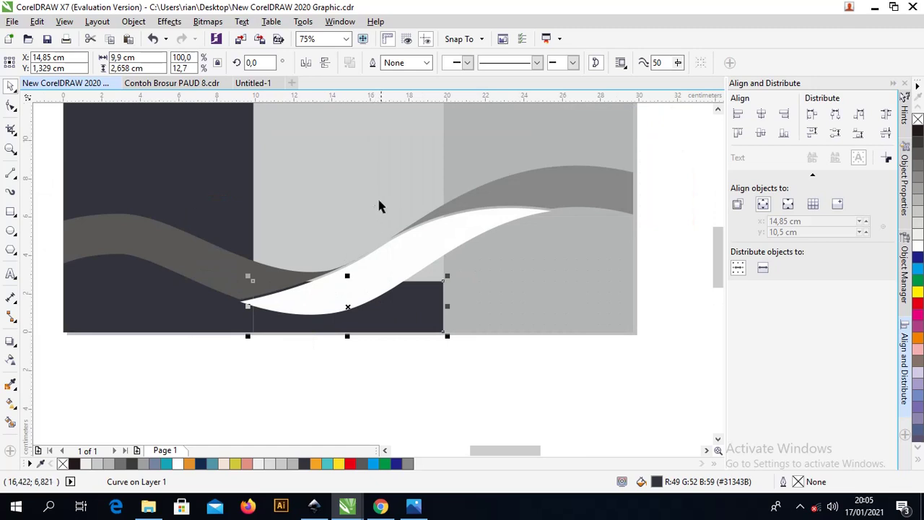
pyautogui.moveTo(348, 276); pyautogui.dragTo(342, 268)
# - Raise the dark middle block's upper right node along the column border to just above the white wave
pyautogui.scroll(2, 343, 268)
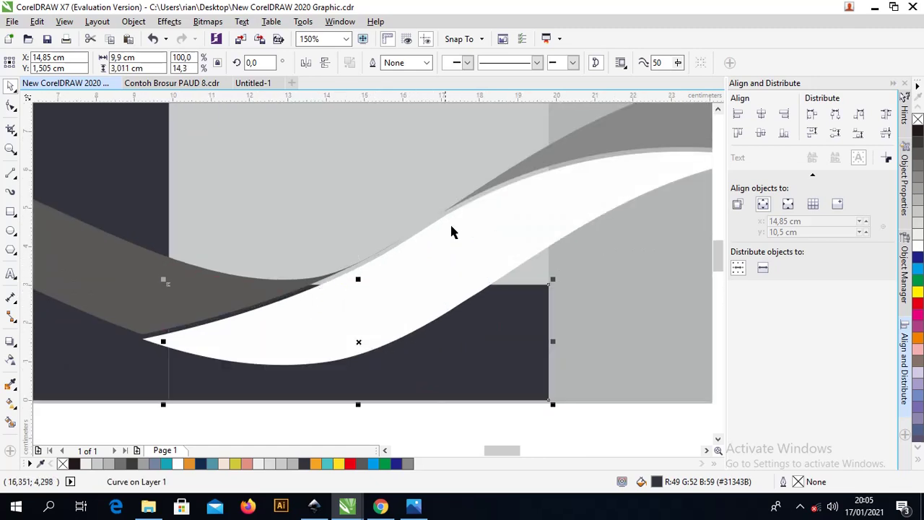
pyautogui.press('F10')
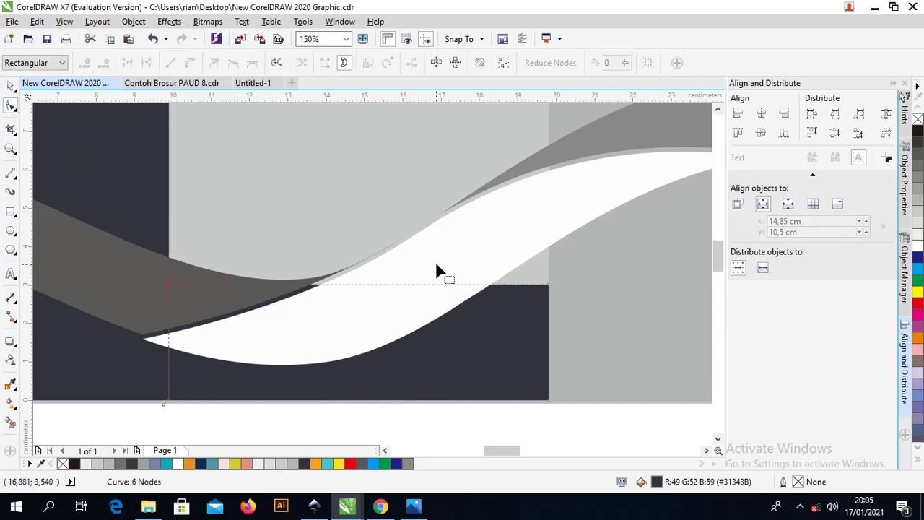
pyautogui.moveTo(550, 284); pyautogui.dragTo(549, 156)
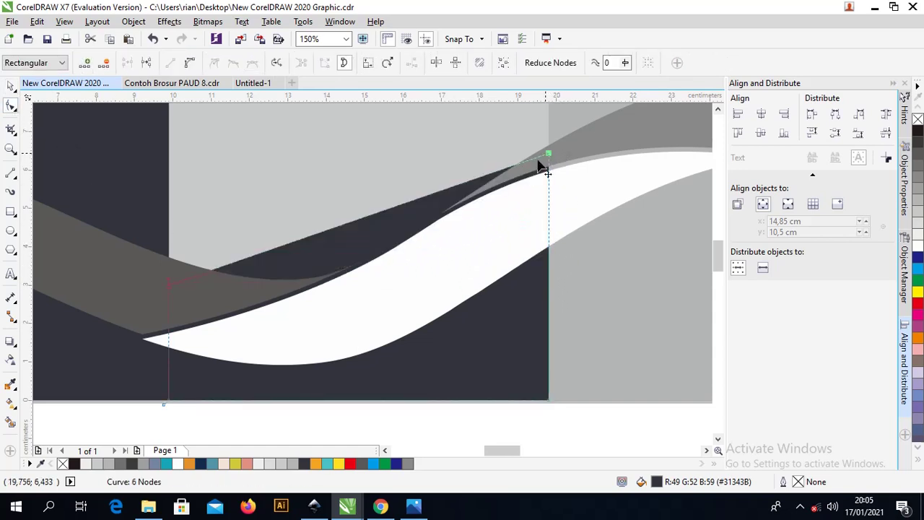
# - Convert the dark block's slanted upper edge to a curve and bend it to follow the white wave's upper edge
pyautogui.click(342, 226)
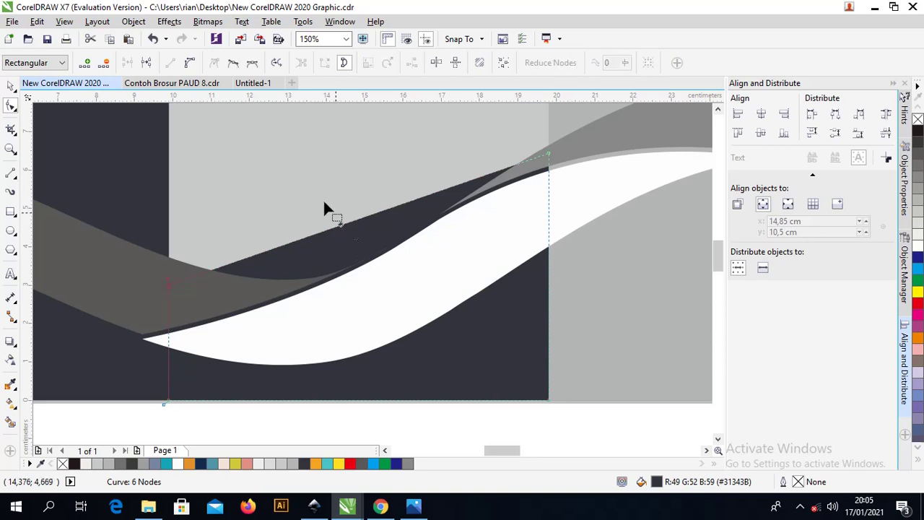
pyautogui.click(190, 64)
pyautogui.moveTo(295, 243); pyautogui.dragTo(390, 316)
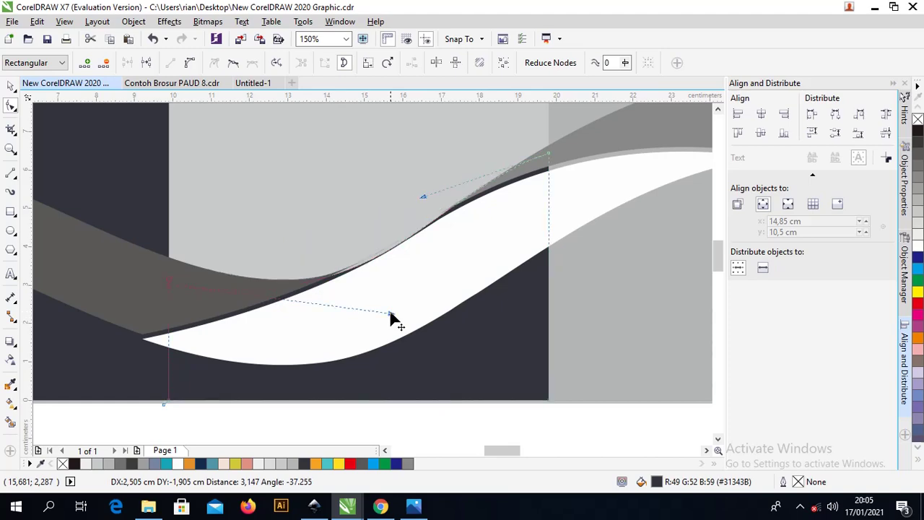
pyautogui.scroll(2, 421, 196)
pyautogui.scroll(-3, 447, 235)
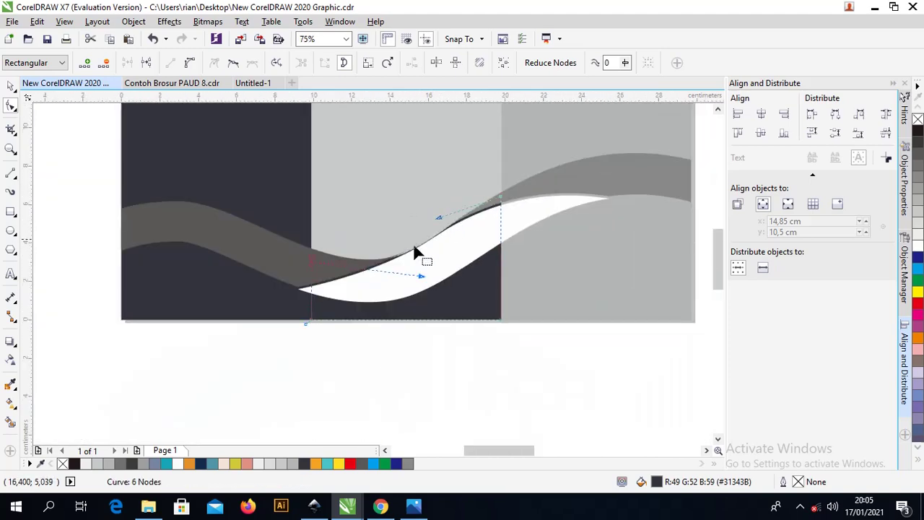
pyautogui.moveTo(421, 286); pyautogui.dragTo(425, 273)
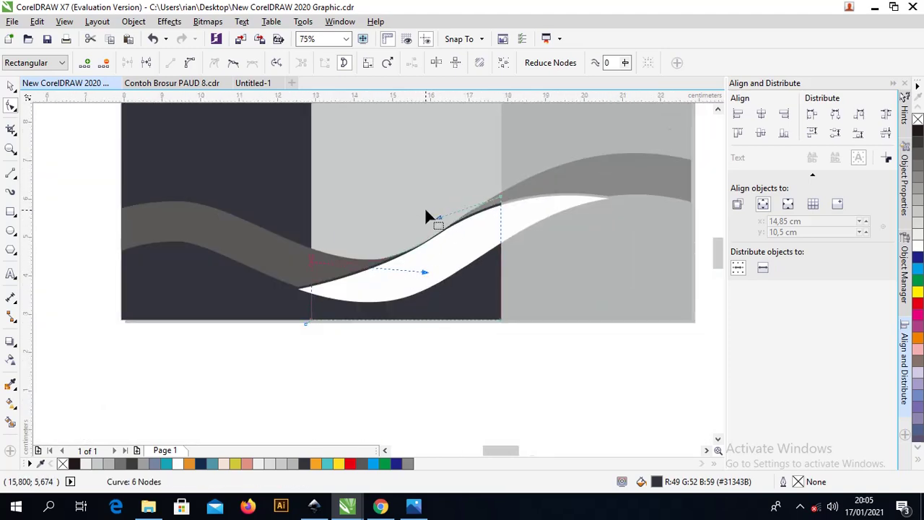
pyautogui.scroll(2, 448, 261)
pyautogui.scroll(-2, 448, 253)
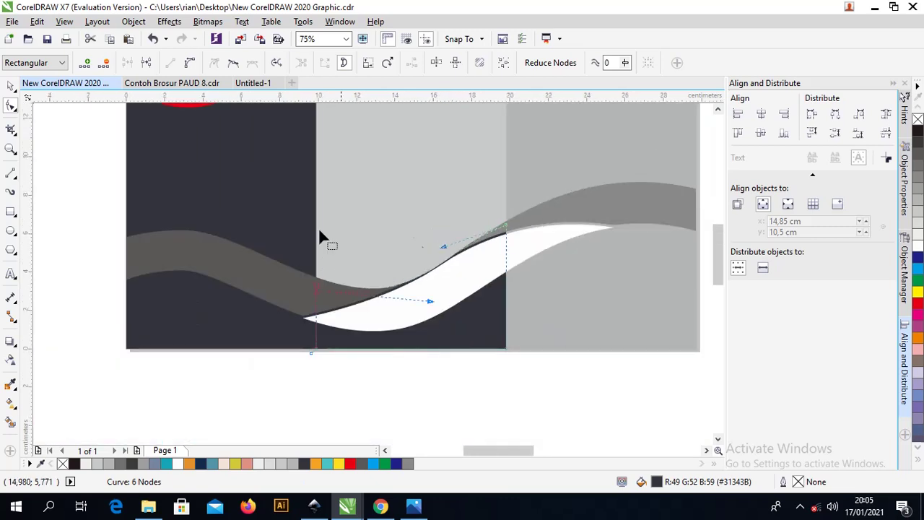
# - Weld the dark middle block and the dark left column into a single shape
pyautogui.click(11, 85)
pyautogui.click(354, 374)
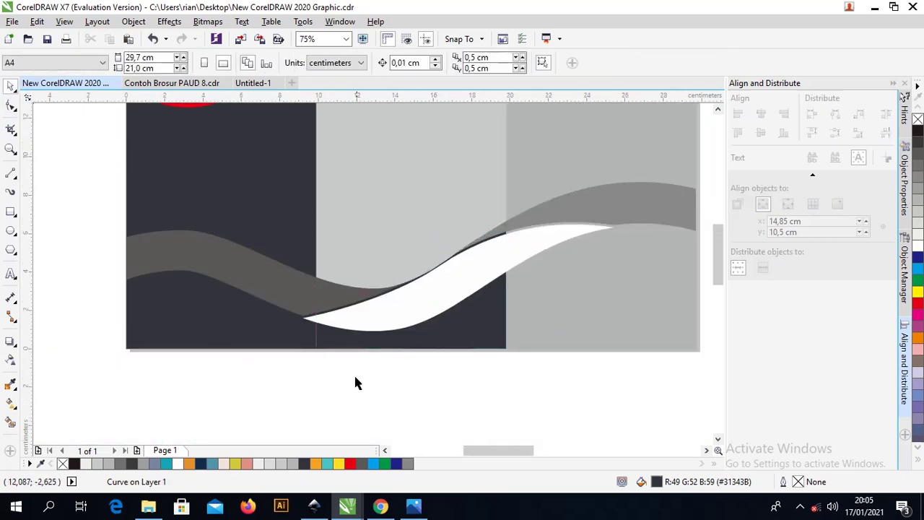
pyautogui.click(323, 347)
pyautogui.keyDown('shift'); pyautogui.click(280, 326); pyautogui.keyUp('shift')
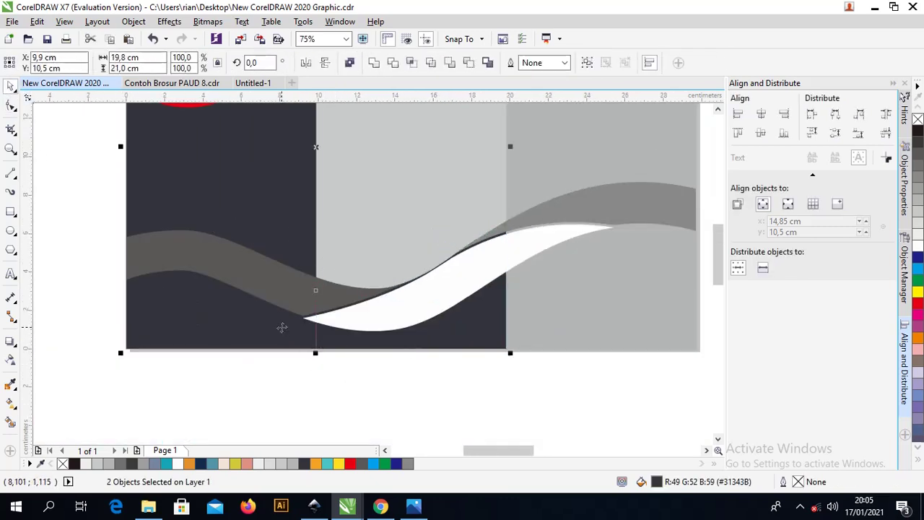
pyautogui.click(373, 63)
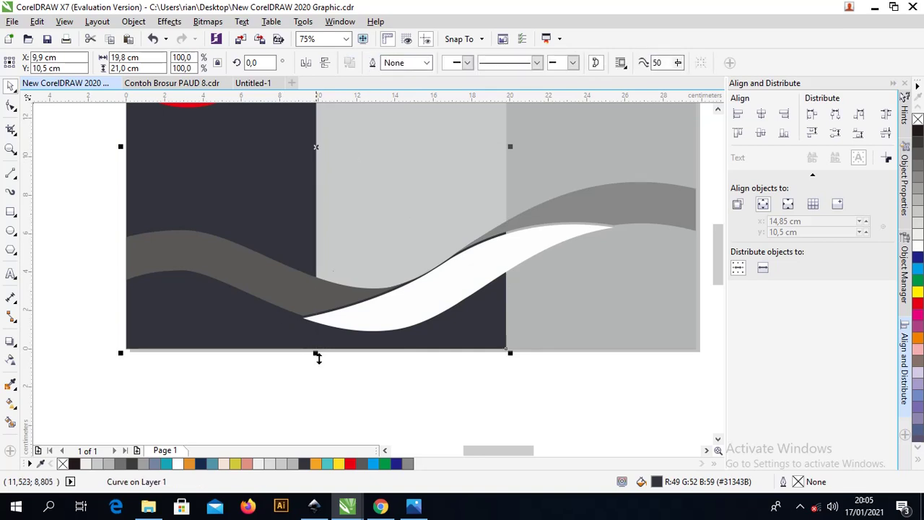
pyautogui.click(318, 423)
# - Shorten the front grey right column from its upper edge down to a height of about 6.4 cm
pyautogui.scroll(-2, 310, 343)
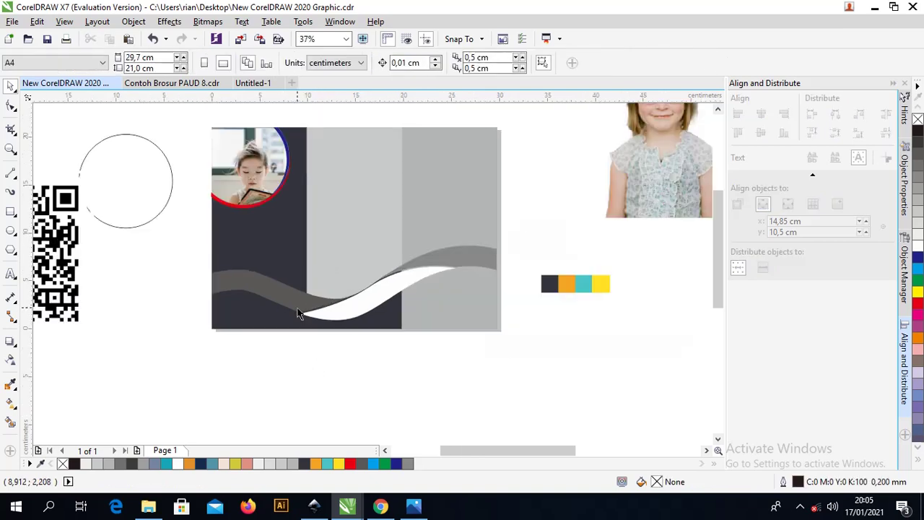
pyautogui.click(473, 299)
pyautogui.scroll(2, 481, 241)
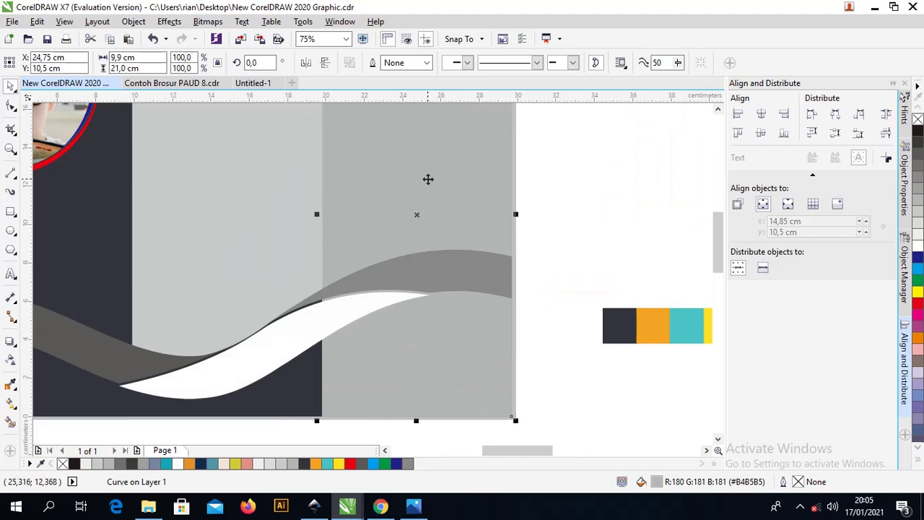
pyautogui.scroll(-2, 428, 180)
pyautogui.scroll(-2, 430, 148)
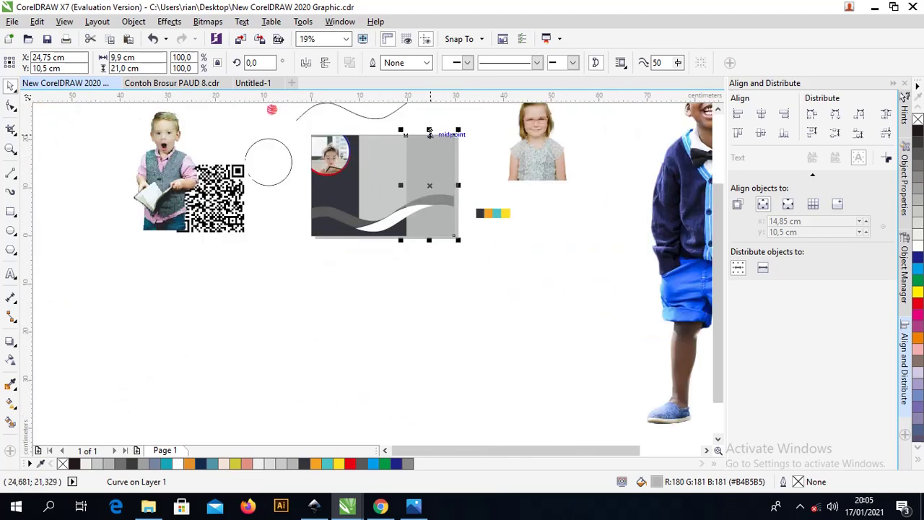
pyautogui.moveTo(430, 132); pyautogui.dragTo(432, 205)
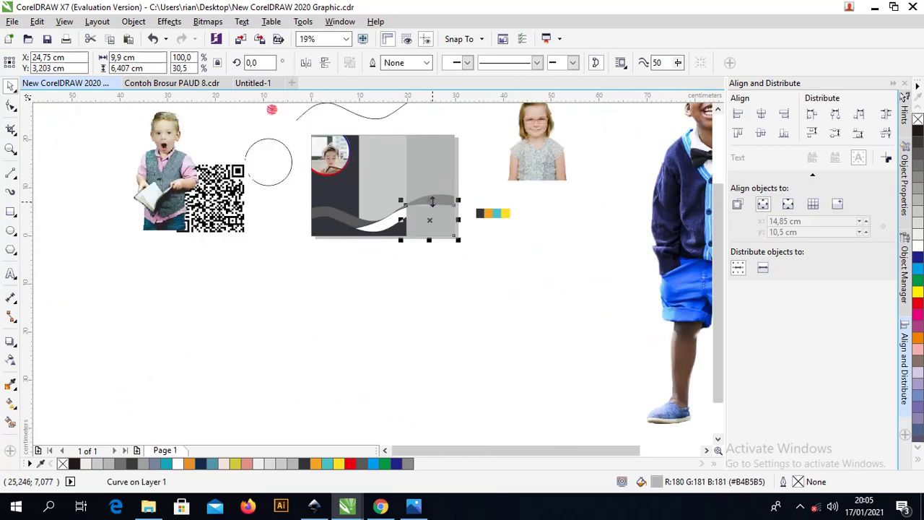
pyautogui.scroll(2, 432, 203)
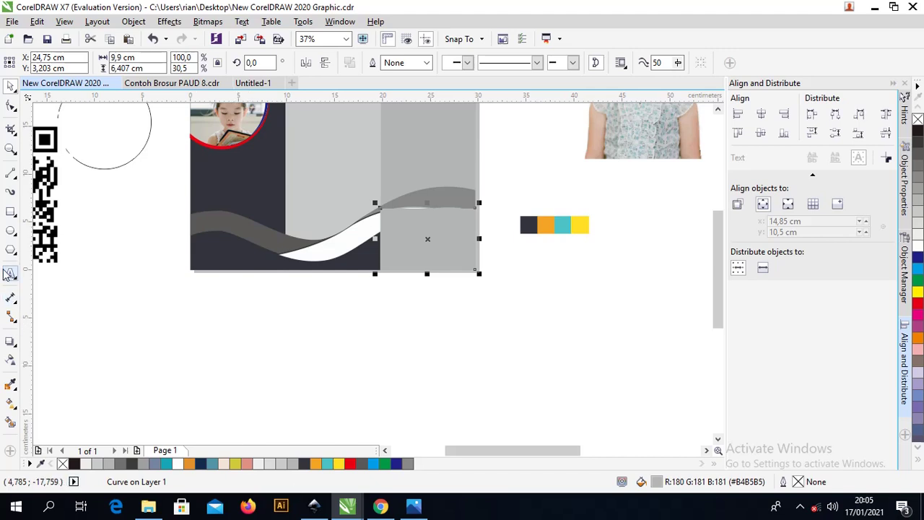
# - Fill the shortened right block with the dark navy #31343B sampled from the welded dark shape
pyautogui.click(10, 385)
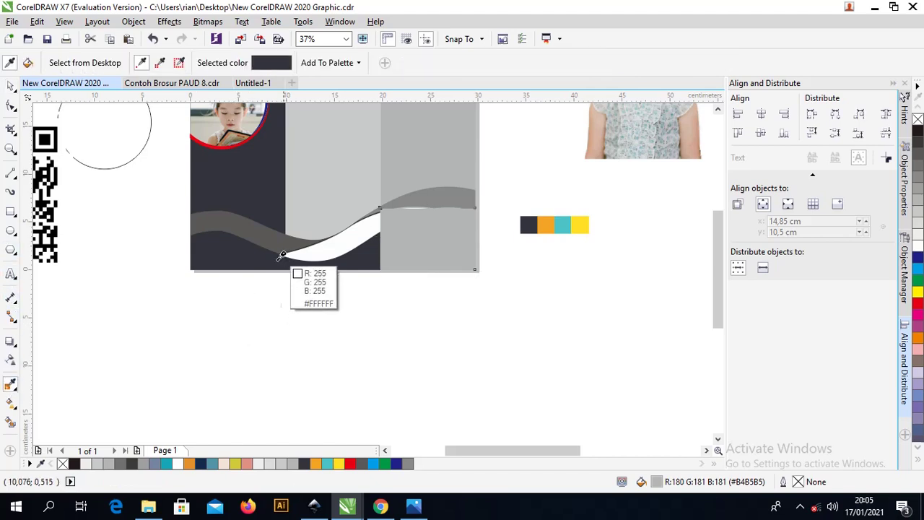
pyautogui.click(371, 258)
pyautogui.click(423, 237)
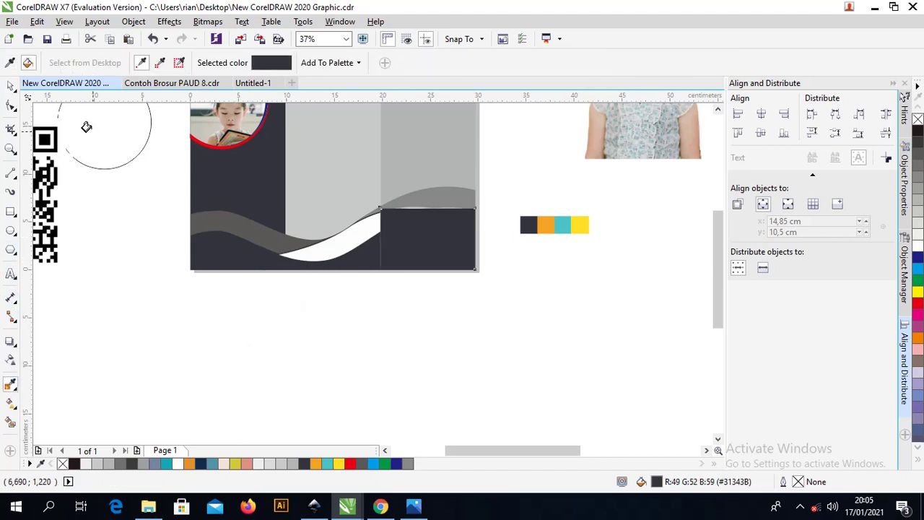
pyautogui.click(11, 85)
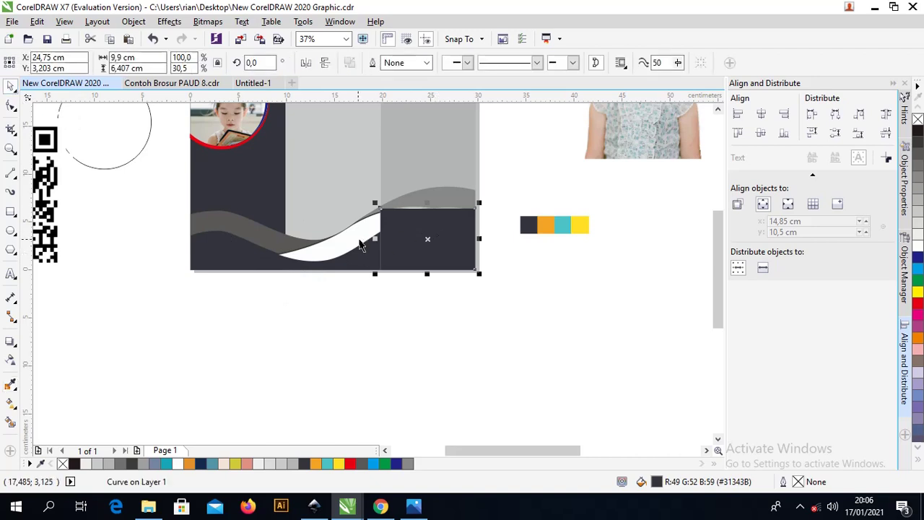
# - Bring the white wave and the grey right wave in front of the dark right block
pyautogui.click(359, 243)
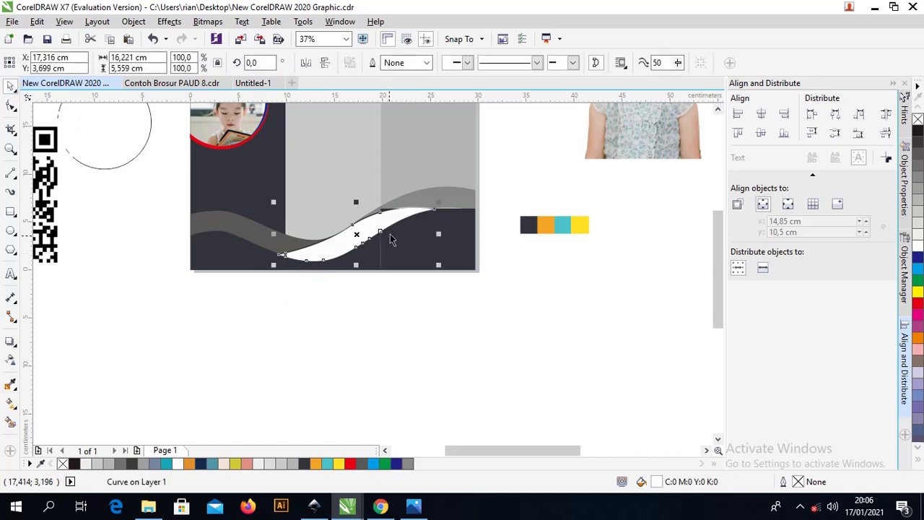
pyautogui.click(425, 204)
pyautogui.scroll(2, 425, 202)
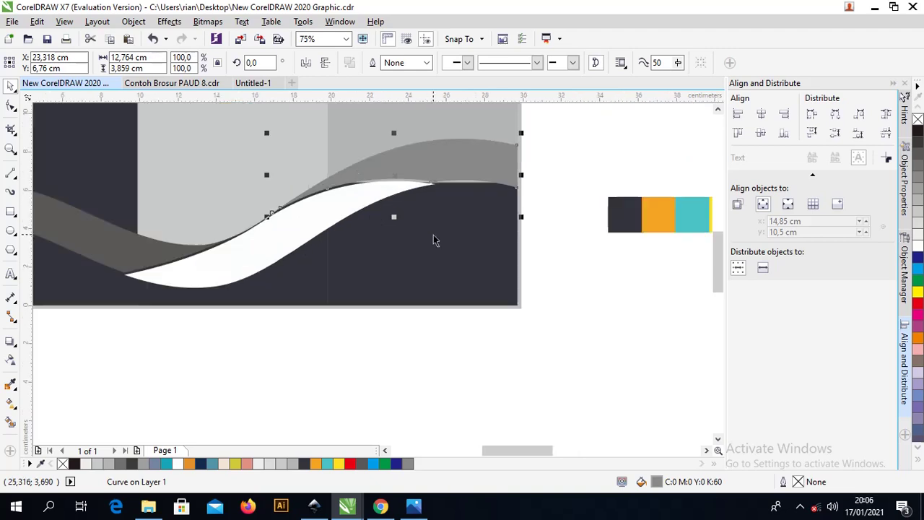
# - Stretch the dark right block upward to a height of 6.9 cm so it reaches behind the grey wave
pyautogui.click(448, 230)
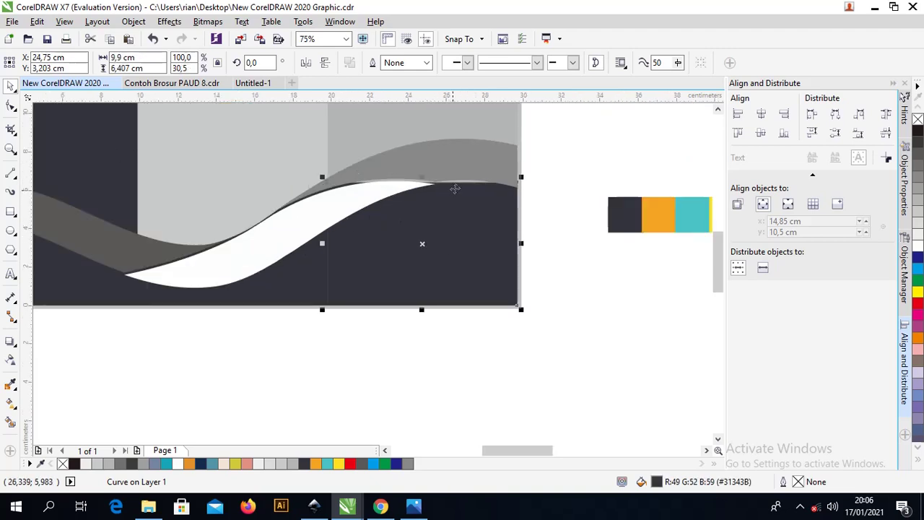
pyautogui.moveTo(422, 177); pyautogui.dragTo(421, 167)
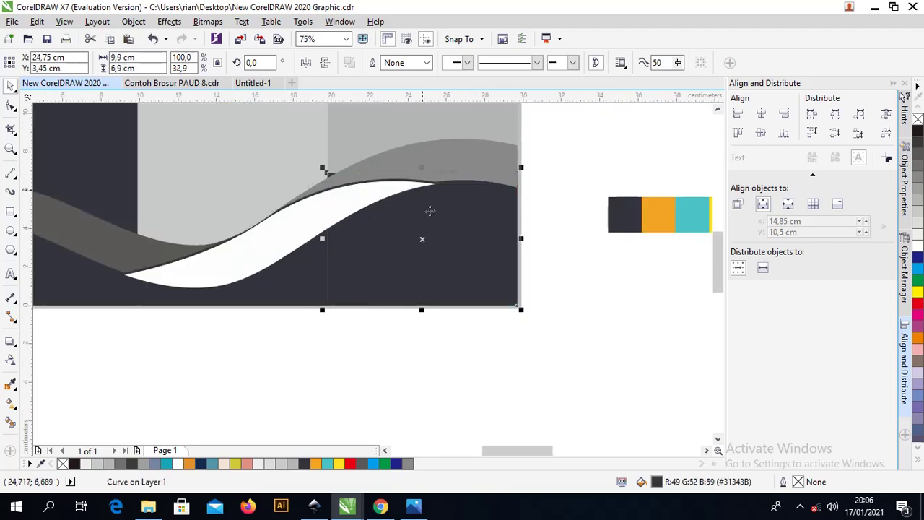
pyautogui.click(541, 308)
# - Lower the dark right block's upper left node along the column border to just above the white wave
pyautogui.click(344, 195)
pyautogui.click(11, 106)
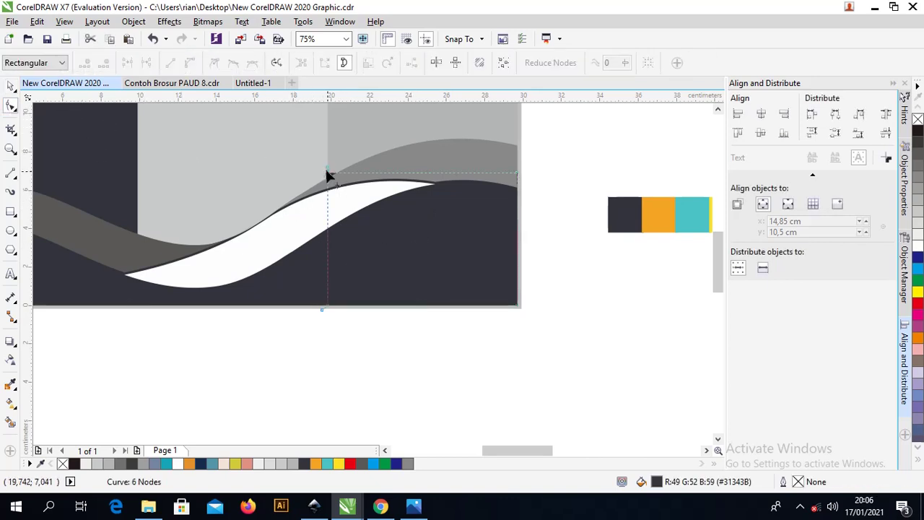
pyautogui.moveTo(329, 177)
pyautogui.mouseDown()
pyautogui.moveTo(341, 190)
pyautogui.moveTo(332, 184)
pyautogui.mouseUp()
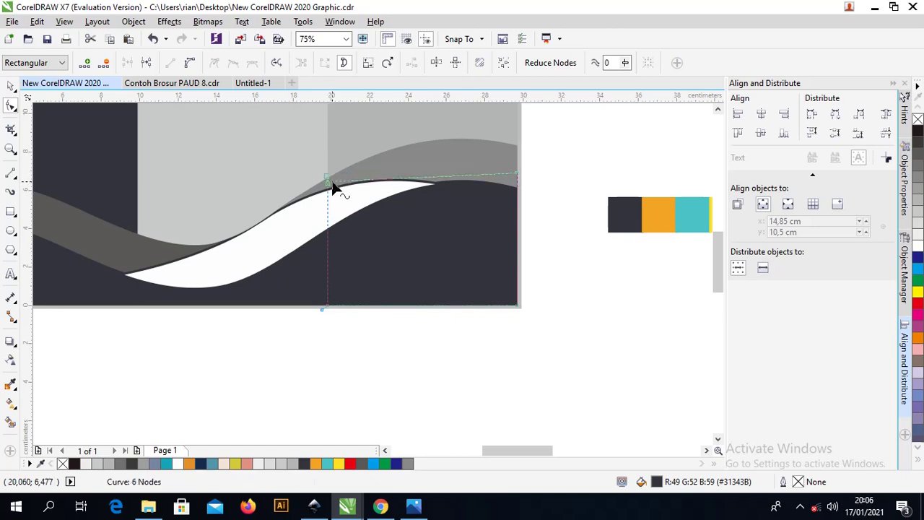
pyautogui.click(11, 86)
pyautogui.click(542, 397)
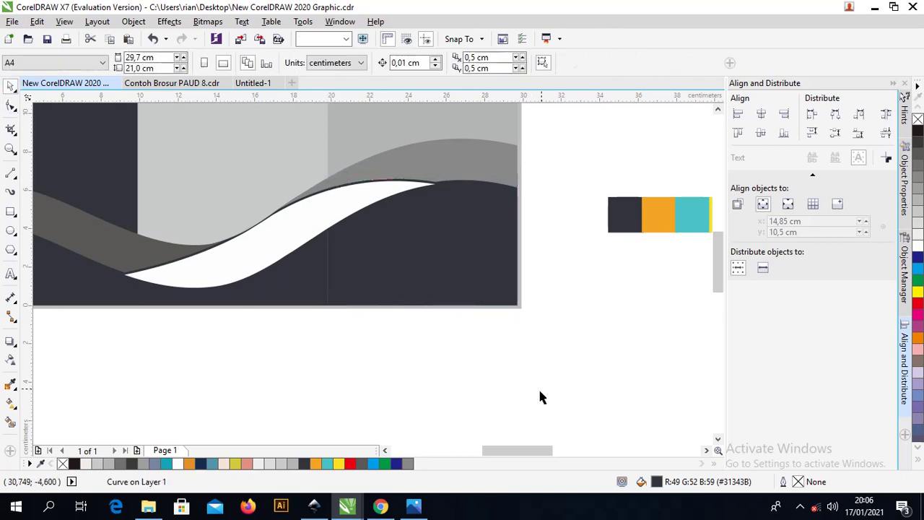
# - Recolour the photo frame's ring, filling the blue arc with orange #F4A423 and the red arc with teal
pyautogui.scroll(-2, 448, 309)
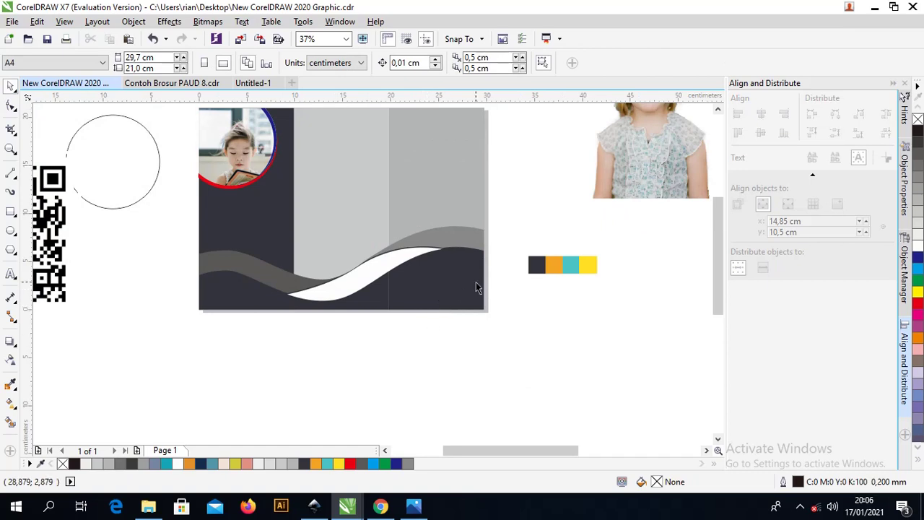
pyautogui.click(274, 126)
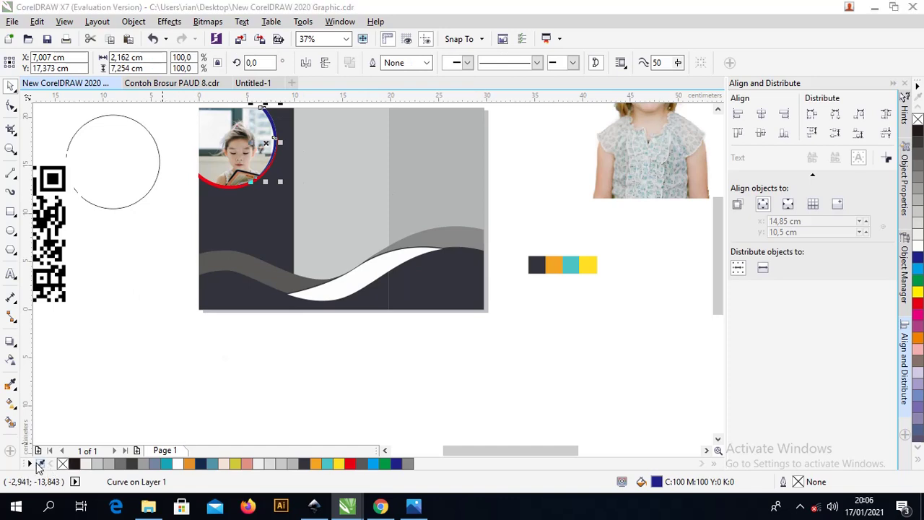
pyautogui.click(42, 464)
pyautogui.click(553, 267)
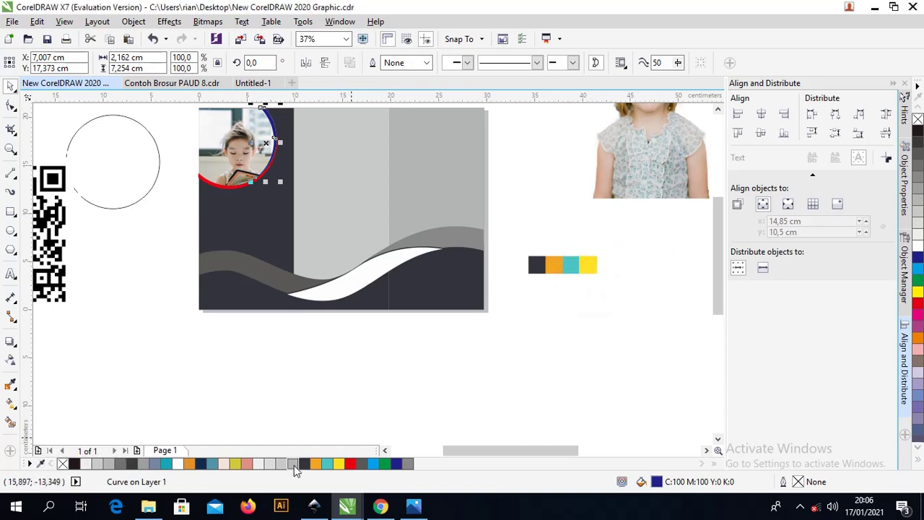
pyautogui.rightClick(320, 466)
pyautogui.press('Tab')
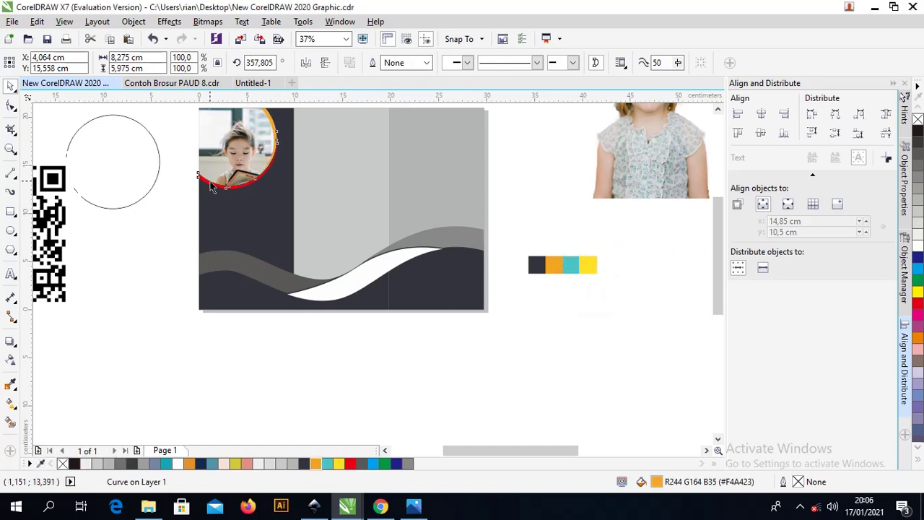
pyautogui.rightClick(164, 463)
pyautogui.click(409, 339)
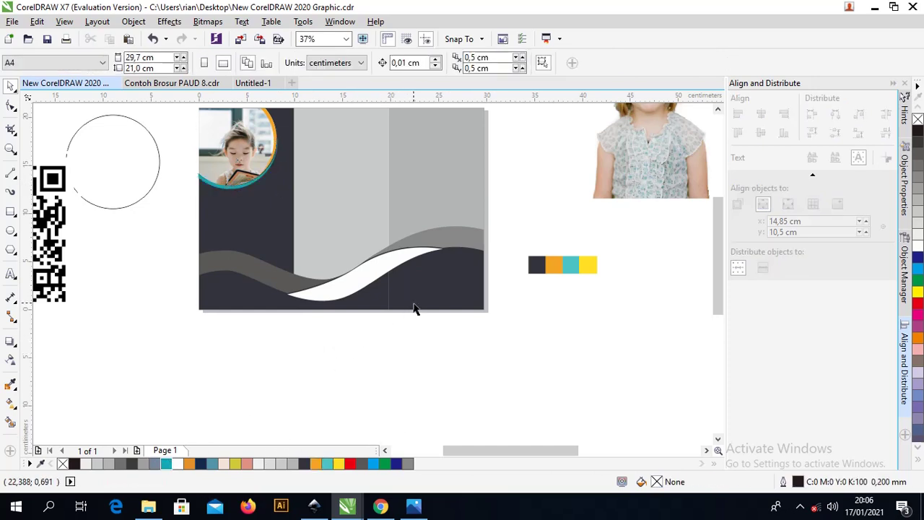
# - Fill the middle column with white and the right column with teal #16A6B5
pyautogui.click(357, 192)
pyautogui.click(224, 464)
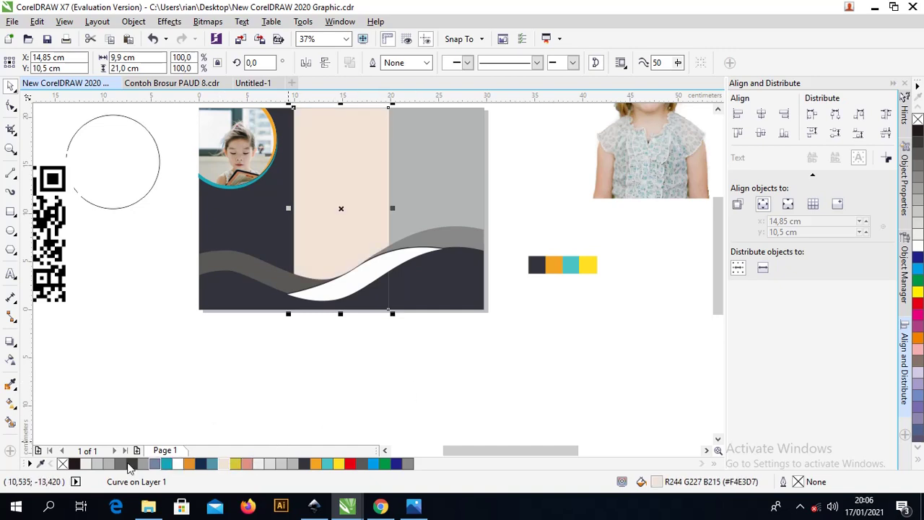
pyautogui.click(917, 246)
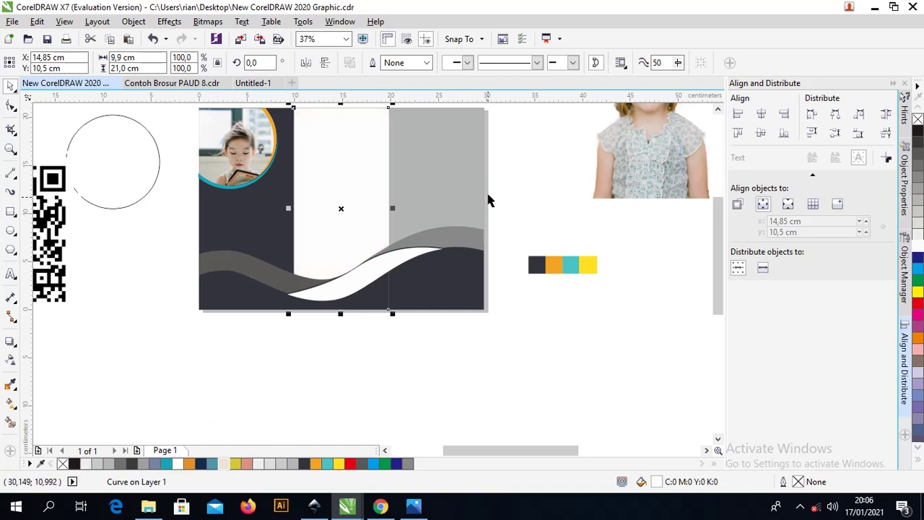
pyautogui.click(454, 158)
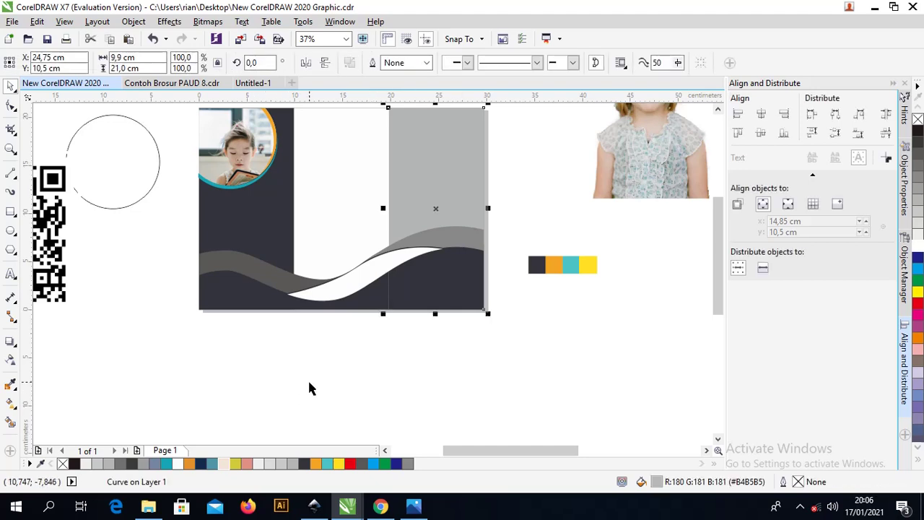
pyautogui.click(166, 463)
pyautogui.click(514, 328)
# - Fill the grey wave across the right column with yellow #FFE024
pyautogui.scroll(-2, 464, 303)
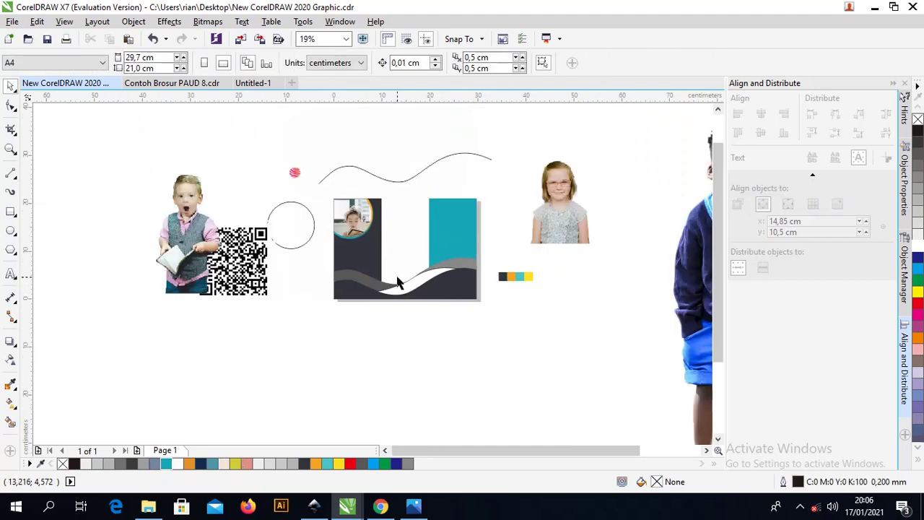
pyautogui.press('z')
pyautogui.moveTo(565, 324); pyautogui.dragTo(299, 171)
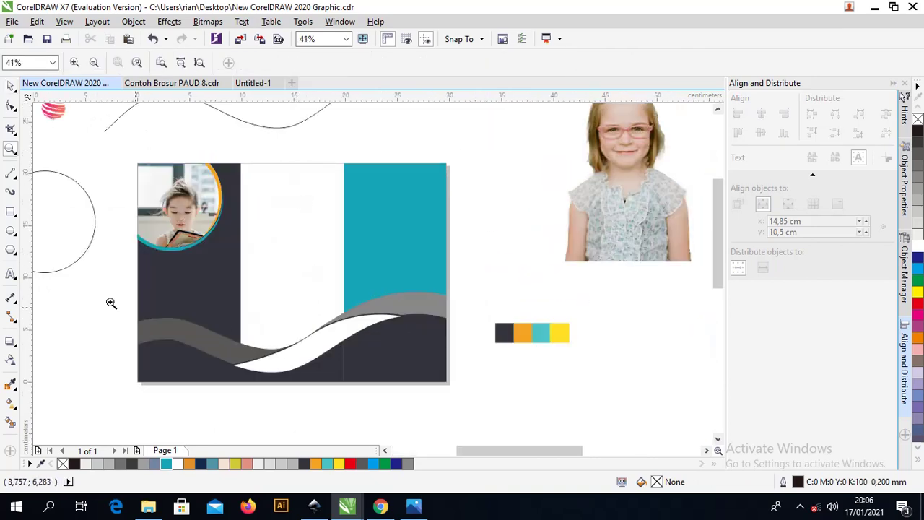
pyautogui.click(11, 86)
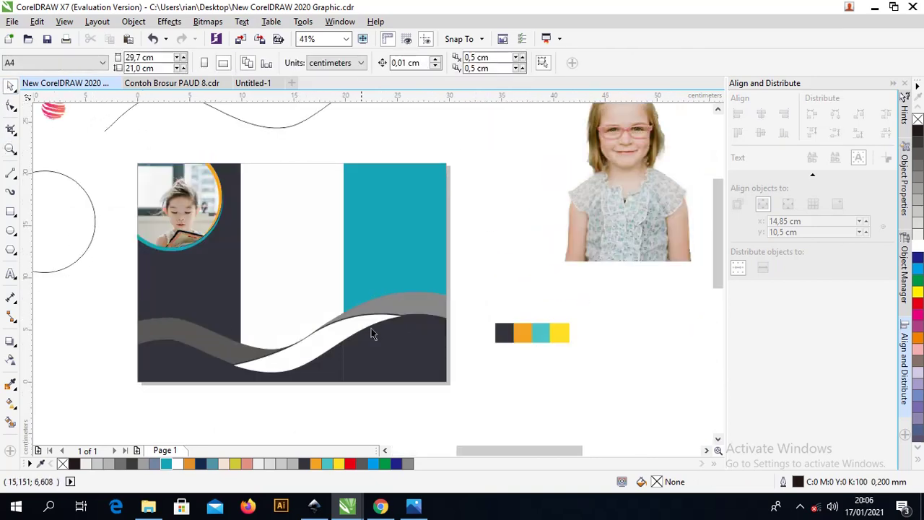
pyautogui.click(396, 298)
pyautogui.click(339, 463)
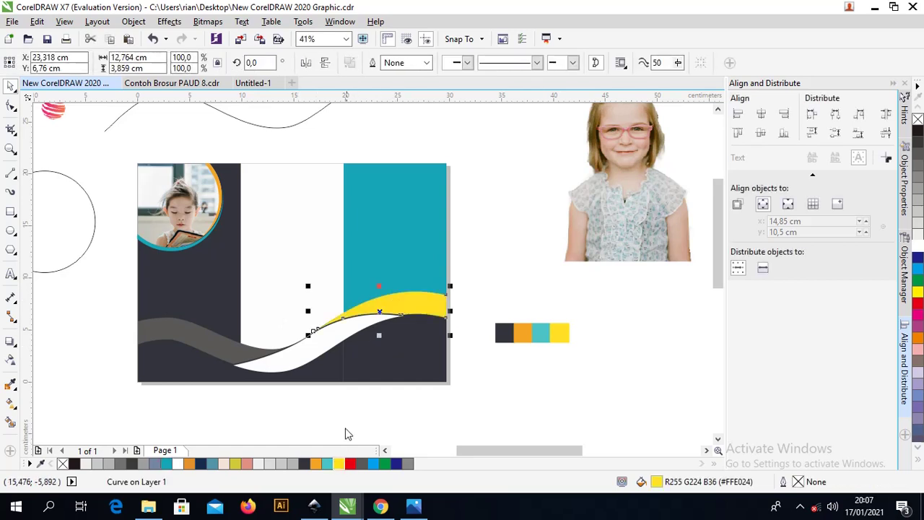
# - Fill the white middle wave with orange and the dark grey left wave with teal
pyautogui.click(312, 359)
pyautogui.click(189, 464)
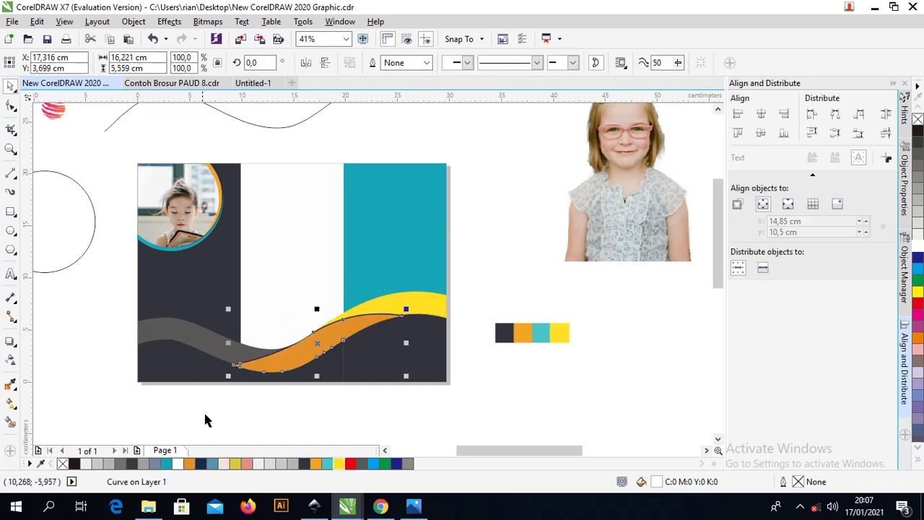
pyautogui.click(191, 331)
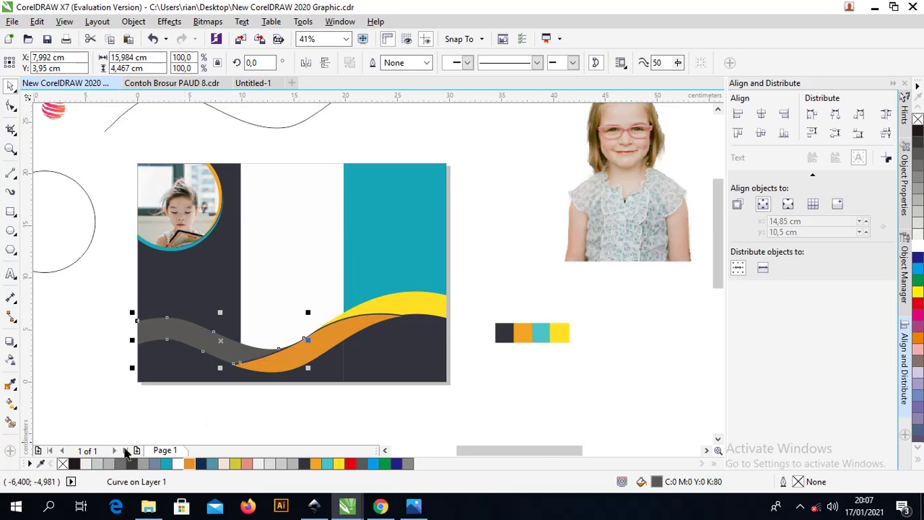
pyautogui.click(167, 463)
pyautogui.click(504, 393)
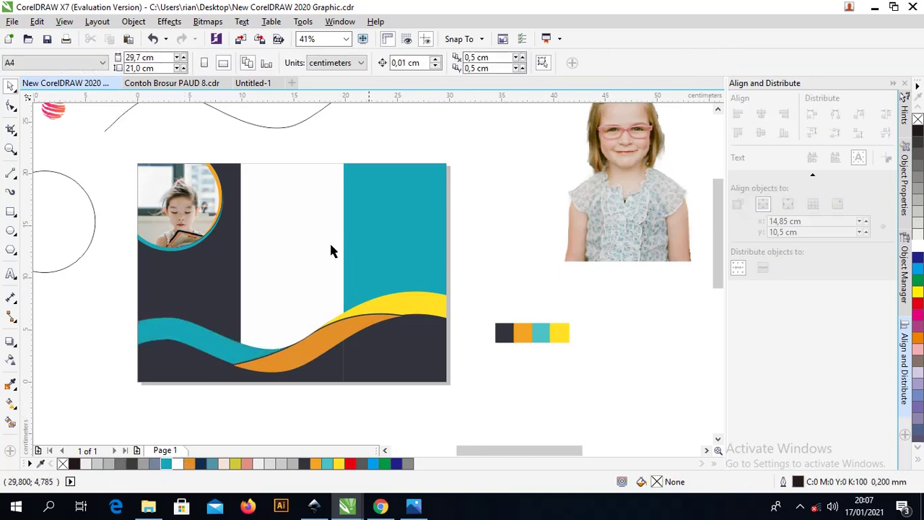
# - Duplicate the teal right column with a 0.5 cm offset right and up, and fill the copy with black (K:100)
pyautogui.click(388, 193)
pyautogui.press('Right')
pyautogui.press('Up')
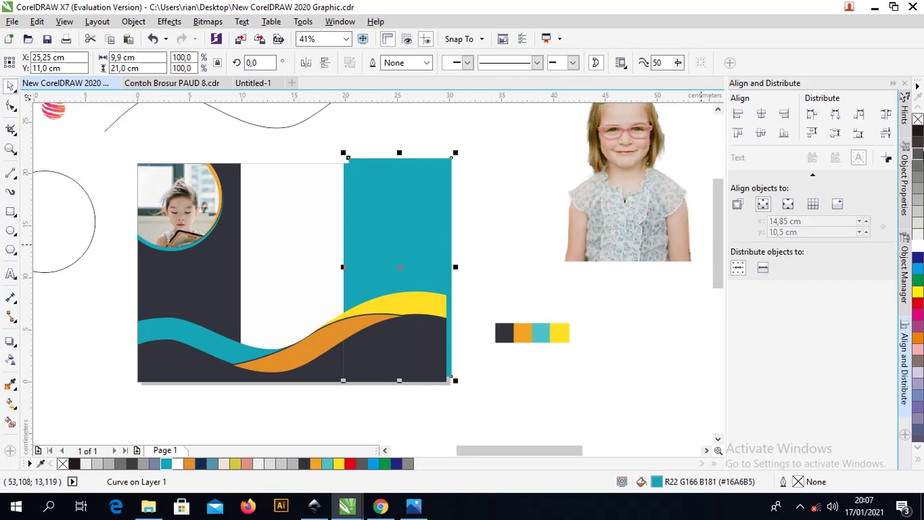
pyautogui.click(917, 134)
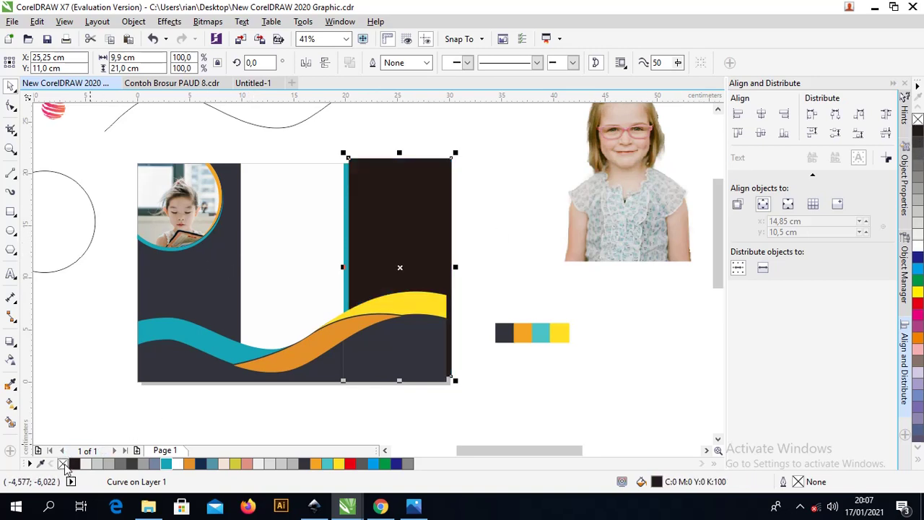
# - Apply a horizontal linear black-to-white fountain fill across the black copy of the right column
pyautogui.click(11, 361)
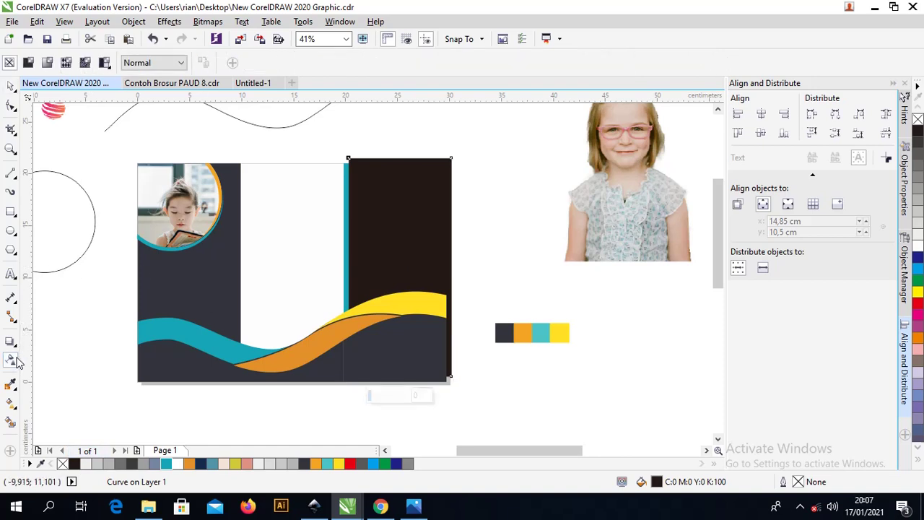
pyautogui.click(11, 403)
pyautogui.moveTo(348, 267); pyautogui.dragTo(450, 267)
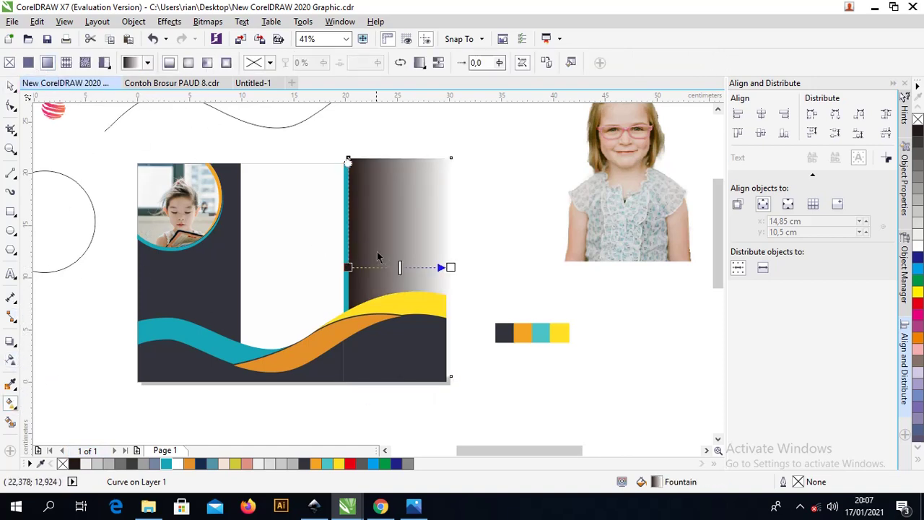
pyautogui.click(451, 267)
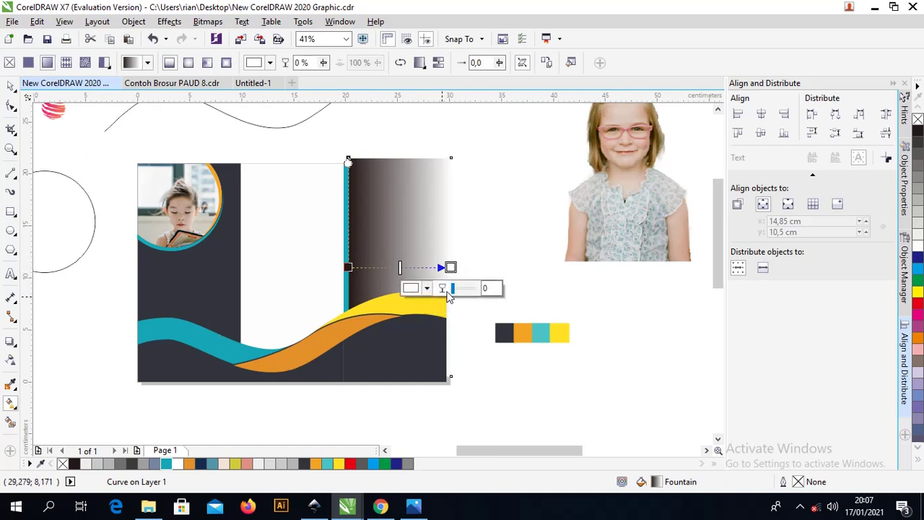
pyautogui.moveTo(454, 289); pyautogui.dragTo(488, 290)
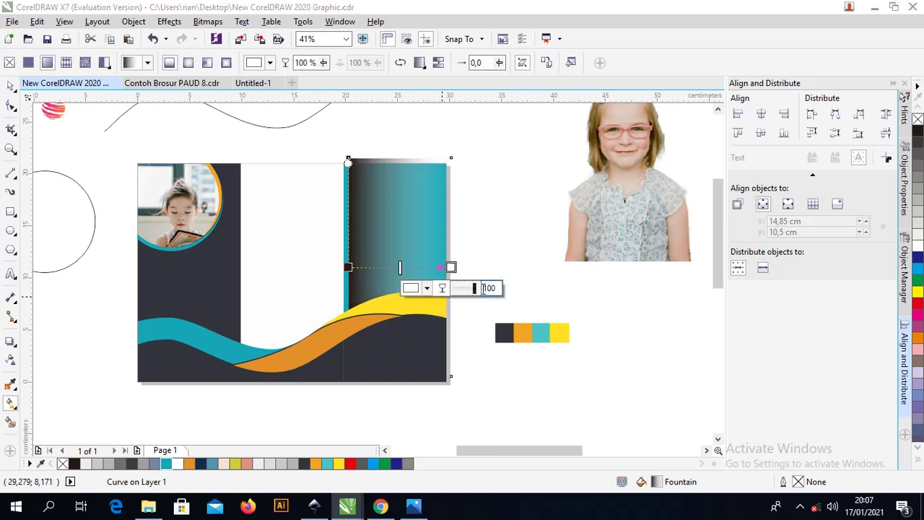
pyautogui.press('Return')
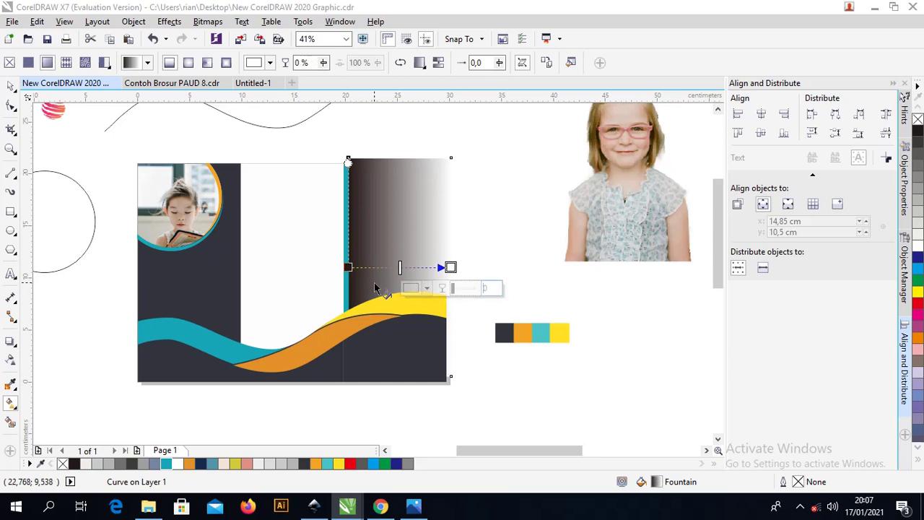
# - Make the gradient's start node 100% transparent and colour its white end node black (C:93 M:88 Y:89 K:80)
pyautogui.click(348, 268)
pyautogui.moveTo(352, 288); pyautogui.dragTo(373, 291)
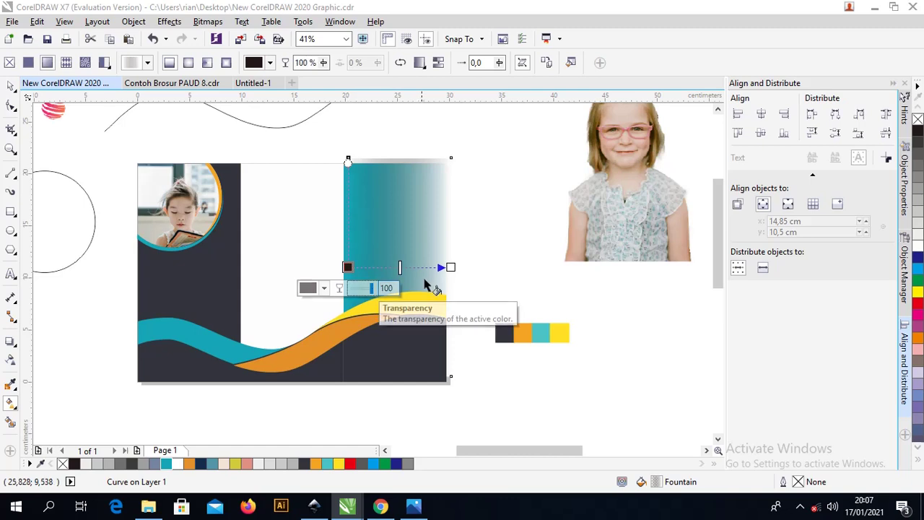
pyautogui.click(449, 267)
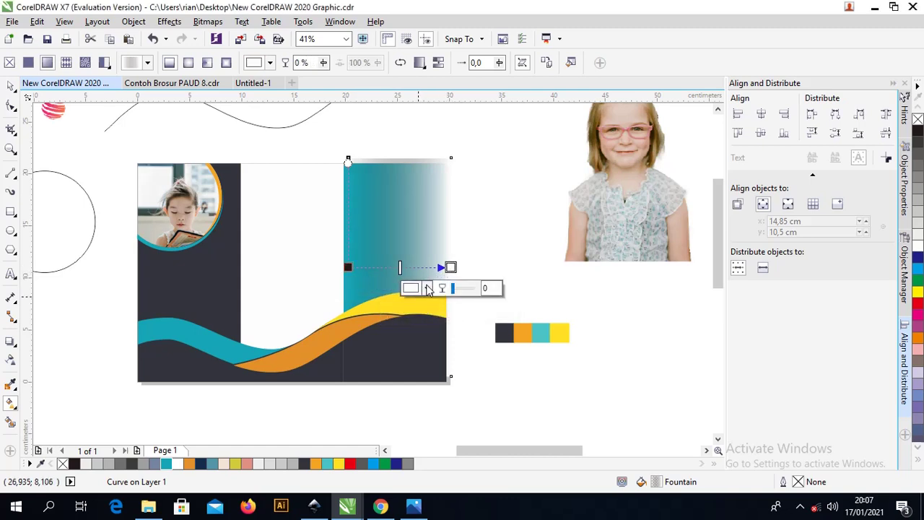
pyautogui.click(427, 289)
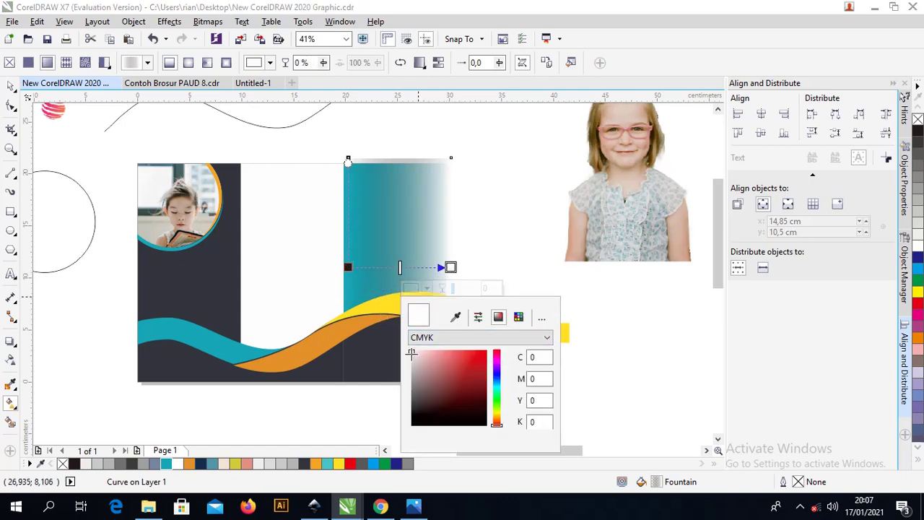
pyautogui.moveTo(412, 353); pyautogui.dragTo(412, 425)
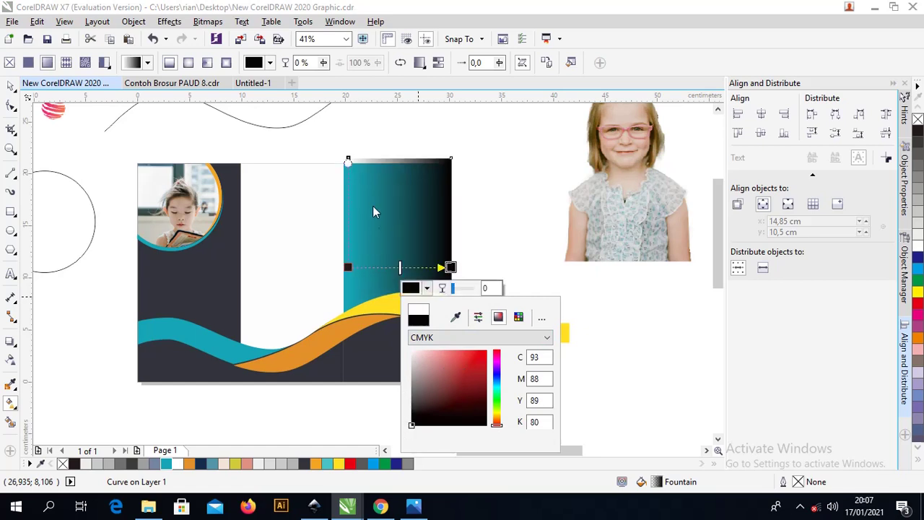
# - Set the transparency of the gradient's black end node to 75%
pyautogui.click(347, 267)
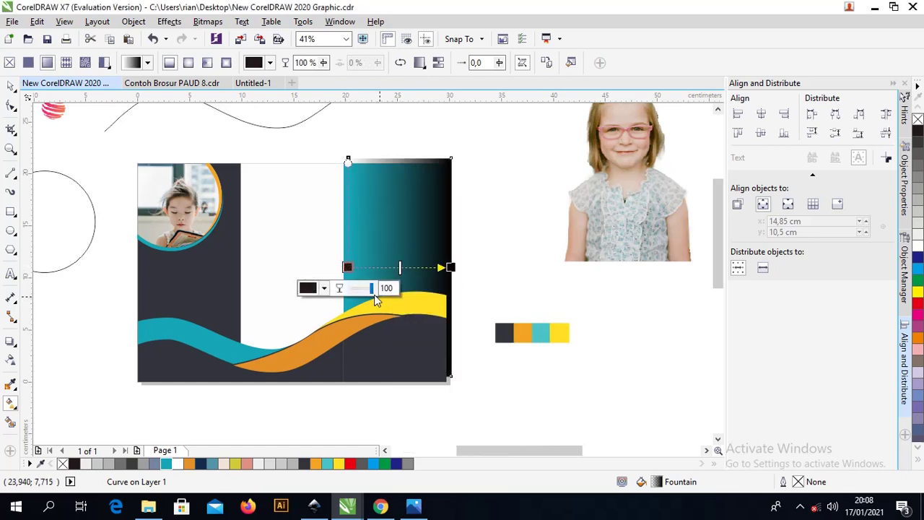
pyautogui.moveTo(372, 288); pyautogui.dragTo(351, 289)
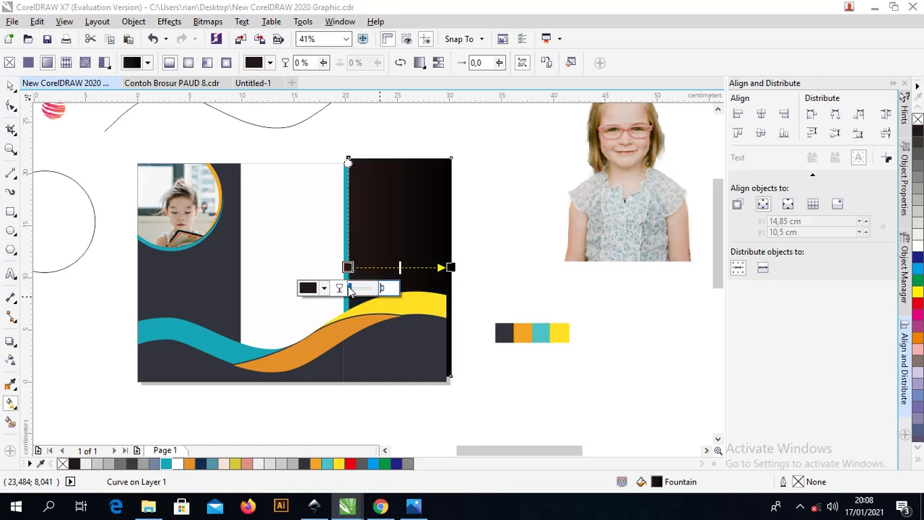
pyautogui.click(446, 267)
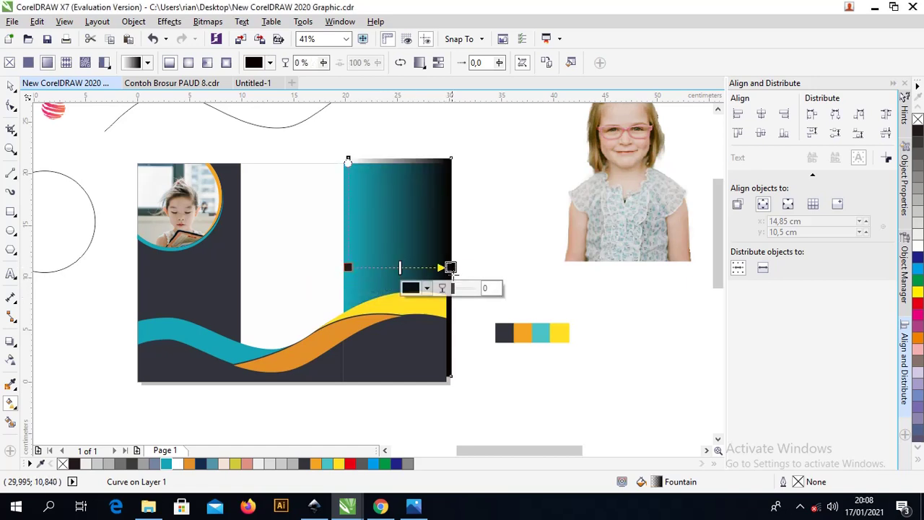
pyautogui.moveTo(454, 289); pyautogui.dragTo(471, 293)
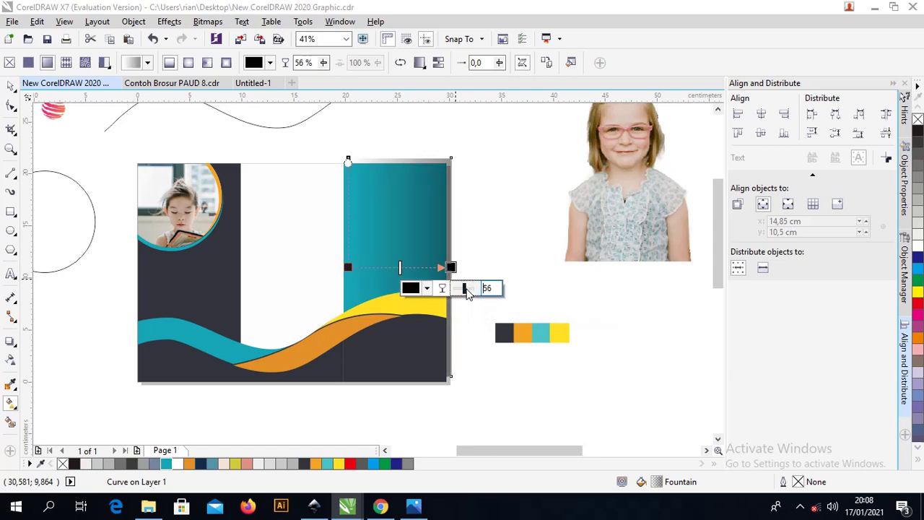
pyautogui.click(475, 289)
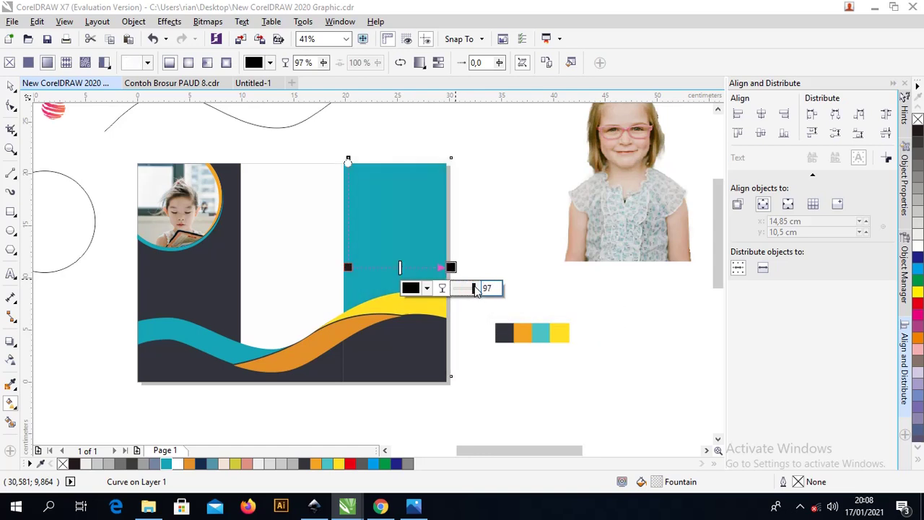
pyautogui.moveTo(473, 292); pyautogui.dragTo(470, 287)
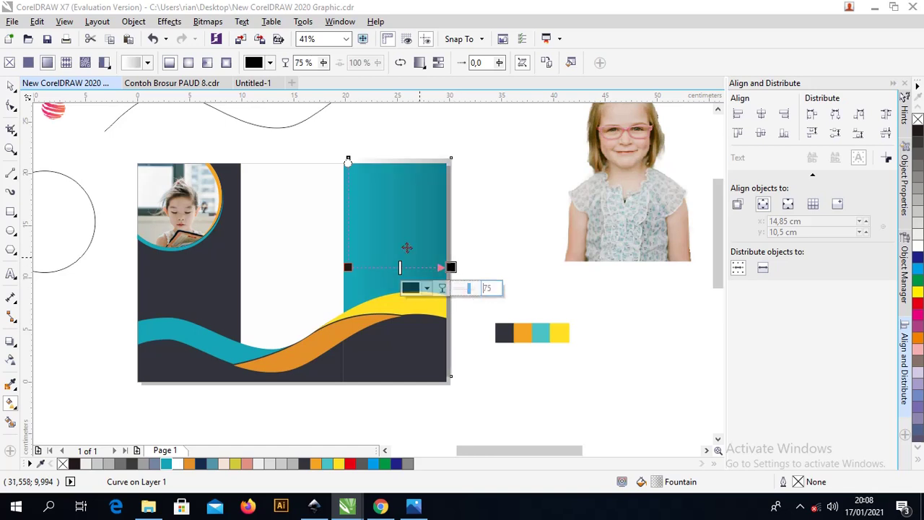
# - Centre the transparent gradient overlay horizontally and vertically on the teal right column
pyautogui.click(11, 86)
pyautogui.moveTo(351, 181); pyautogui.dragTo(500, 257)
pyautogui.keyDown('shift'); pyautogui.click(383, 188); pyautogui.keyUp('shift')
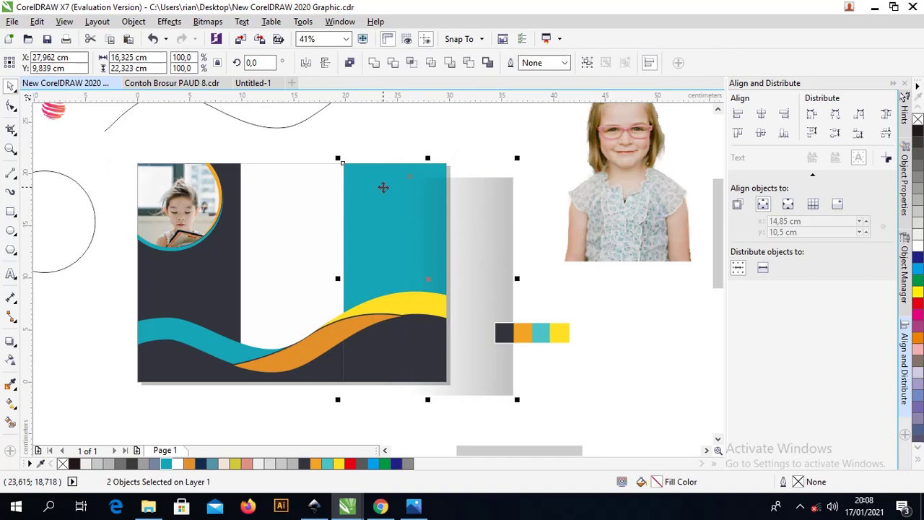
pyautogui.press('c')
pyautogui.press('e')
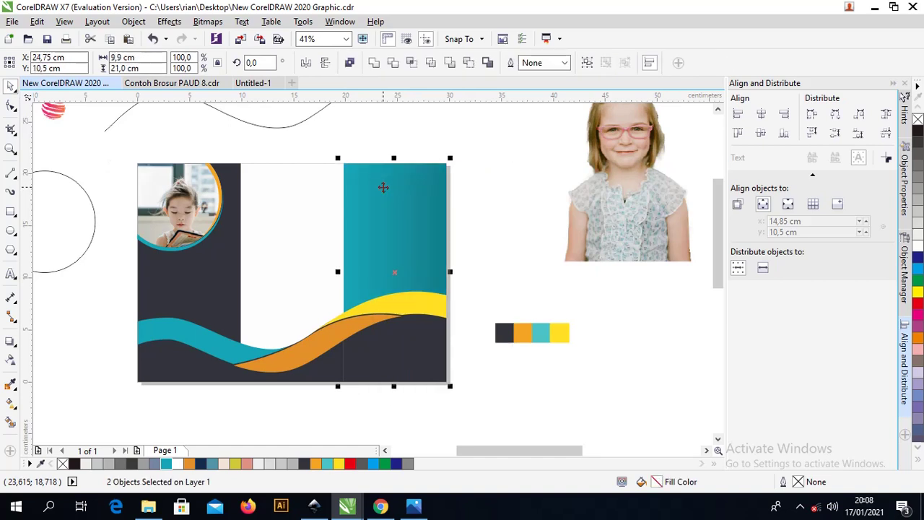
# - Narrow the gradient overlay on the teal column to about 6.6 cm wide, keeping its right edge in place
pyautogui.press('Escape')
pyautogui.click(427, 214)
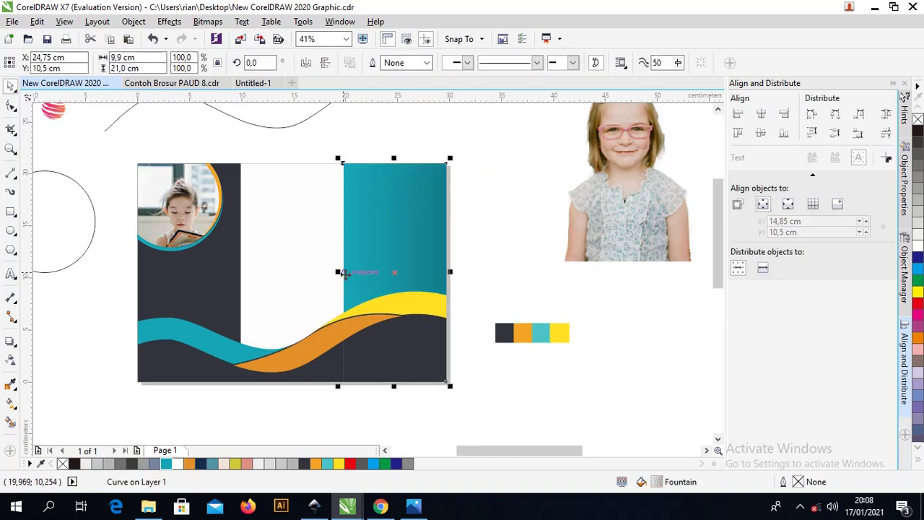
pyautogui.moveTo(339, 271); pyautogui.dragTo(371, 272)
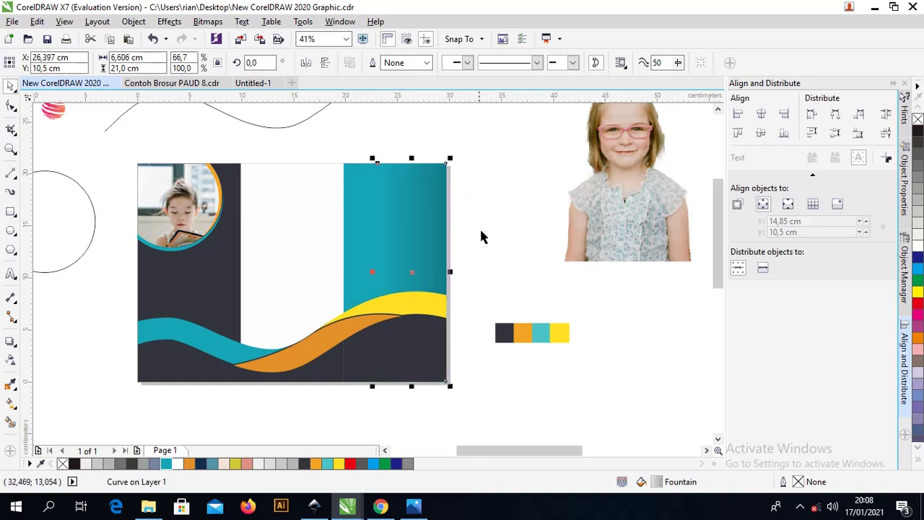
pyautogui.click(494, 206)
# - Copy the gradient overlay onto the white middle column and align it to that column's right edge
pyautogui.moveTo(433, 177); pyautogui.dragTo(289, 191)
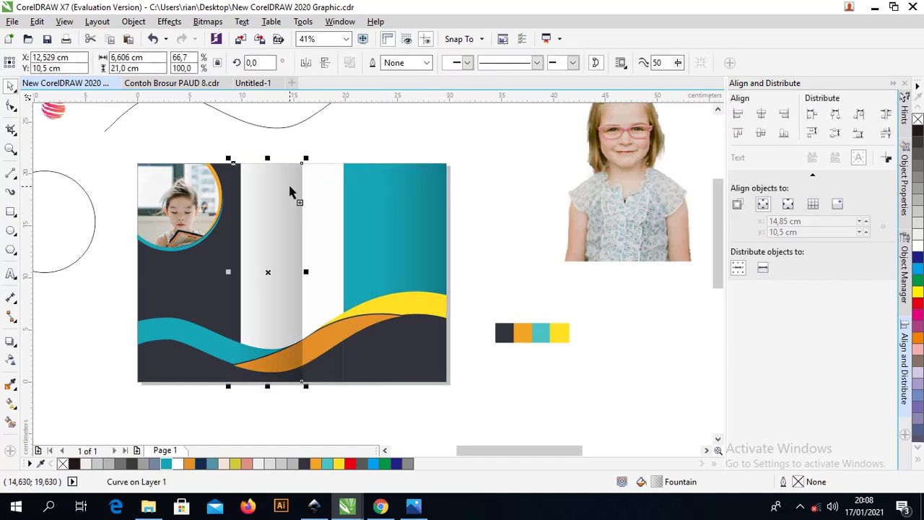
pyautogui.keyDown('shift'); pyautogui.click(325, 191); pyautogui.keyUp('shift')
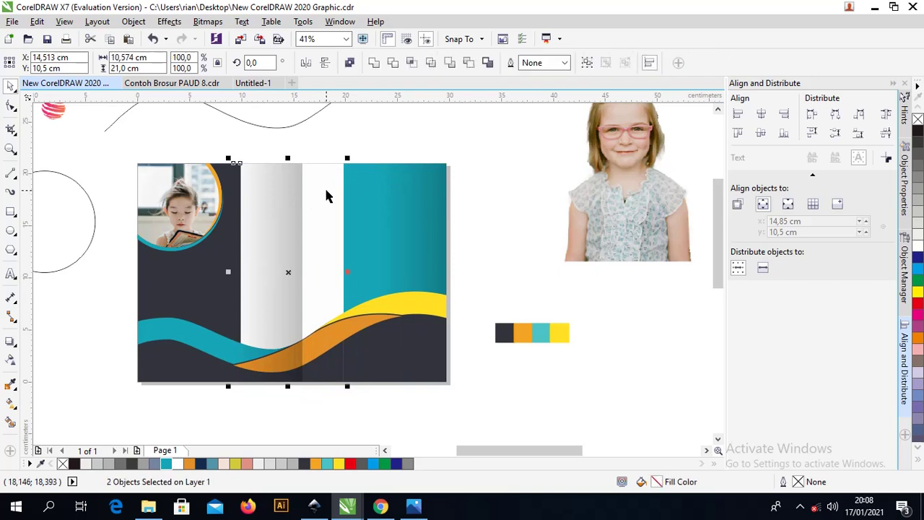
pyautogui.press('r')
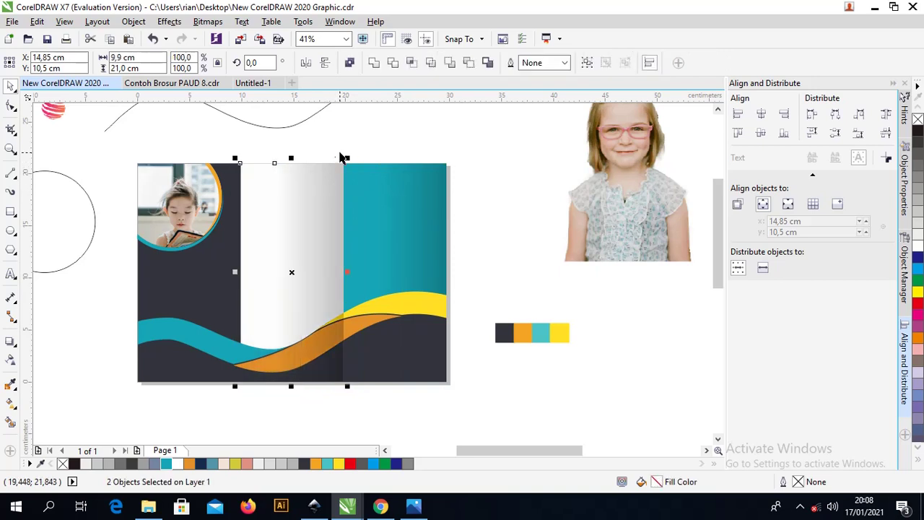
pyautogui.press('Escape')
# - Duplicate the middle column's gradient overlay in place, undoing the copy's 0.5 cm offset
pyautogui.click(315, 211)
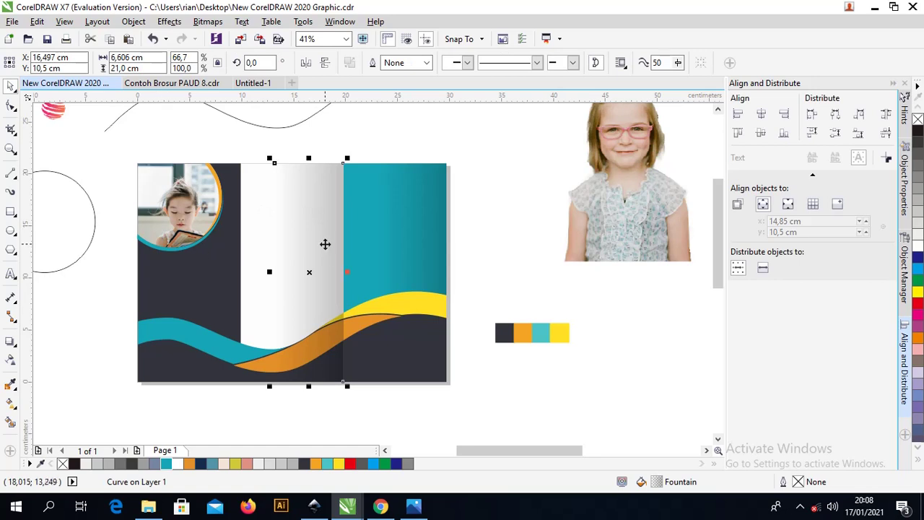
pyautogui.press('Right')
pyautogui.press('Up')
pyautogui.keyDown('shift'); pyautogui.click(221, 263); pyautogui.keyUp('shift')
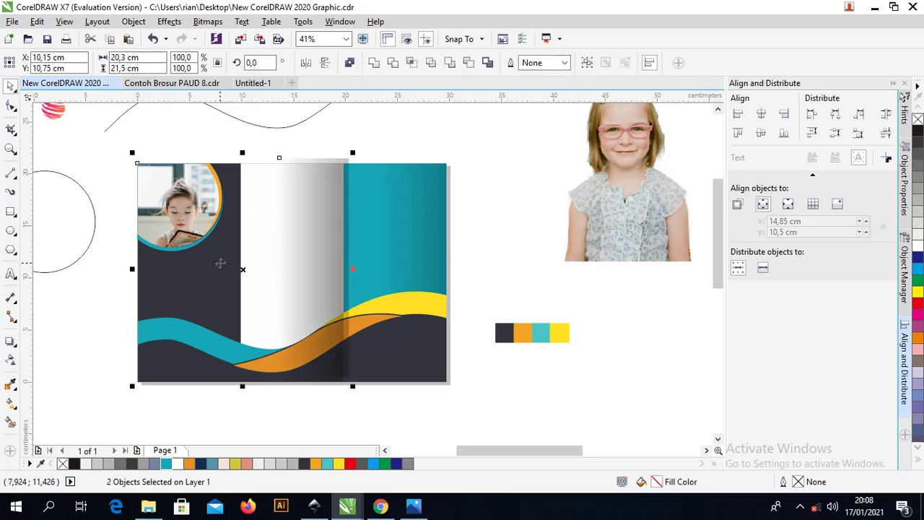
pyautogui.hotkey('ctrl', 'z')
pyautogui.hotkey('ctrl', 'z')
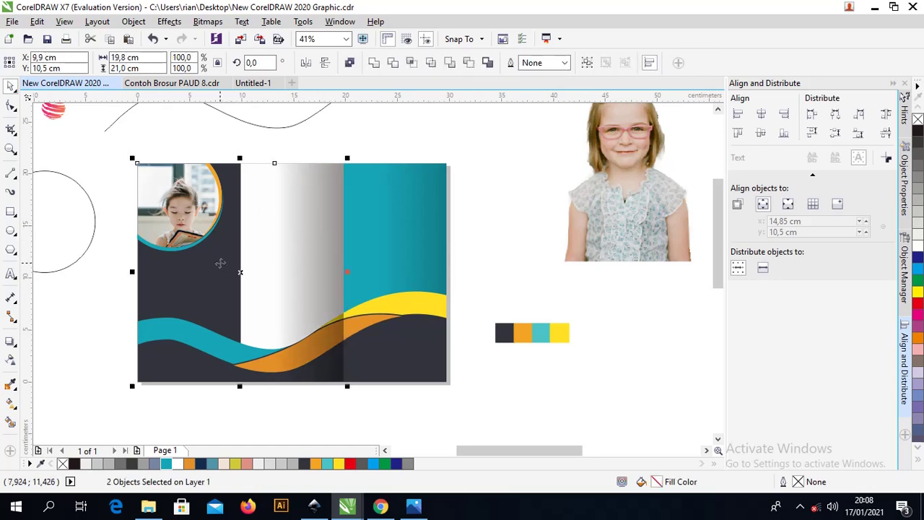
pyautogui.press('Escape')
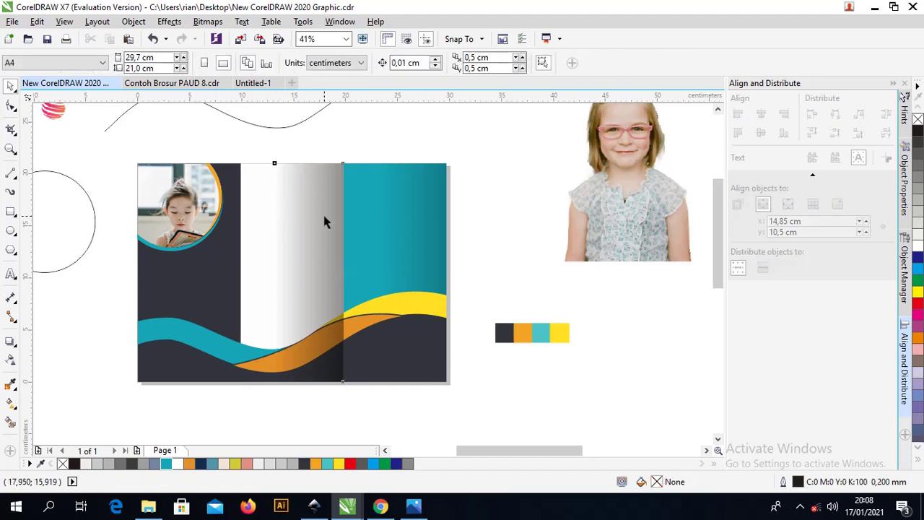
# - Move the duplicated gradient overlay onto the navy left column and align it to that column's right edge
pyautogui.click(244, 248)
pyautogui.keyDown('shift'); pyautogui.click(221, 272); pyautogui.keyUp('shift')
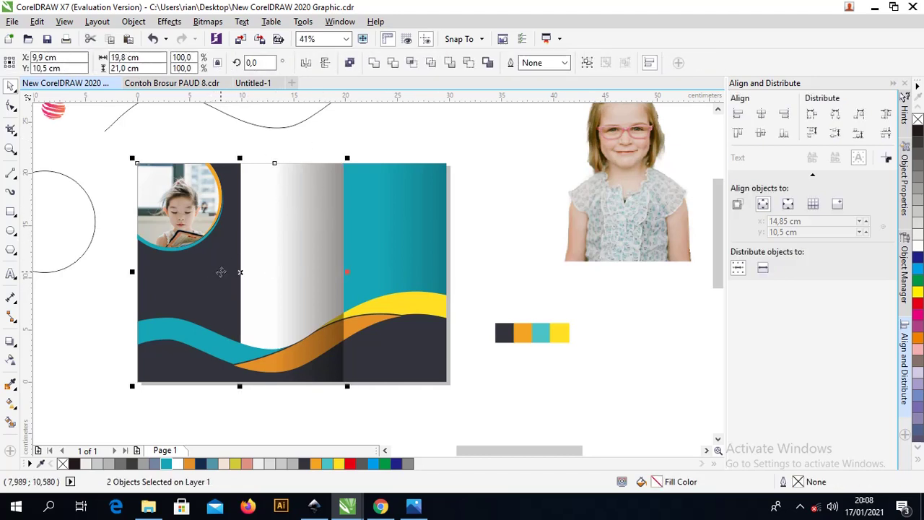
pyautogui.hotkey('ctrl', 'z')
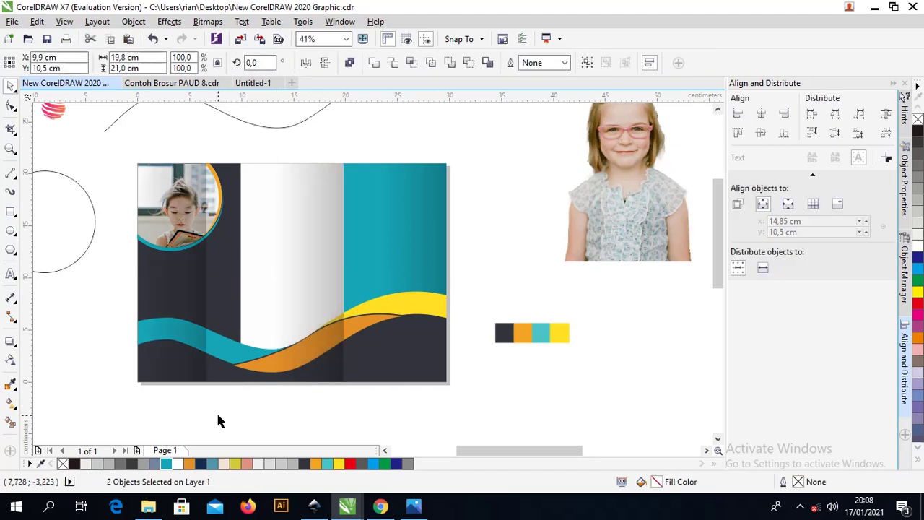
pyautogui.click(216, 411)
pyautogui.click(227, 269)
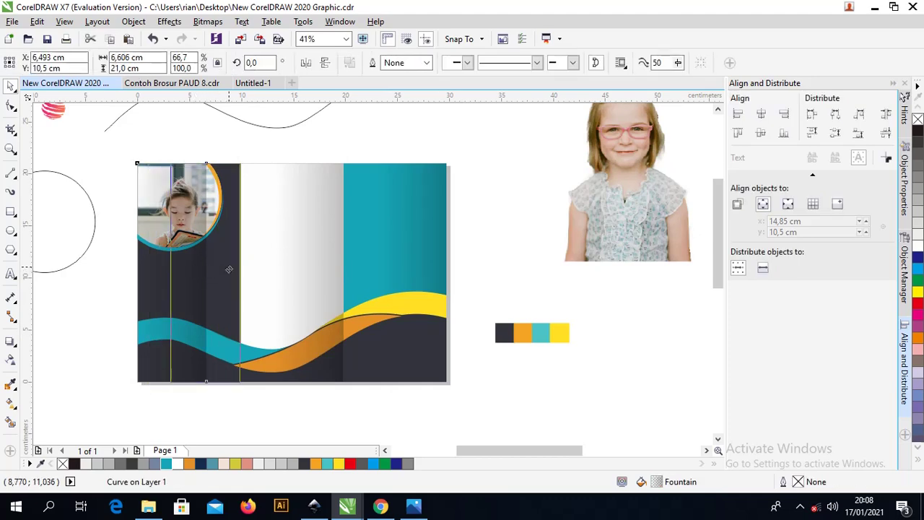
pyautogui.scroll(2, 229, 166)
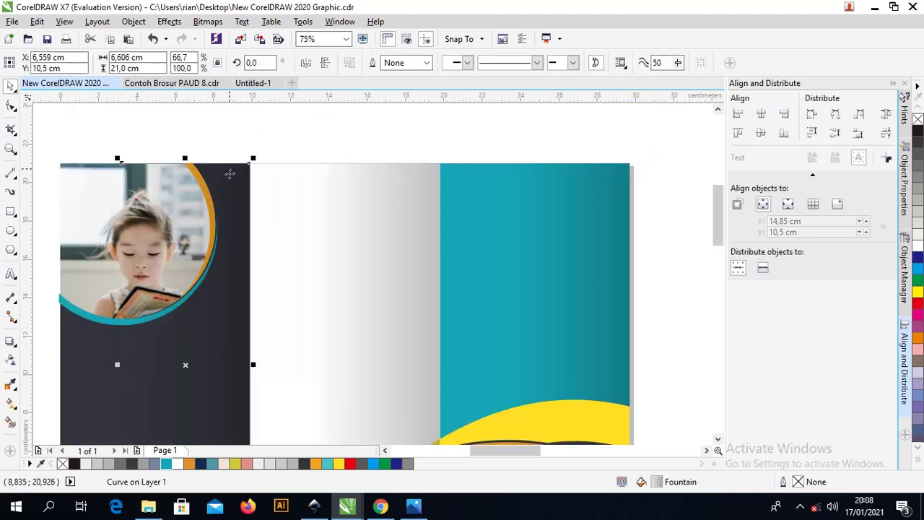
pyautogui.scroll(-4, 234, 197)
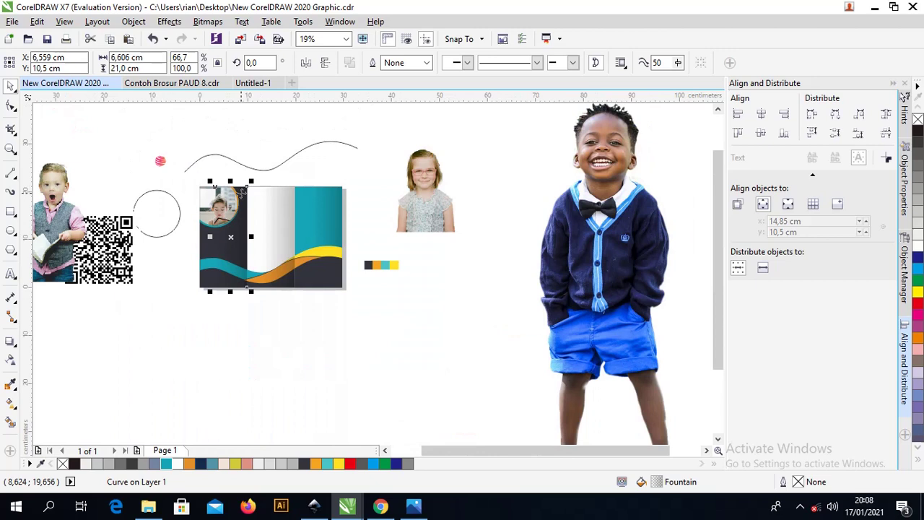
pyautogui.scroll(2, 242, 190)
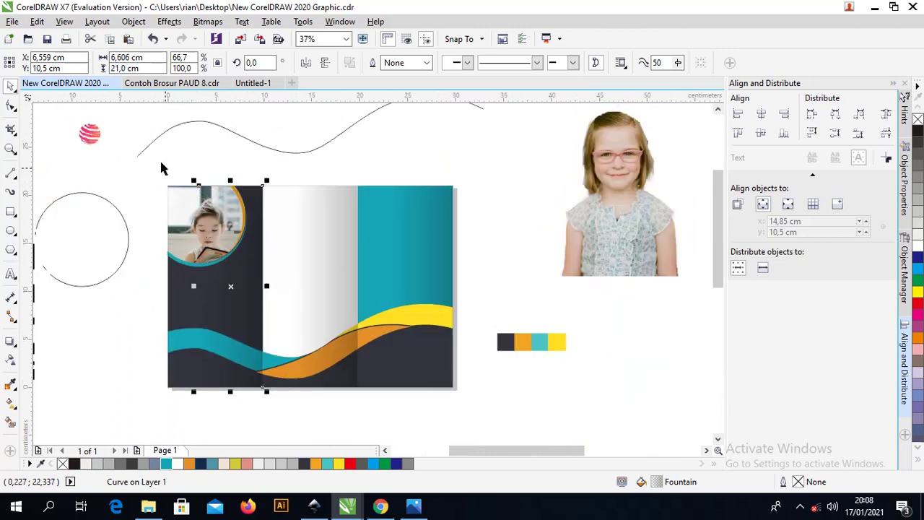
pyautogui.moveTo(155, 156); pyautogui.dragTo(271, 289)
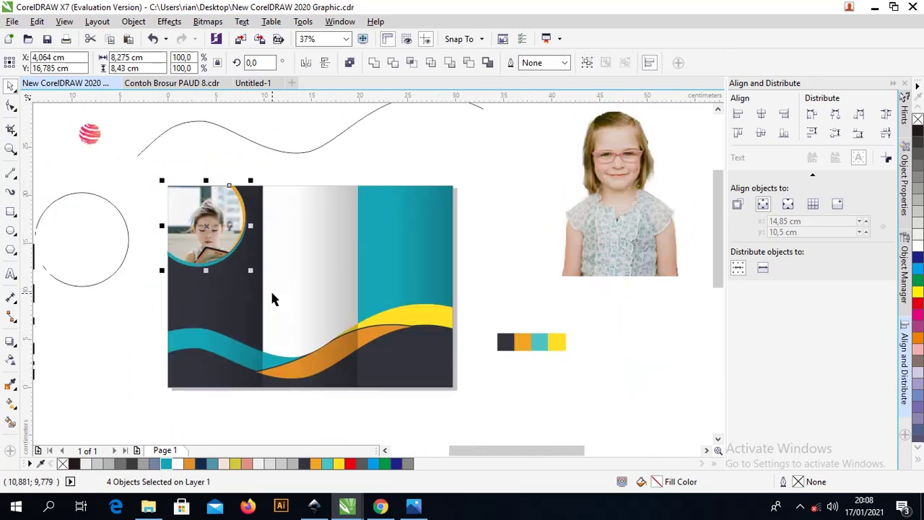
pyautogui.click(309, 173)
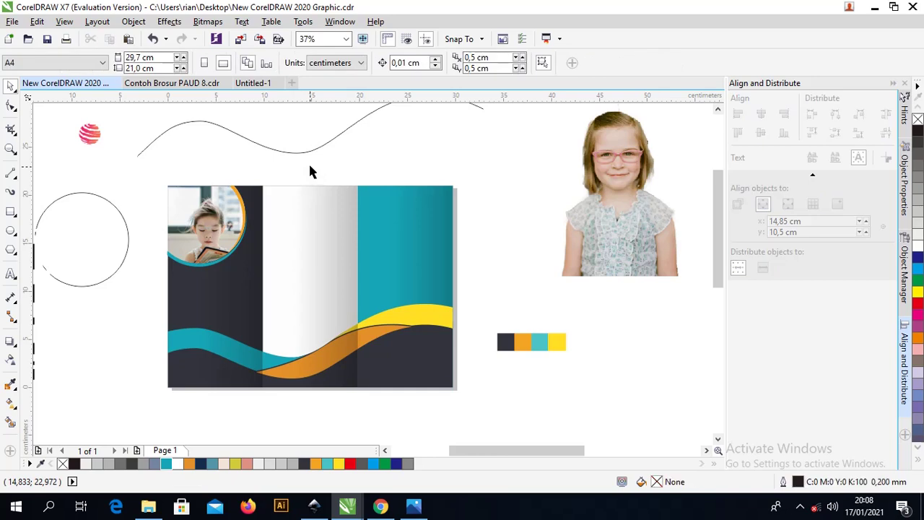
# - Switch to the Contoh Brosur PAUD 8 sample, ungroup the upper student photo frame and select its grey inner square
pyautogui.click(194, 85)
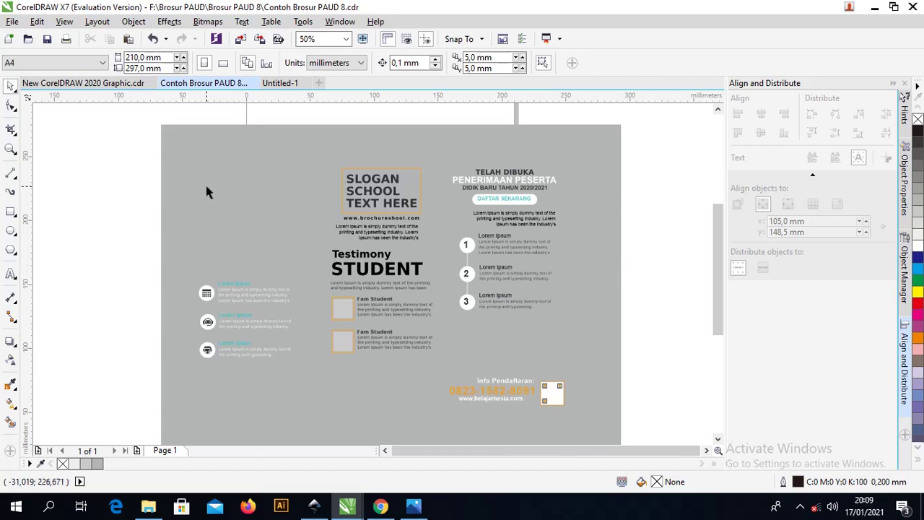
pyautogui.press('z')
pyautogui.moveTo(154, 231); pyautogui.dragTo(614, 395)
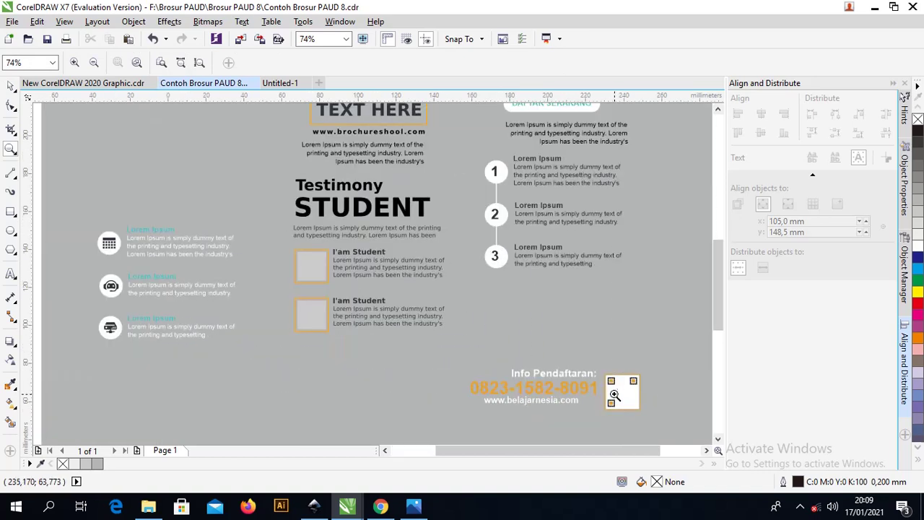
pyautogui.click(11, 86)
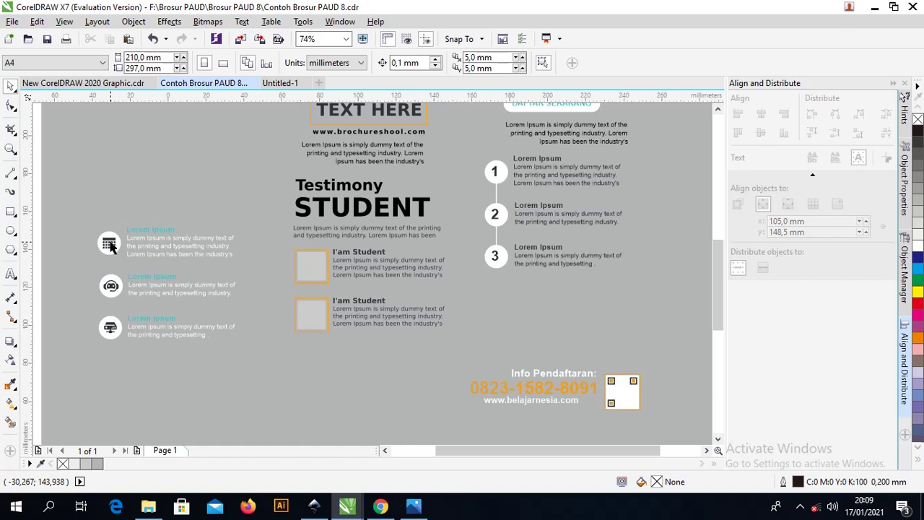
pyautogui.click(321, 277)
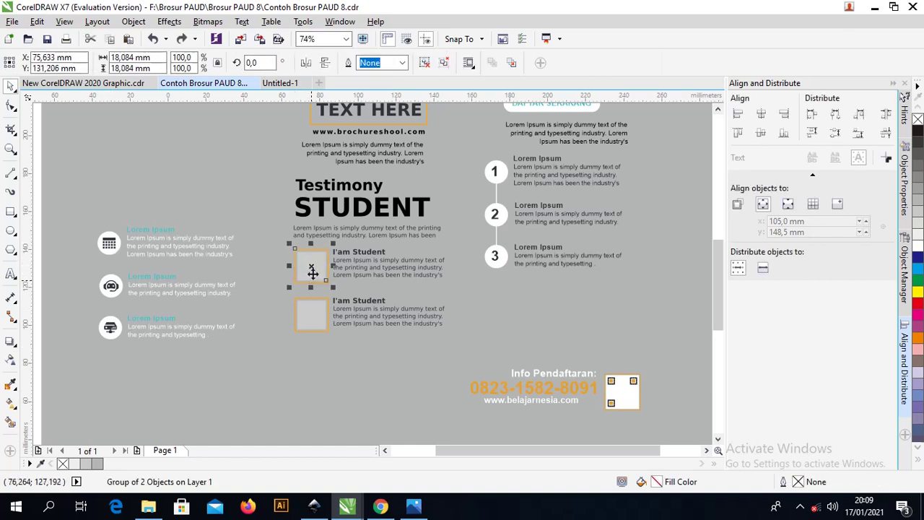
pyautogui.hotkey('ctrl', 'u')
pyautogui.click(310, 254)
pyautogui.click(307, 269)
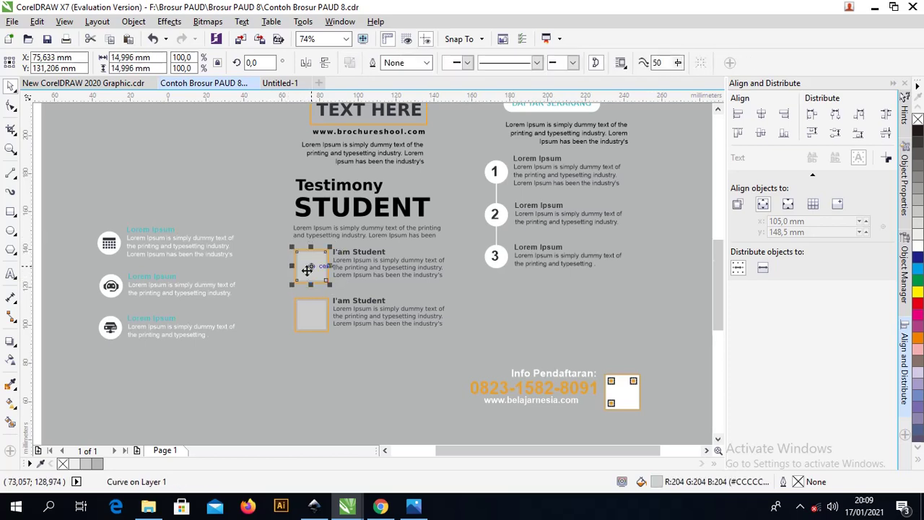
pyautogui.scroll(3, 307, 270)
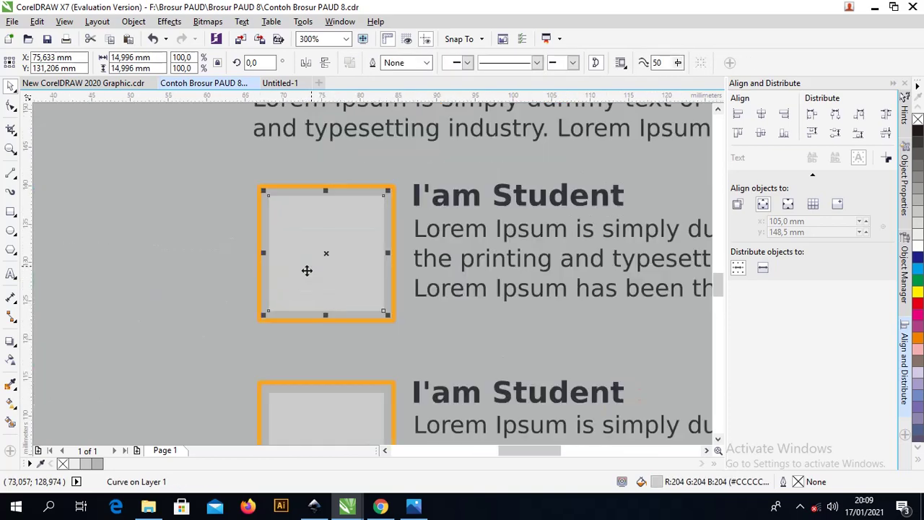
pyautogui.click(10, 211)
pyautogui.moveTo(101, 208); pyautogui.dragTo(153, 261)
pyautogui.hotkey('ctrl', 'z')
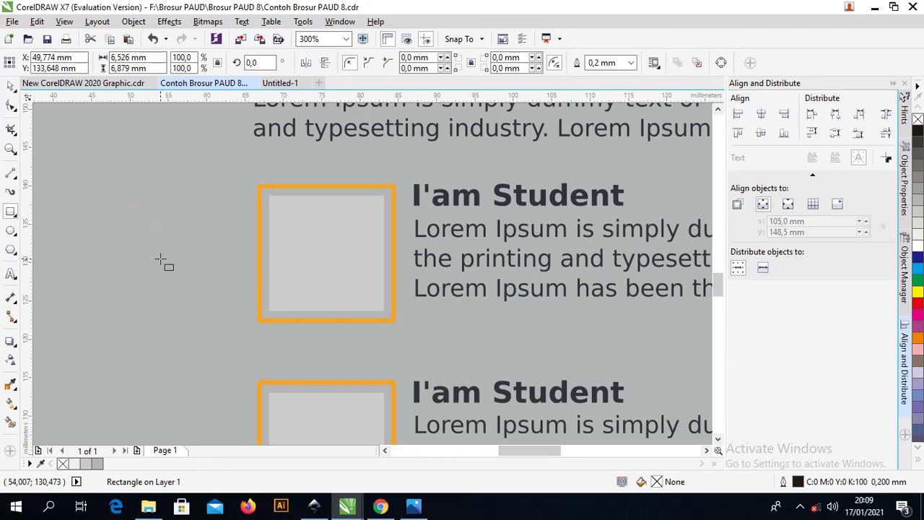
# - Set the outline width of the vertical line connecting the circles numbered 1 to 3 to 1.0 mm
pyautogui.scroll(-5, 235, 251)
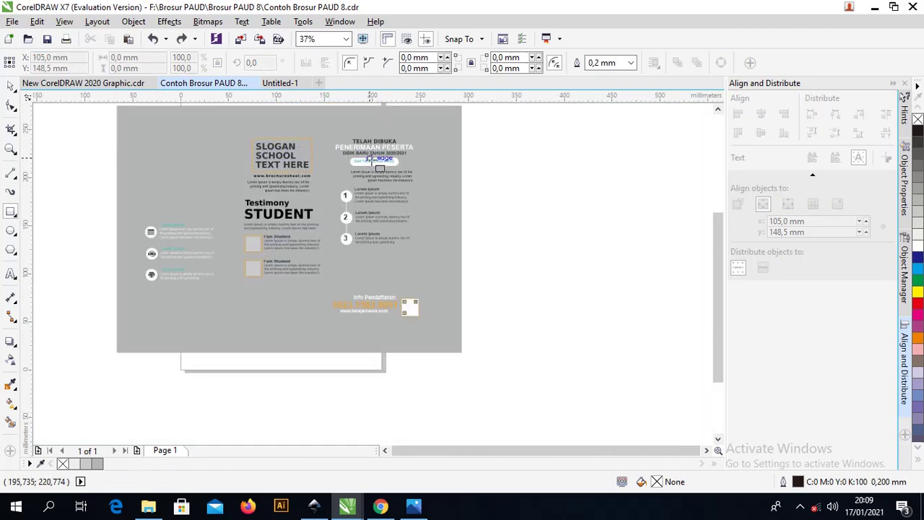
pyautogui.click(11, 87)
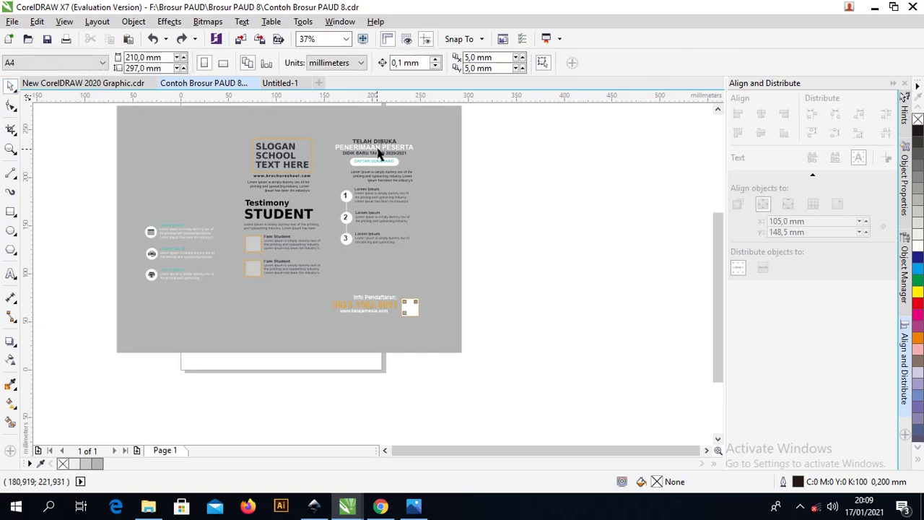
pyautogui.scroll(2, 378, 151)
pyautogui.scroll(-2, 405, 217)
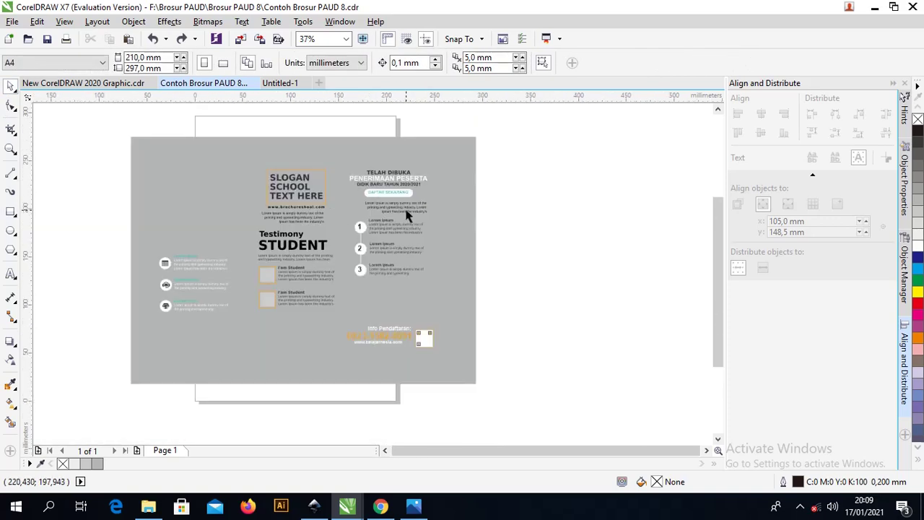
pyautogui.scroll(2, 404, 220)
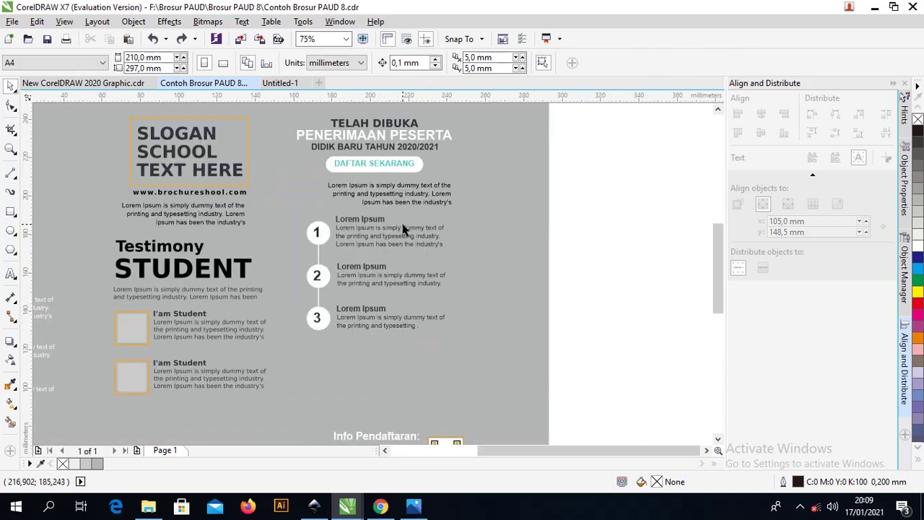
pyautogui.scroll(-2, 404, 230)
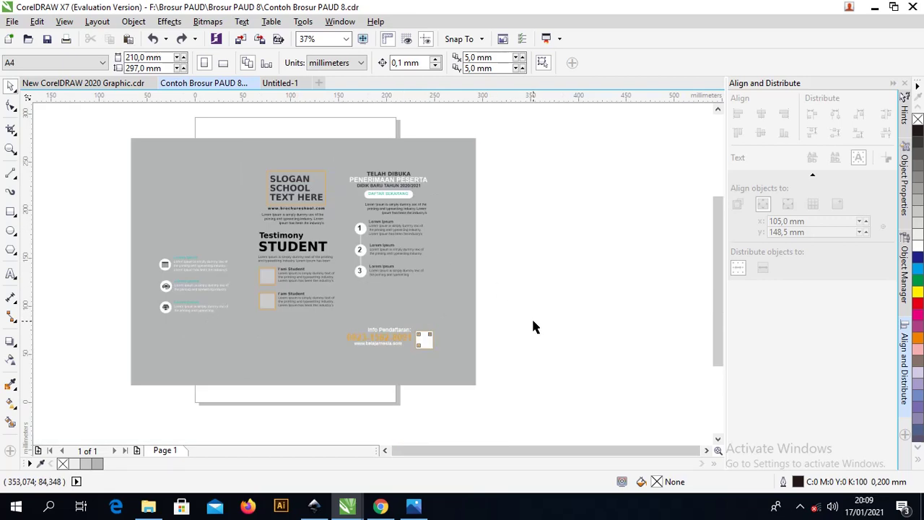
pyautogui.click(360, 244)
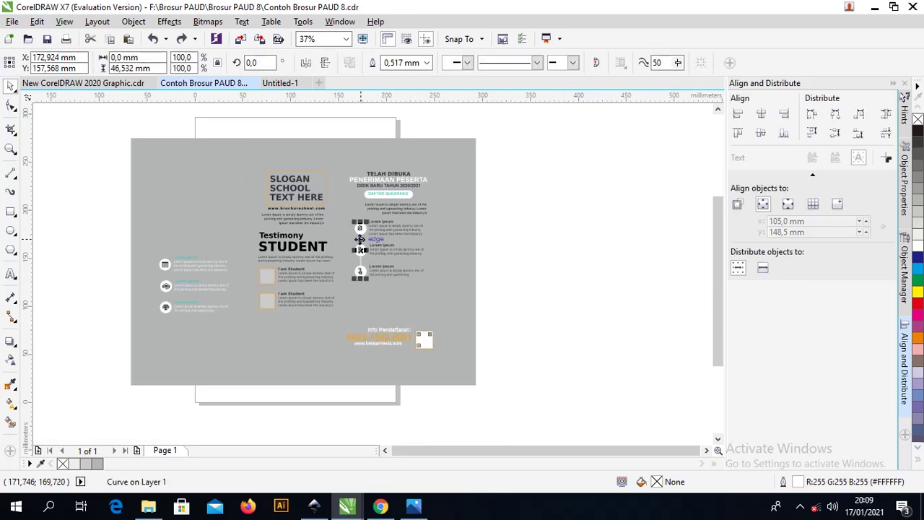
pyautogui.click(428, 63)
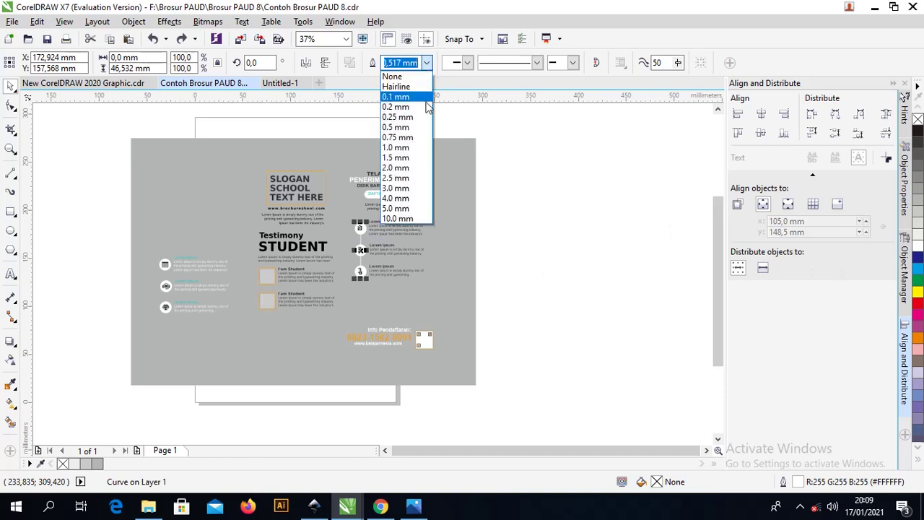
pyautogui.click(414, 149)
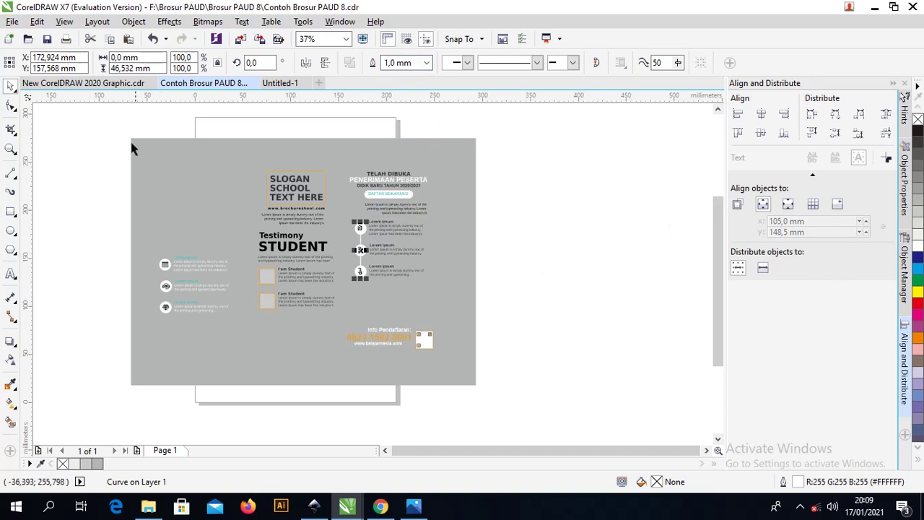
# - Copy all texts, icons and frames from the sample brochure and paste them into the New CorelDRAW 2020 Graphic document
pyautogui.moveTo(128, 120); pyautogui.dragTo(458, 374)
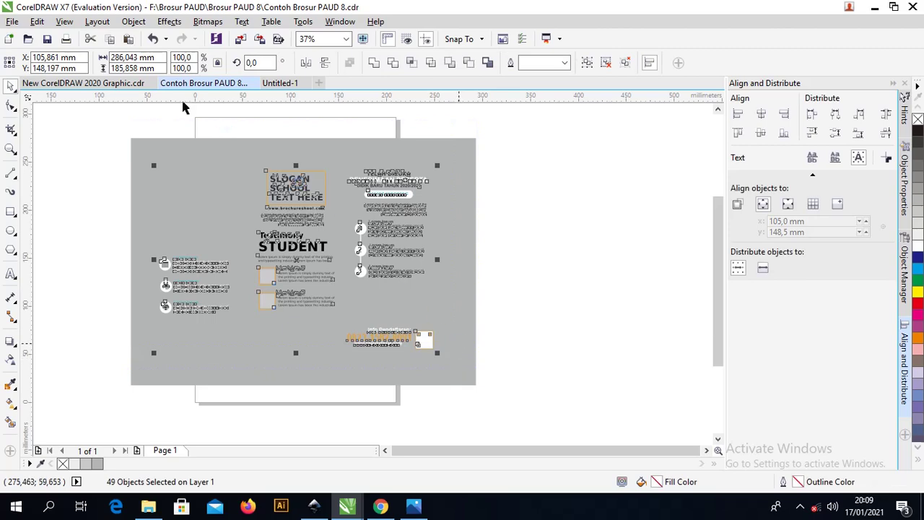
pyautogui.click(138, 84)
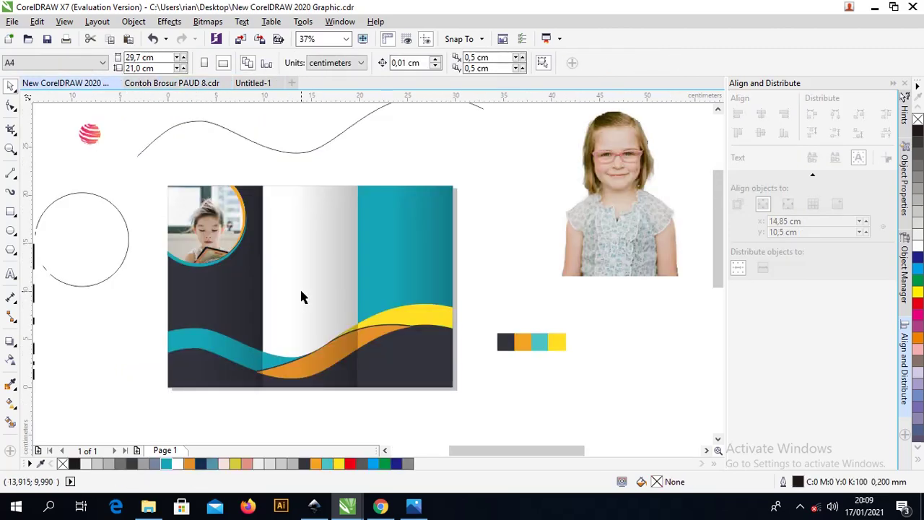
pyautogui.hotkey('ctrl', 'v')
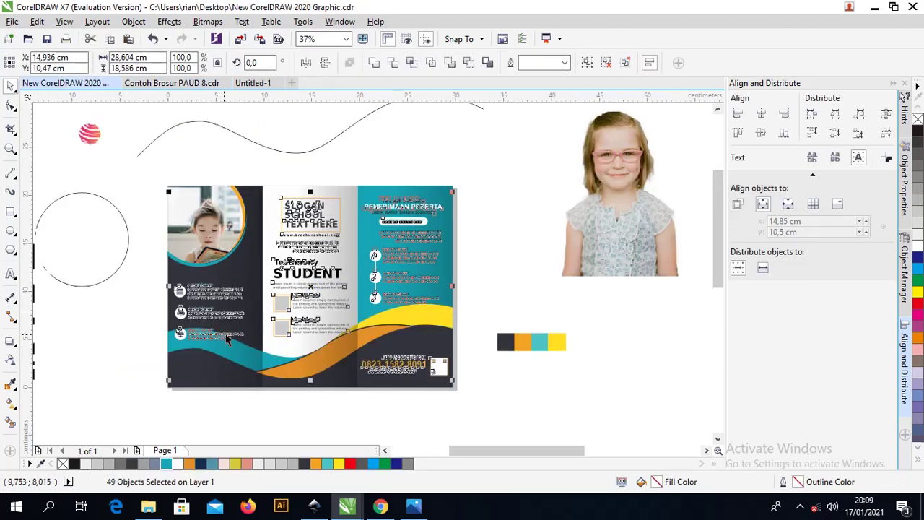
# - Move the three-item icon list in the navy column up, between the round photo and the teal wave
pyautogui.click(137, 307)
pyautogui.moveTo(144, 271); pyautogui.dragTo(269, 364)
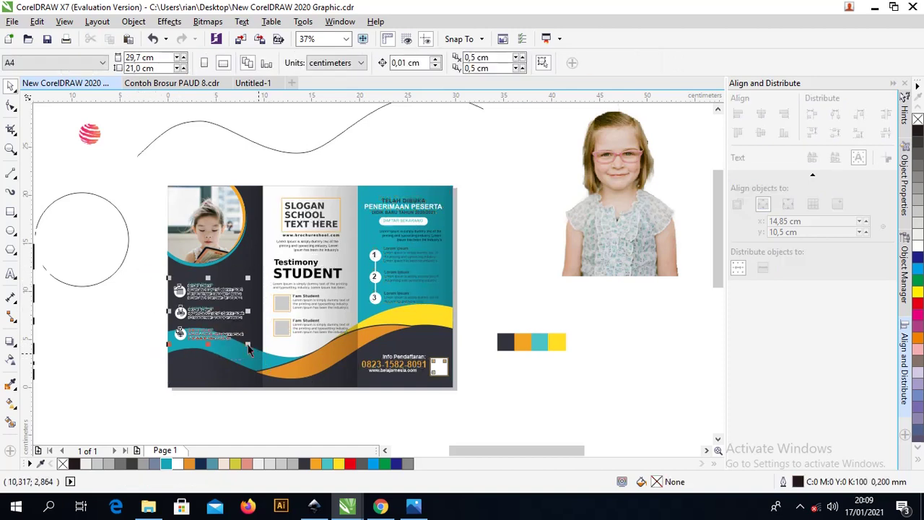
pyautogui.moveTo(188, 303); pyautogui.dragTo(179, 282)
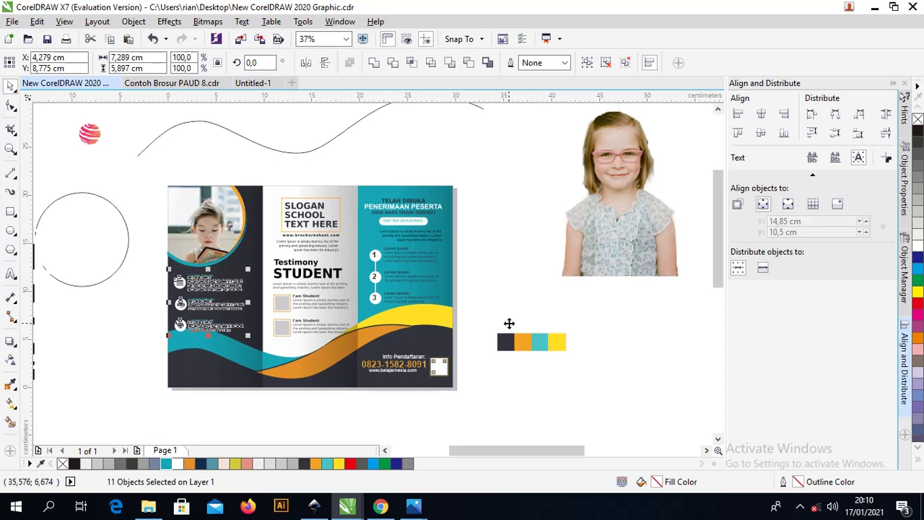
pyautogui.scroll(2, 266, 314)
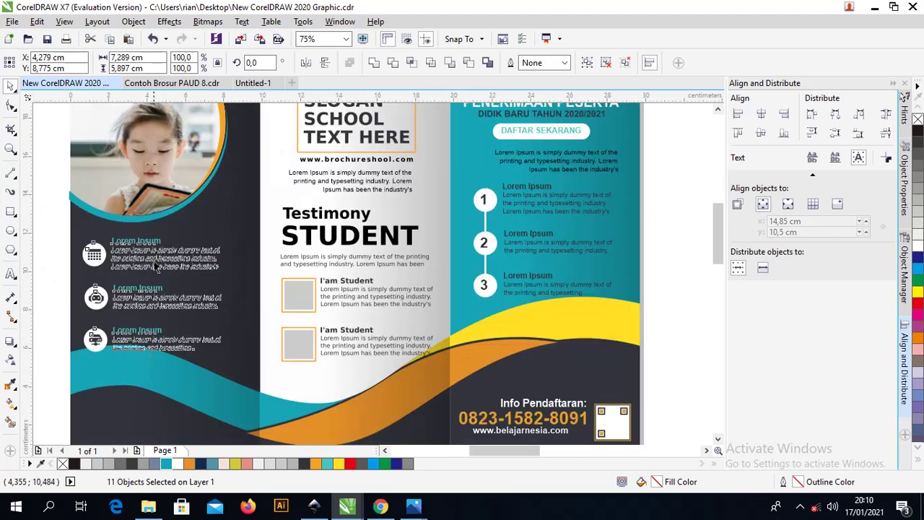
pyautogui.moveTo(156, 267); pyautogui.dragTo(155, 258)
pyautogui.click(170, 383)
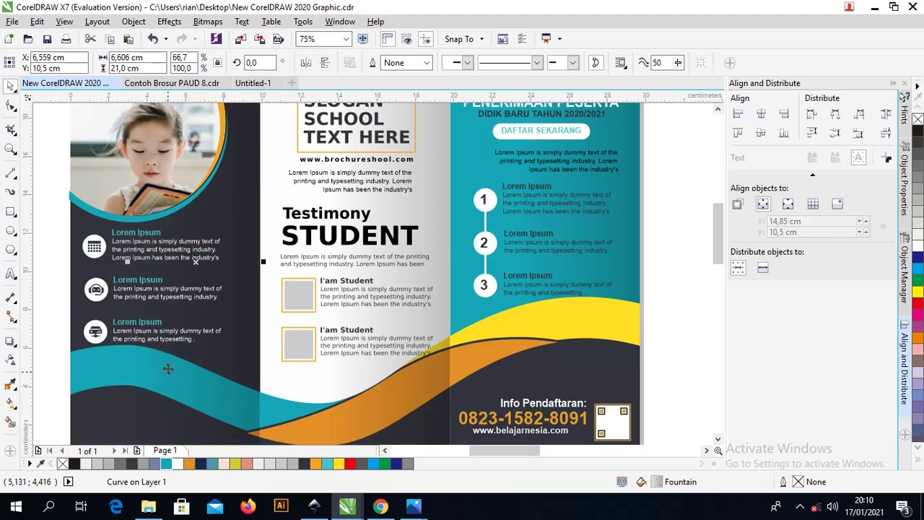
# - Move the Info Pendaftaran contact block with its white QR placeholder slightly down in the column's lower corner
pyautogui.scroll(-2, 170, 383)
pyautogui.click(463, 355)
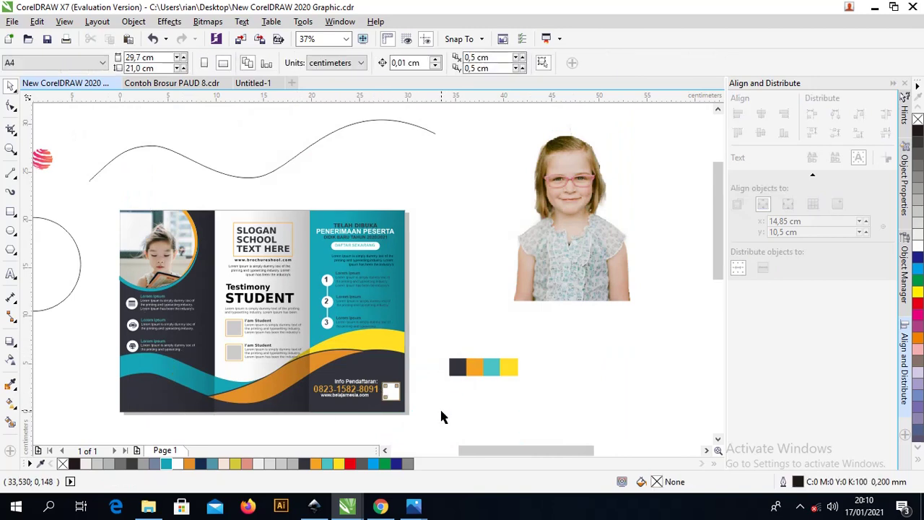
pyautogui.moveTo(442, 415); pyautogui.dragTo(300, 358)
pyautogui.moveTo(366, 384); pyautogui.dragTo(369, 383)
pyautogui.click(417, 307)
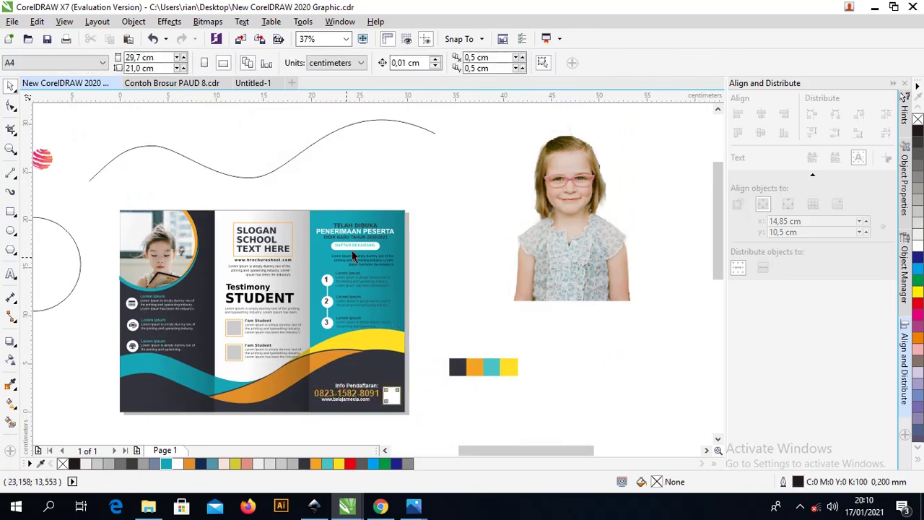
# - Ungroup the three-line paragraph below DAFTAR SEKARANG, centre its lines on one another and regroup them
pyautogui.scroll(2, 362, 262)
pyautogui.click(415, 263)
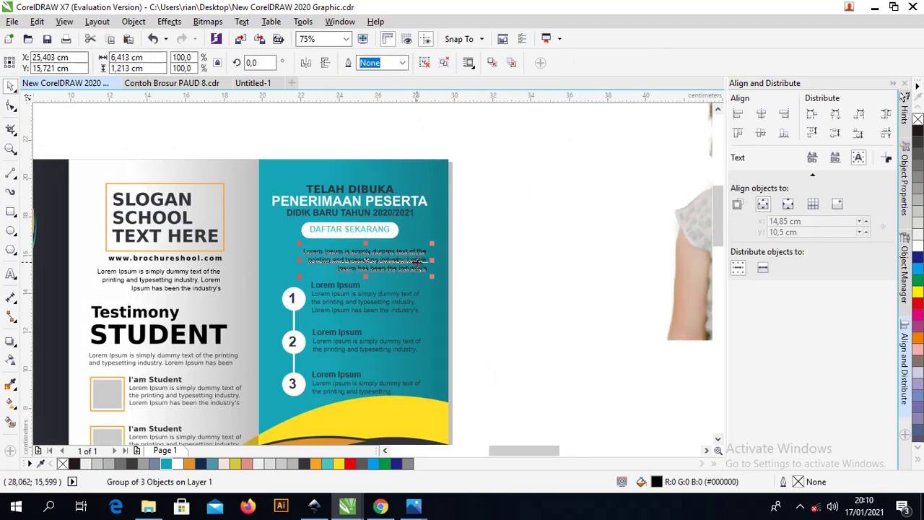
pyautogui.hotkey('ctrl', 'u')
pyautogui.press('e')
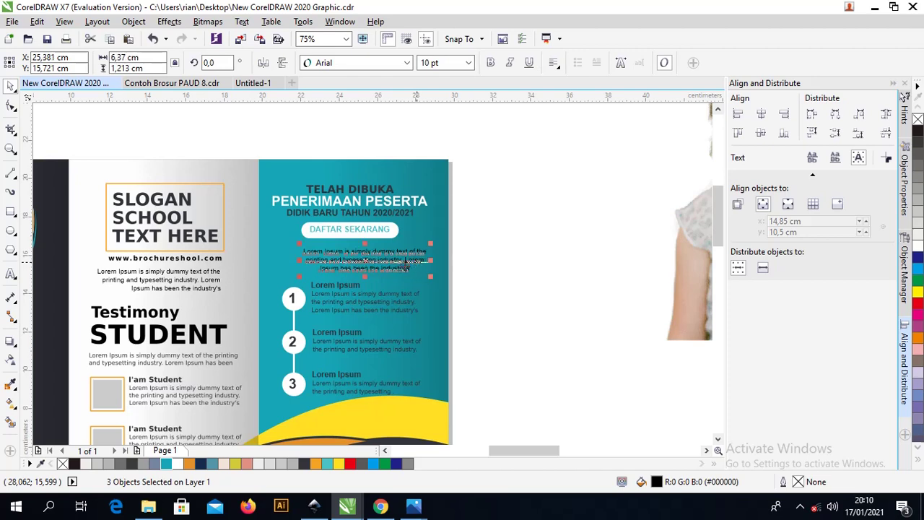
pyautogui.hotkey('ctrl', 'g')
# - Centre the heading lines, the DAFTAR SEKARANG button and the paragraph across the width of the teal column
pyautogui.moveTo(494, 271); pyautogui.dragTo(244, 164)
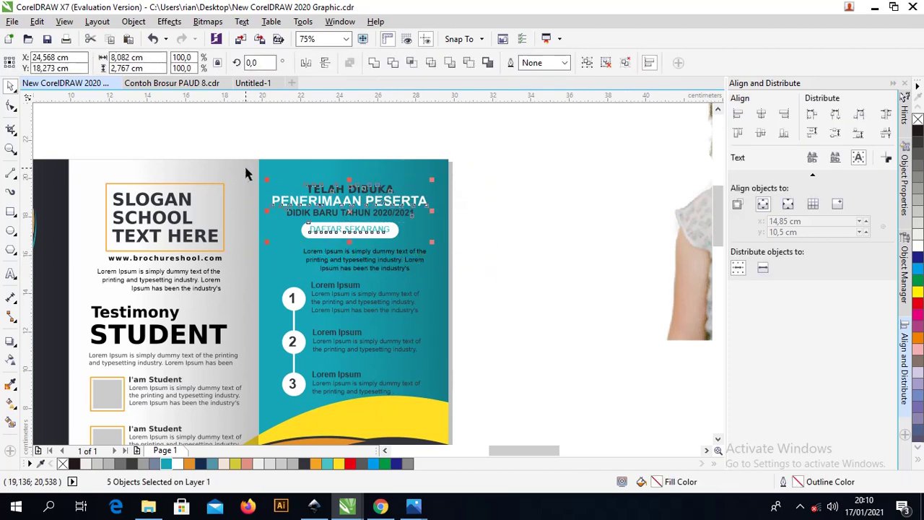
pyautogui.keyDown('shift'); pyautogui.click(399, 264); pyautogui.keyUp('shift')
pyautogui.press('e')
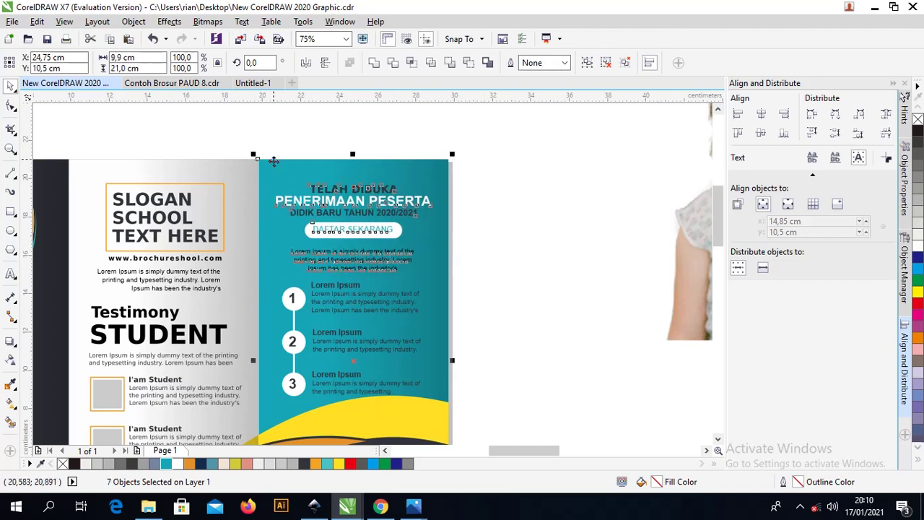
pyautogui.press('Escape')
# - Group the numbered list items in the teal column
pyautogui.moveTo(494, 414); pyautogui.dragTo(303, 296)
pyautogui.hotkey('ctrl', 'g')
pyautogui.click(505, 267)
# - Move the QR code image onto the contact area of the brochure and shrink it to about 4.5 cm square
pyautogui.scroll(-4, 273, 304)
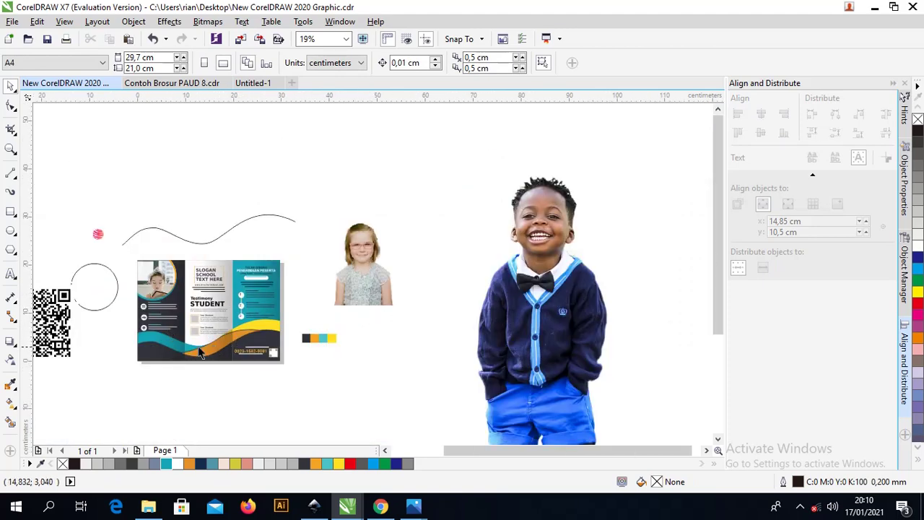
pyautogui.scroll(2, 179, 343)
pyautogui.scroll(-4, 227, 320)
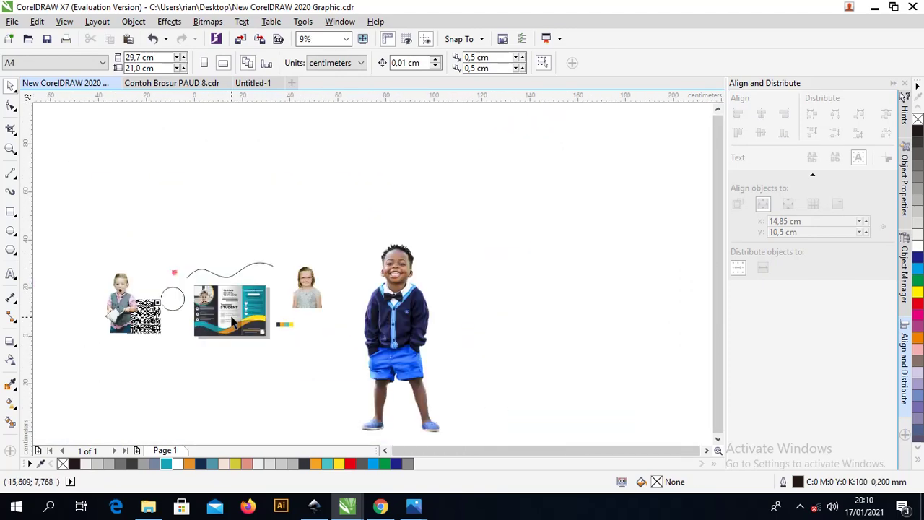
pyautogui.moveTo(168, 325); pyautogui.dragTo(278, 342)
pyautogui.scroll(4, 264, 329)
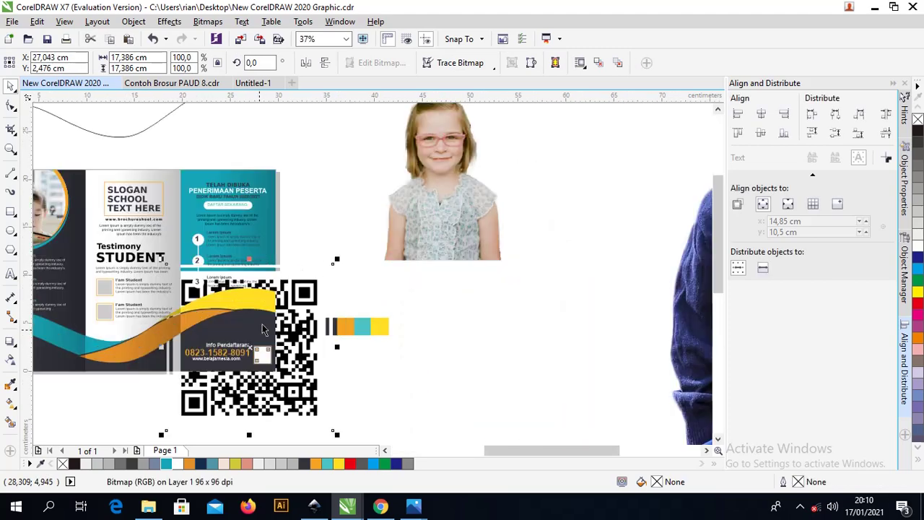
pyautogui.moveTo(336, 262); pyautogui.dragTo(258, 369)
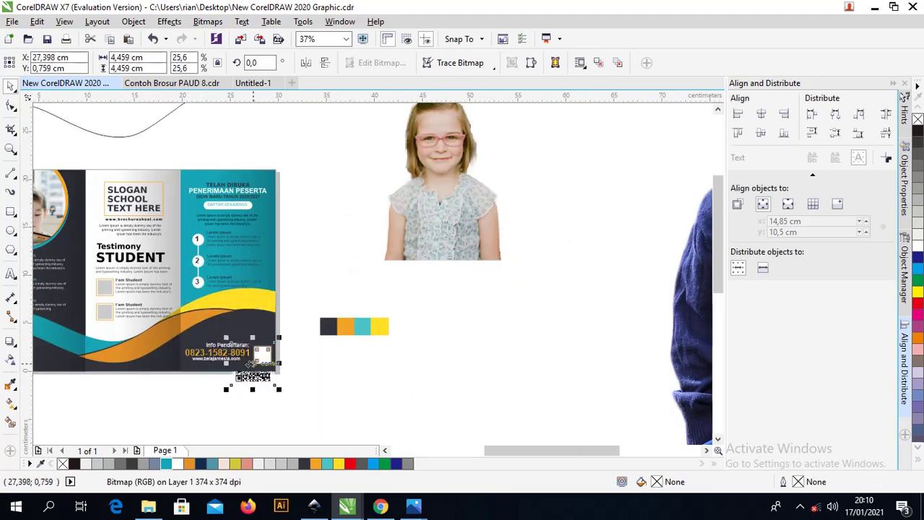
# - Bring the QR code to the front, scale it to 2.25 cm square and place it over the white placeholder
pyautogui.scroll(4, 257, 370)
pyautogui.hotkey('shift', 'pageup')
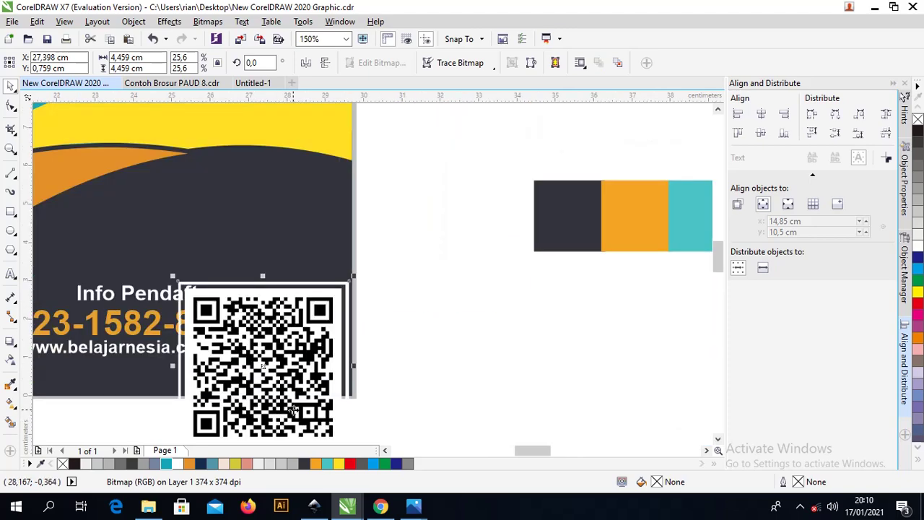
pyautogui.moveTo(355, 277); pyautogui.dragTo(314, 323)
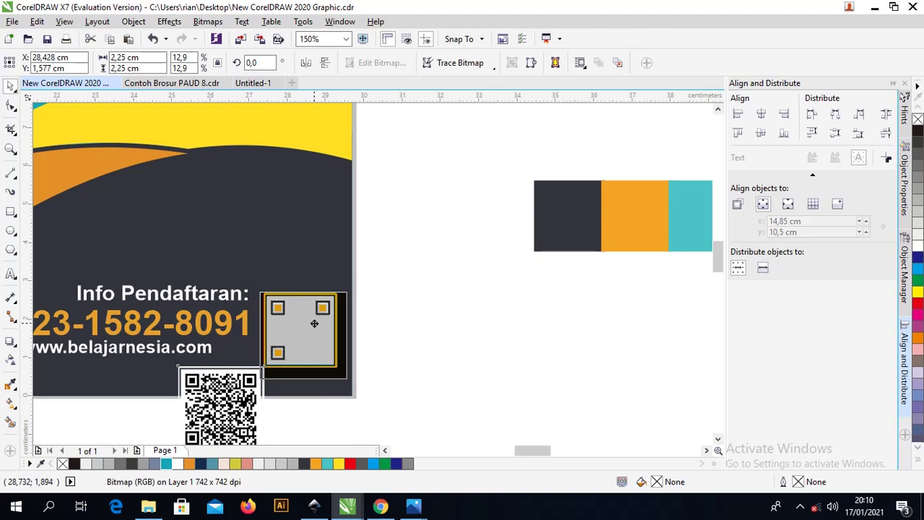
pyautogui.scroll(4, 314, 324)
pyautogui.scroll(-4, 368, 408)
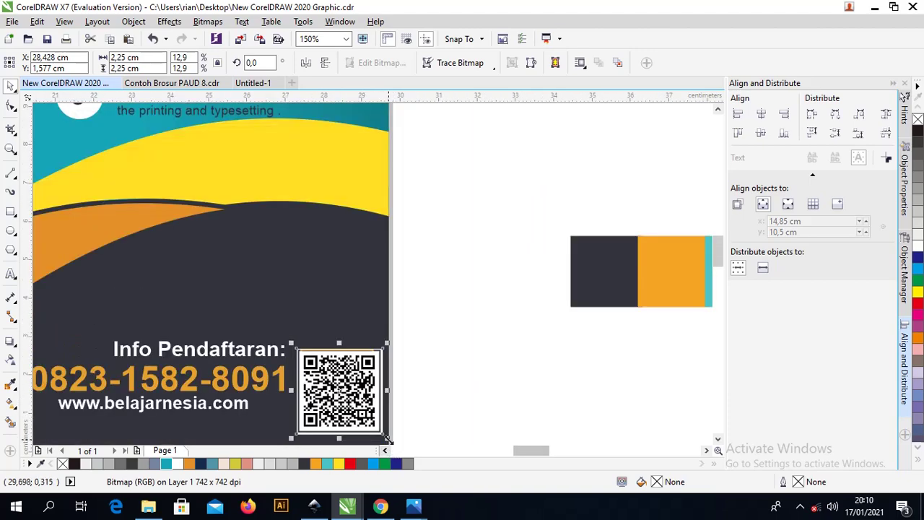
# - Shrink the QR code to about 1.88 cm square, reposition it beside the contact details and delete the placeholder behind it
pyautogui.moveTo(388, 438); pyautogui.dragTo(376, 426)
pyautogui.moveTo(340, 390); pyautogui.dragTo(324, 377)
pyautogui.click(338, 382)
pyautogui.press('Delete')
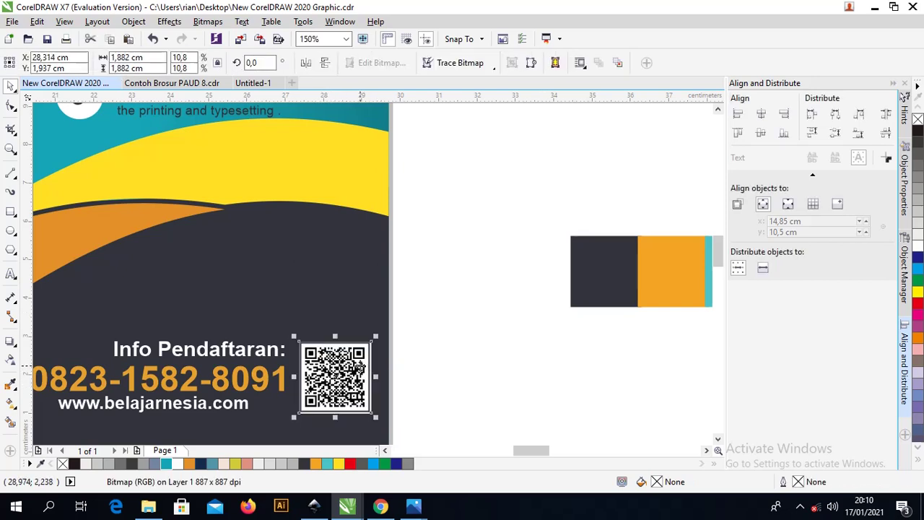
pyautogui.click(403, 359)
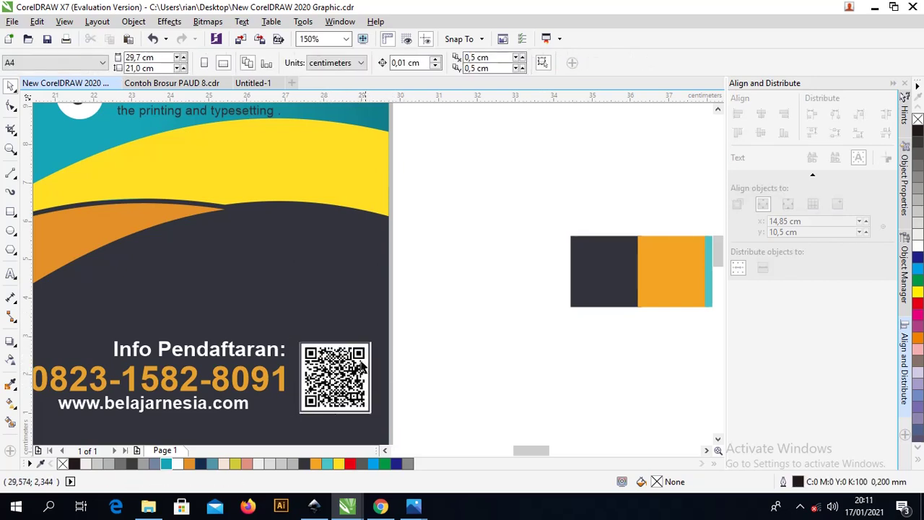
# - Bring the colour swatch strip nearer the page and draw a 0.115 cm orange square without outline inside the QR code's upper-left marker
pyautogui.click(670, 279)
pyautogui.moveTo(670, 279); pyautogui.dragTo(609, 268)
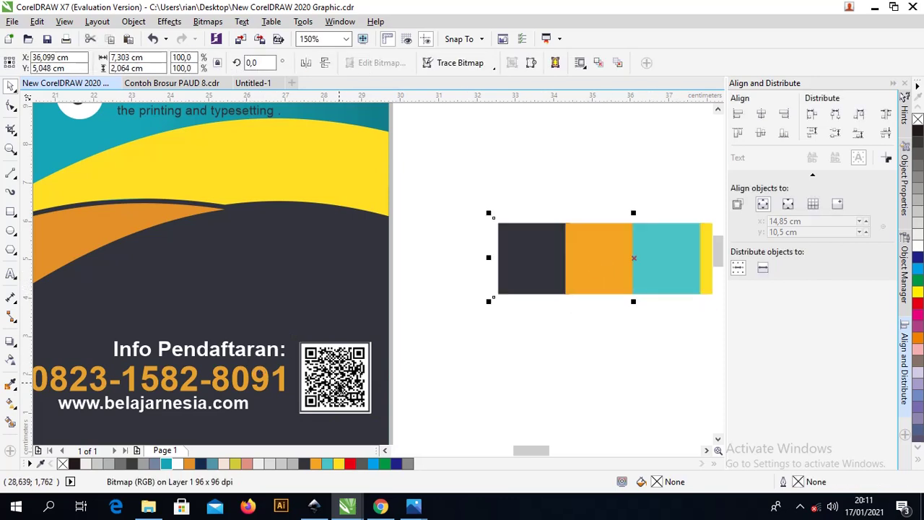
pyautogui.scroll(1, 312, 384)
pyautogui.click(11, 211)
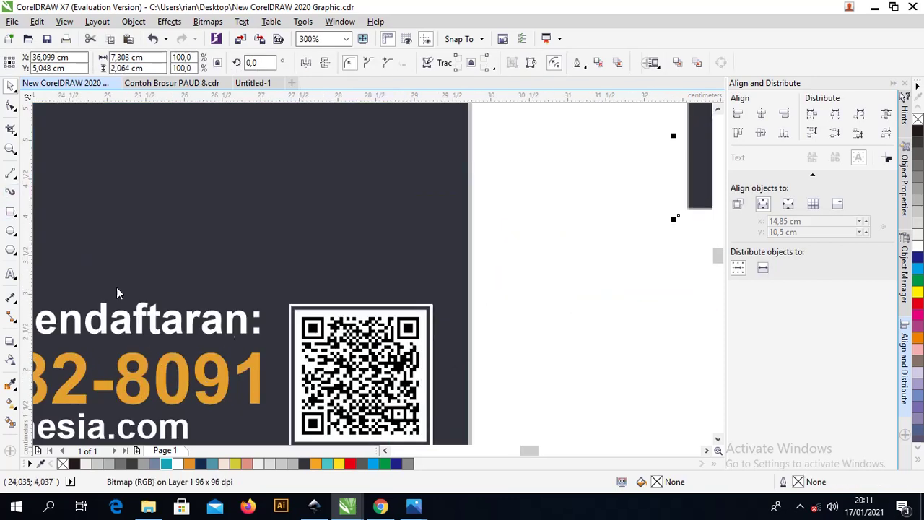
pyautogui.moveTo(311, 327)
pyautogui.mouseDown()
pyautogui.moveTo(329, 343)
pyautogui.moveTo(320, 336)
pyautogui.mouseUp()
pyautogui.click(316, 464)
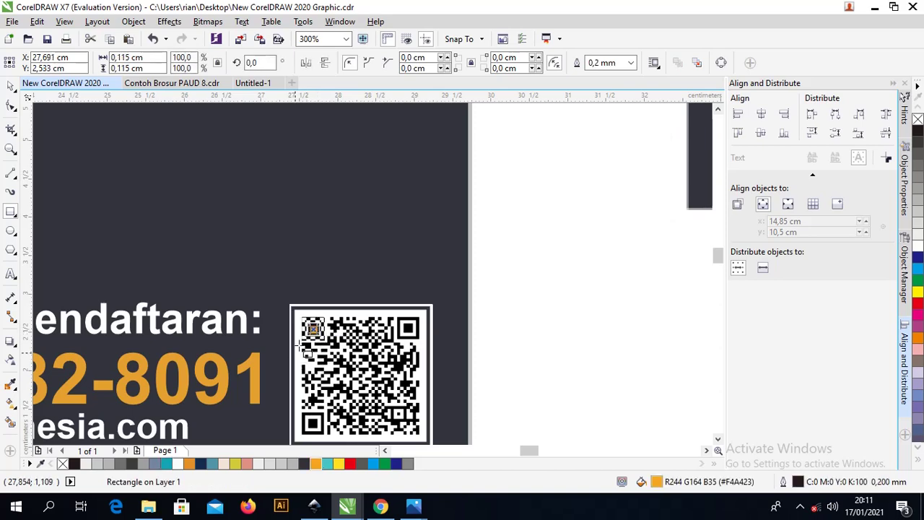
pyautogui.scroll(2, 302, 329)
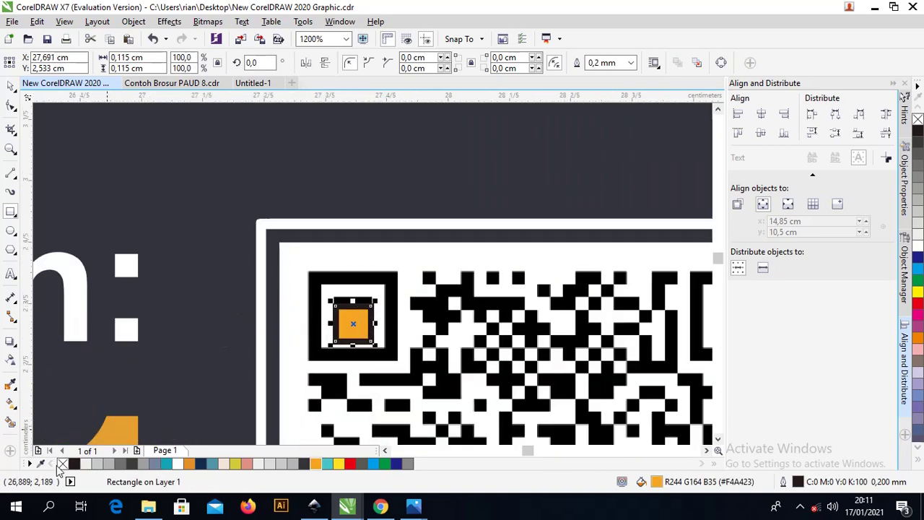
pyautogui.rightClick(62, 463)
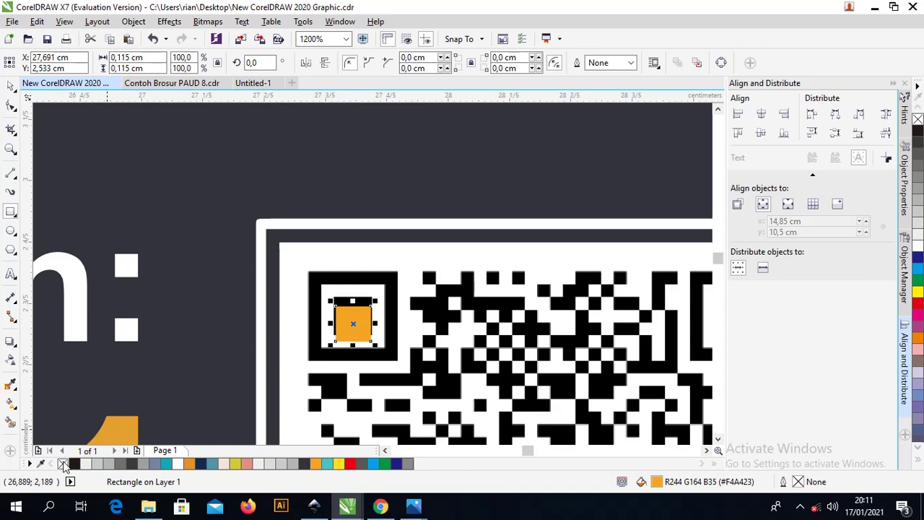
# - Enlarge the orange square to 0.128 cm and copy it into the QR code's upper-right and lower-left markers
pyautogui.click(9, 86)
pyautogui.moveTo(376, 301); pyautogui.dragTo(526, 312)
pyautogui.scroll(-2, 354, 312)
pyautogui.scroll(-2, 491, 308)
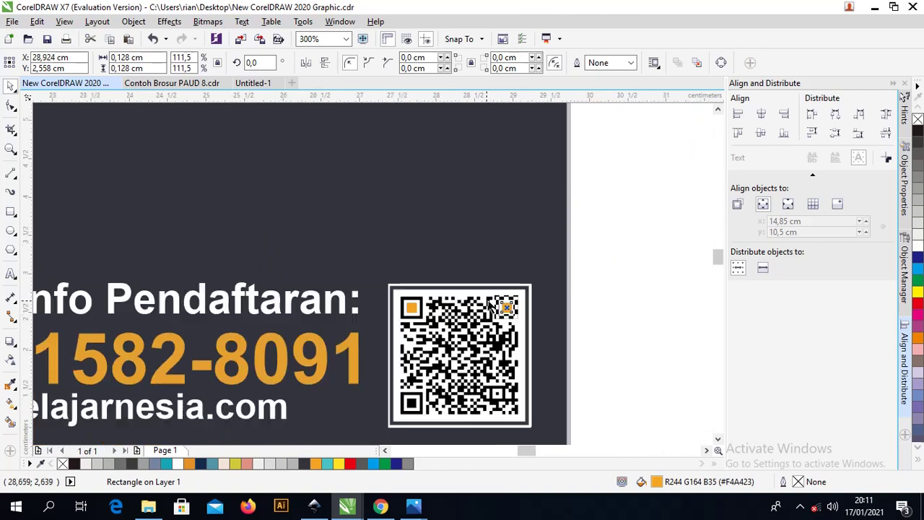
pyautogui.click(411, 309)
pyautogui.moveTo(410, 390); pyautogui.dragTo(412, 403)
pyautogui.click(611, 348)
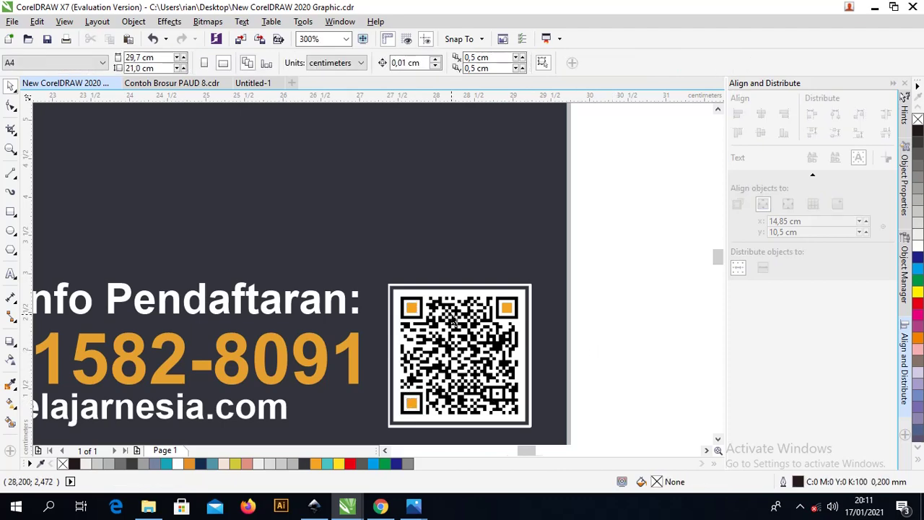
# - Scale the photo of the boy in blue shorts down to 20.9% and place it over the lower edge of the brochure's first column
pyautogui.scroll(-4, 452, 317)
pyautogui.scroll(-2, 452, 319)
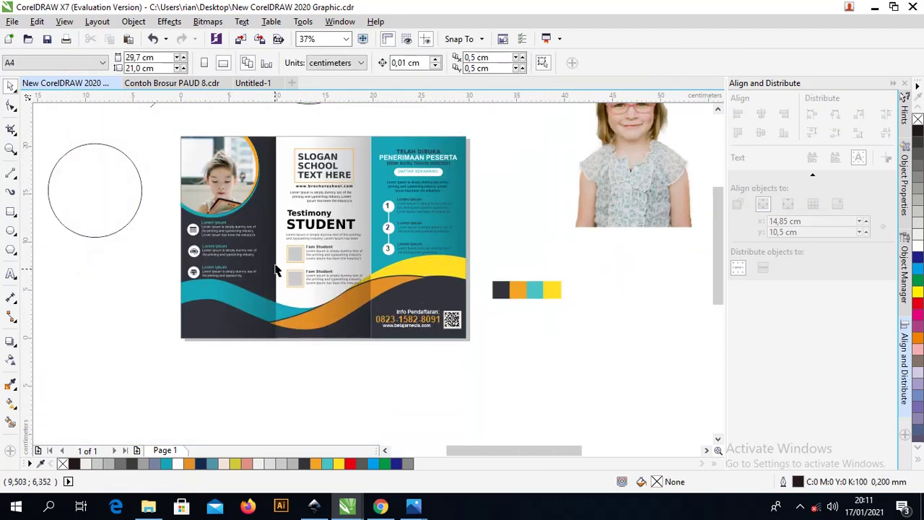
pyautogui.click(126, 193)
pyautogui.scroll(-2, 447, 275)
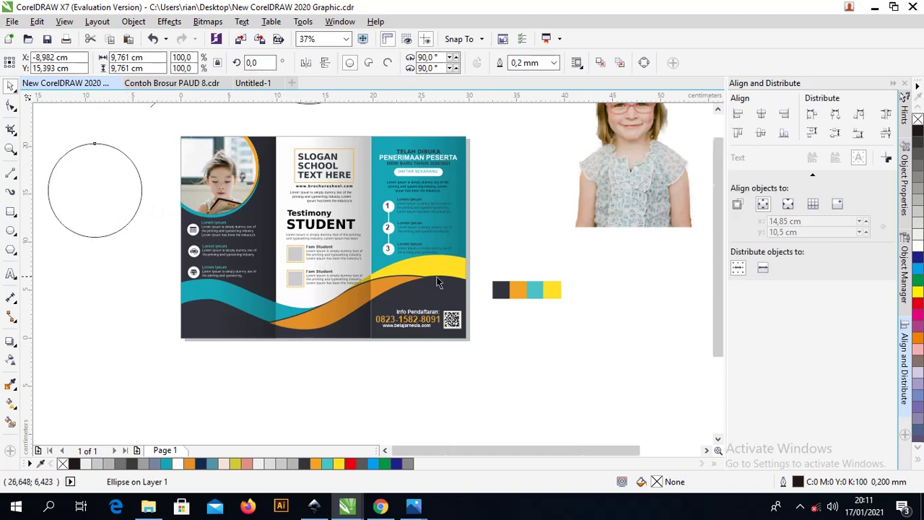
pyautogui.moveTo(666, 282); pyautogui.dragTo(228, 301)
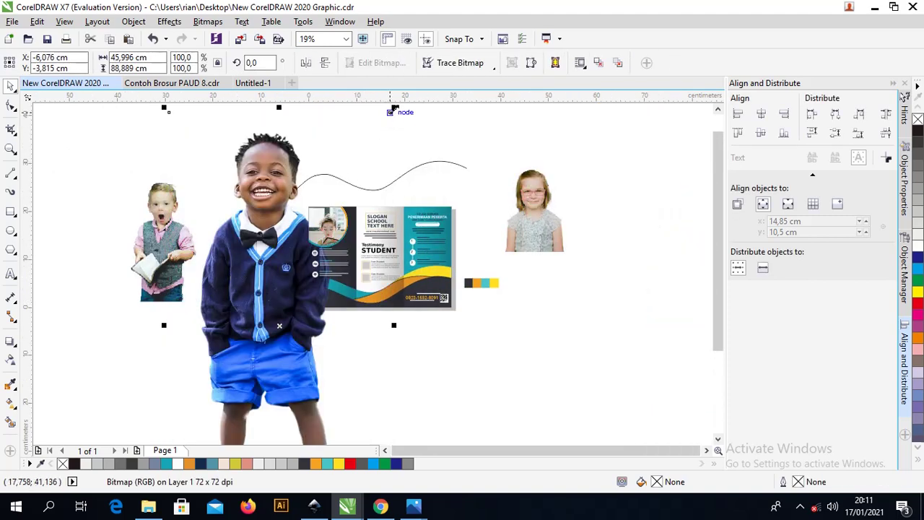
pyautogui.moveTo(393, 109); pyautogui.dragTo(268, 351)
pyautogui.moveTo(247, 407); pyautogui.dragTo(303, 354)
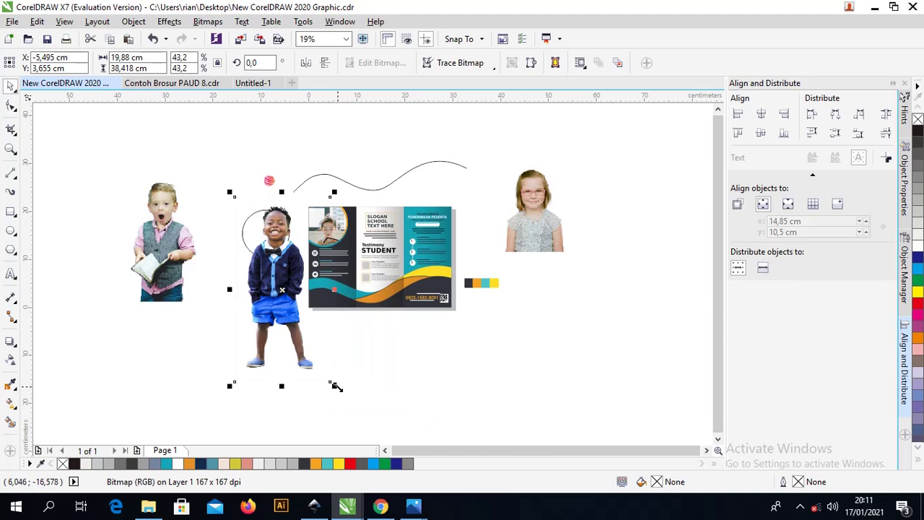
pyautogui.moveTo(336, 387); pyautogui.dragTo(283, 288)
pyautogui.moveTo(257, 242); pyautogui.dragTo(324, 331)
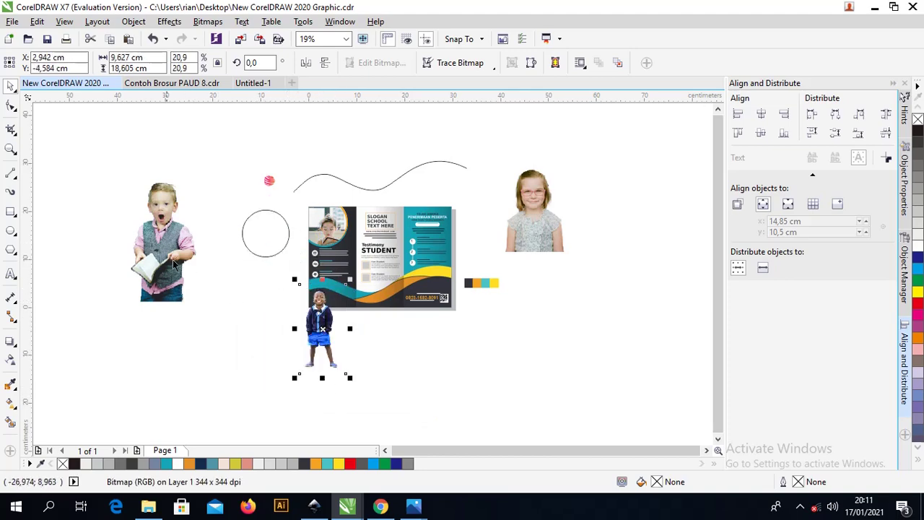
# - Move the photo of the boy holding a book below the brochure's middle column and shrink it to about half size
pyautogui.moveTo(173, 266); pyautogui.dragTo(414, 297)
pyautogui.press('z')
pyautogui.moveTo(252, 207); pyautogui.dragTo(491, 344)
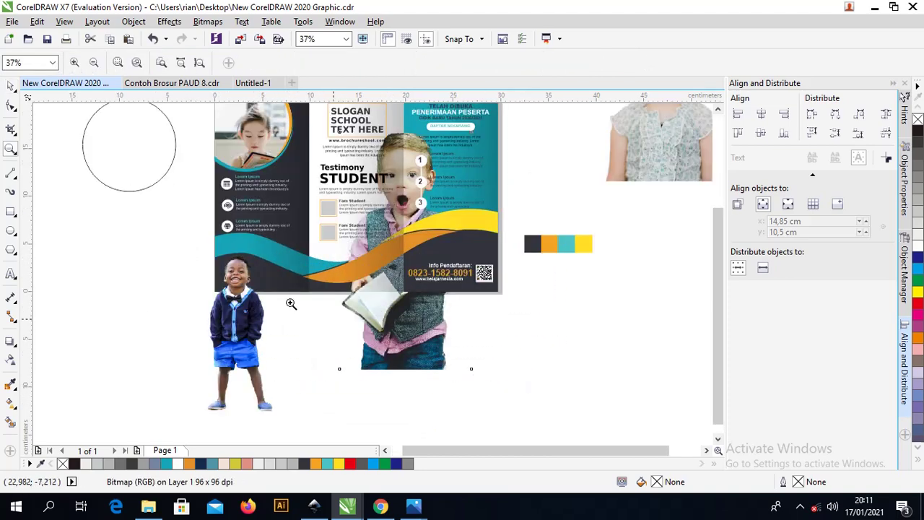
pyautogui.click(11, 85)
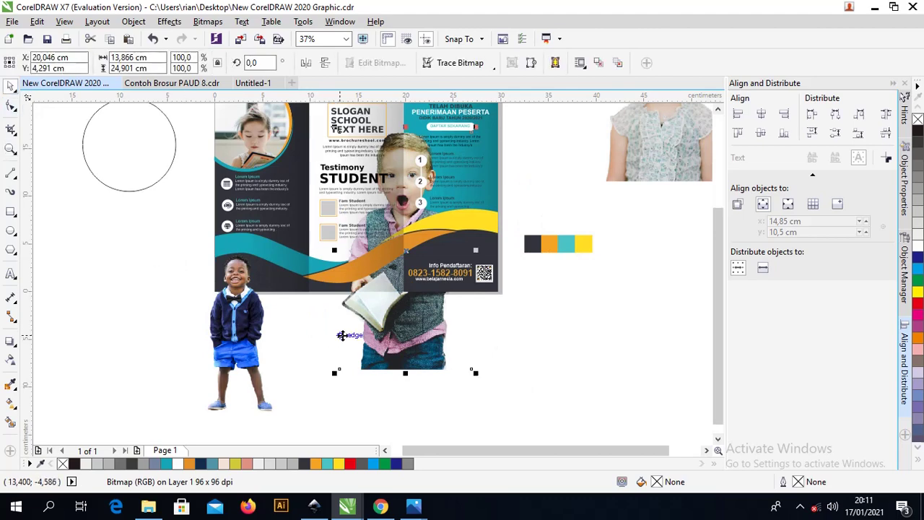
pyautogui.moveTo(426, 292); pyautogui.dragTo(414, 333)
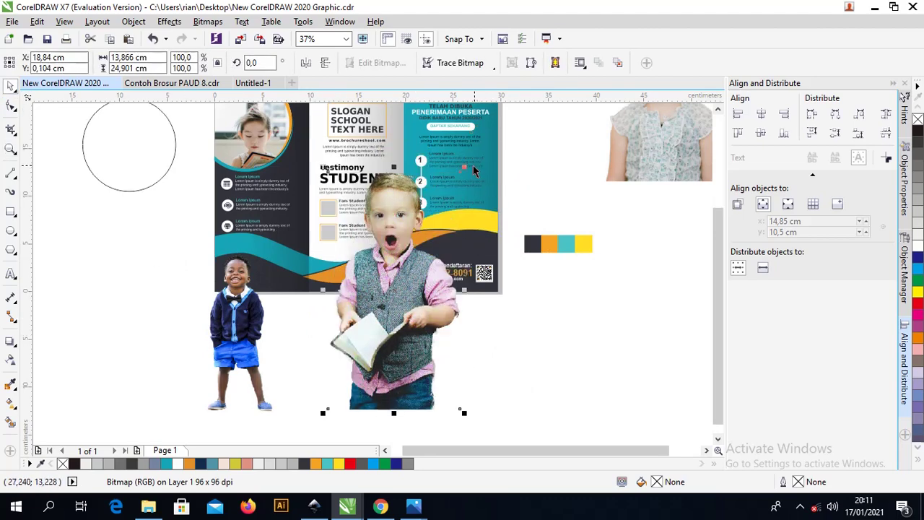
pyautogui.moveTo(463, 166); pyautogui.dragTo(394, 292)
pyautogui.moveTo(360, 367); pyautogui.dragTo(351, 349)
# - PowerClip the boy with the book into the upper testimony frame and the boy in blue shorts into the lower one
pyautogui.rightClick(351, 349)
pyautogui.click(405, 133)
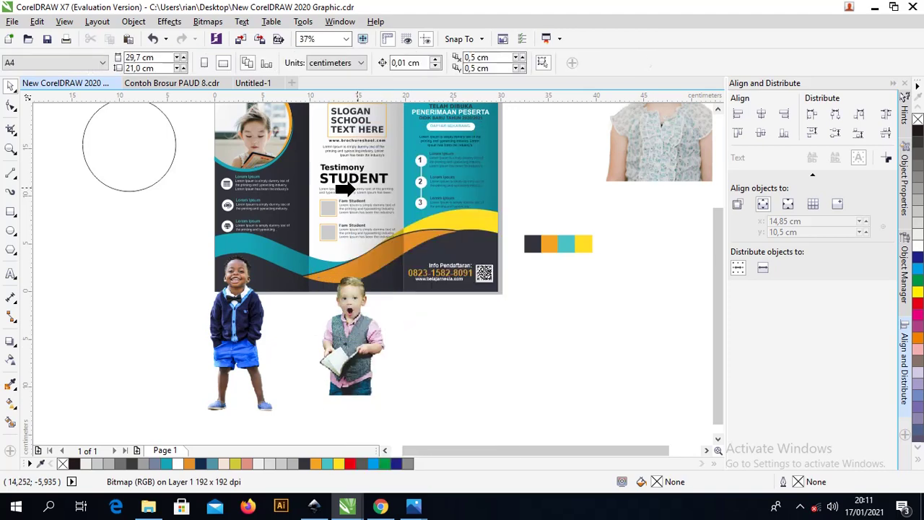
pyautogui.click(317, 207)
pyautogui.click(244, 312)
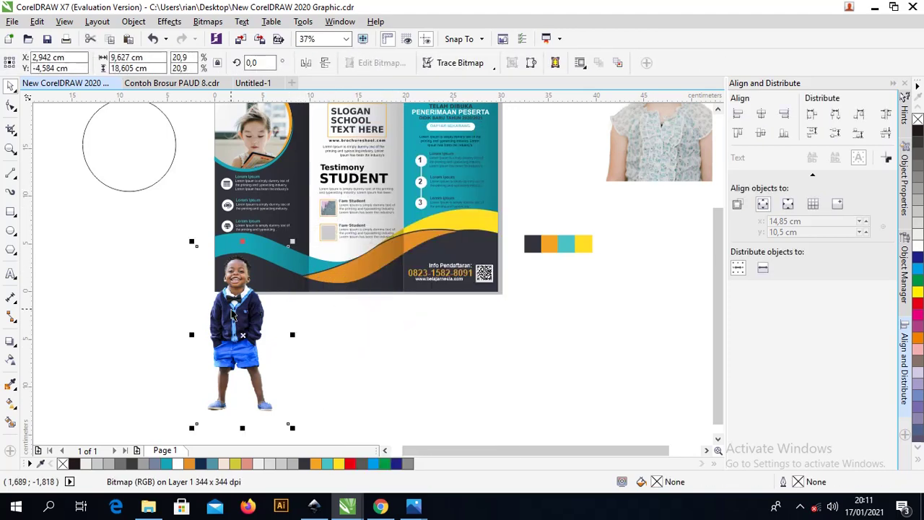
pyautogui.rightClick(233, 309)
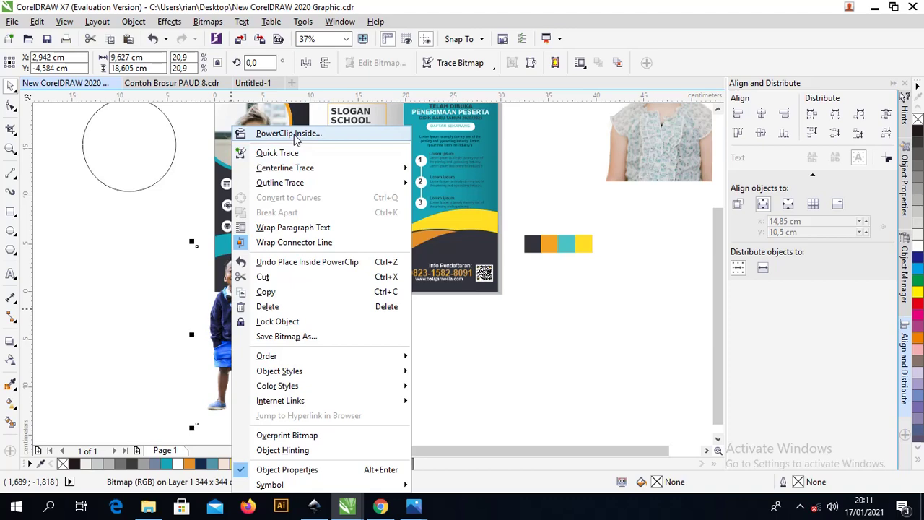
pyautogui.click(289, 134)
pyautogui.click(329, 229)
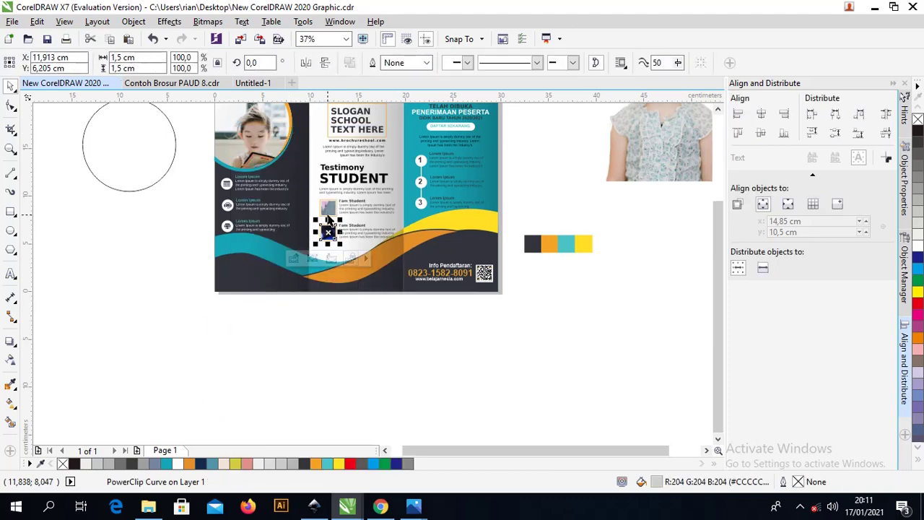
# - Fill the upper testimony frame proportionally with its photo and shift the photo down inside the PowerClip to show the boy's face
pyautogui.scroll(4, 328, 230)
pyautogui.rightClick(330, 213)
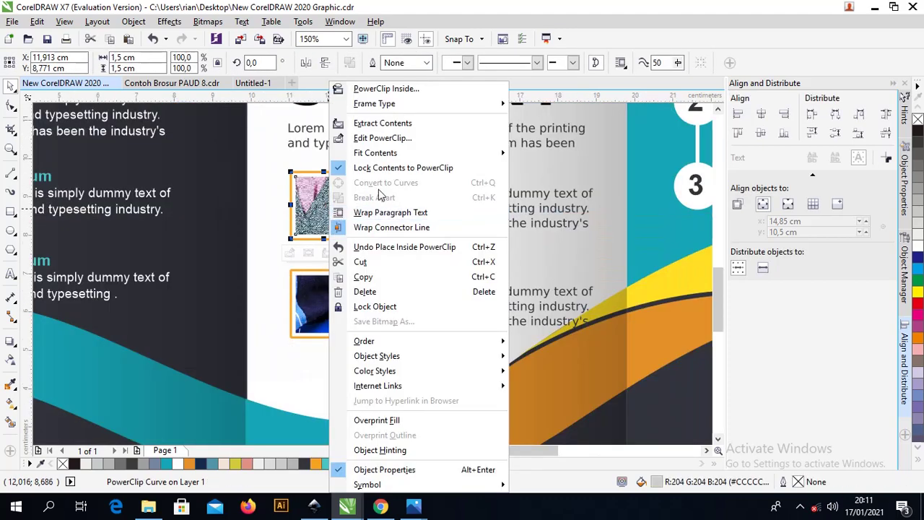
pyautogui.moveTo(491, 154)
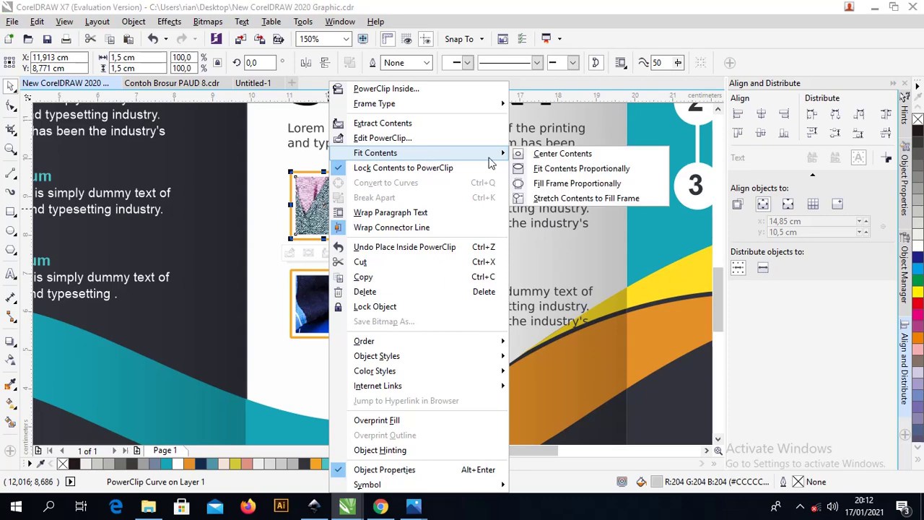
pyautogui.click(577, 189)
pyautogui.rightClick(322, 209)
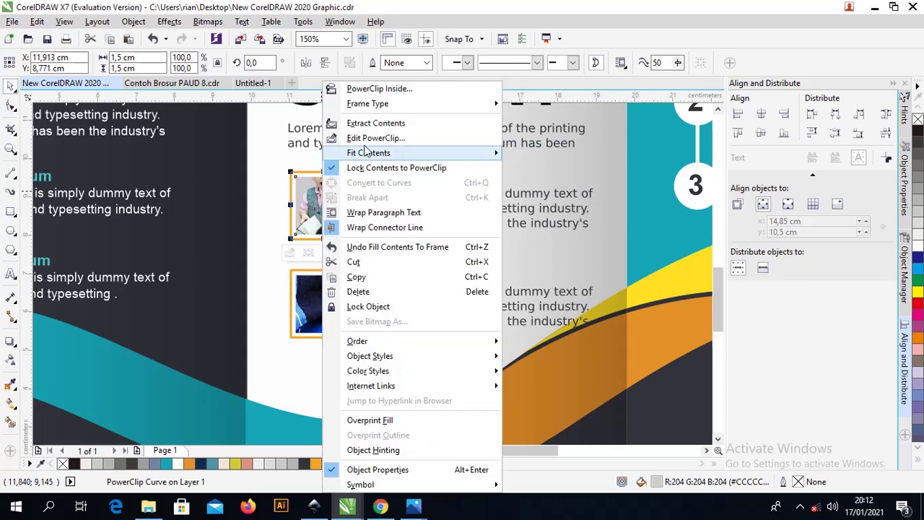
pyautogui.click(371, 138)
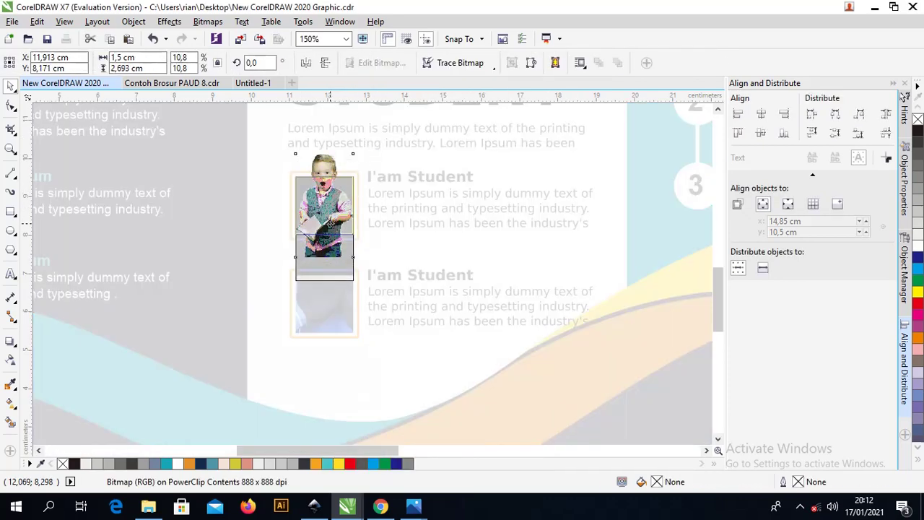
pyautogui.moveTo(329, 224); pyautogui.dragTo(328, 224)
pyautogui.rightClick(322, 218)
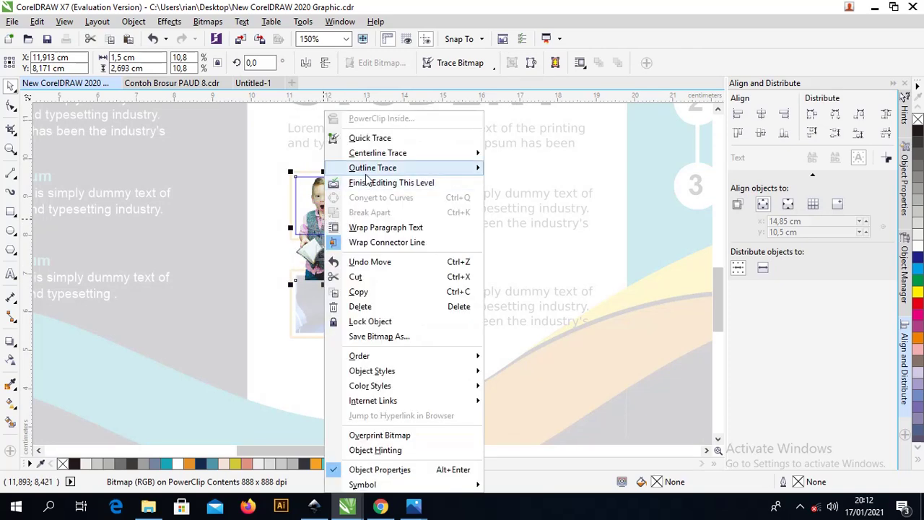
pyautogui.click(368, 183)
# - Edit the lower testimony frame's contents, scaling the photo to 5% and moving it down so the boy's face sits inside the frame
pyautogui.click(317, 303)
pyautogui.rightClick(333, 304)
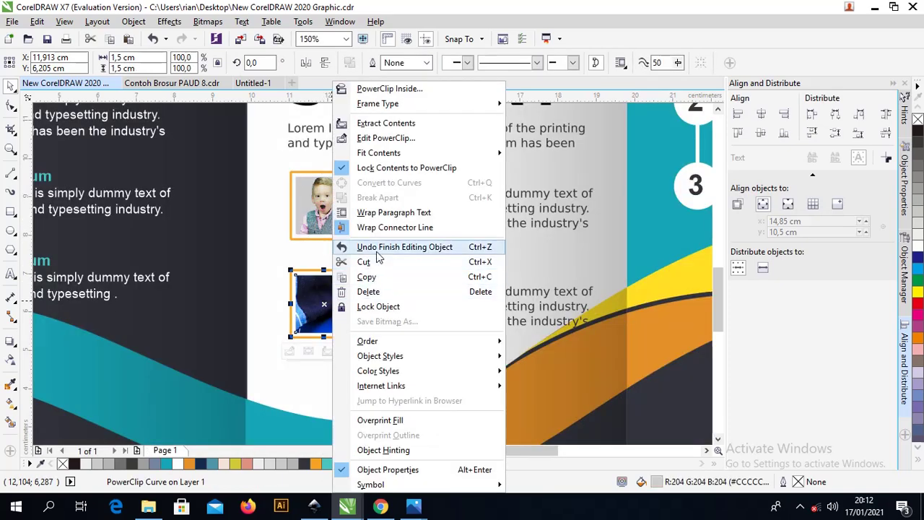
pyautogui.click(386, 138)
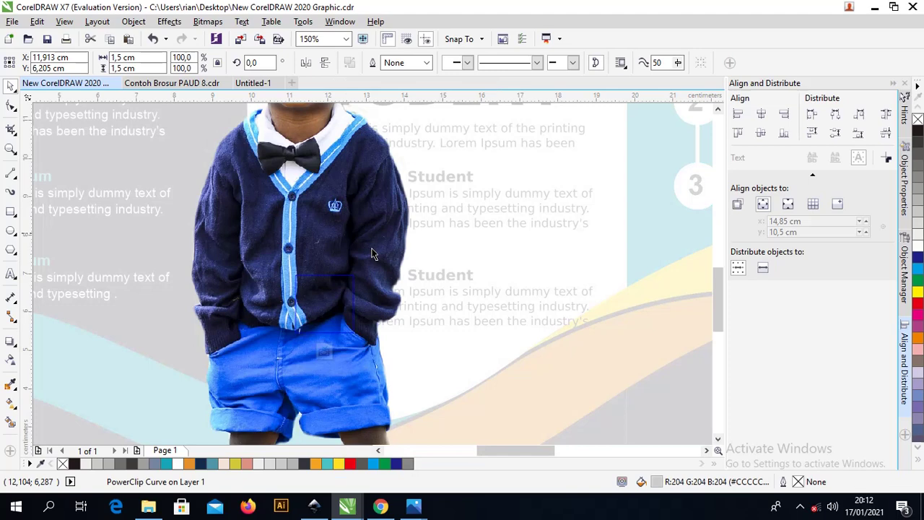
pyautogui.click(346, 194)
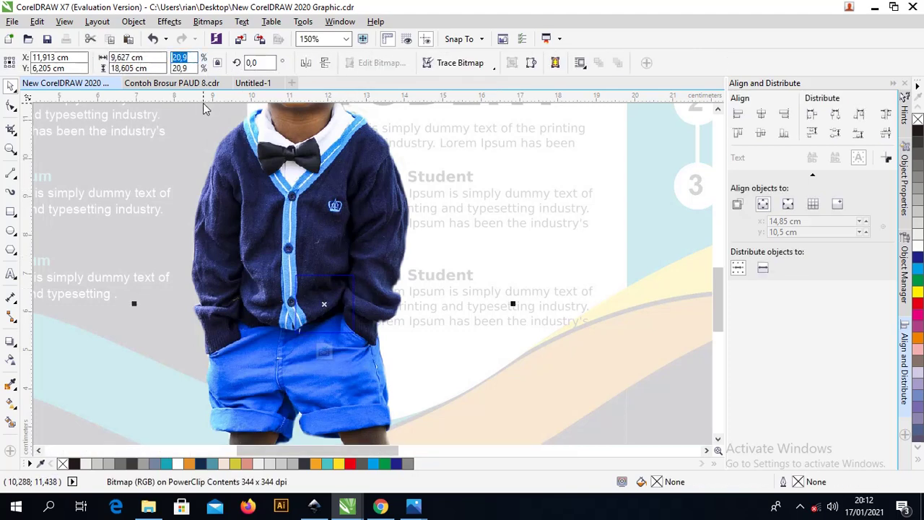
pyautogui.write('5')
pyautogui.press('Return')
pyautogui.moveTo(322, 303); pyautogui.dragTo(323, 338)
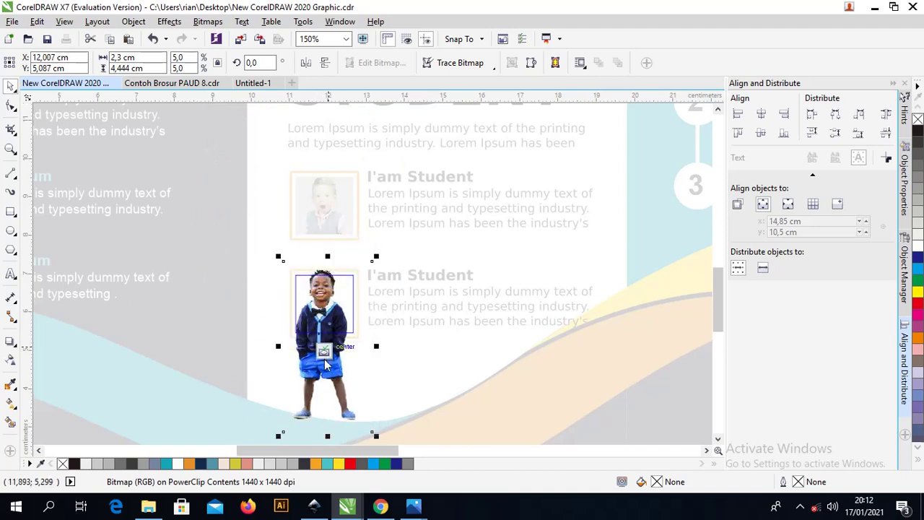
pyautogui.moveTo(334, 371); pyautogui.dragTo(326, 394)
pyautogui.rightClick(336, 333)
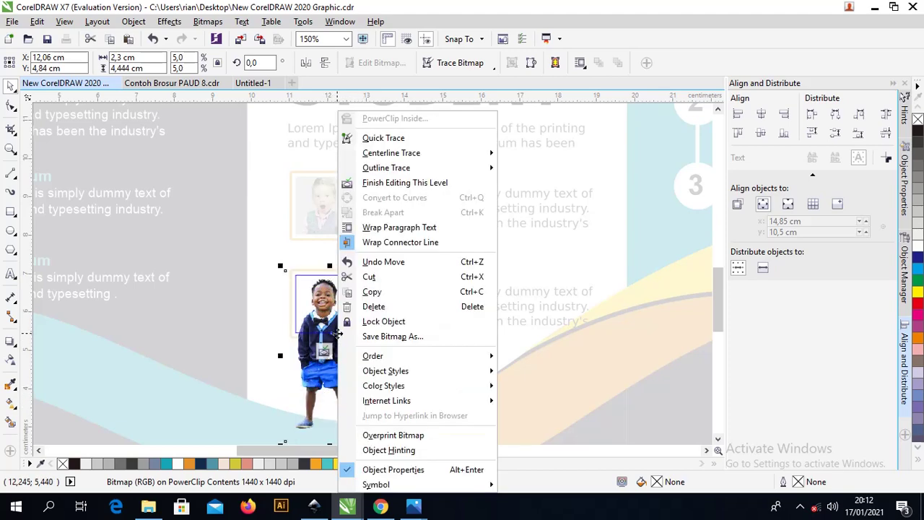
pyautogui.click(393, 241)
# - Delete the colour swatch strip and the girl's photo lying outside the page
pyautogui.scroll(-3, 376, 273)
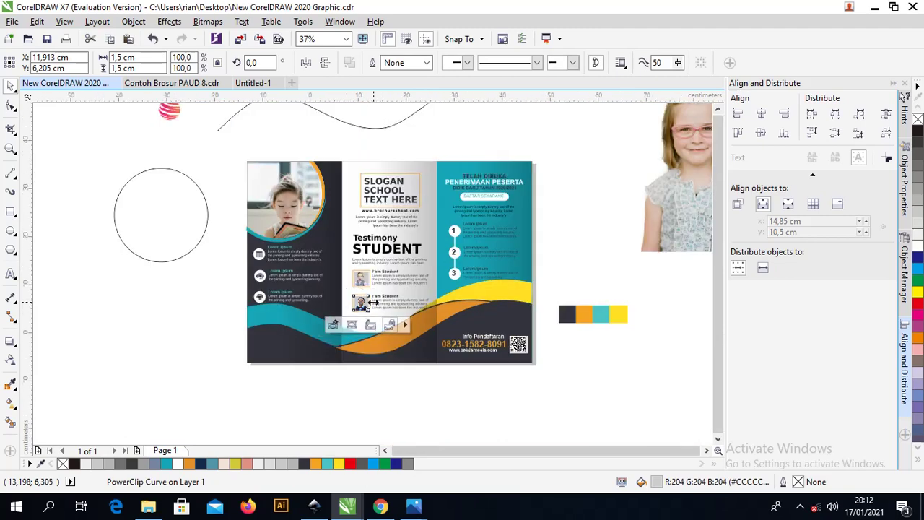
pyautogui.scroll(1, 484, 260)
pyautogui.click(482, 370)
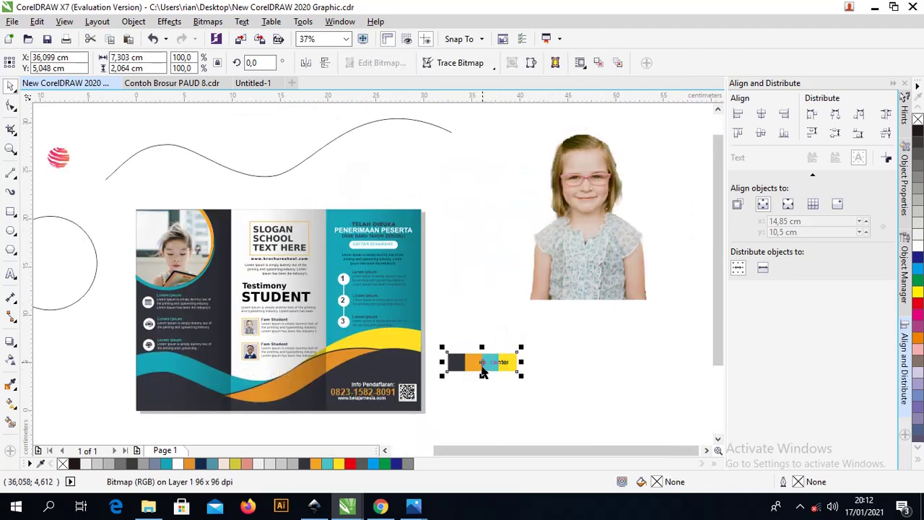
pyautogui.press('Delete')
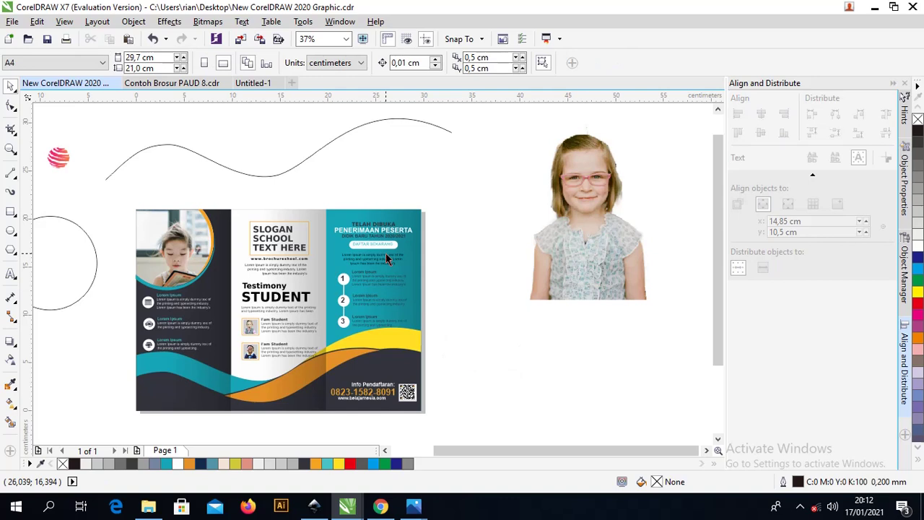
pyautogui.click(584, 225)
pyautogui.scroll(-1, 596, 205)
pyautogui.press('Delete')
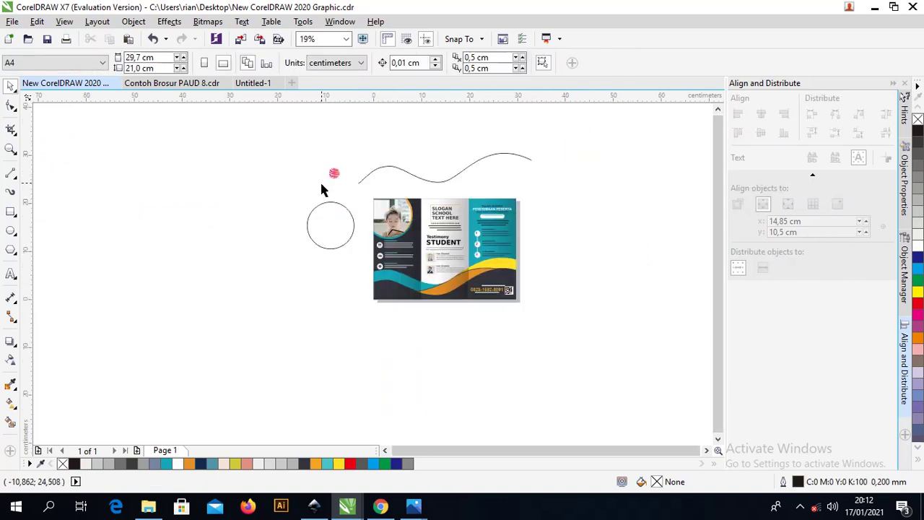
# - Delete the striped pink sphere, the spare circle and the wavy guide curve lying outside the page
pyautogui.scroll(1, 323, 184)
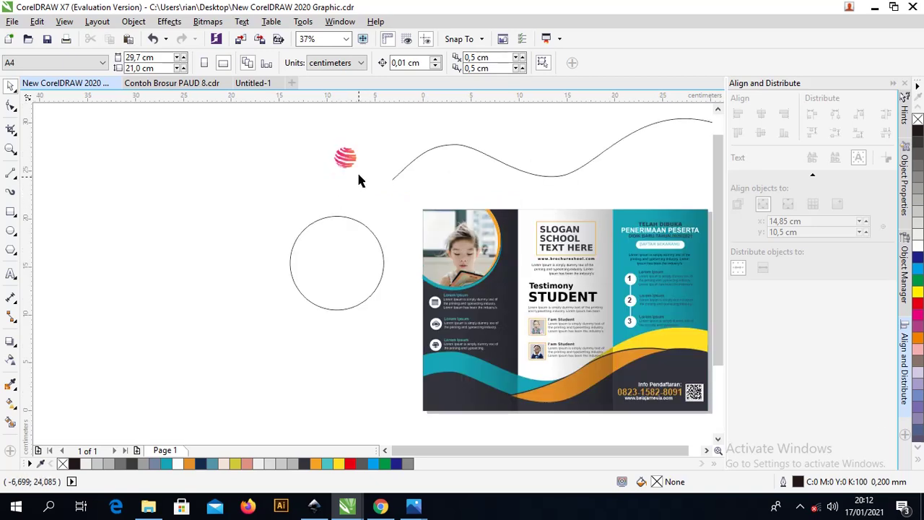
pyautogui.moveTo(346, 159); pyautogui.dragTo(405, 340)
pyautogui.press('Delete')
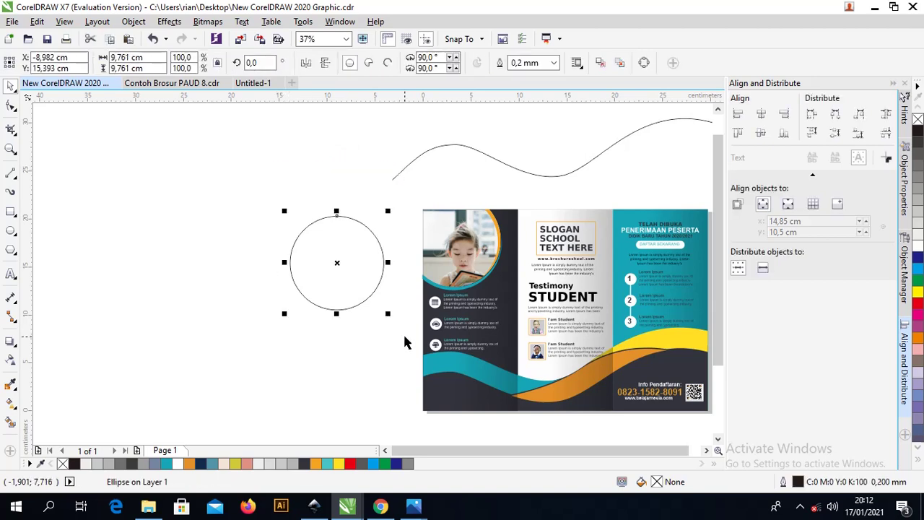
pyautogui.press('Delete')
pyautogui.moveTo(444, 147)
pyautogui.mouseDown()
pyautogui.moveTo(392, 166)
pyautogui.moveTo(270, 172)
pyautogui.mouseUp()
pyautogui.press('Delete')
pyautogui.hotkey('shift', 'F4')
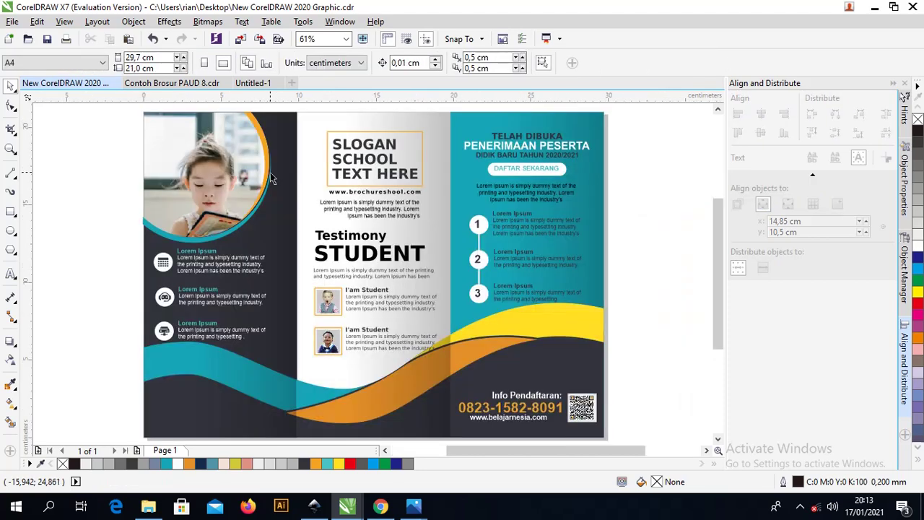